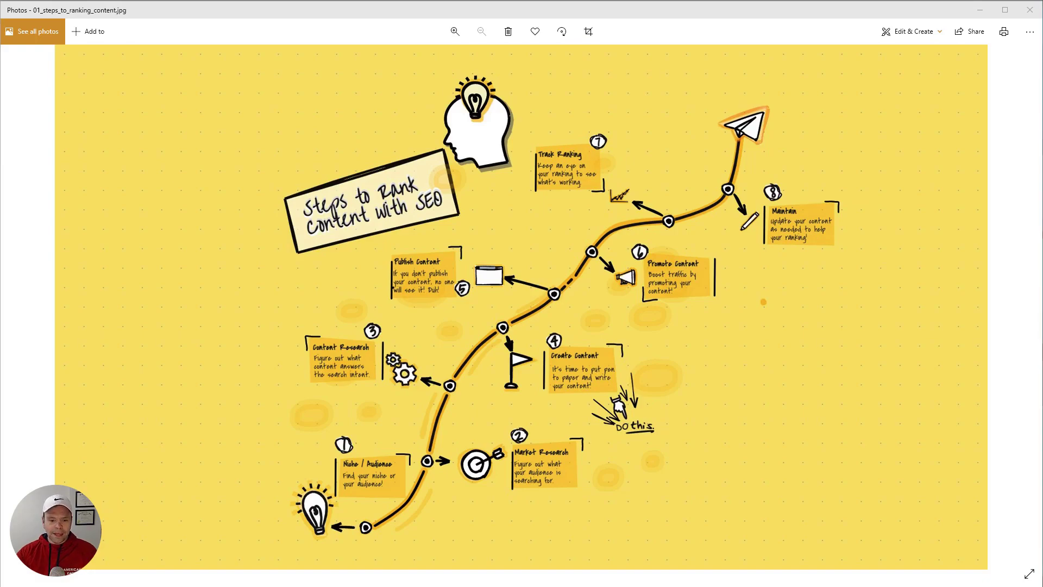
Switch to the WriterZen dashboard in the browser and view the Beginner, Intermediate and Advanced recommended workflows.
key("alt+Tab")
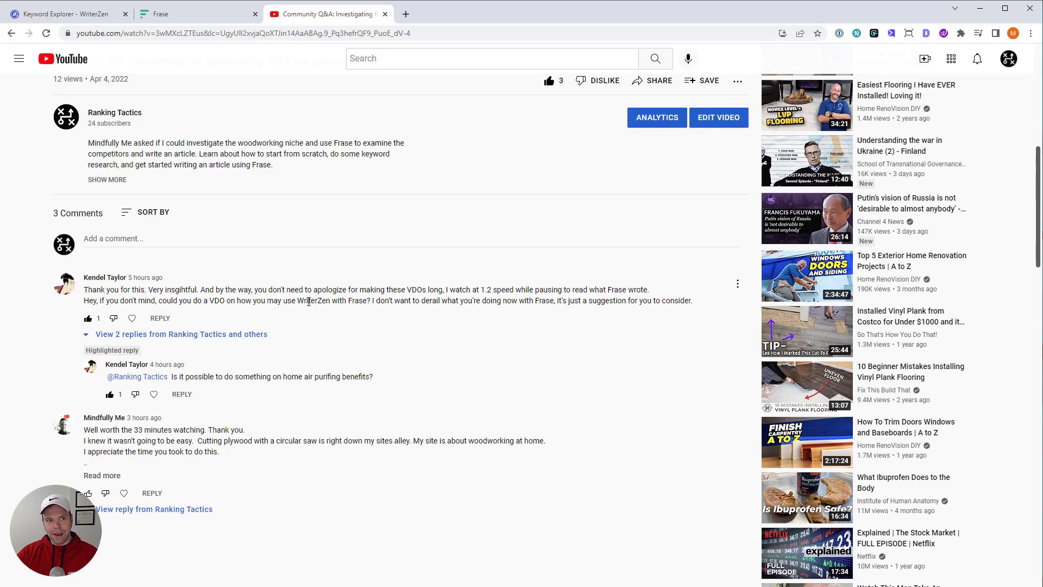
left_click(79, 15)
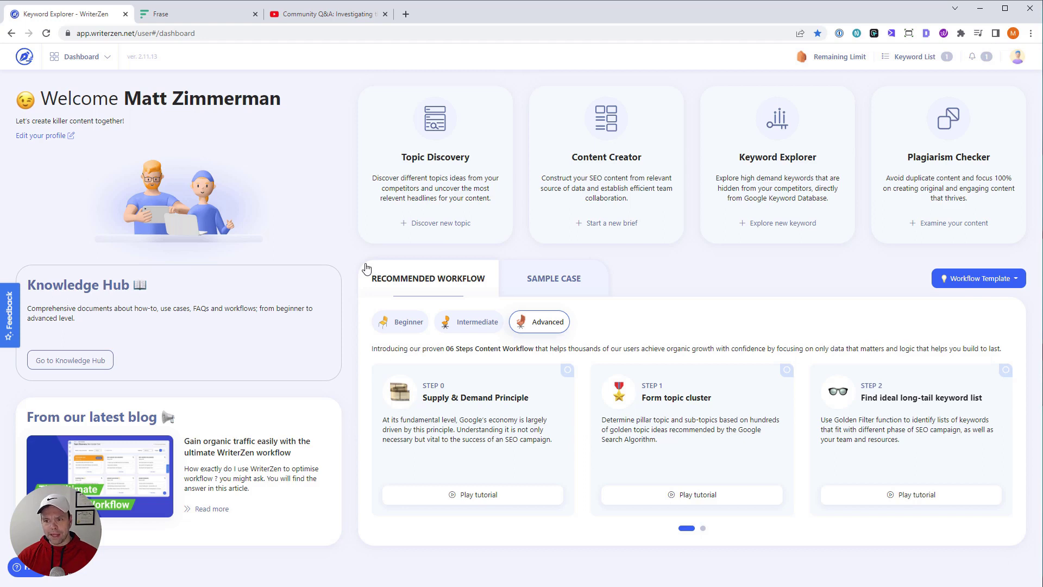
mouse_move(976, 278)
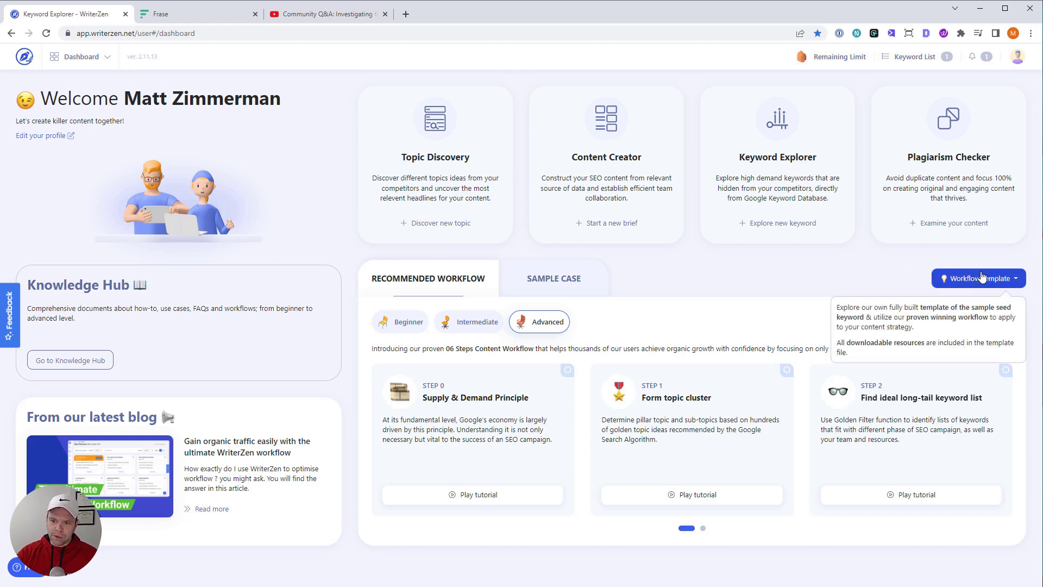
left_click(402, 325)
left_click(404, 325)
left_click(481, 321)
left_click(543, 322)
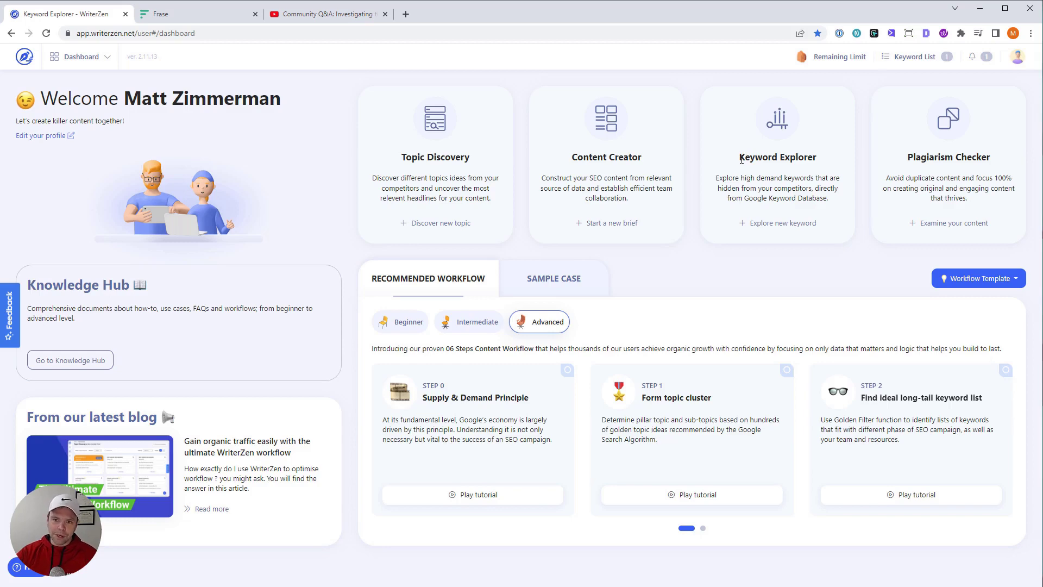
Open the finished "purifier" report from the Keyword Explorer history and look over its overview.
left_click(793, 229)
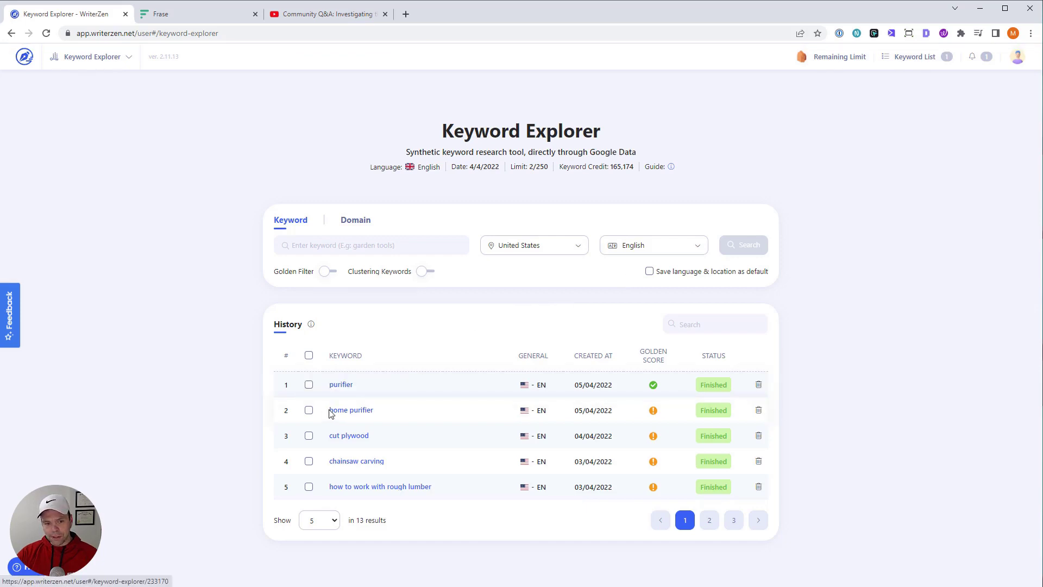
left_click(343, 385)
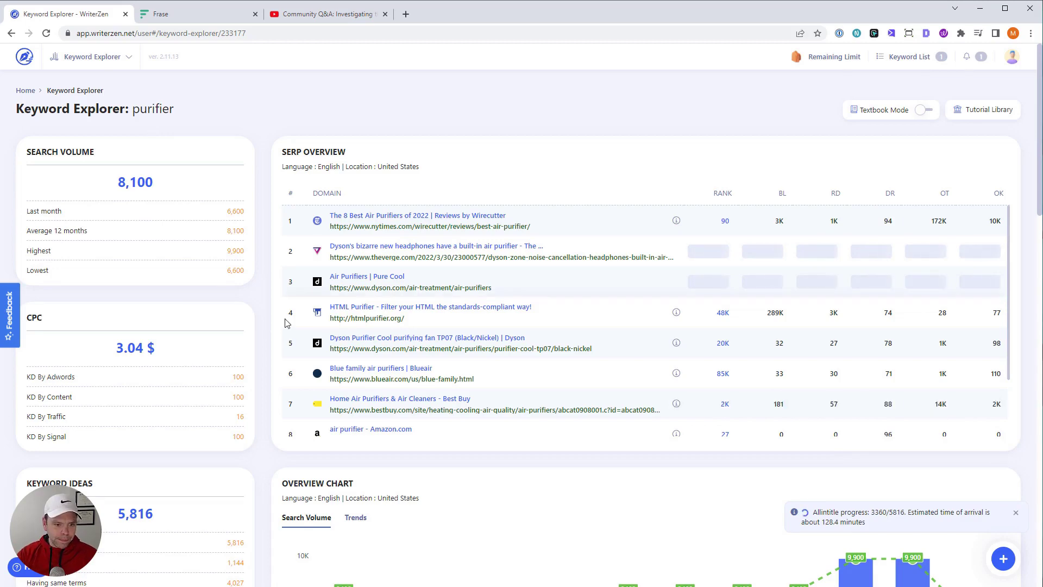
scroll(294, 308, "down", 2)
scroll(293, 308, "up", 2)
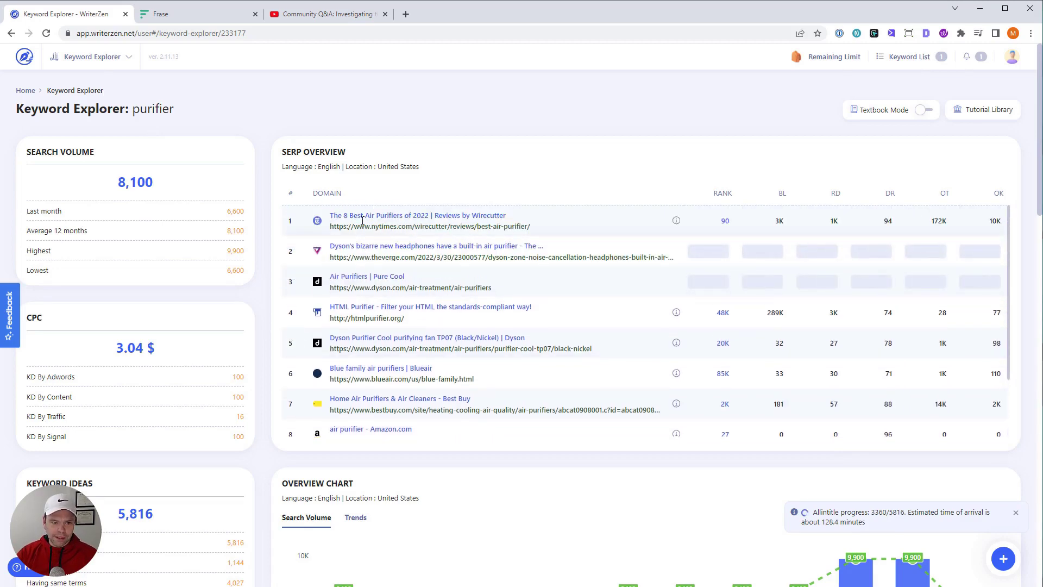
scroll(363, 364, "down", 5)
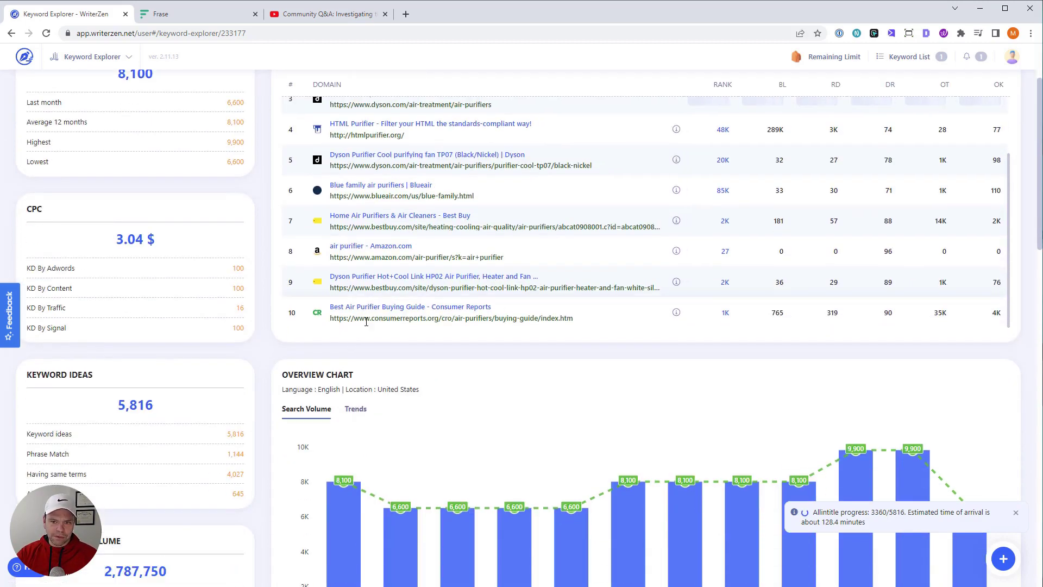
scroll(313, 341, "up", 3)
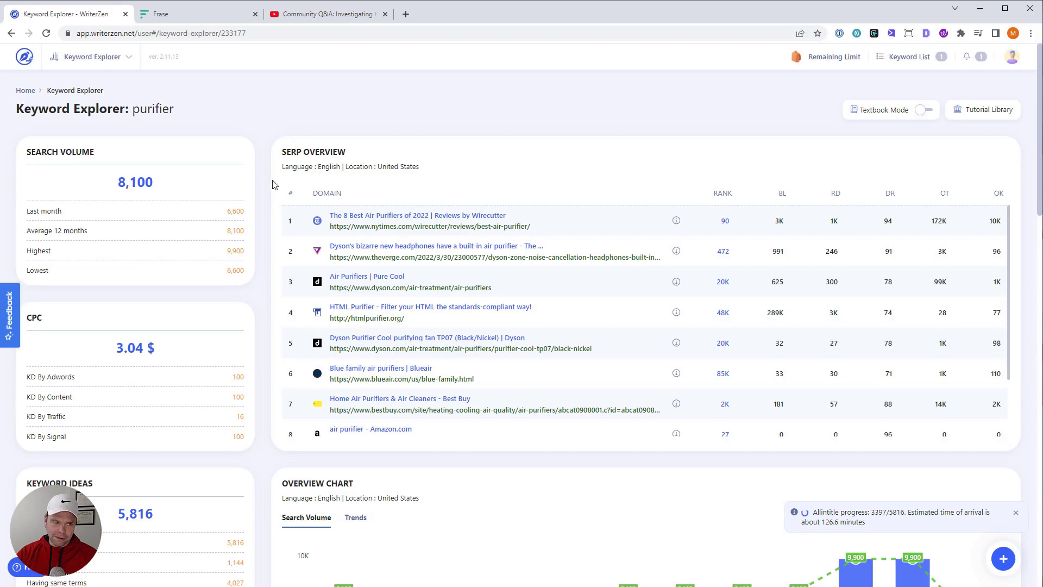
Examine the SERP overview for the keyword "purifier", comparing the HTML Purifier result with the top-ranked air purifier page.
double_click(150, 109)
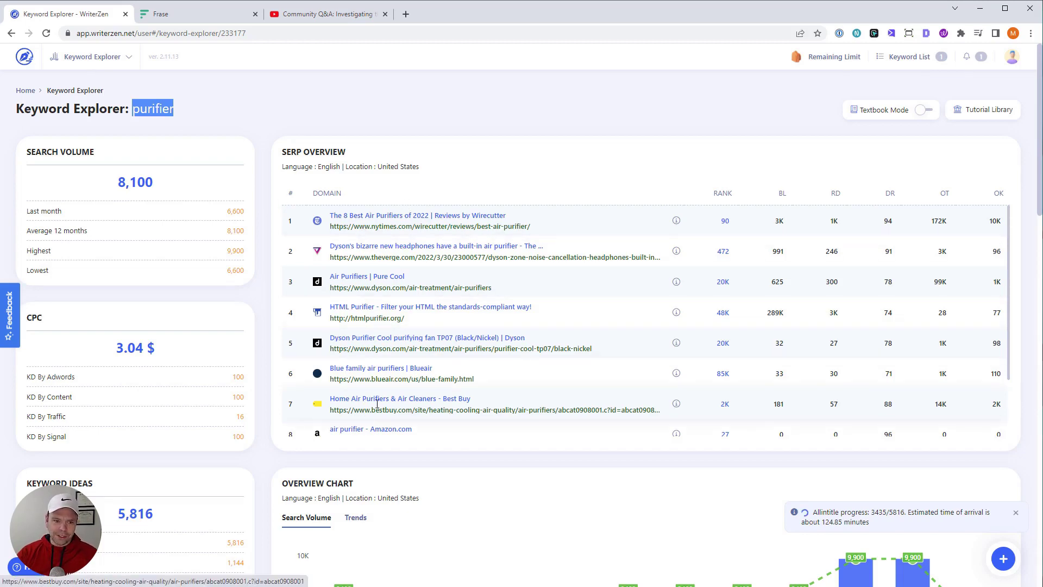
scroll(375, 391, "down", 2)
scroll(380, 233, "up", 2)
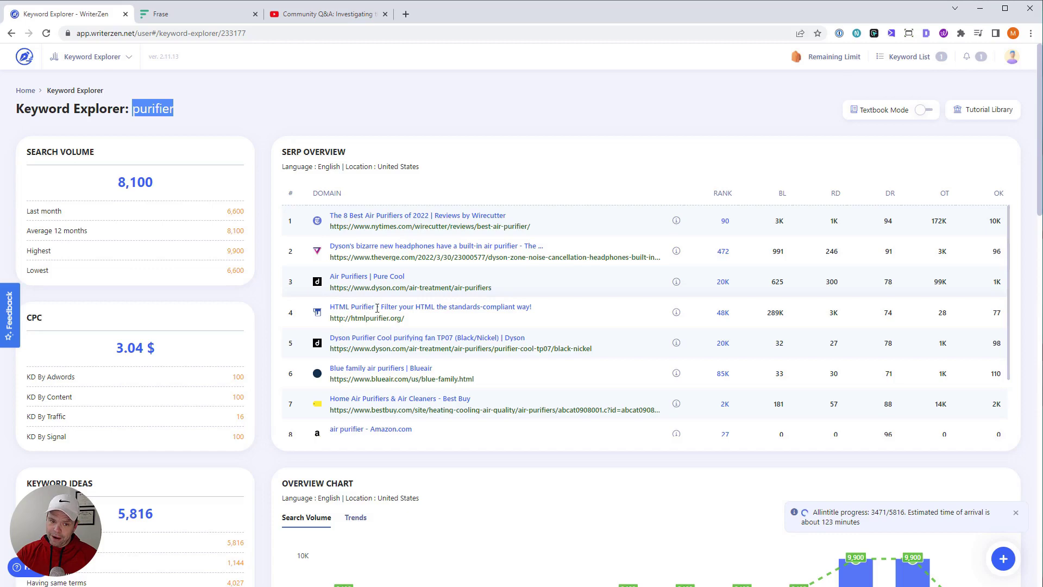
left_click(401, 308)
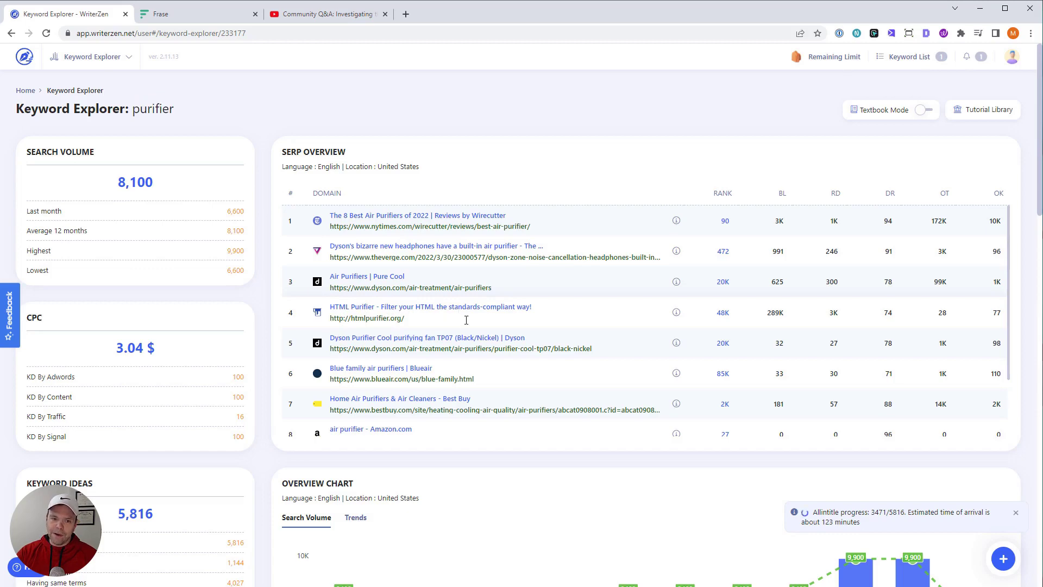
left_click_drag(480, 308, 456, 328)
scroll(455, 357, "down", 2)
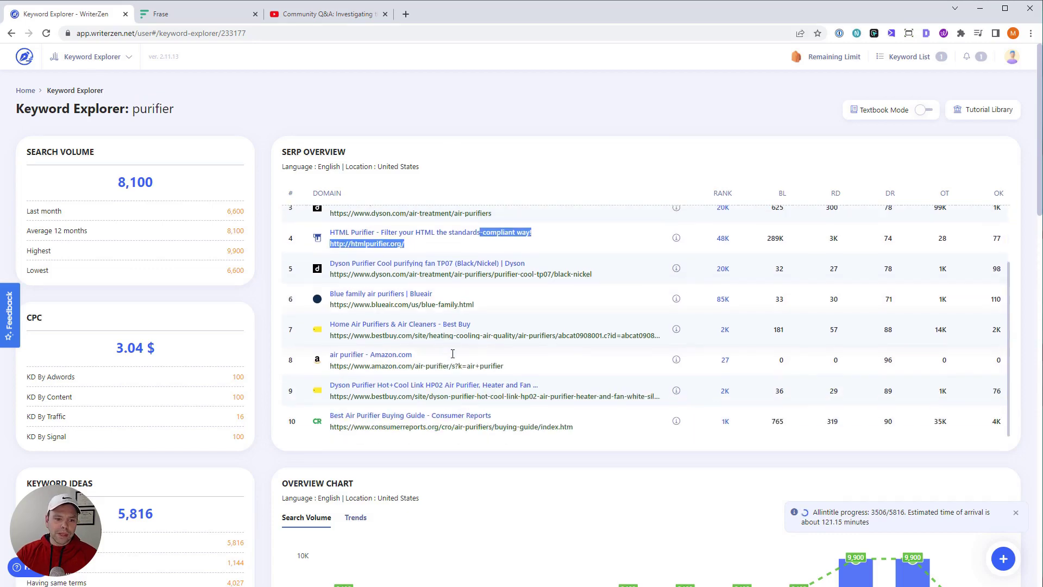
scroll(485, 385, "up", 2)
double_click(292, 312)
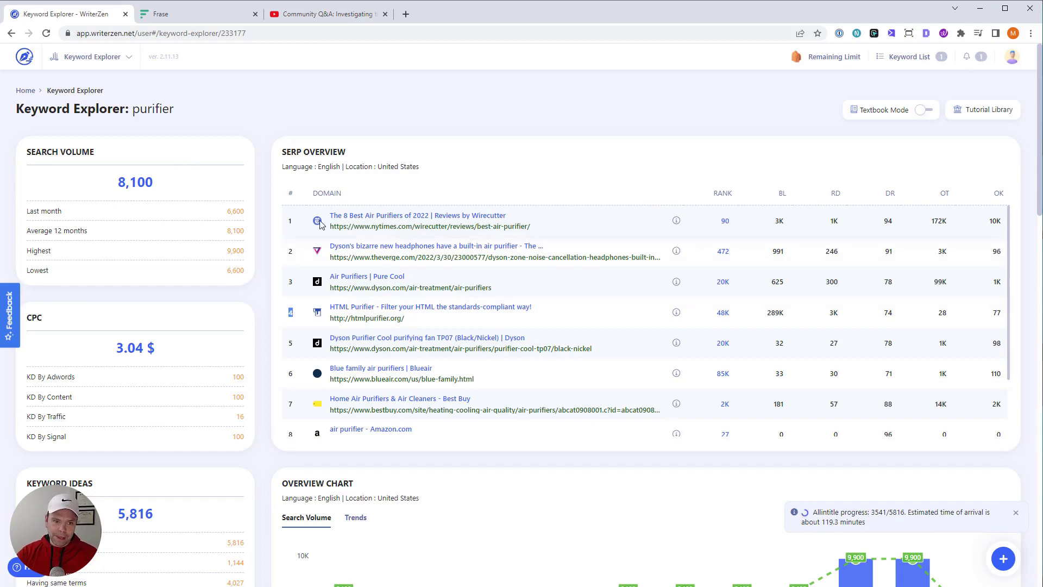
left_click_drag(307, 220, 532, 223)
left_click(550, 132)
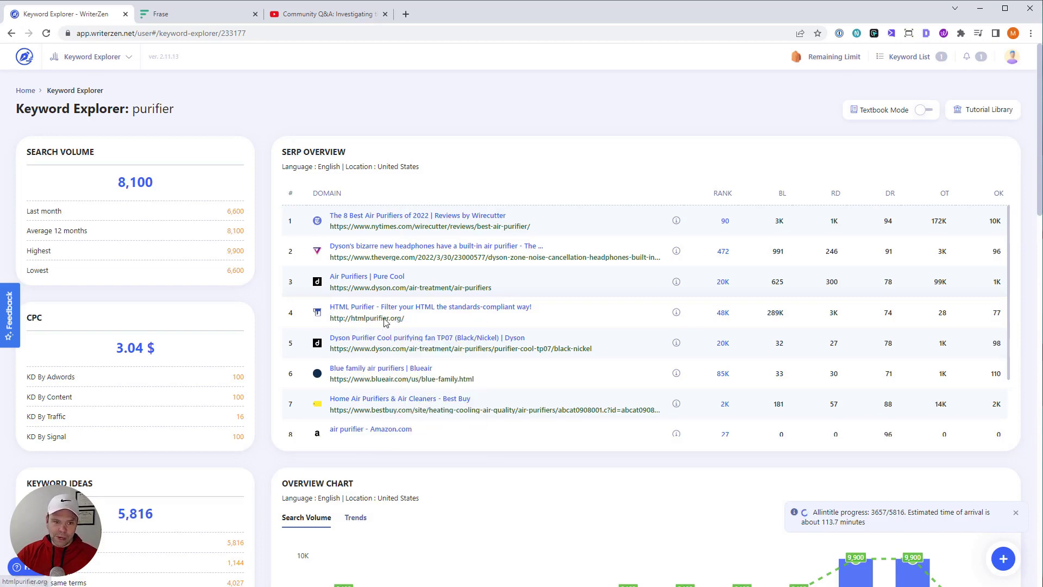
Visit the htmlpurifier.org search result to read what the site is about, and close it again.
left_click(364, 319)
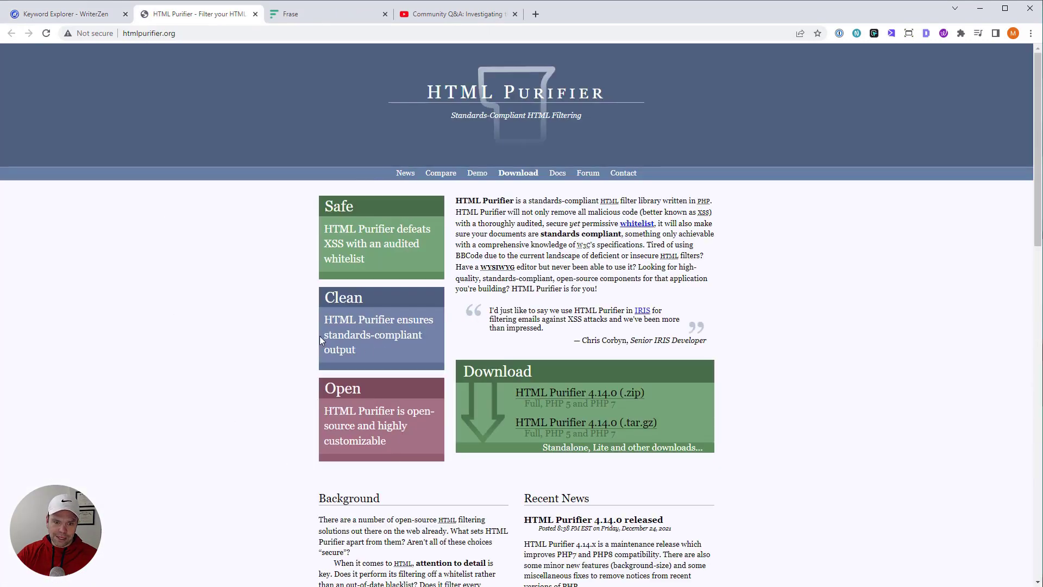
left_click_drag(558, 220, 717, 214)
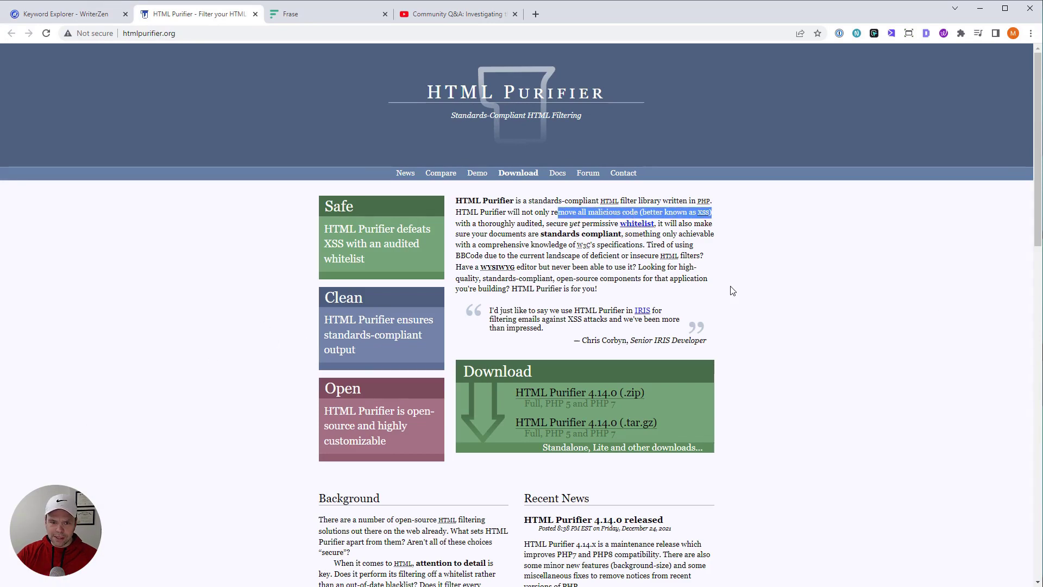
left_click(618, 288)
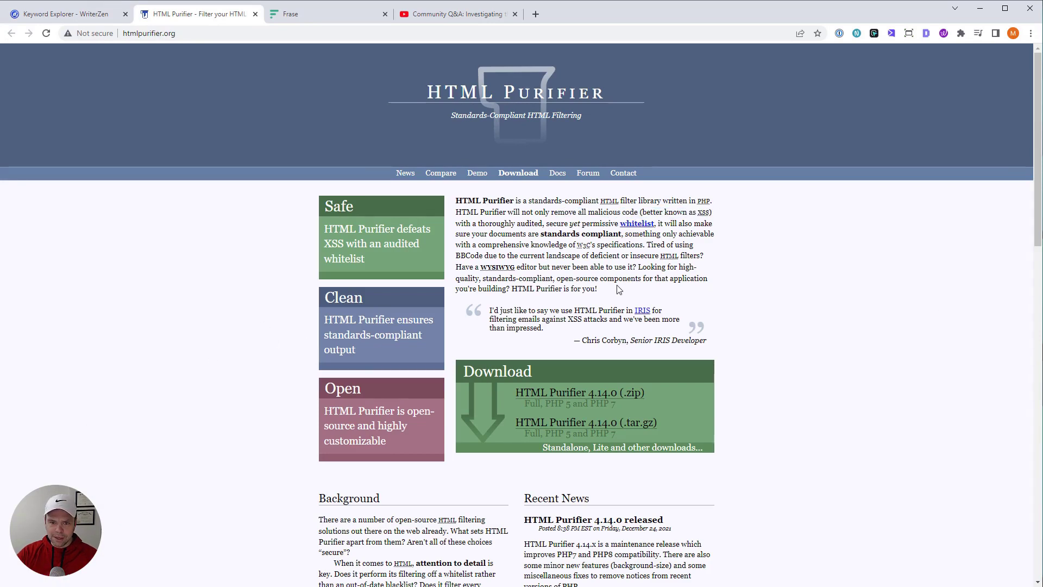
left_click(255, 15)
Review the remaining ranking pages and the keyword data table for "purifier", including the expanded details of "purifier dyson".
scroll(396, 426, "down", 2)
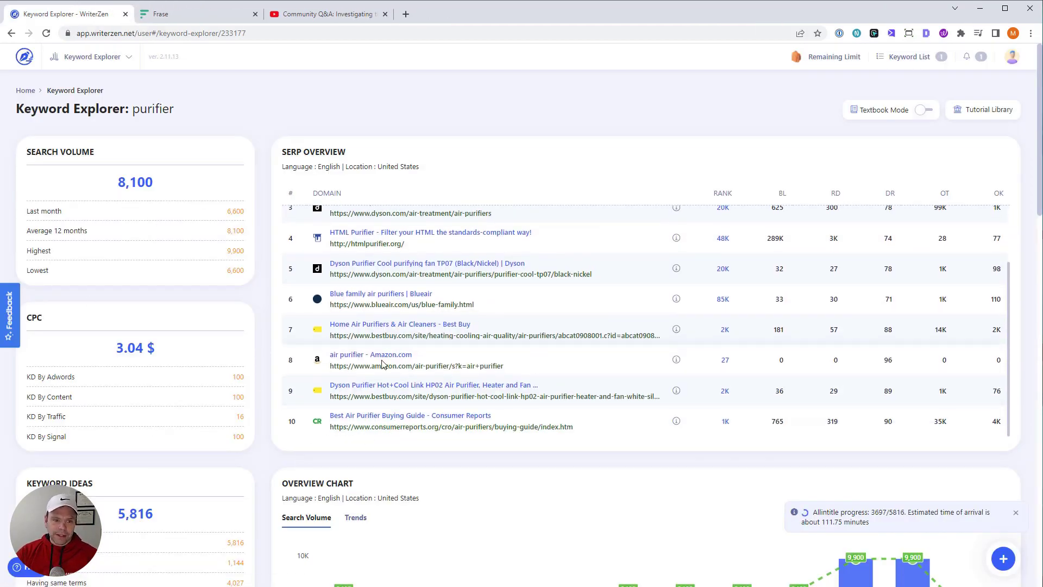
scroll(275, 344, "down", 5)
scroll(263, 345, "up", 5)
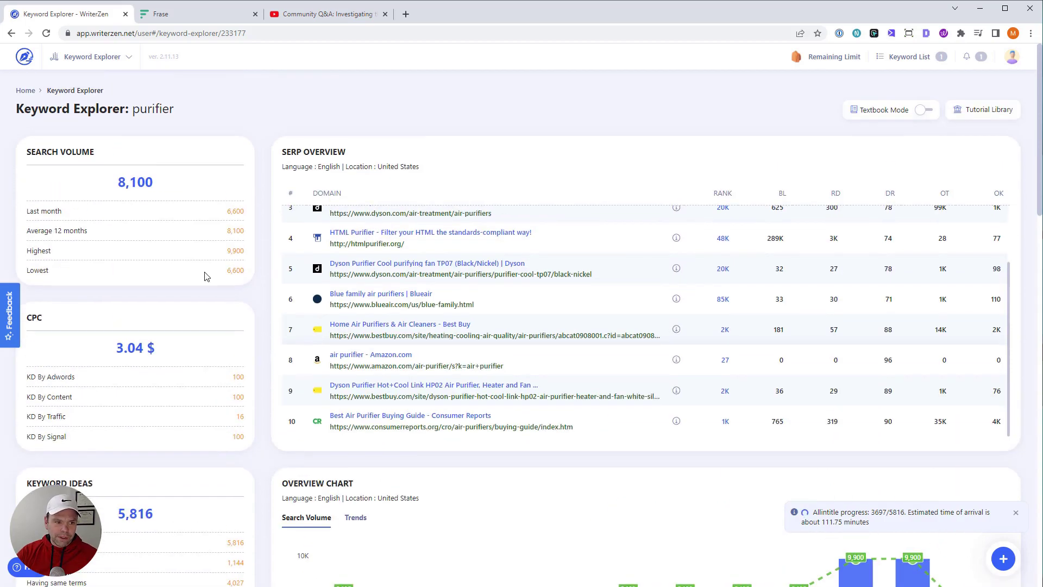
scroll(273, 333, "down", 13)
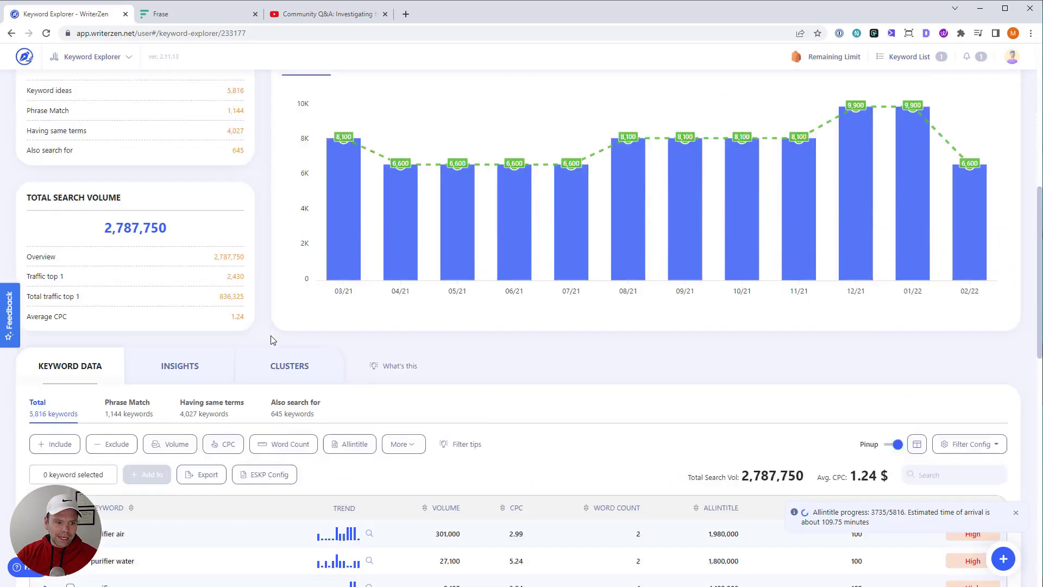
scroll(269, 341, "down", 3)
scroll(224, 317, "up", 3)
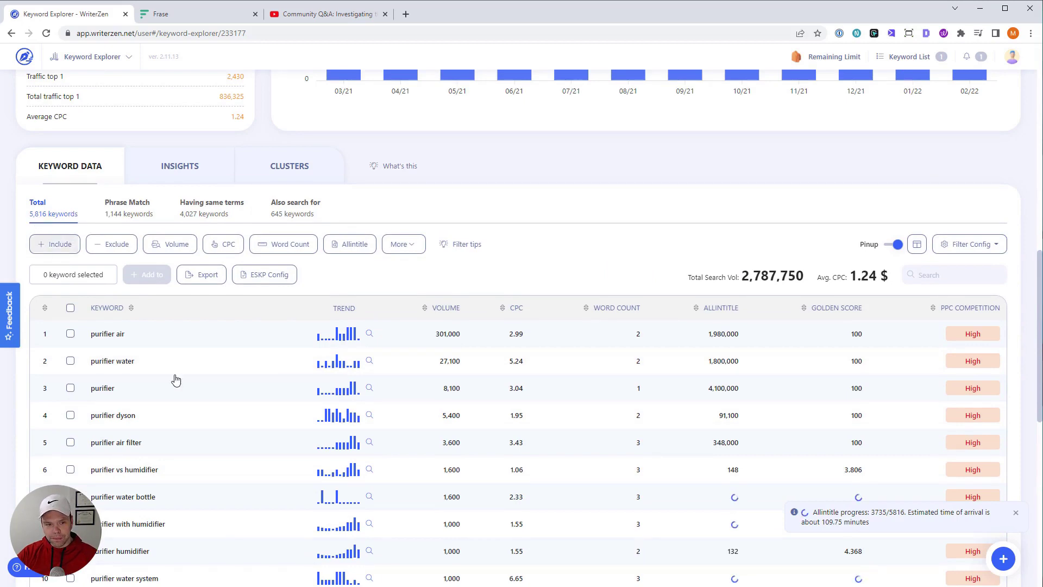
scroll(255, 457, "down", 8)
scroll(265, 461, "up", 8)
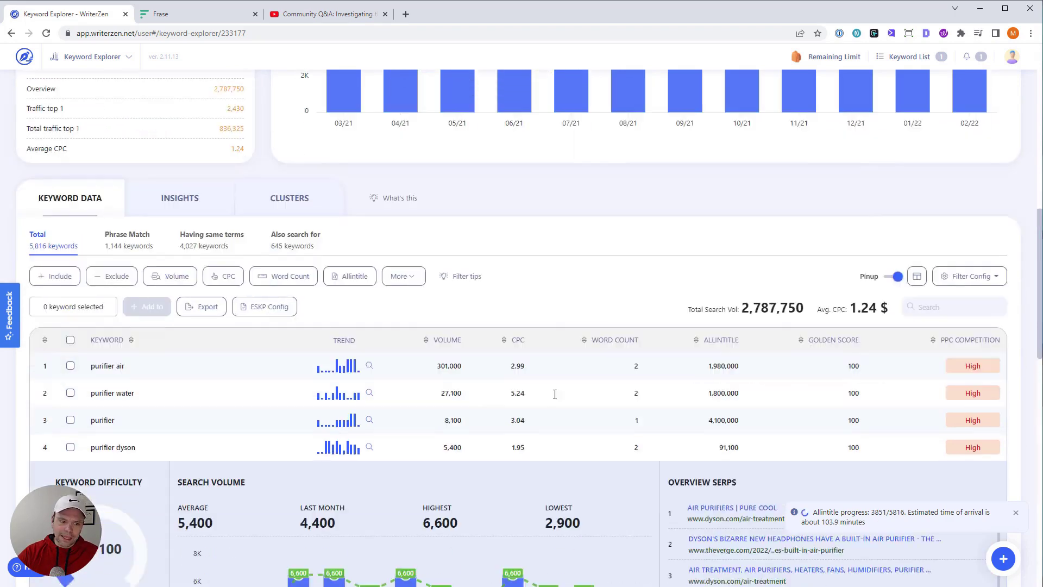
scroll(256, 249, "down", 2)
scroll(256, 239, "up", 2)
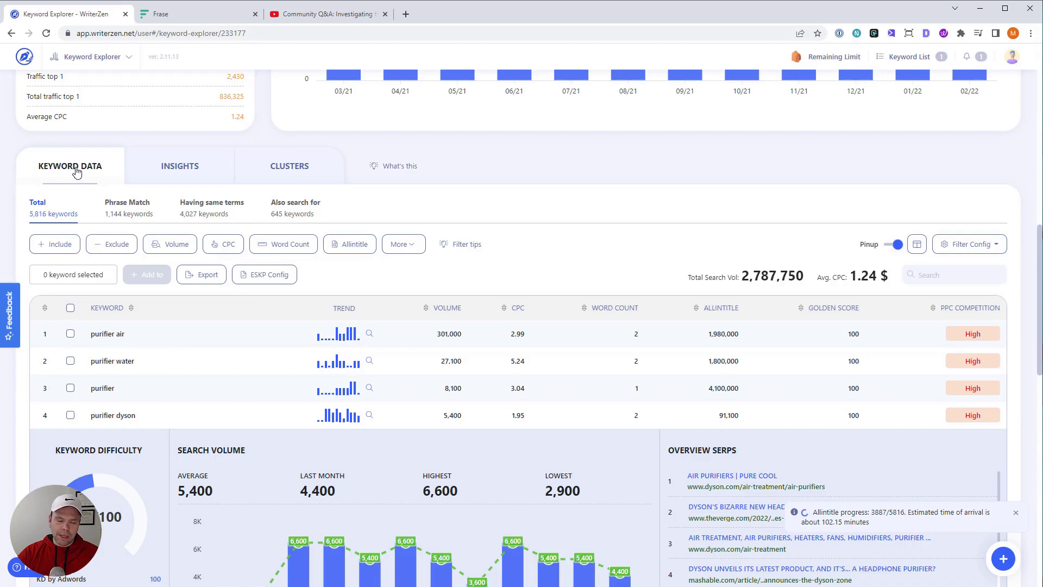
scroll(153, 402, "down", 5)
scroll(152, 405, "up", 5)
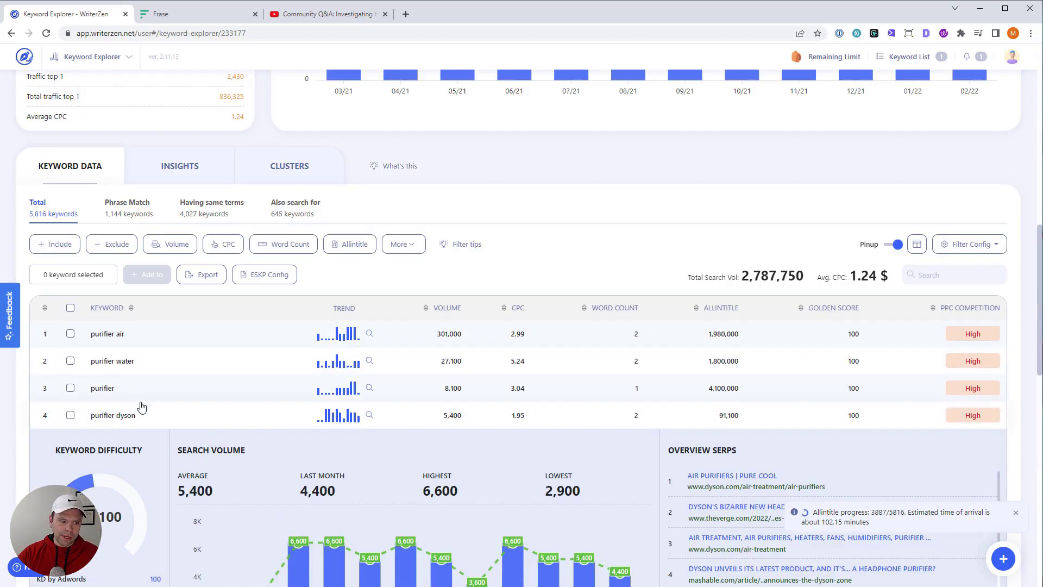
View the question-based keyword insights and expand the ideas in the WHEN group to read its keywords.
left_click(174, 167)
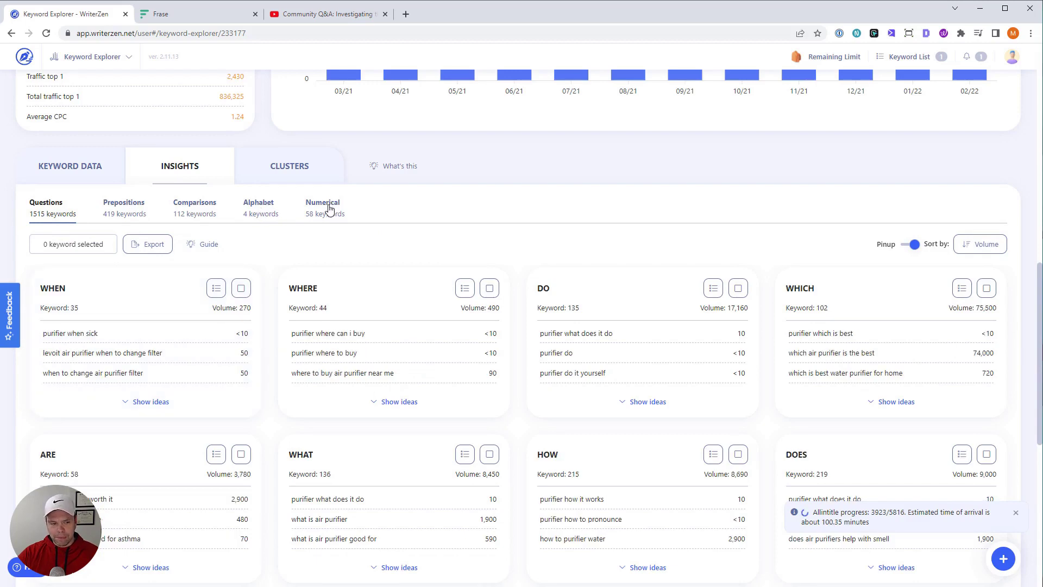
scroll(149, 347, "down", 4)
scroll(147, 350, "up", 2)
left_click(144, 294)
scroll(172, 353, "down", 2)
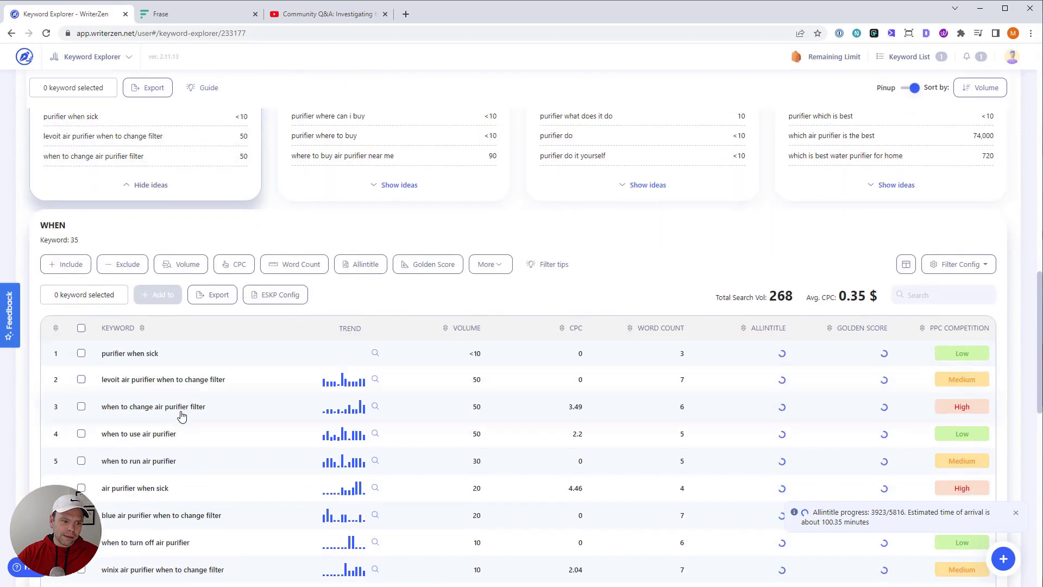
scroll(182, 416, "down", 2)
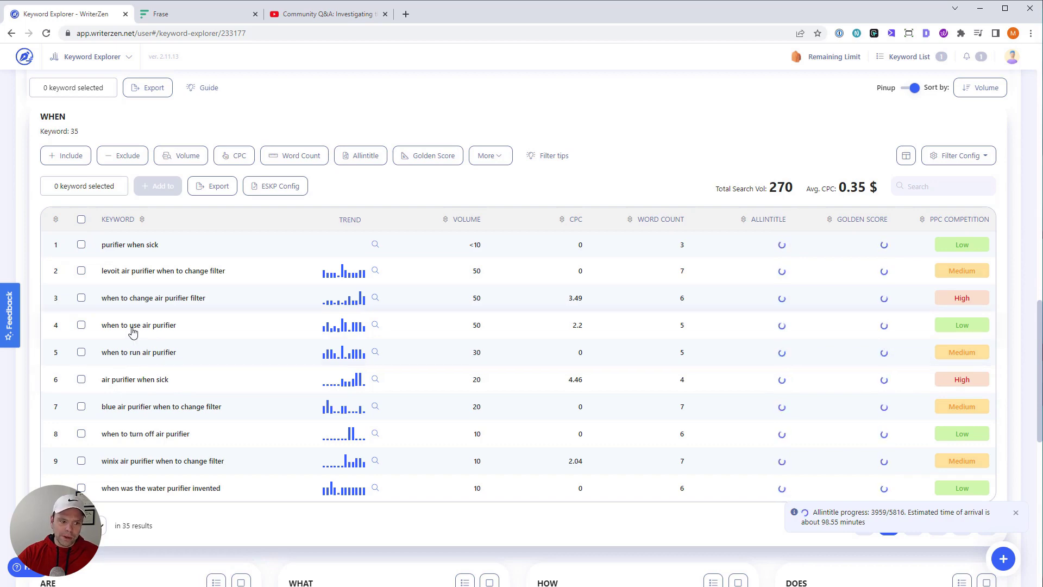
scroll(166, 446, "up", 4)
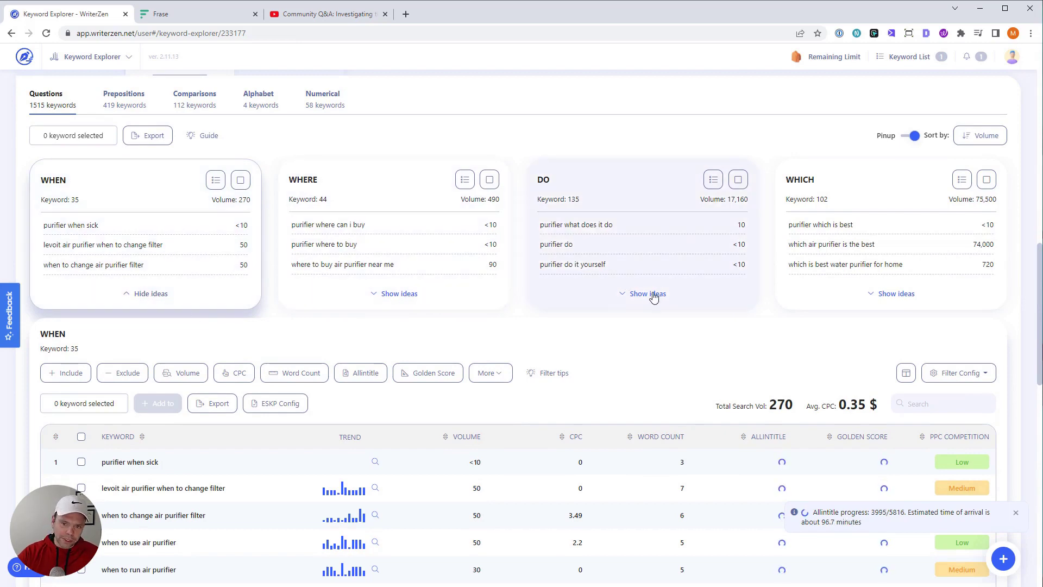
scroll(128, 272, "up", 2)
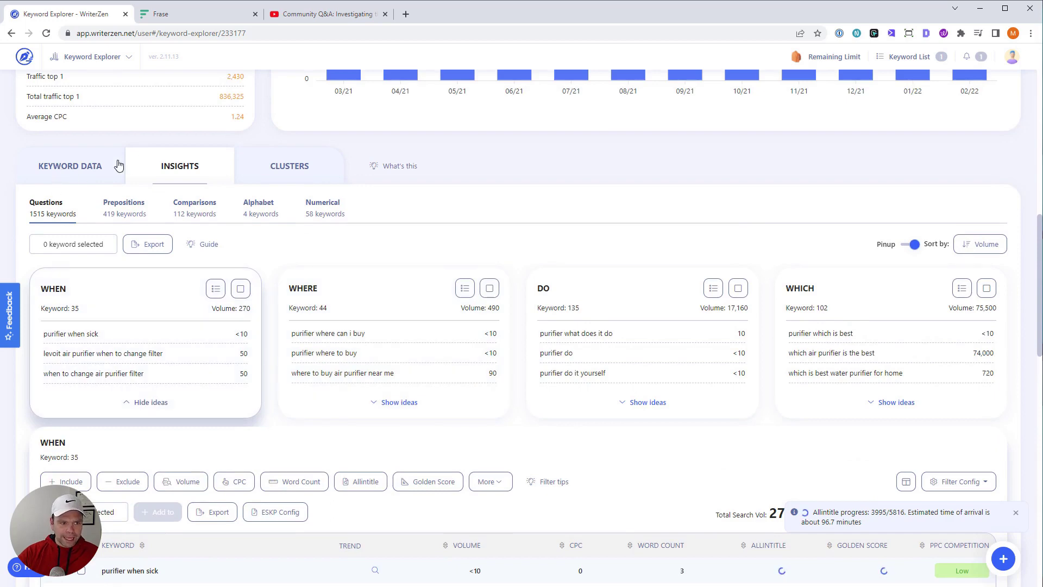
Filter the keyword data table to keywords containing any of the words "when", "how", "why", "do" or "what".
left_click(76, 166)
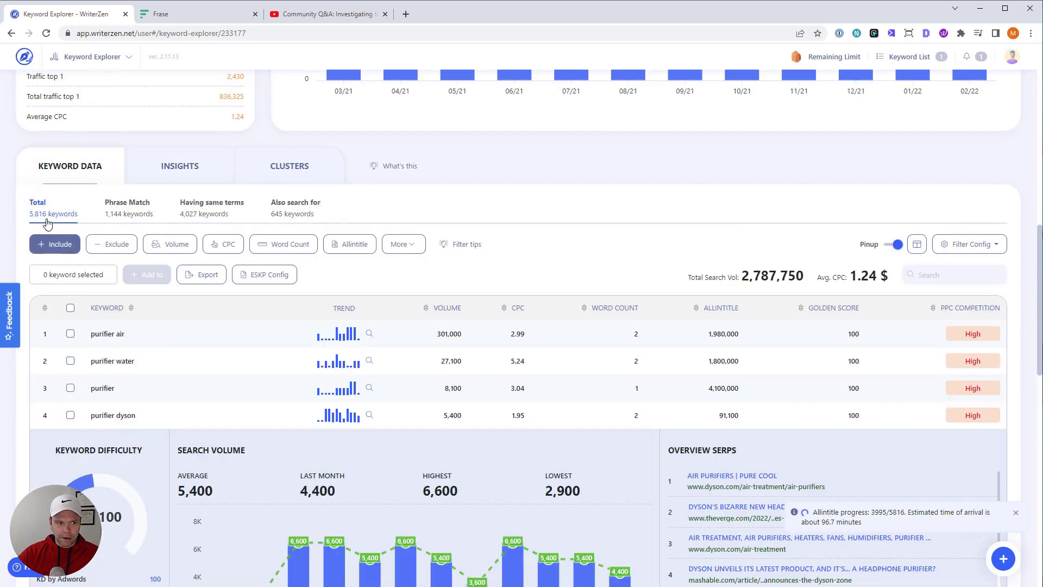
left_click(56, 244)
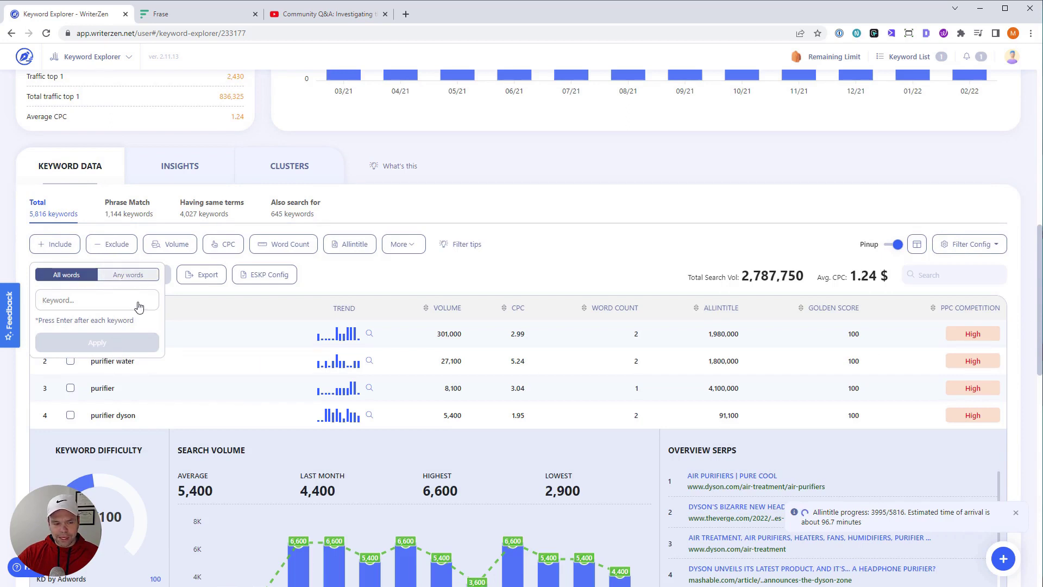
left_click(129, 274)
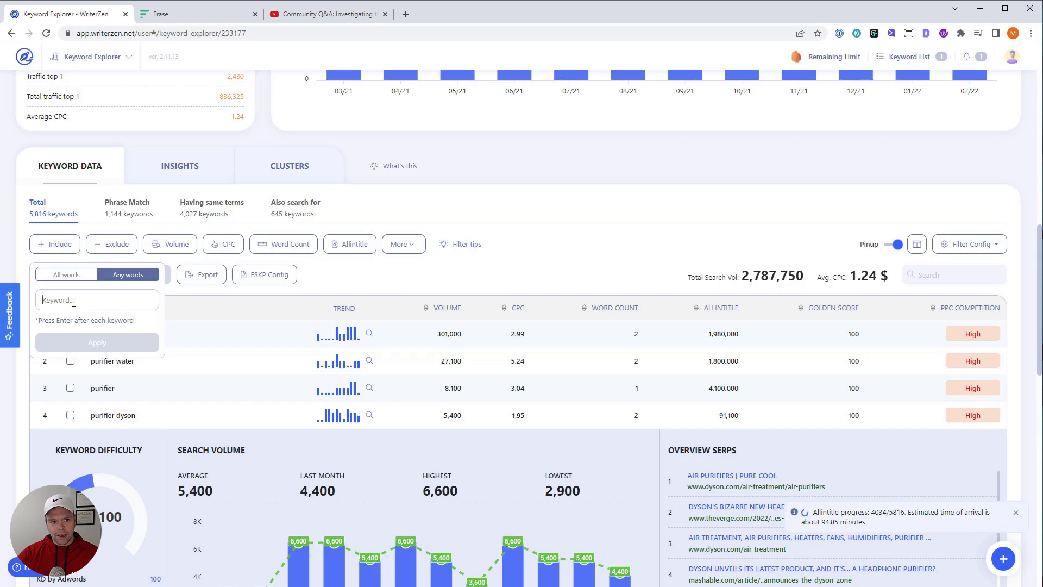
type("when")
key("Return")
type("how")
key("Return")
type("why")
key("Return")
type("oo")
key("Return")
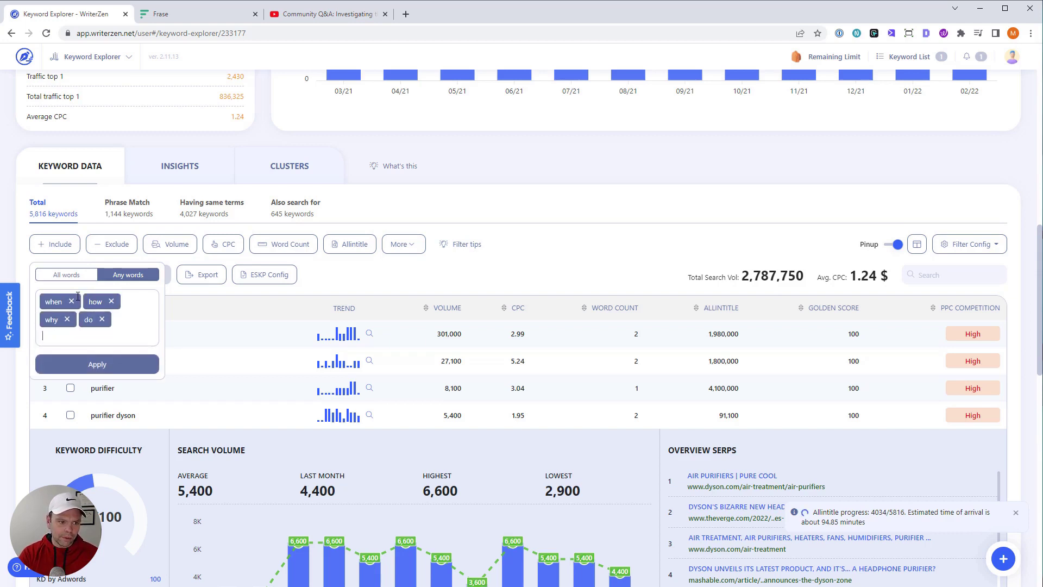
type("what")
key("Return")
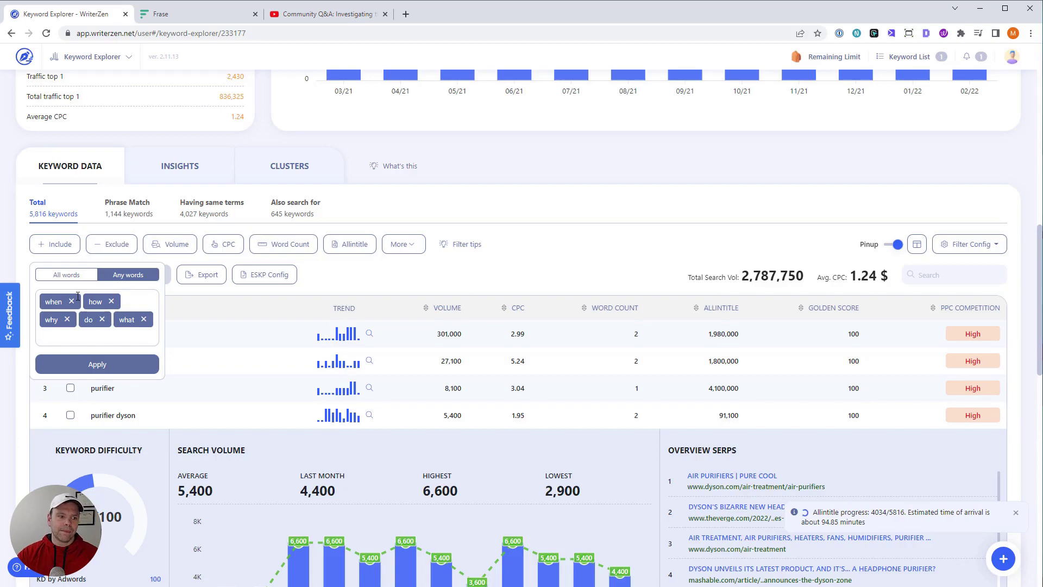
left_click(97, 364)
scroll(185, 466, "down", 4)
scroll(162, 487, "down", 5)
scroll(163, 489, "up", 10)
scroll(174, 497, "up", 2)
scroll(102, 354, "down", 2)
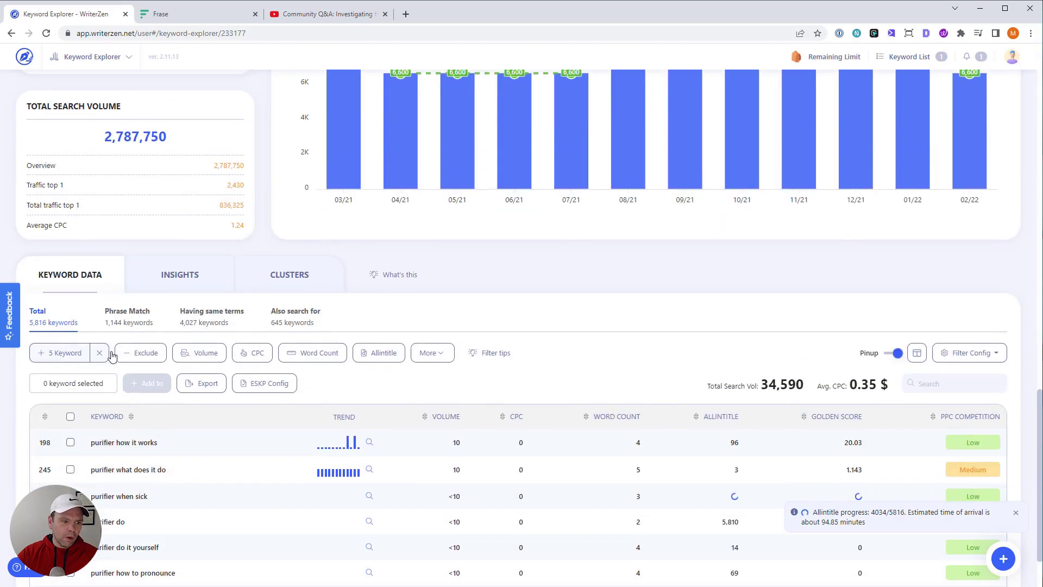
Replace the included filter words with "air" and "home", matching any of the words.
left_click(80, 354)
left_click(110, 411)
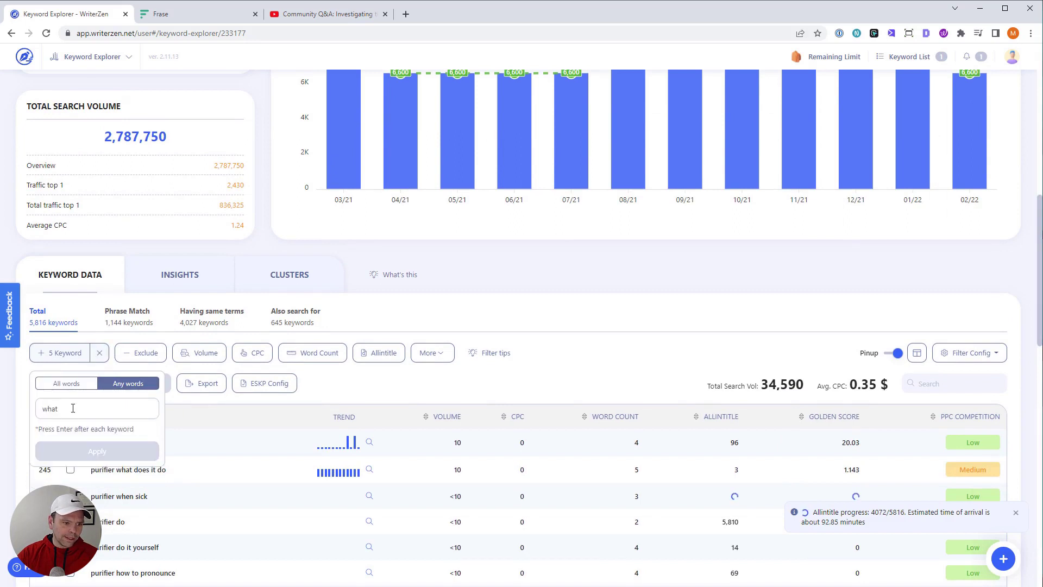
double_click(90, 403)
type("air")
key("Return")
type("home")
key("Return")
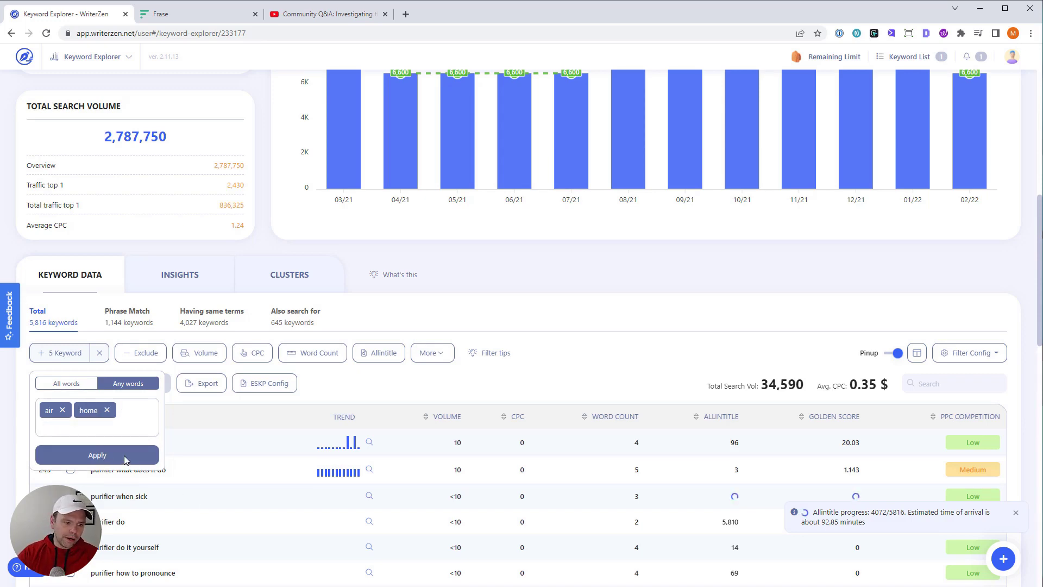
left_click(104, 457)
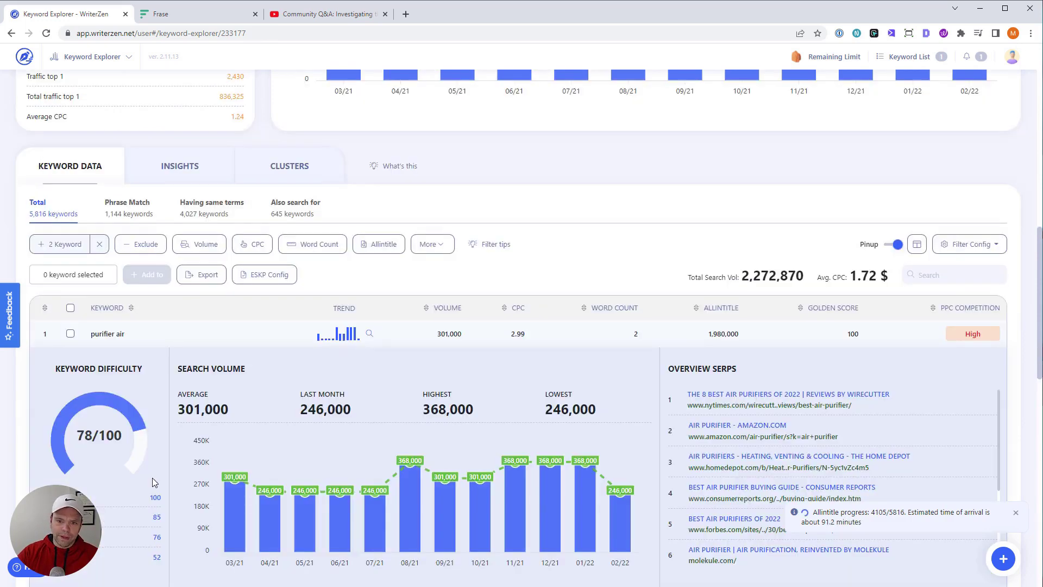
Sort the keyword table by search volume, highest first, and review the "purifier air" details and the other high-volume keywords.
scroll(185, 462, "down", 10)
scroll(188, 494, "down", 2)
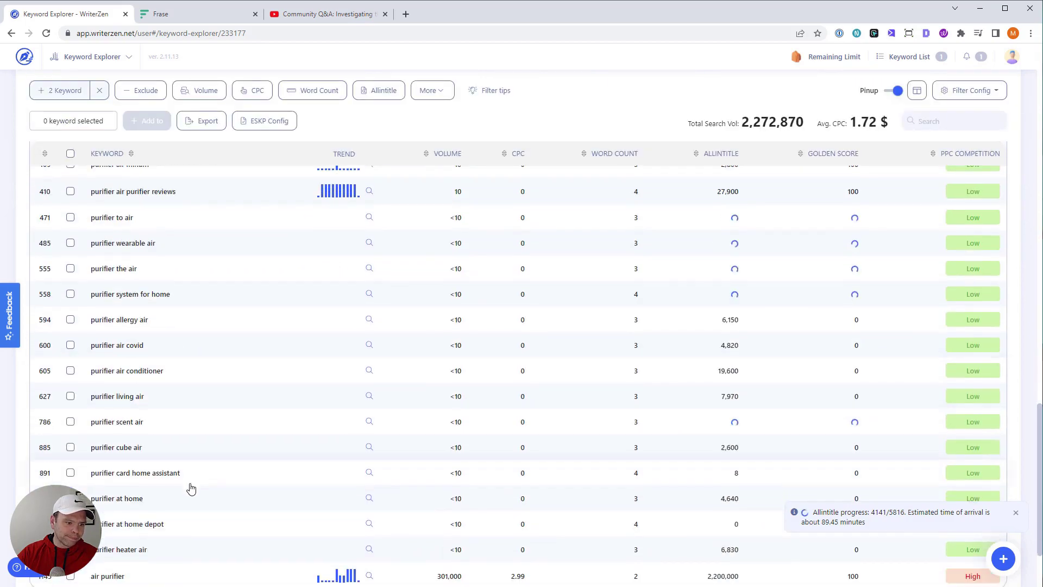
scroll(326, 519, "up", 10)
scroll(434, 511, "down", 1)
scroll(454, 497, "down", 5)
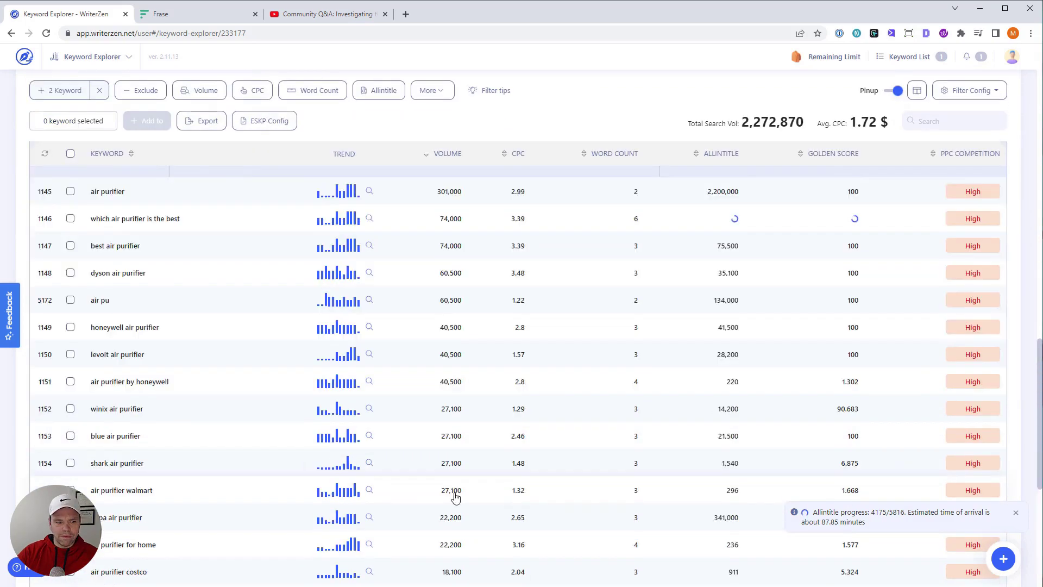
scroll(506, 375, "up", 8)
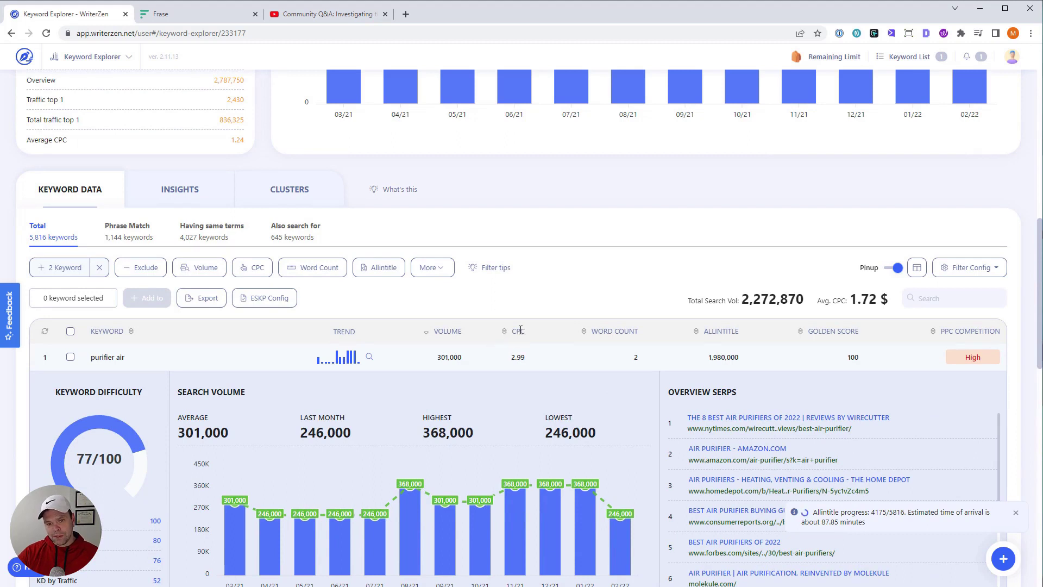
left_click(553, 310)
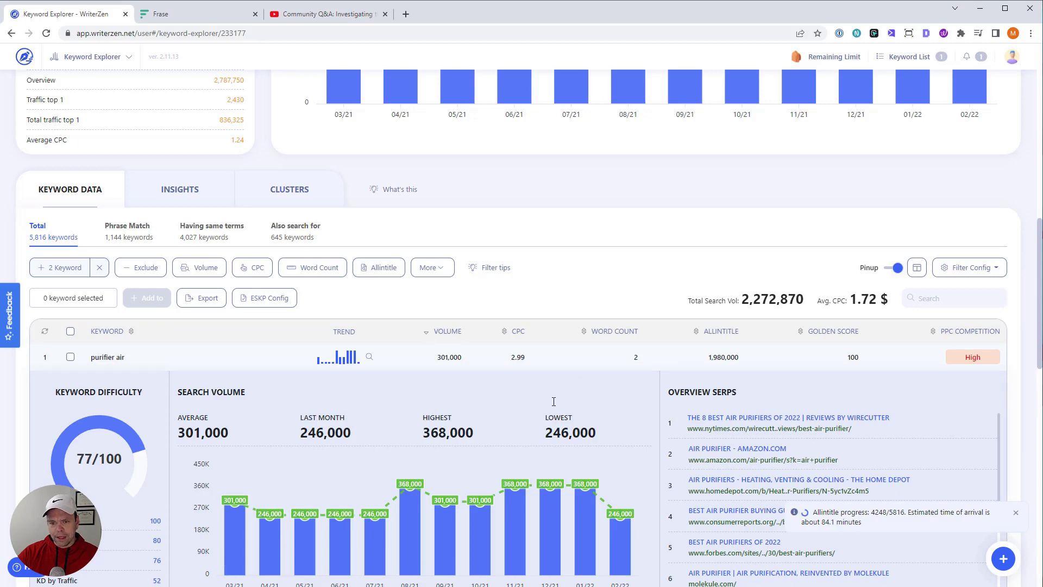
mouse_move(717, 363)
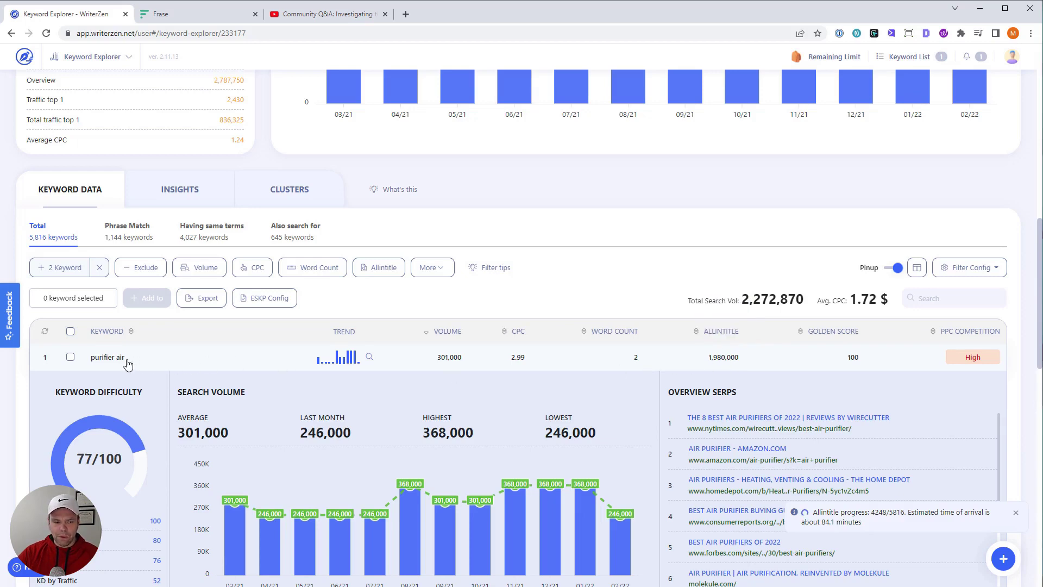
scroll(130, 370, "down", 10)
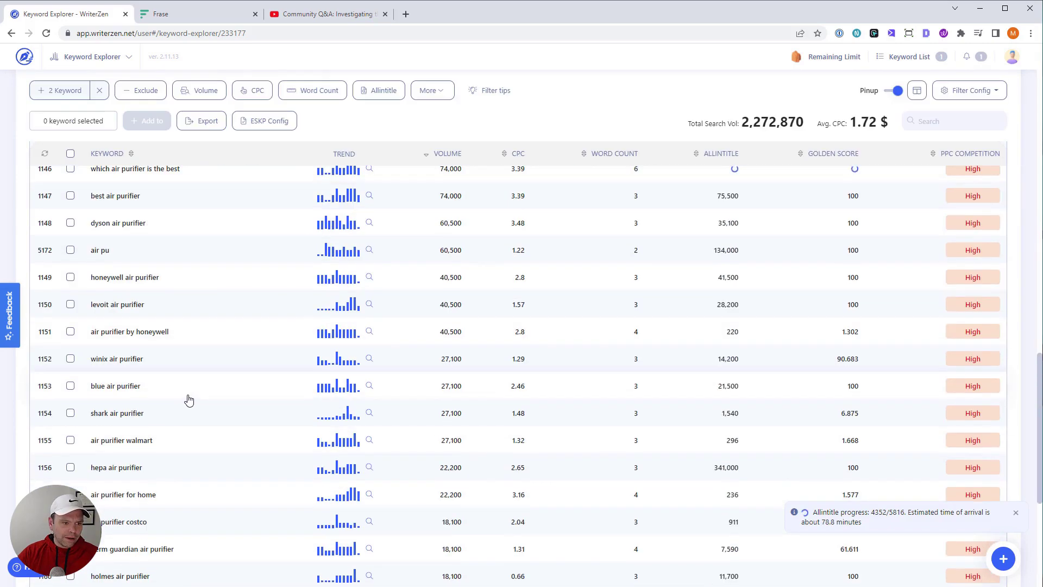
scroll(189, 400, "up", 10)
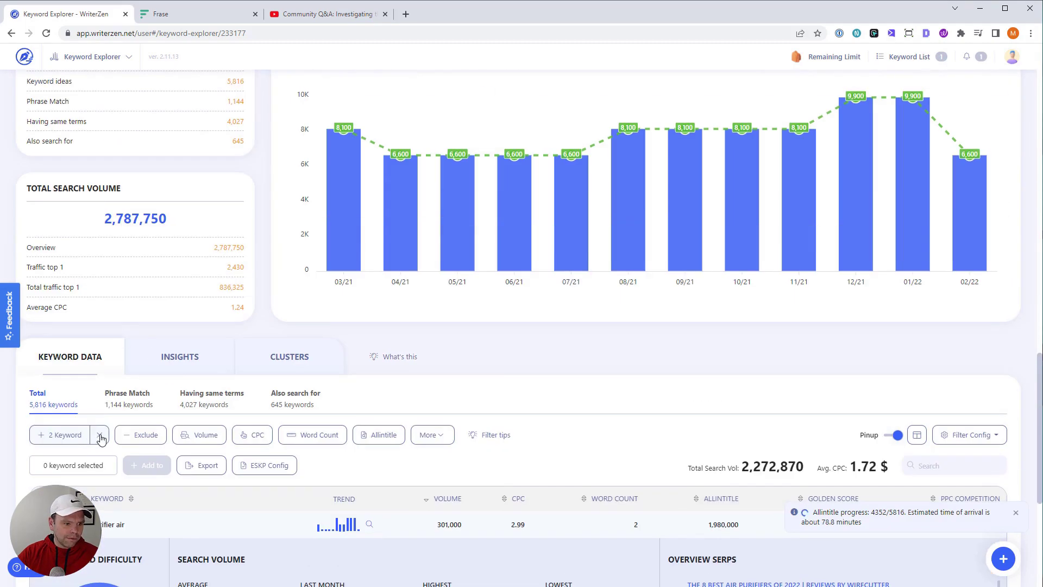
Clear the included-words filter and review the highest-volume keywords in the full list.
left_click(100, 435)
scroll(50, 461, "down", 10)
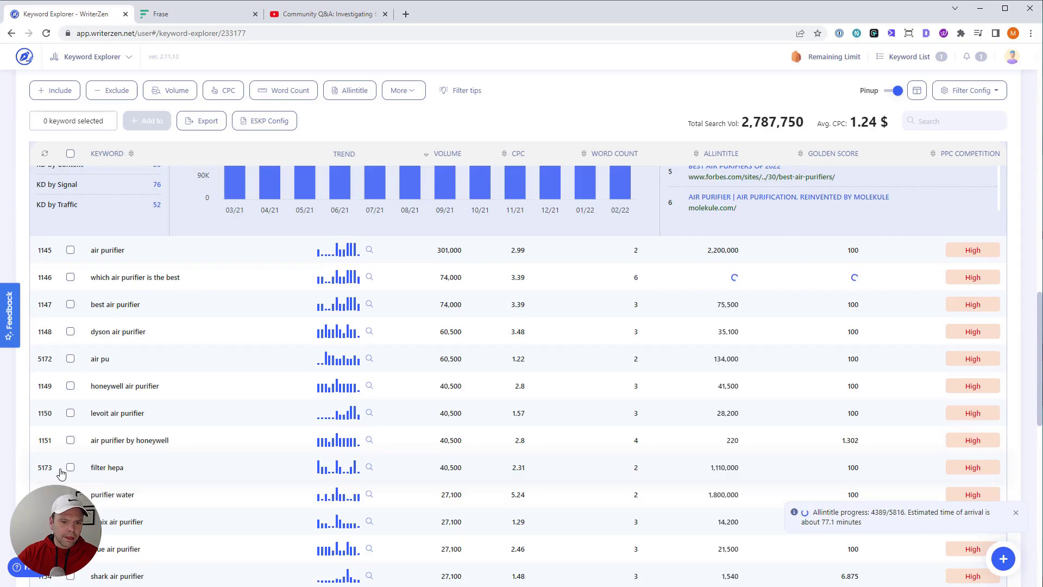
scroll(61, 475, "up", 4)
scroll(78, 476, "down", 8)
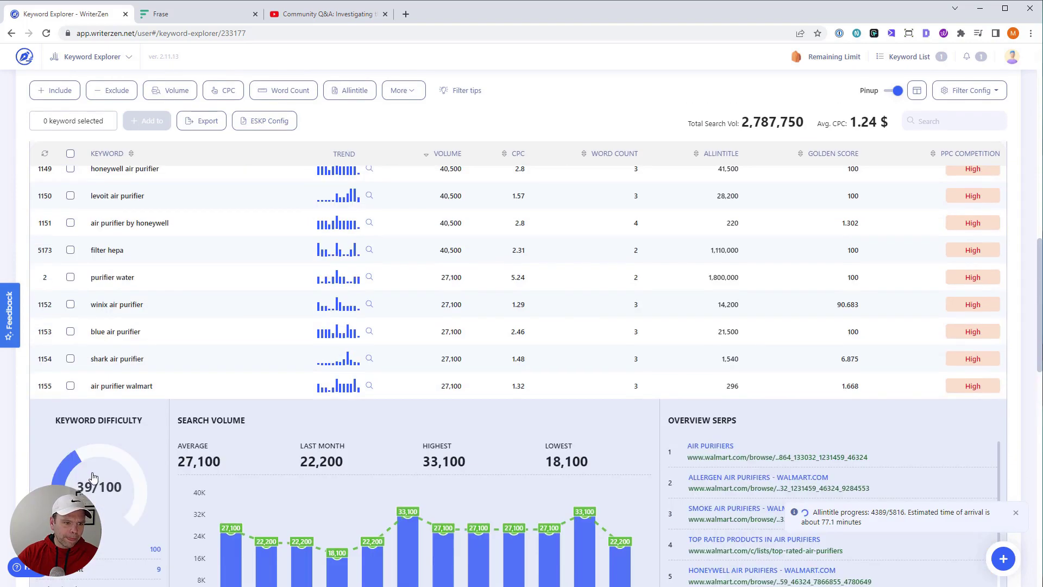
scroll(92, 478, "up", 5)
scroll(97, 478, "up", 2)
scroll(106, 481, "down", 2)
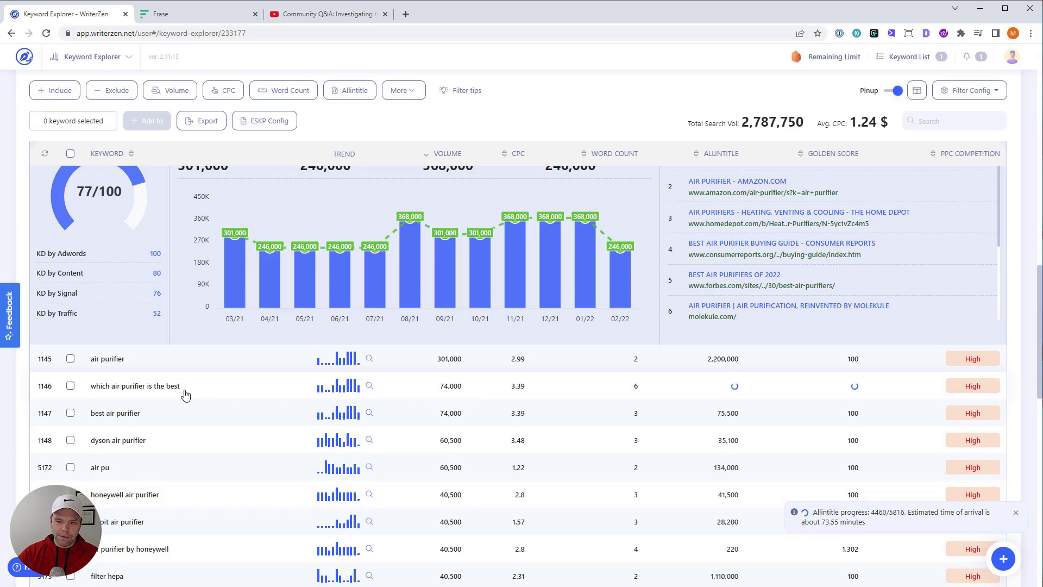
Select the keyword "which air purifier is the best" for adding to a list, and delete the existing "home purifier" list.
left_click(70, 387)
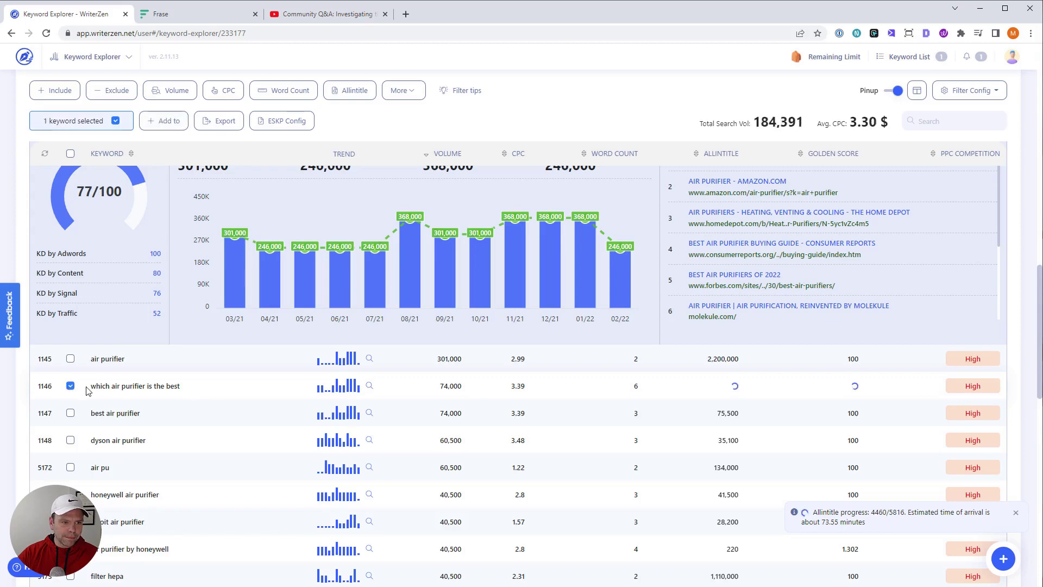
left_click(168, 123)
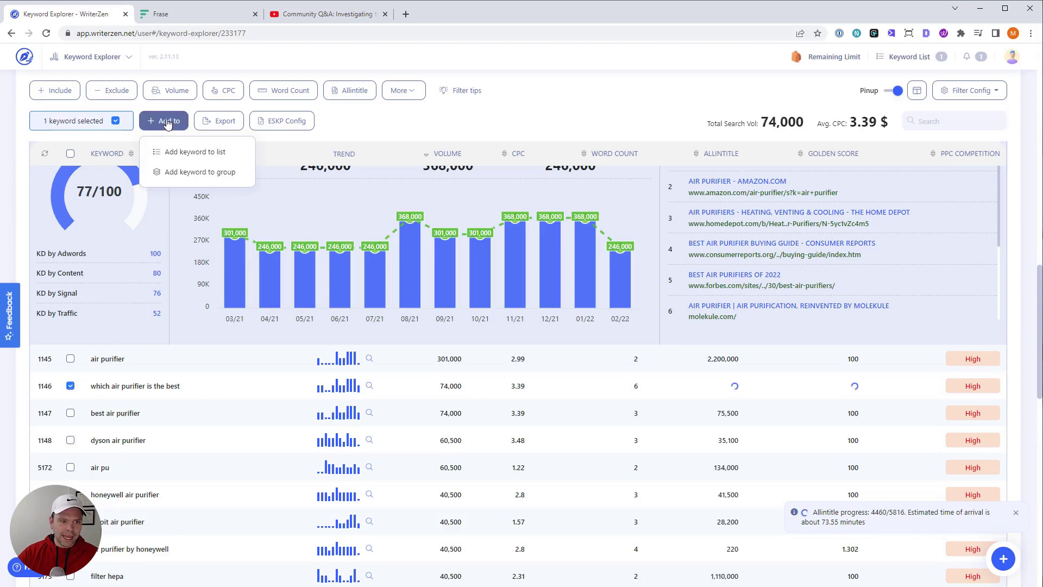
left_click(187, 152)
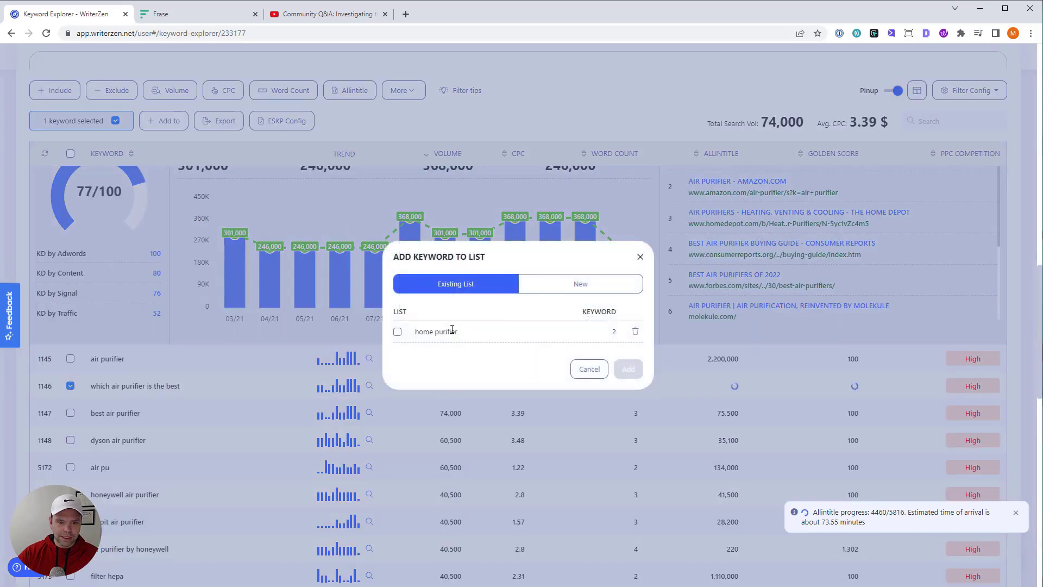
left_click(636, 333)
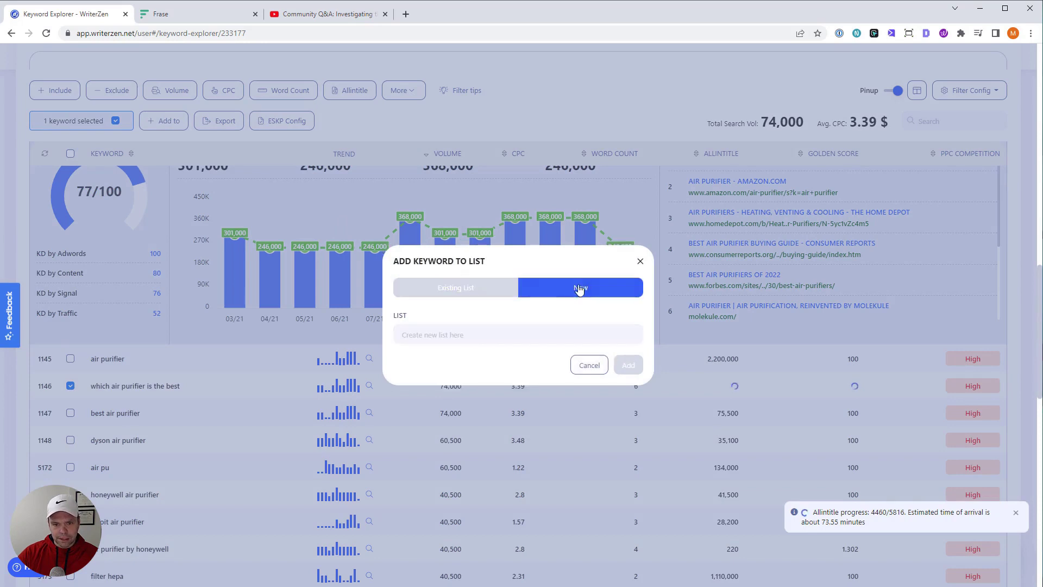
Add the selected keyword to a new keyword list named "air purifier" and close the dialog.
left_click(447, 340)
type("air purifier")
key("Return")
left_click(642, 265)
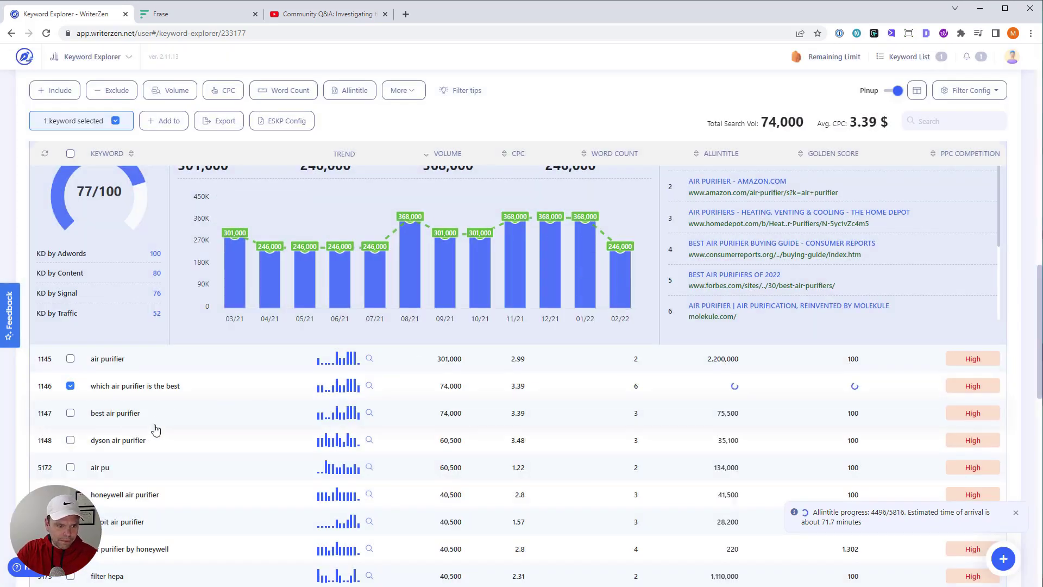
Filter the keywords to those containing any of "what", "which", "best", "how", "why", "when" or "where".
scroll(146, 450, "down", 2)
scroll(146, 450, "up", 3)
left_click(55, 269)
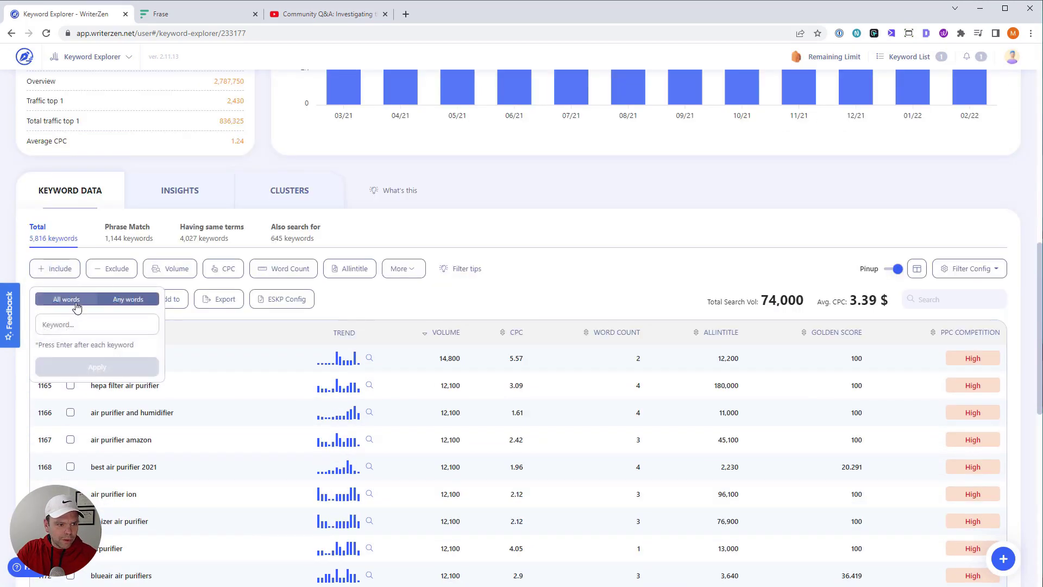
type("wh")
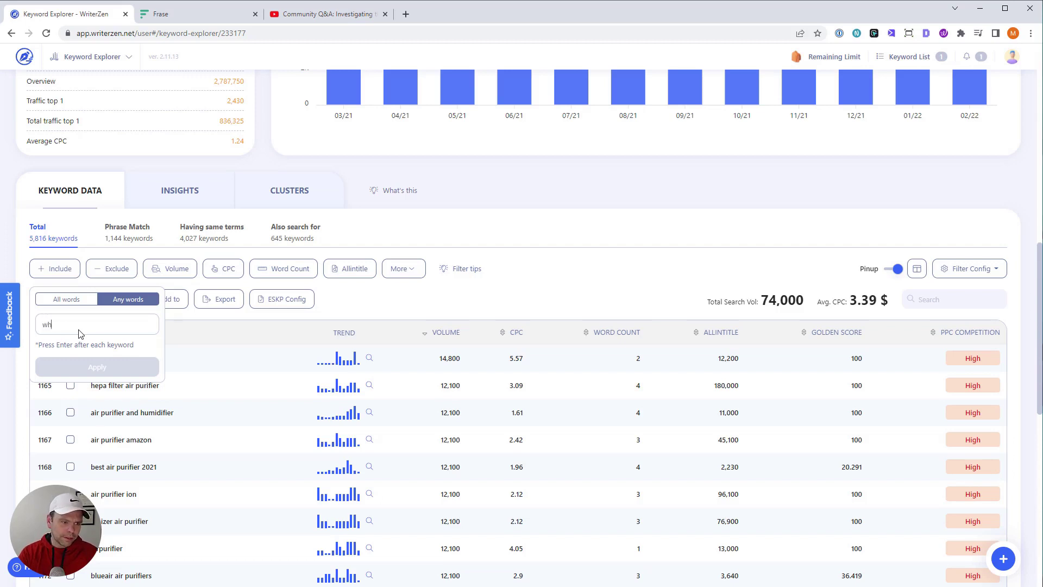
type("at")
key("Return")
type("which")
key("Return")
type("best")
key("Return")
type("how")
key("Return")
type("why")
key("Return")
type("when")
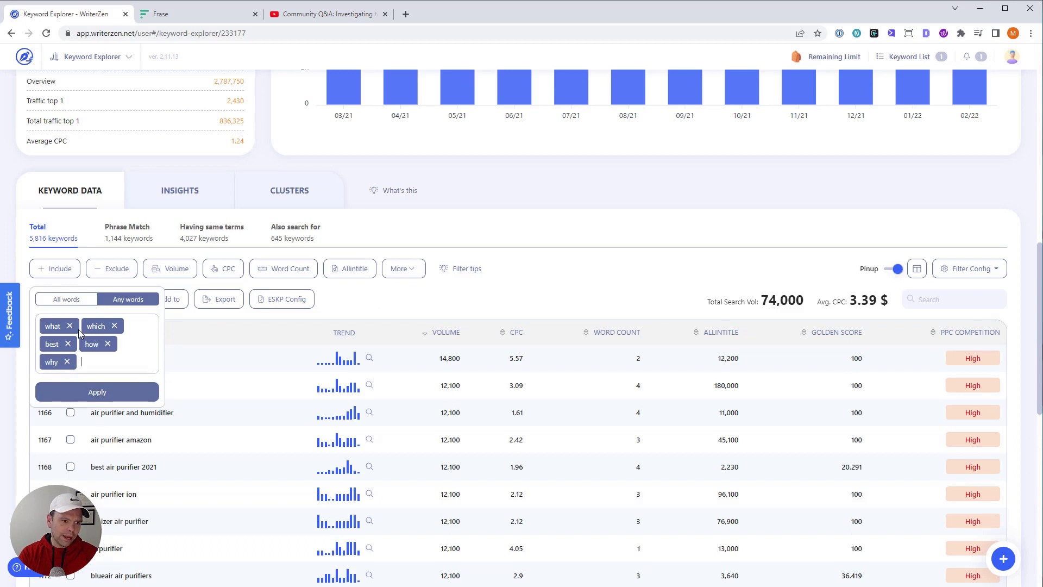
key("Return")
type("where")
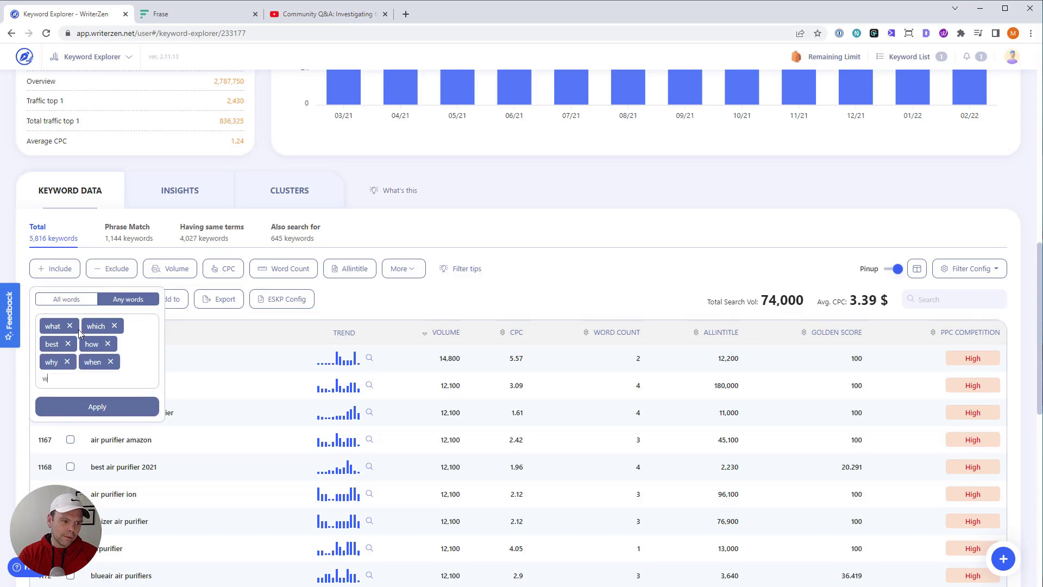
key("Return")
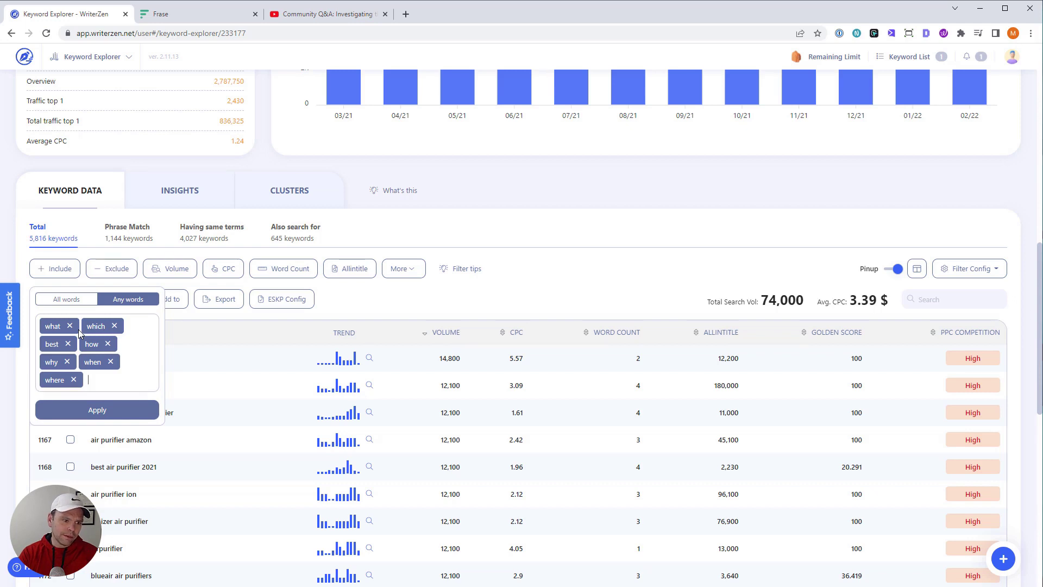
left_click(125, 405)
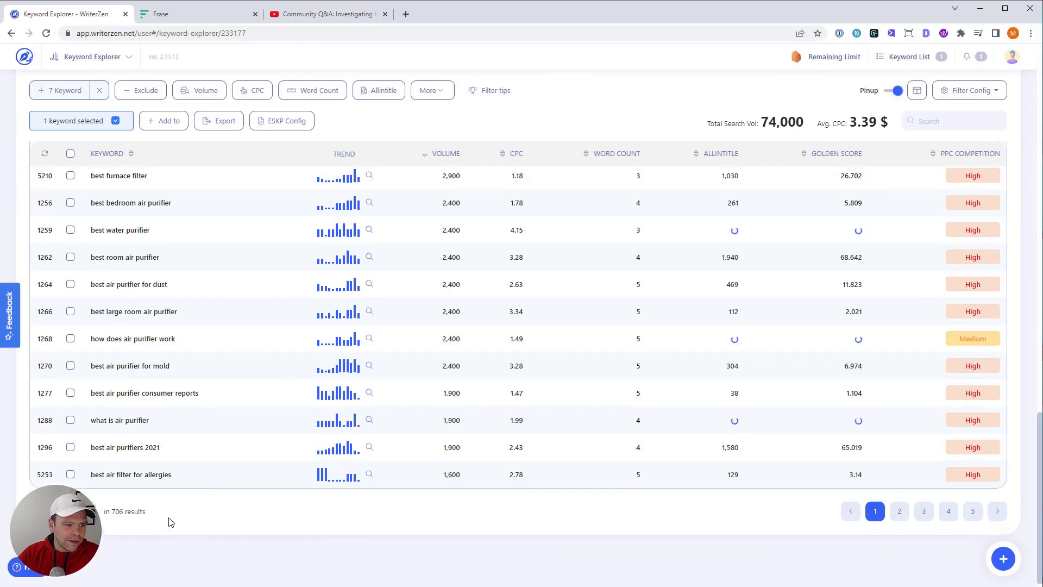
Check the filter's included words and its any-words matching option, and close it without reapplying.
scroll(170, 521, "up", 15)
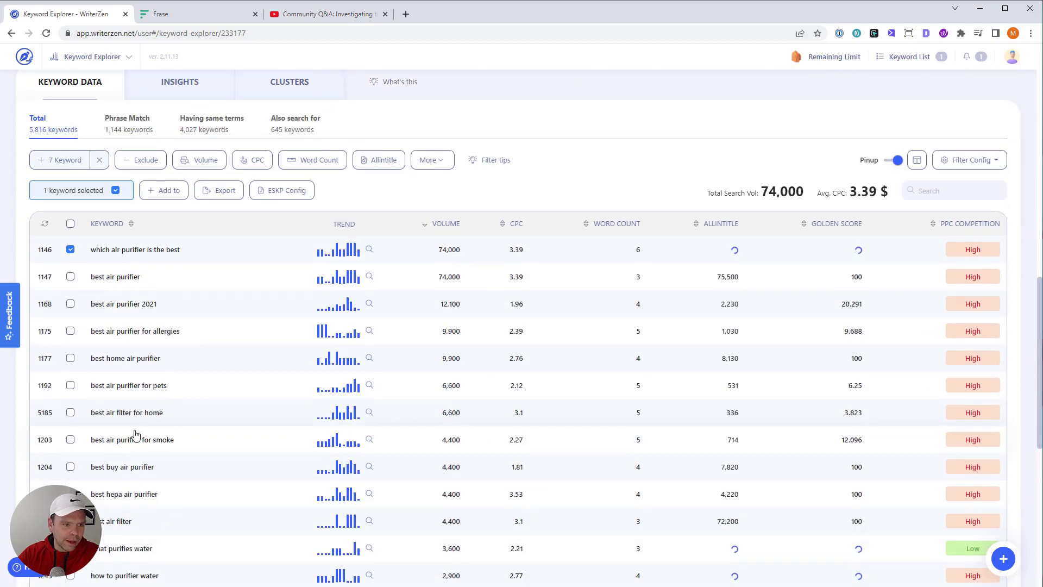
left_click(74, 165)
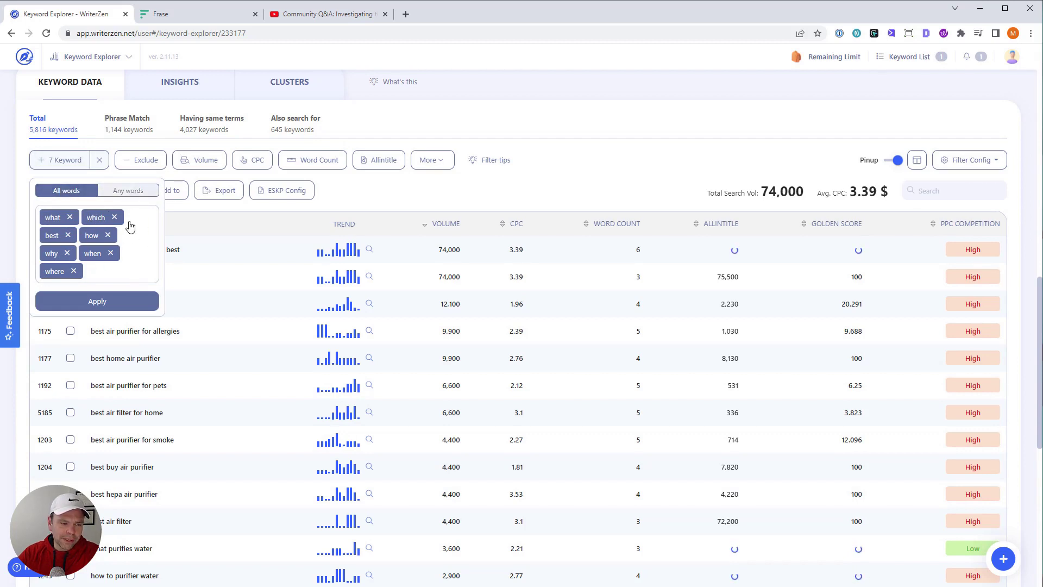
left_click(139, 192)
left_click(30, 232)
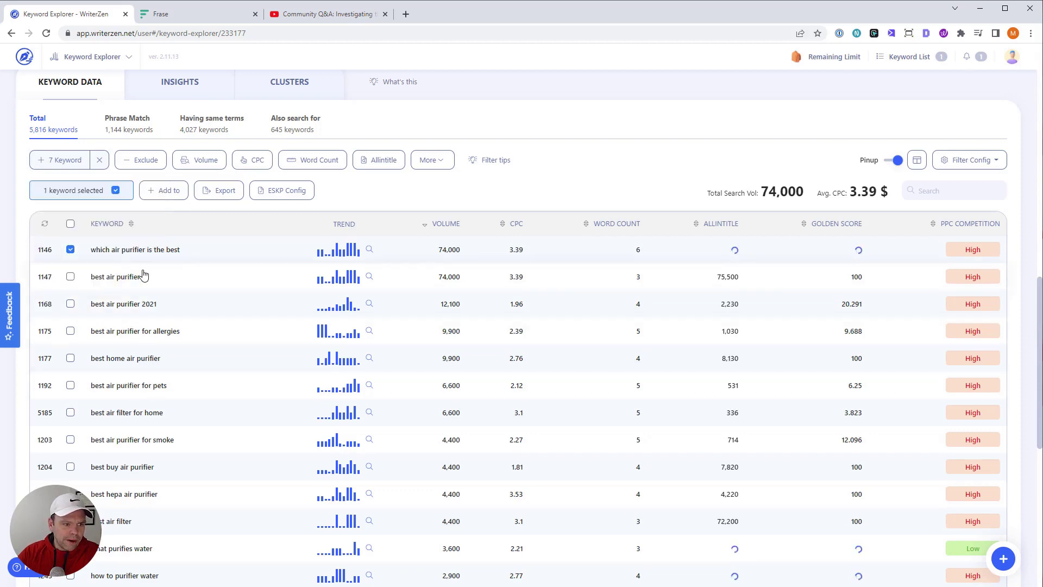
Also select the keywords "best air purifier for allergies", "best air purifier for pets", "best air purifier for smoke" and "best hepa air purifier".
left_click(70, 387)
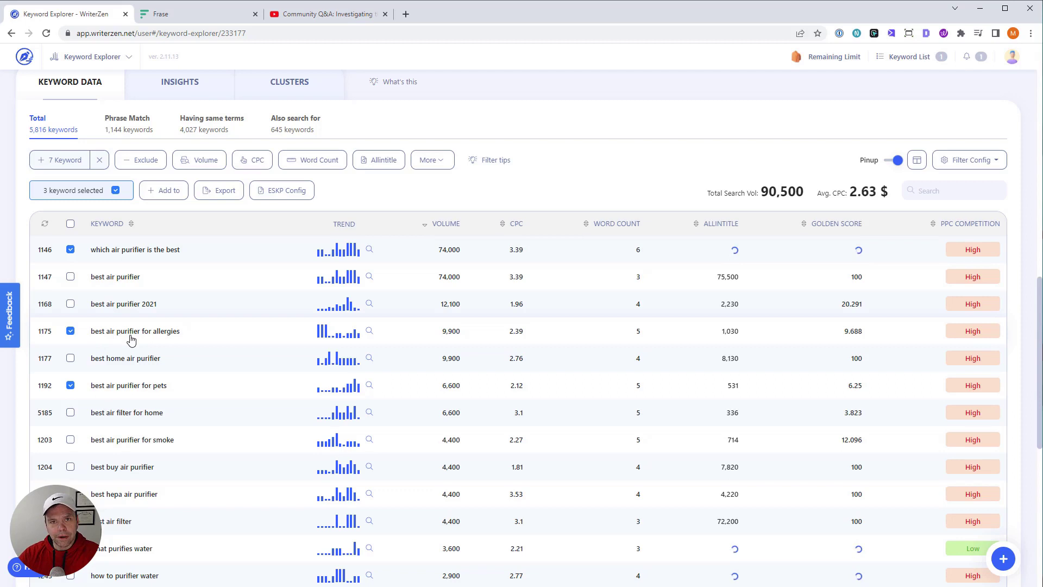
scroll(147, 438, "down", 2)
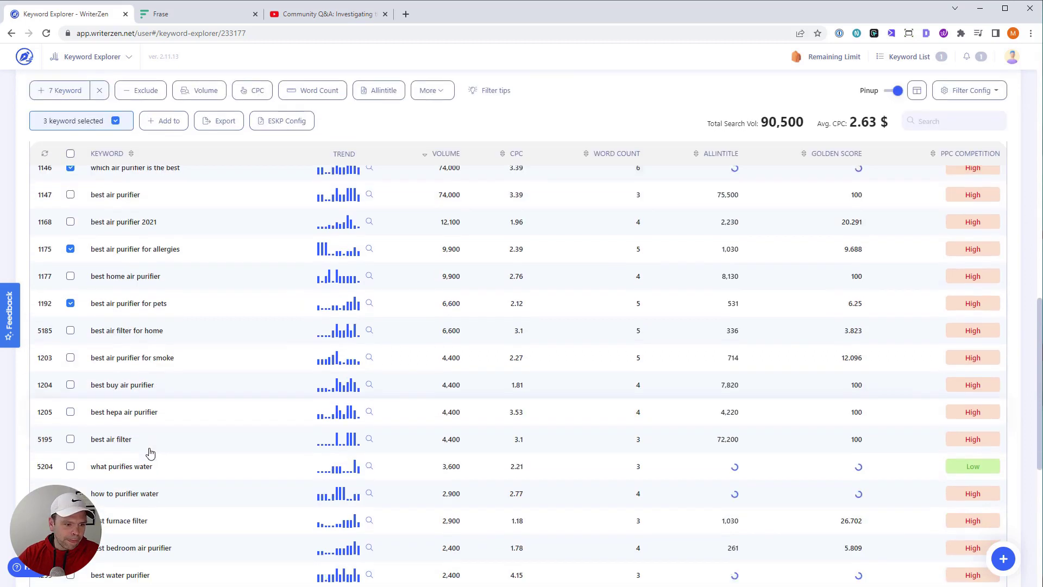
left_click(70, 331)
scroll(86, 443, "down", 2)
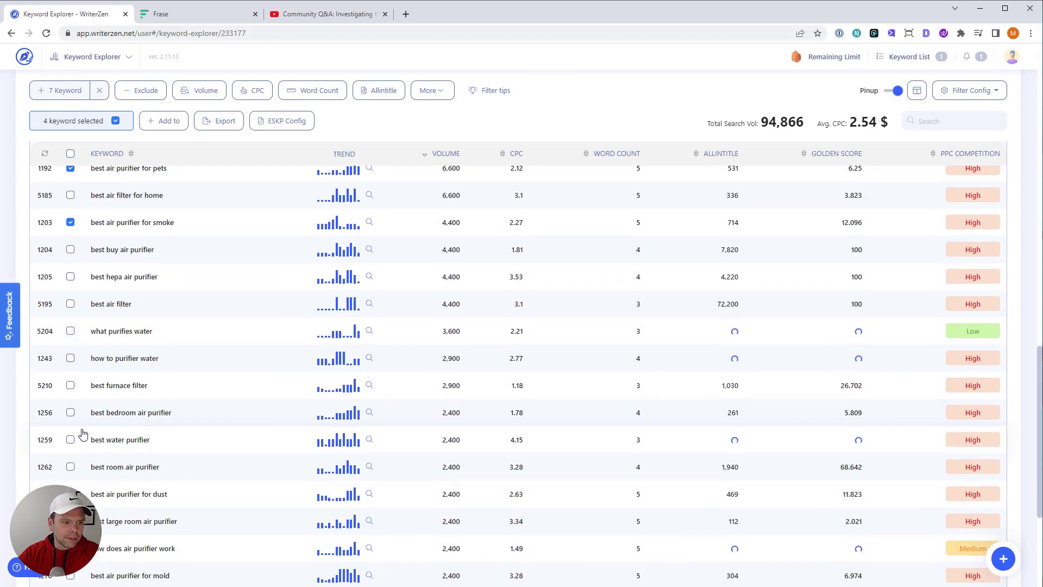
left_click(71, 277)
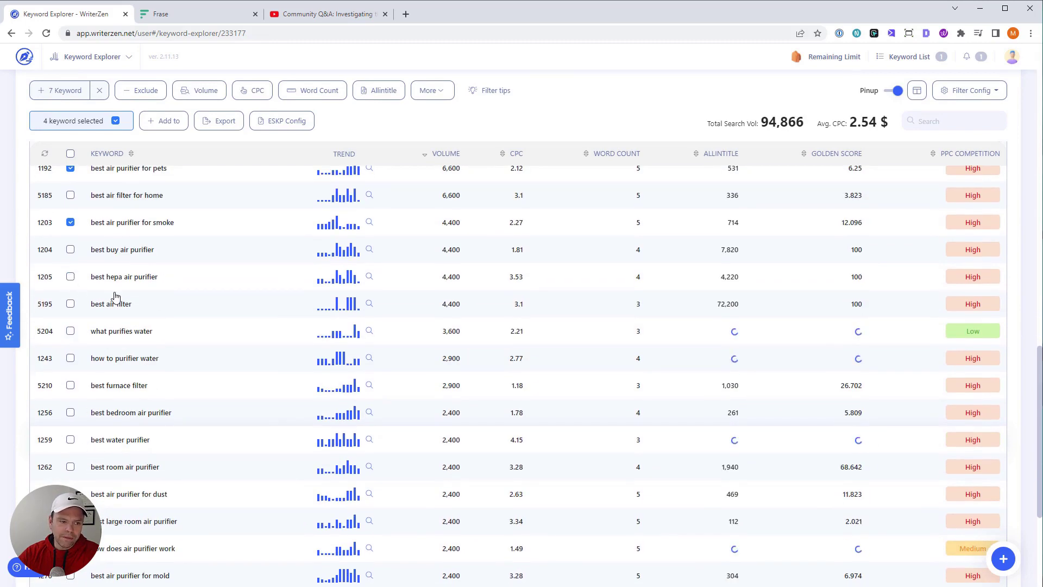
Select the keywords "best bedroom air purifier", "best air purifier for dust" and "best air filter for allergies" further down the results.
scroll(120, 402, "down", 2)
left_click(70, 304)
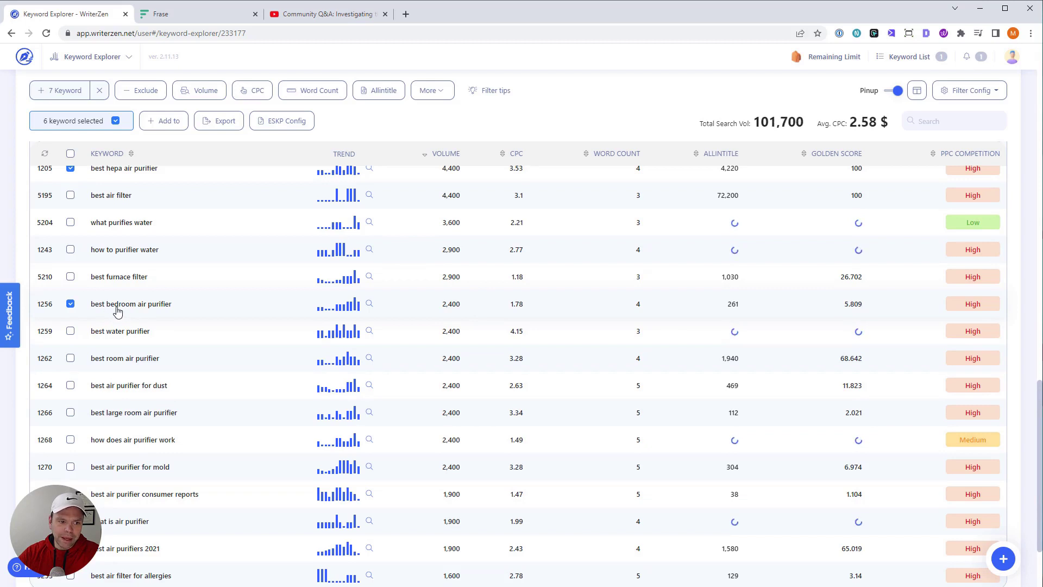
scroll(174, 413, "down", 2)
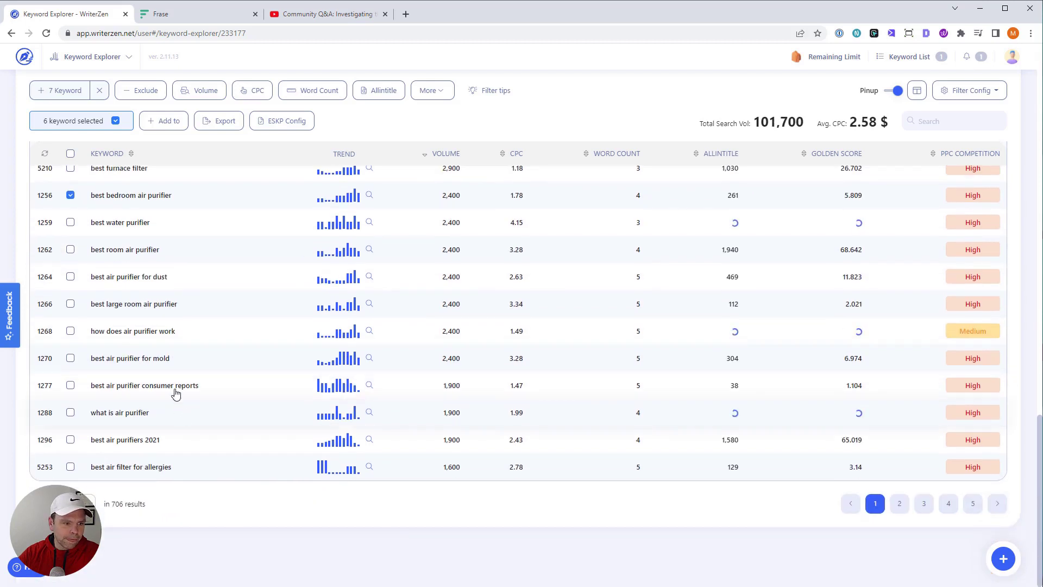
left_click(70, 276)
left_click(70, 467)
Add the eight selected keywords to a keyword list.
scroll(109, 357, "up", 15)
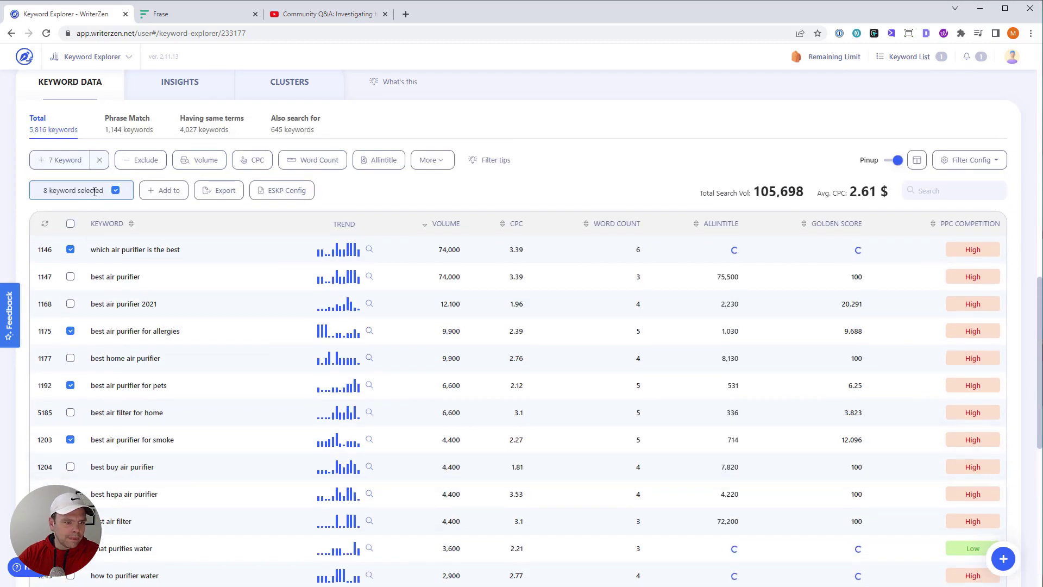
left_click(165, 190)
left_click(195, 222)
left_click(384, 484)
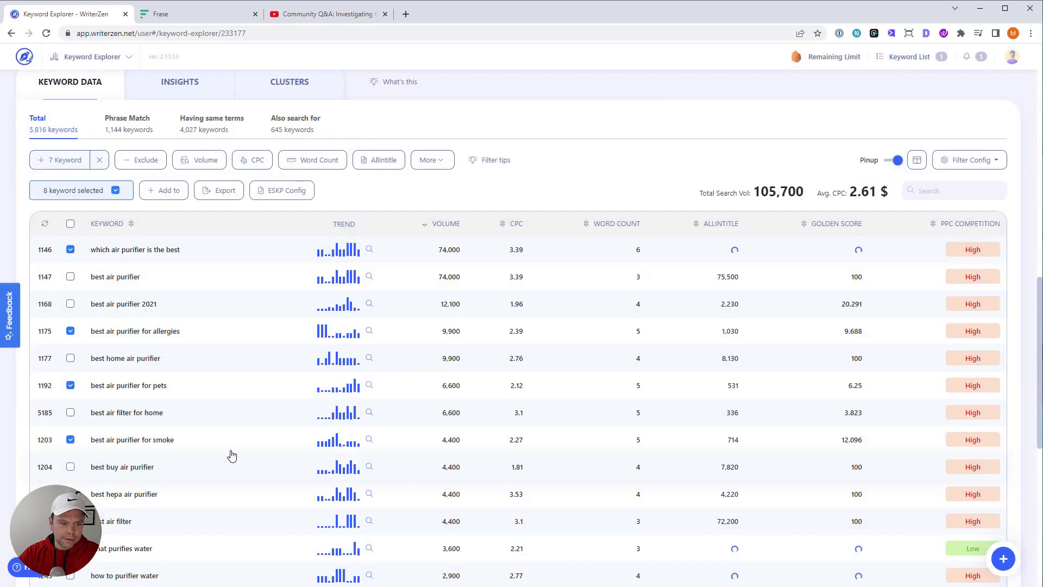
Show more keyword results per page and go to the entries after "best air filter for allergies".
scroll(155, 472, "down", 15)
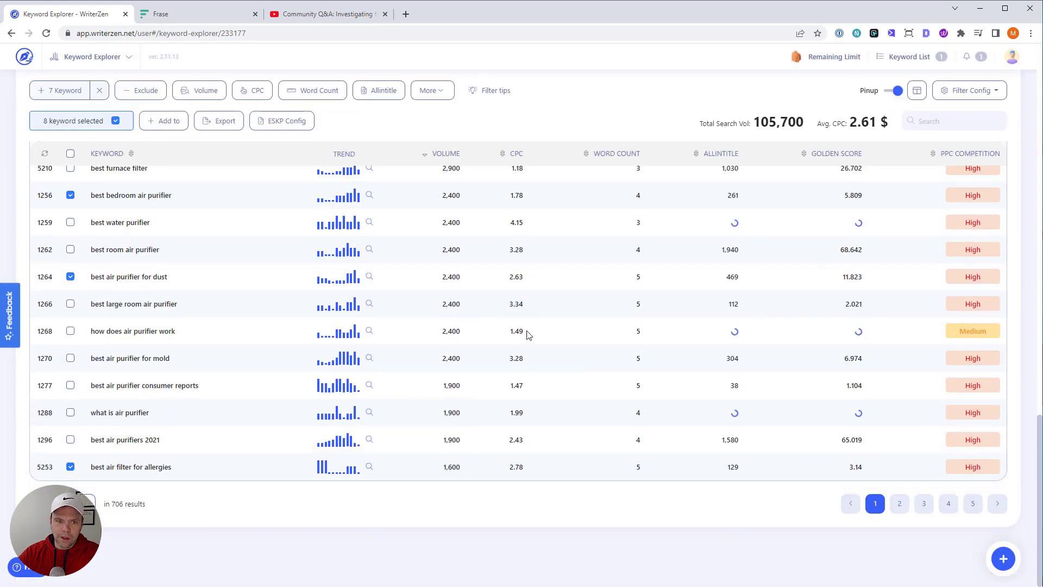
scroll(299, 421, "up", 3)
scroll(308, 446, "down", 7)
scroll(308, 445, "up", 8)
scroll(174, 439, "down", 5)
scroll(174, 439, "down", 6)
scroll(204, 471, "up", 2)
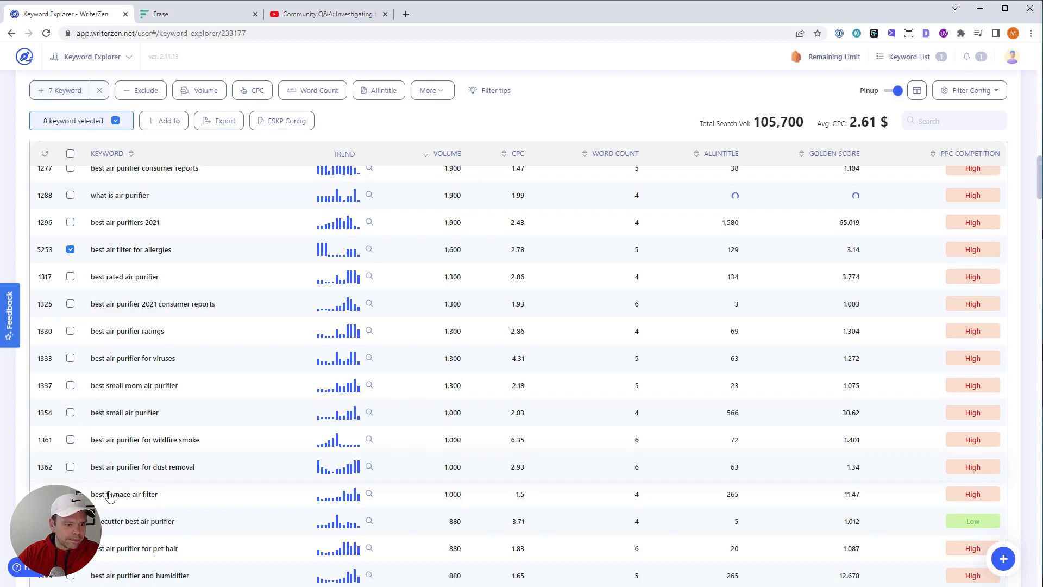
Select the keywords "best small room air purifier", "best air purifier for wildfire smoke" and "best affordable air purifier".
left_click(70, 443)
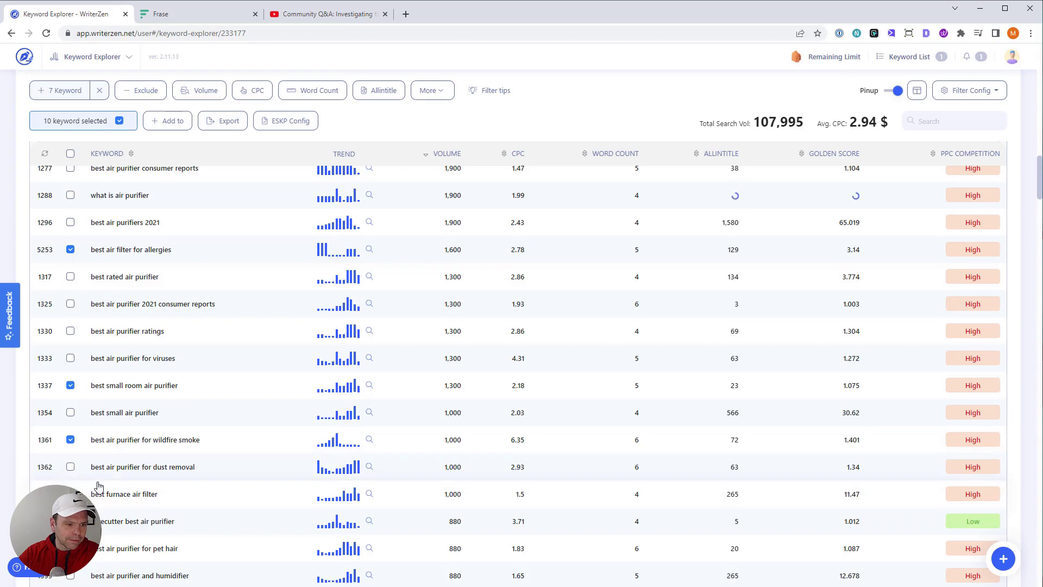
scroll(71, 413, "down", 4)
left_click(70, 387)
scroll(108, 408, "down", 2)
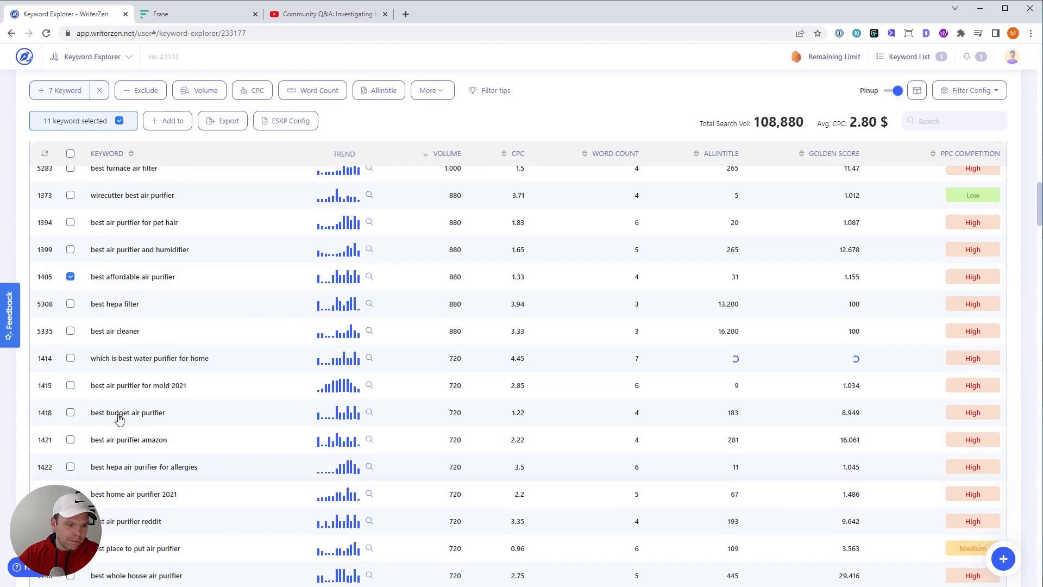
Select the "best air purifier for" keywords on basement, asthma and odors, leaving "what is air purifier good for" unselected.
scroll(165, 460, "down", 10)
left_click(71, 303)
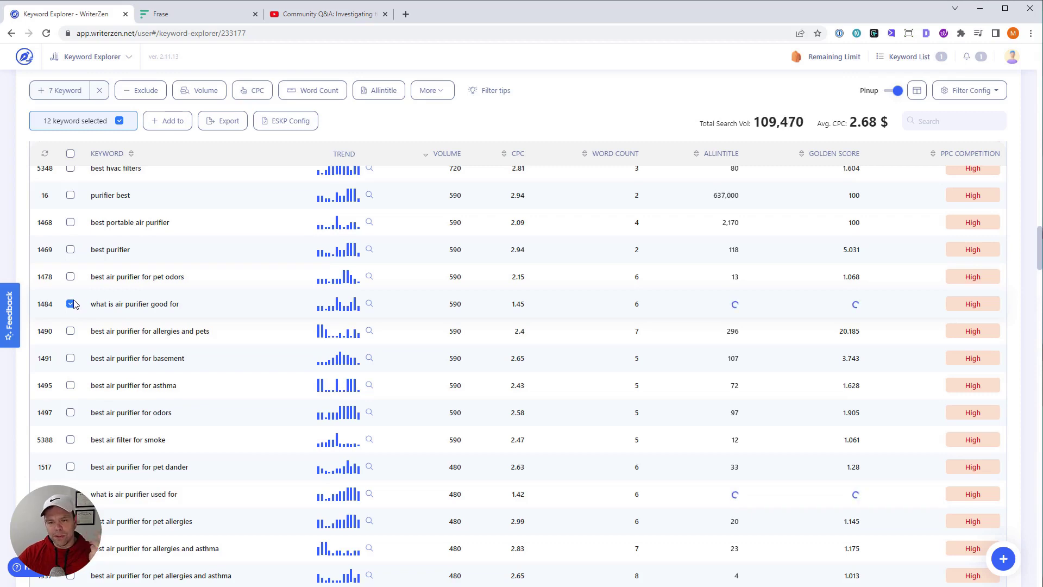
scroll(96, 324, "down", 2)
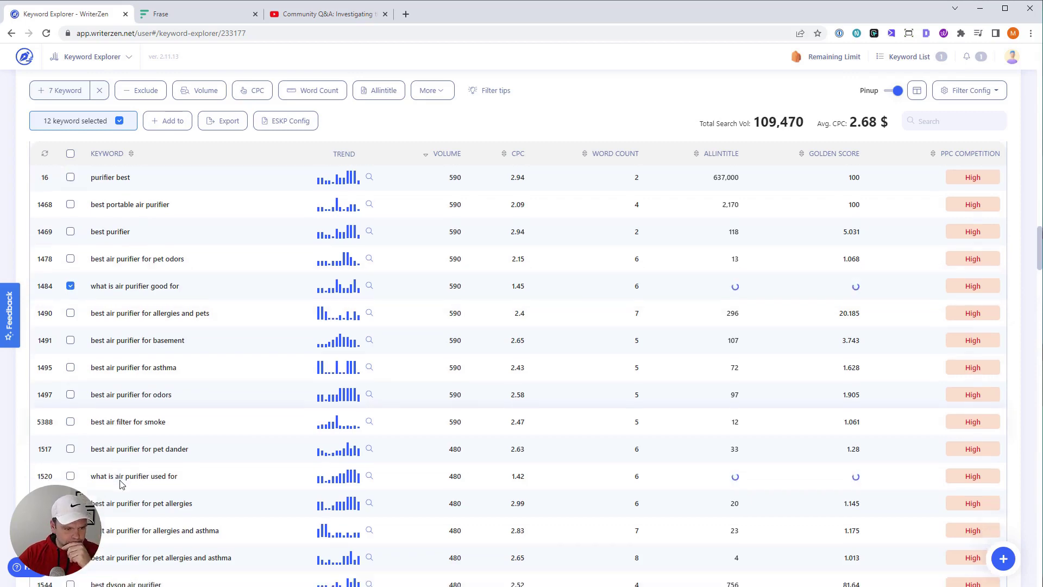
left_click(70, 305)
left_click(71, 278)
left_click(71, 250)
left_click(71, 304)
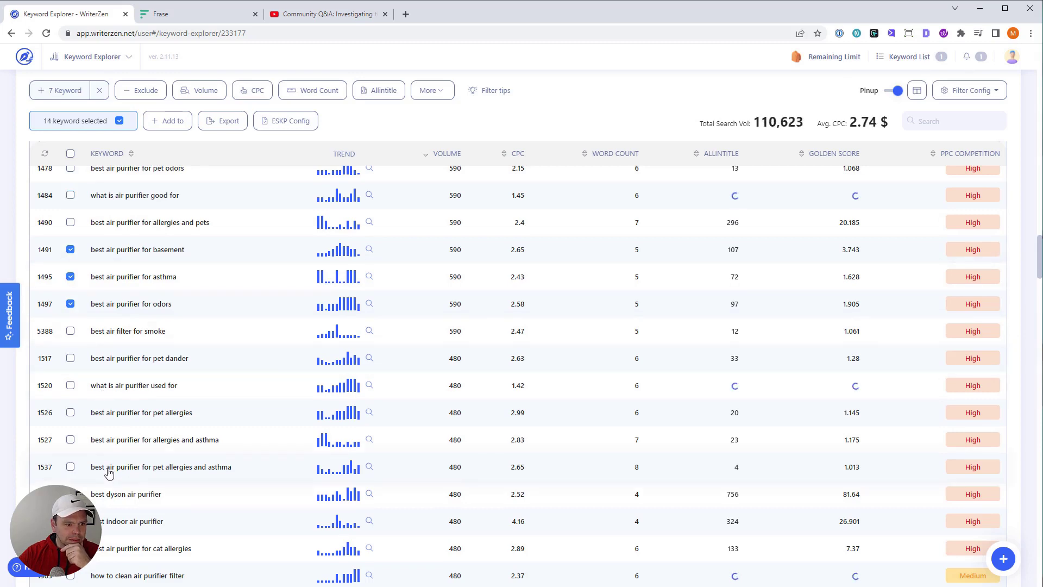
Select "best air purifier for cat allergies", "what does air purifier help with" and "best air purifier with uv light".
scroll(109, 471, "down", 4)
left_click(71, 332)
scroll(71, 225, "down", 8)
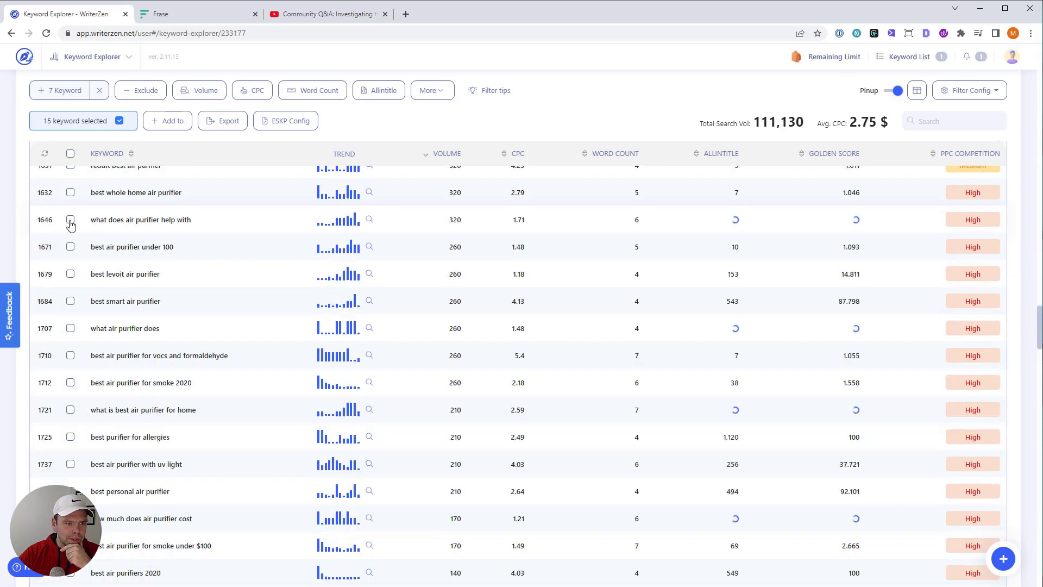
left_click(70, 223)
scroll(111, 364, "down", 2)
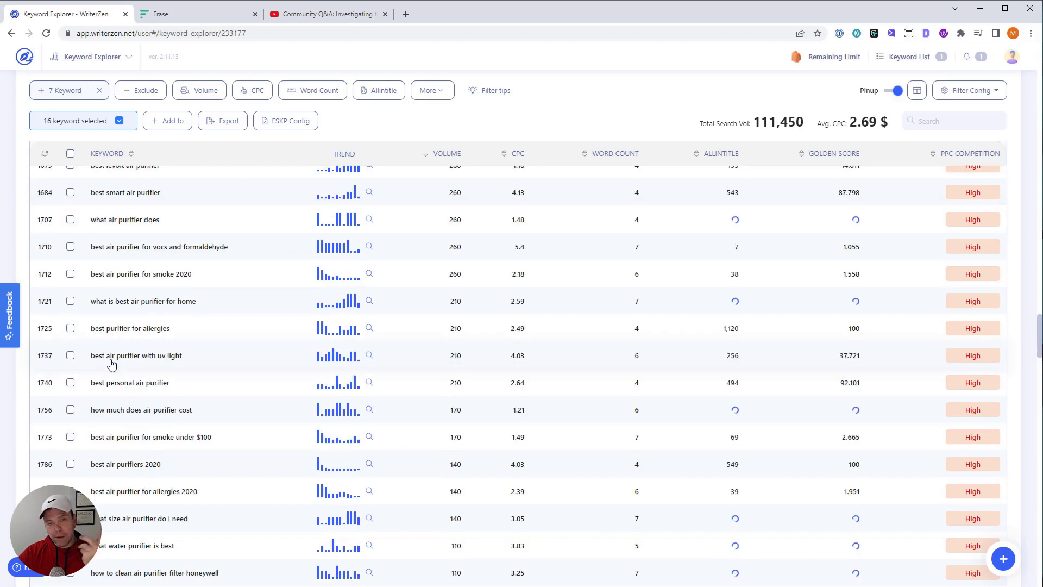
left_click(71, 356)
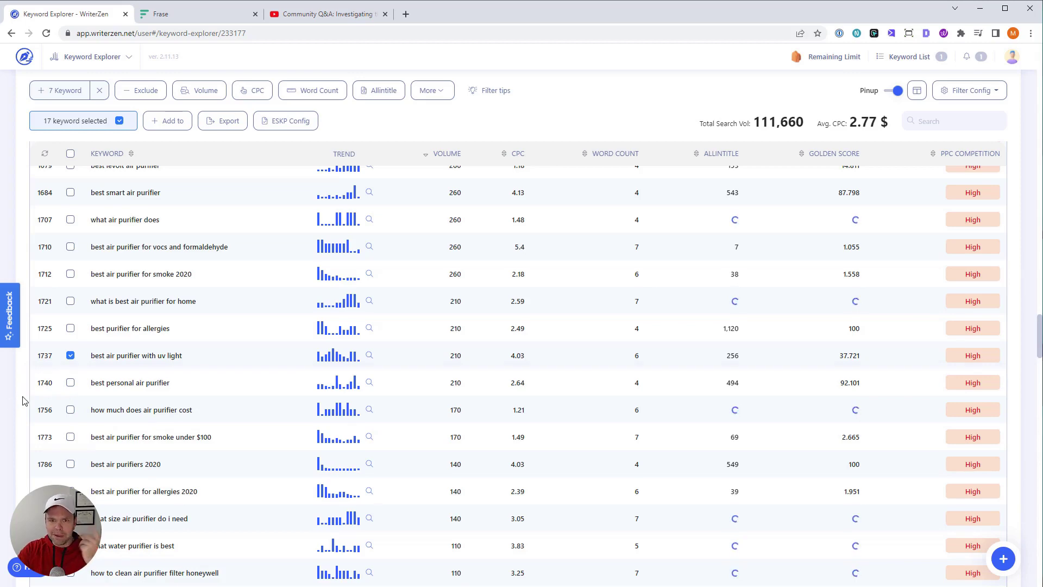
Select "where should air purifiers be placed", "which is better air purifier or humidifier" and two more keywords further down the results.
scroll(137, 514, "down", 2)
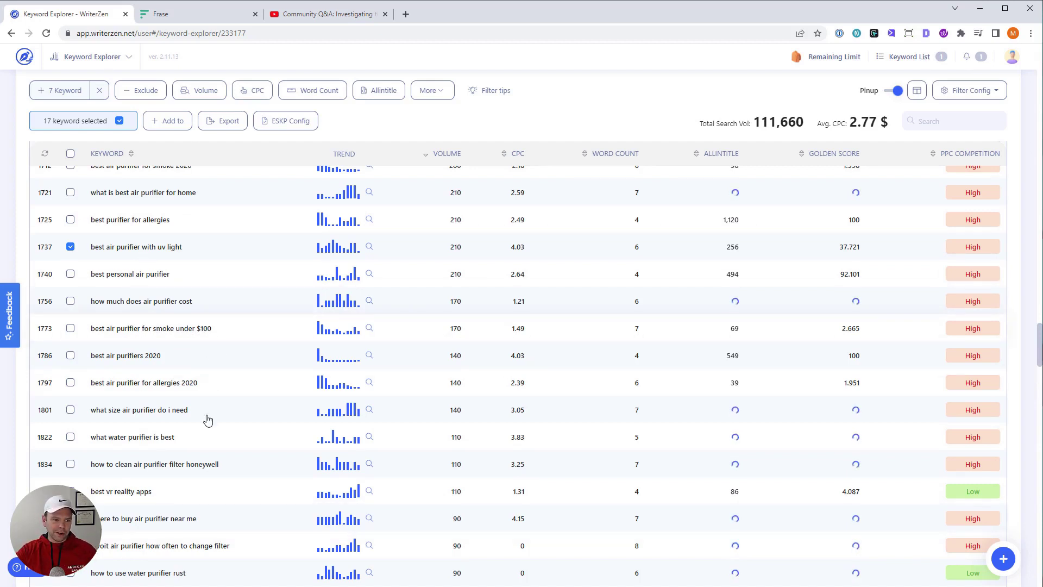
scroll(254, 442, "down", 2)
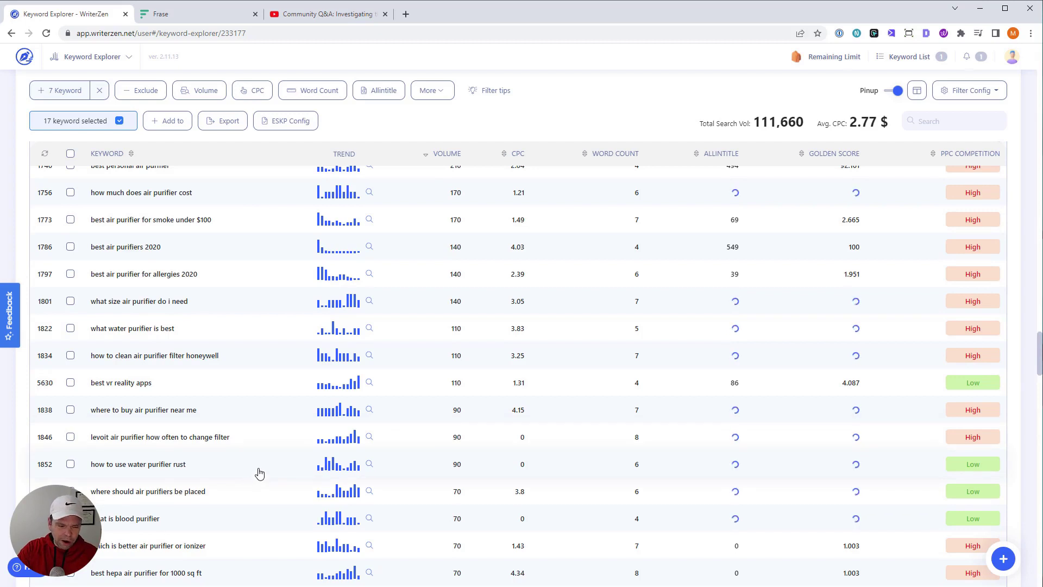
scroll(71, 278, "down", 4)
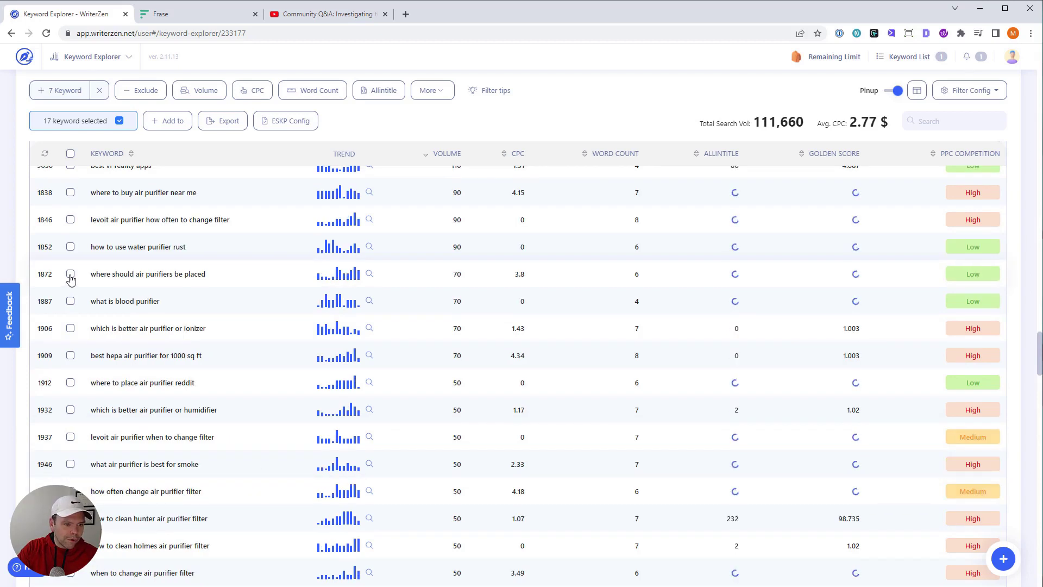
left_click(71, 278)
scroll(149, 301, "down", 2)
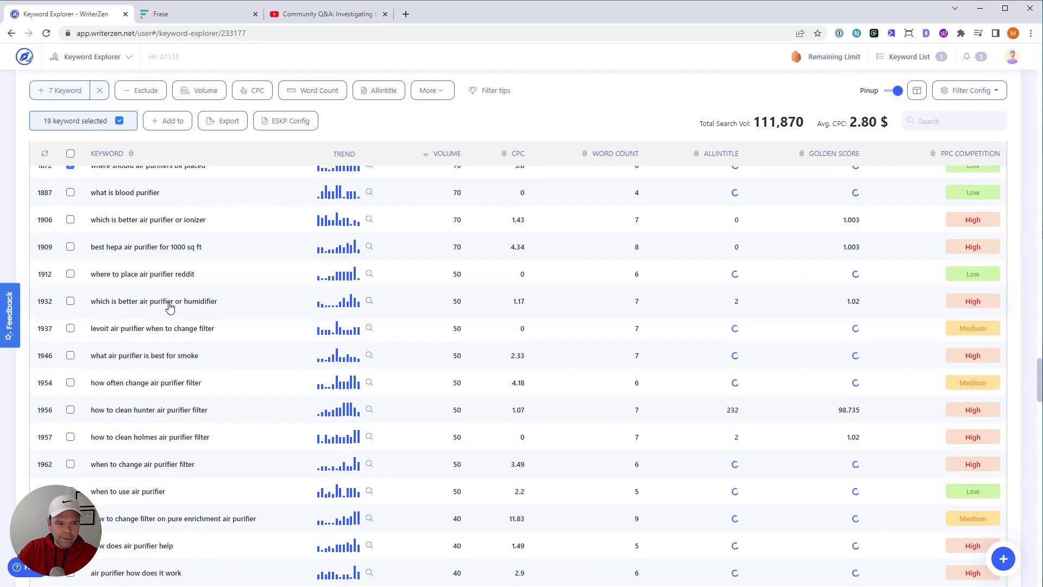
left_click(70, 302)
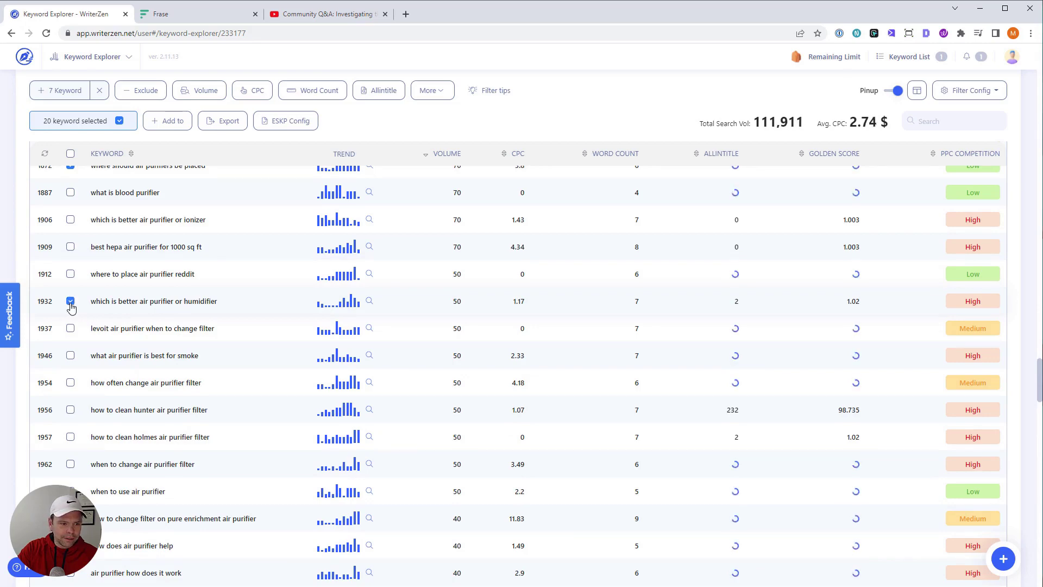
scroll(82, 413, "down", 15)
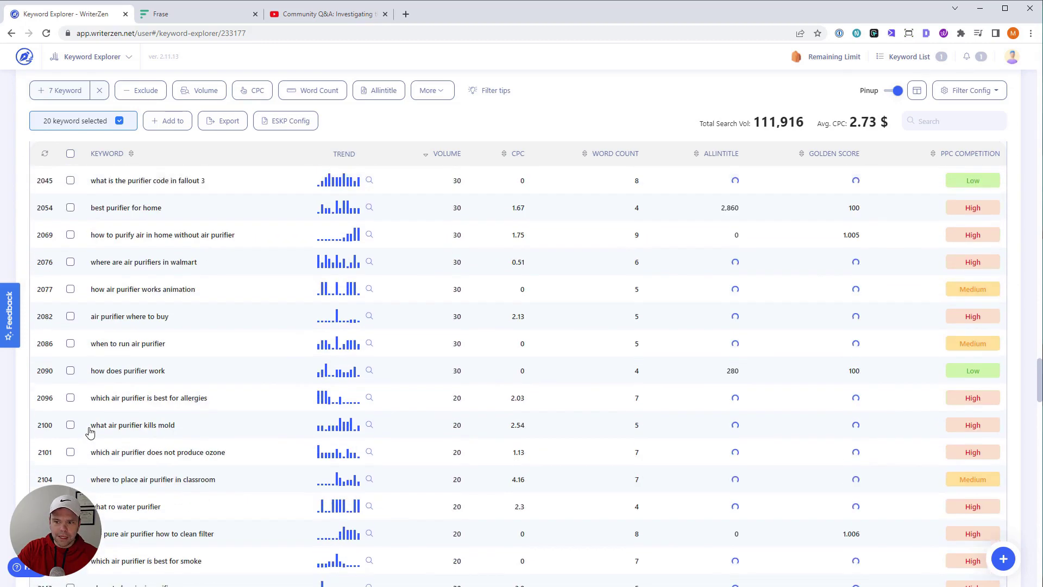
scroll(89, 430, "down", 15)
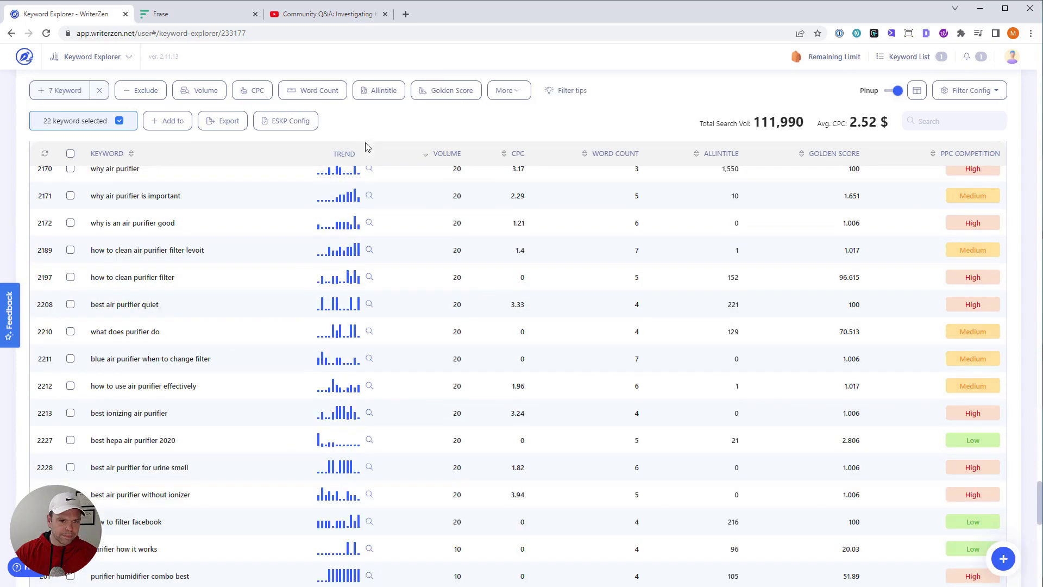
Open the keyword insights, which group the keywords by question word.
scroll(421, 309, "up", 3)
left_click_drag(1041, 404, 1040, 93)
scroll(263, 386, "down", 6)
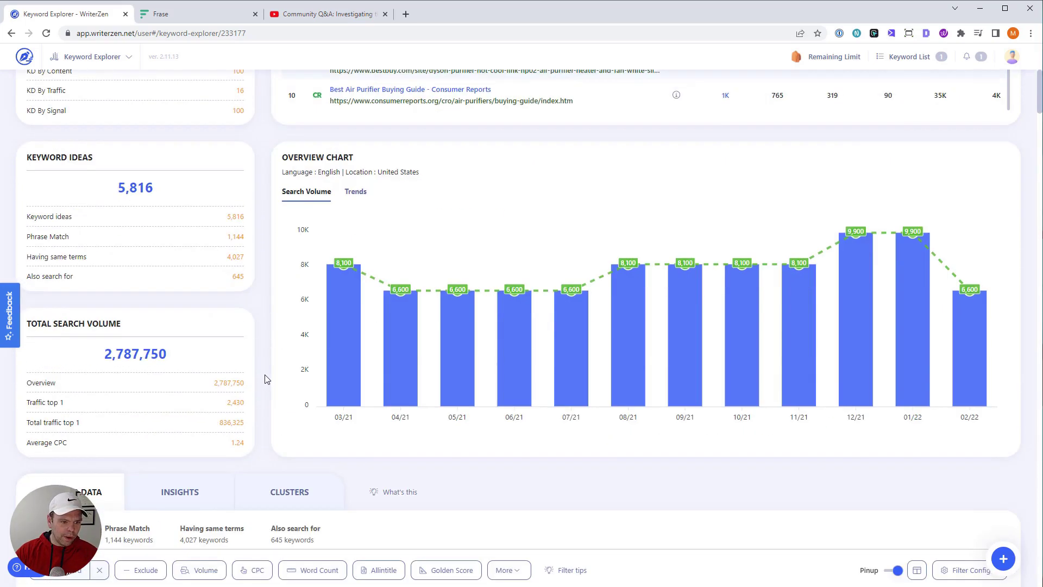
scroll(265, 380, "down", 4)
left_click(194, 286)
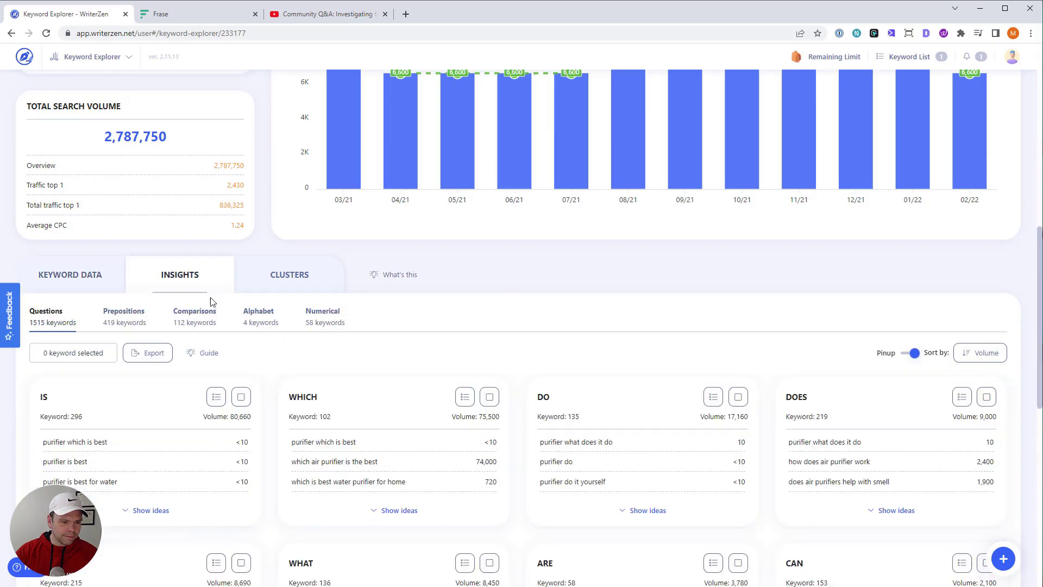
Expand the "Can" question group and select "can air purifiers help with mold", "can you leave air purifier on all the time" and "can air purifier cause headaches".
scroll(267, 415, "down", 8)
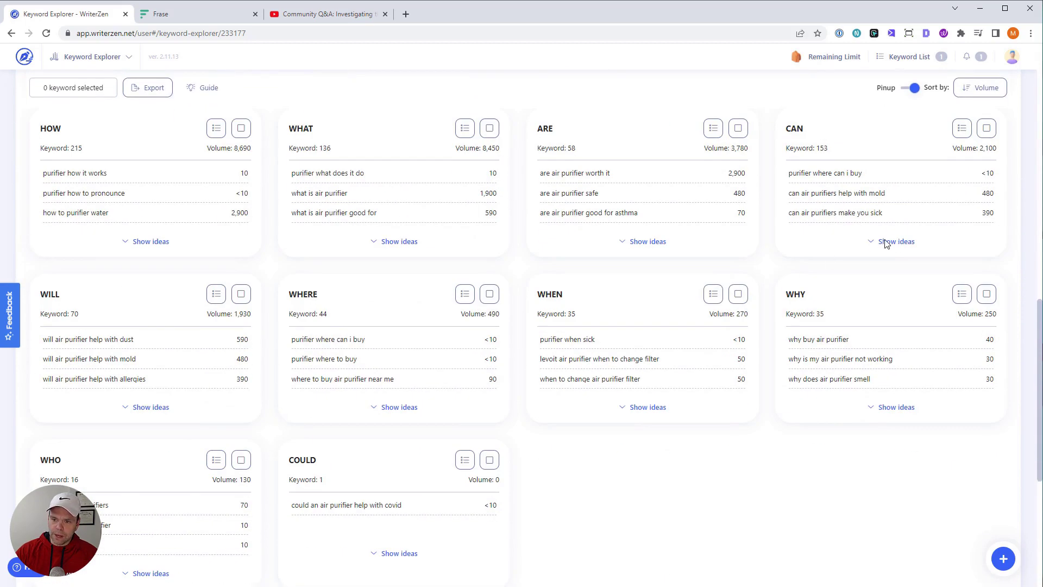
left_click(410, 408)
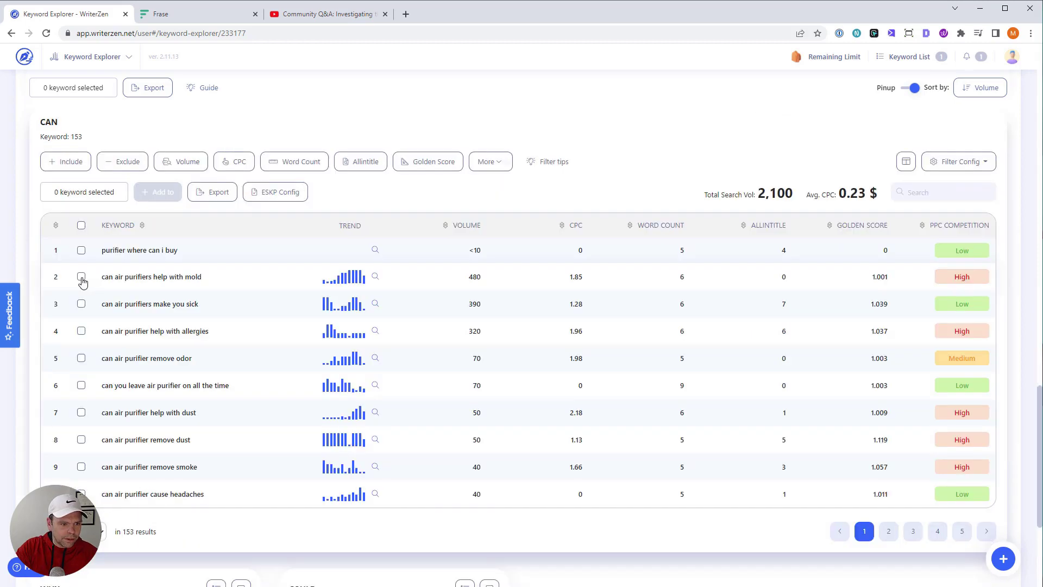
left_click(81, 277)
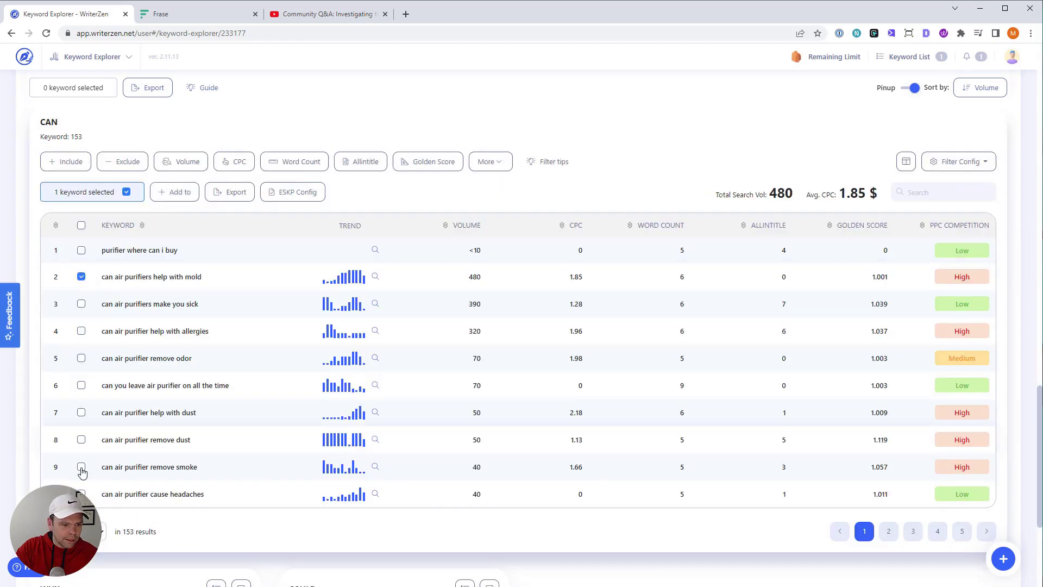
left_click(82, 386)
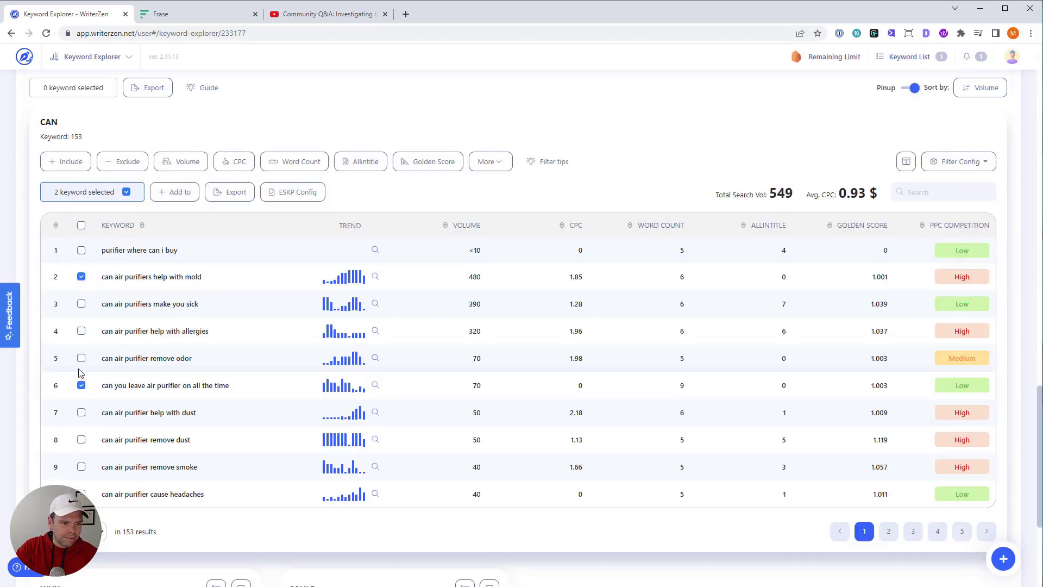
left_click(81, 494)
scroll(145, 491, "down", 2)
left_click(85, 423)
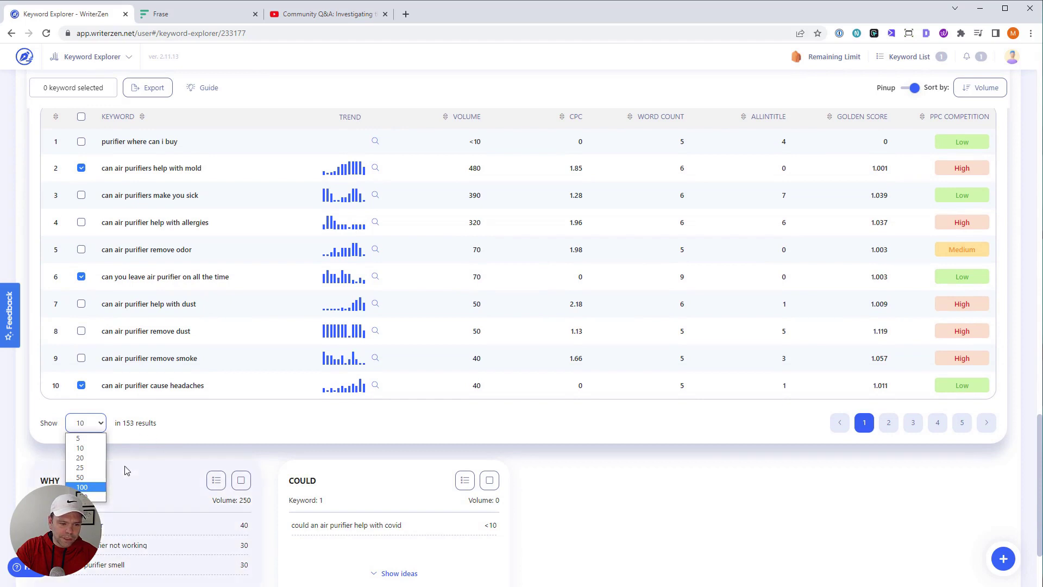
left_click(223, 433)
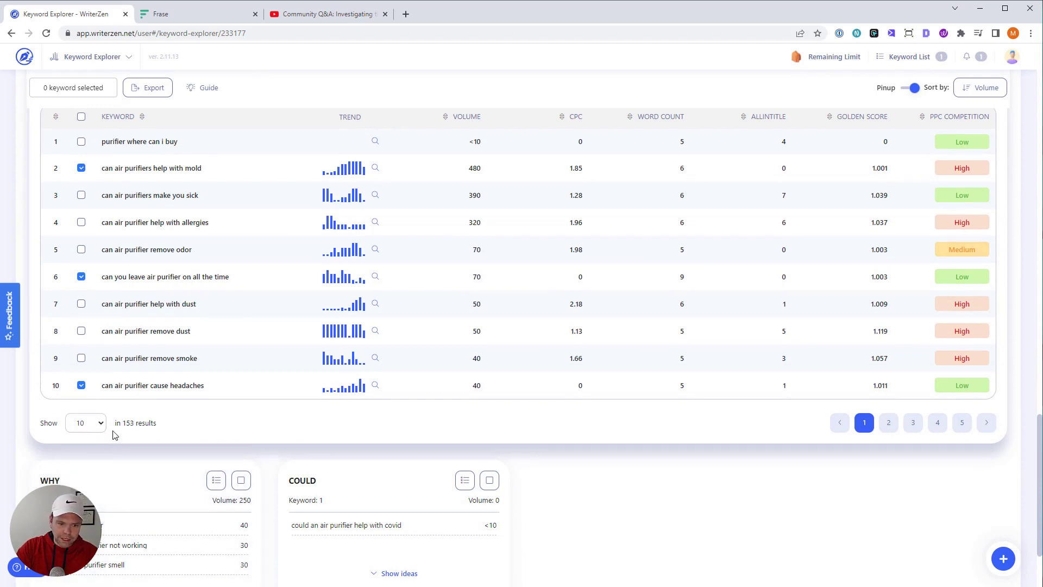
Expand the keyword ideas of the "Why" question group.
scroll(156, 454, "down", 2)
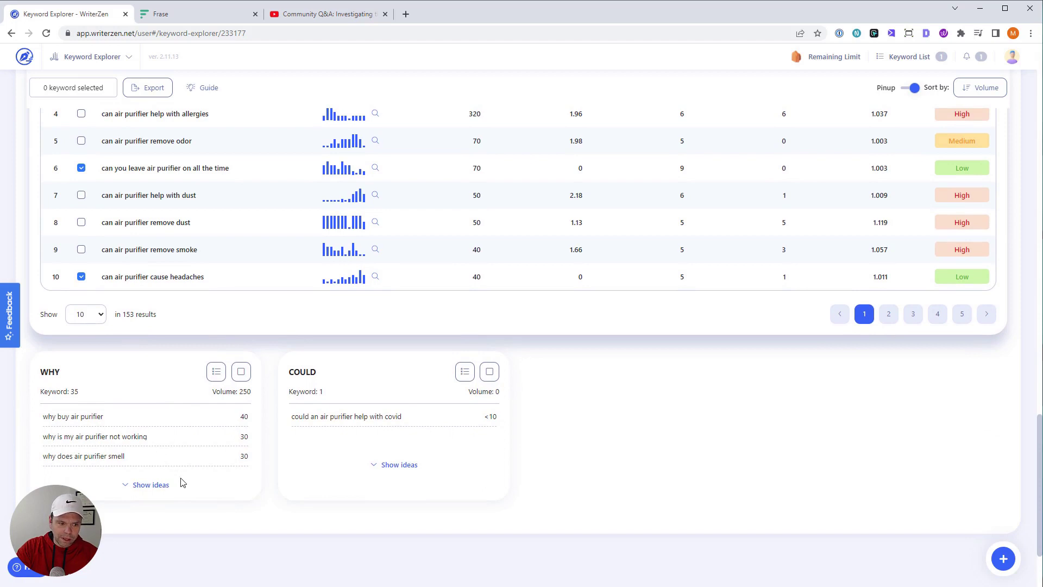
left_click(149, 485)
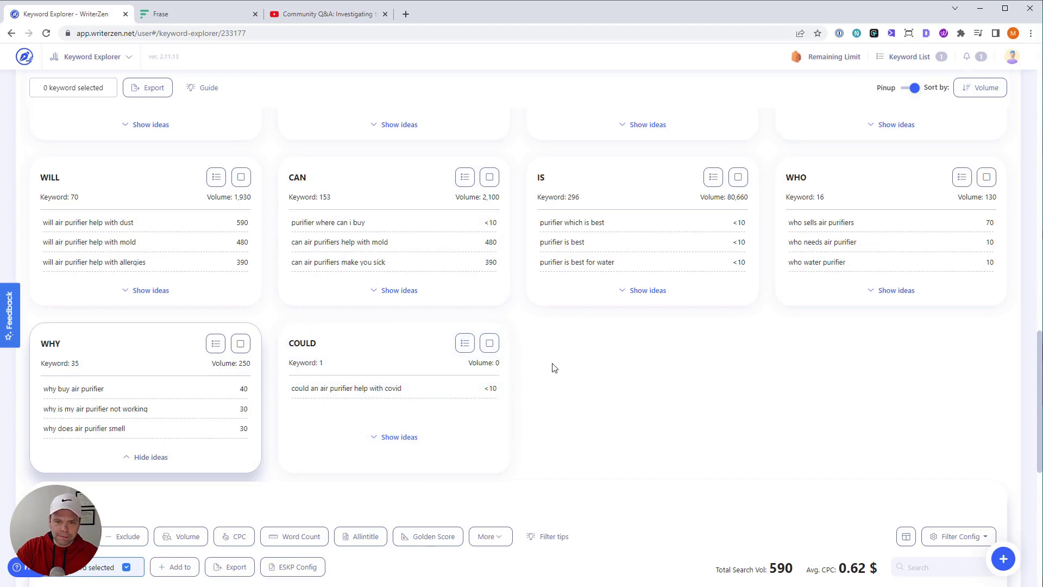
scroll(544, 380, "up", 2)
scroll(453, 503, "down", 2)
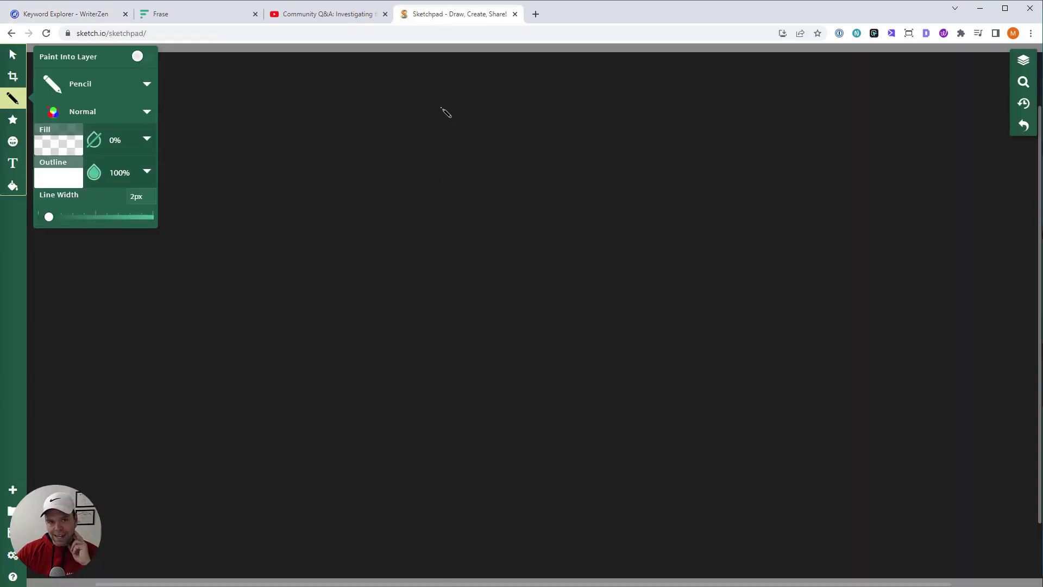
In Sketchpad, draw a large circle connected by three lines to three smaller circles below it.
mouse_move(543, 108)
left_mouse_down()
mouse_move(457, 152)
mouse_move(568, 170)
mouse_move(540, 101)
left_mouse_up()
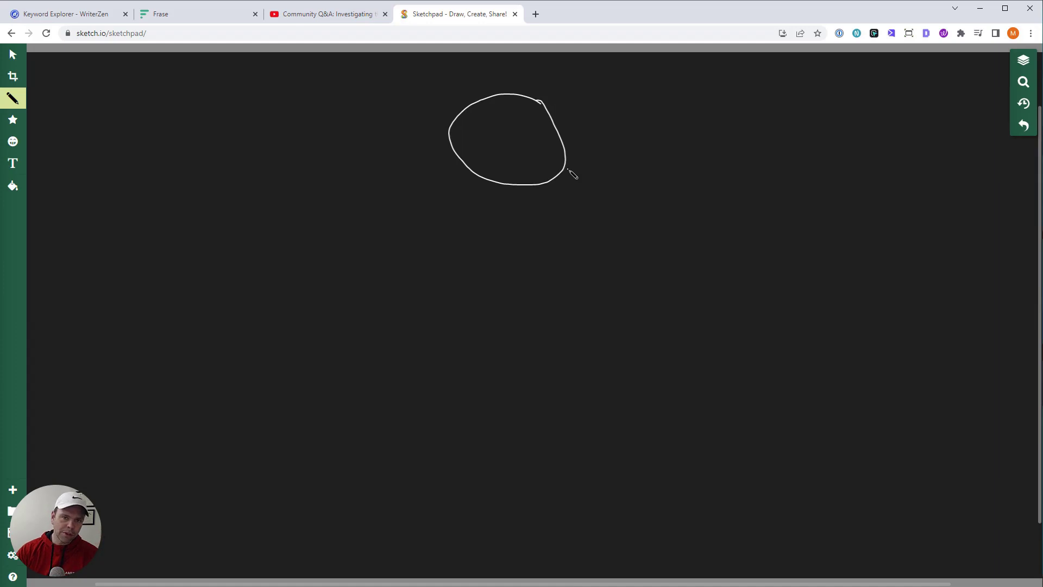
left_click(610, 168)
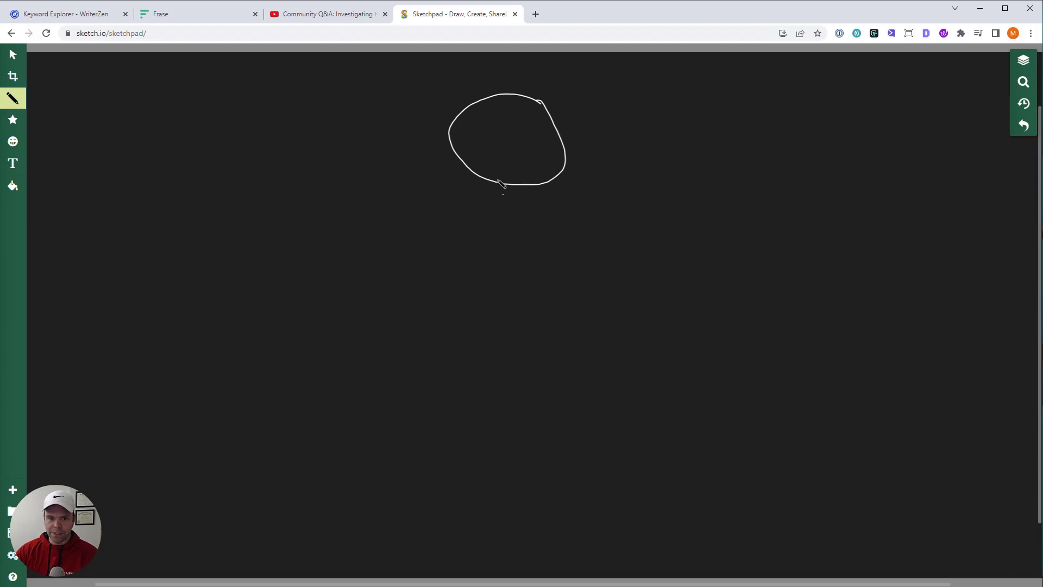
mouse_move(511, 187)
left_mouse_down()
mouse_move(511, 300)
mouse_move(480, 315)
mouse_move(515, 298)
left_mouse_up()
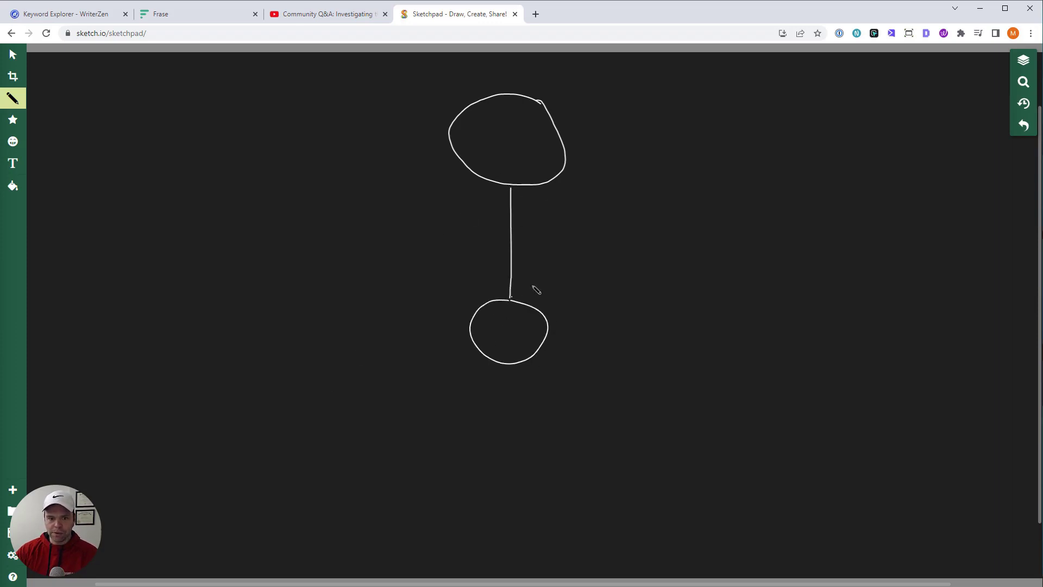
mouse_move(563, 175)
left_mouse_down()
mouse_move(633, 318)
mouse_move(675, 340)
mouse_move(622, 311)
left_mouse_up()
mouse_move(476, 174)
left_mouse_down()
mouse_move(375, 317)
mouse_move(392, 327)
left_mouse_up()
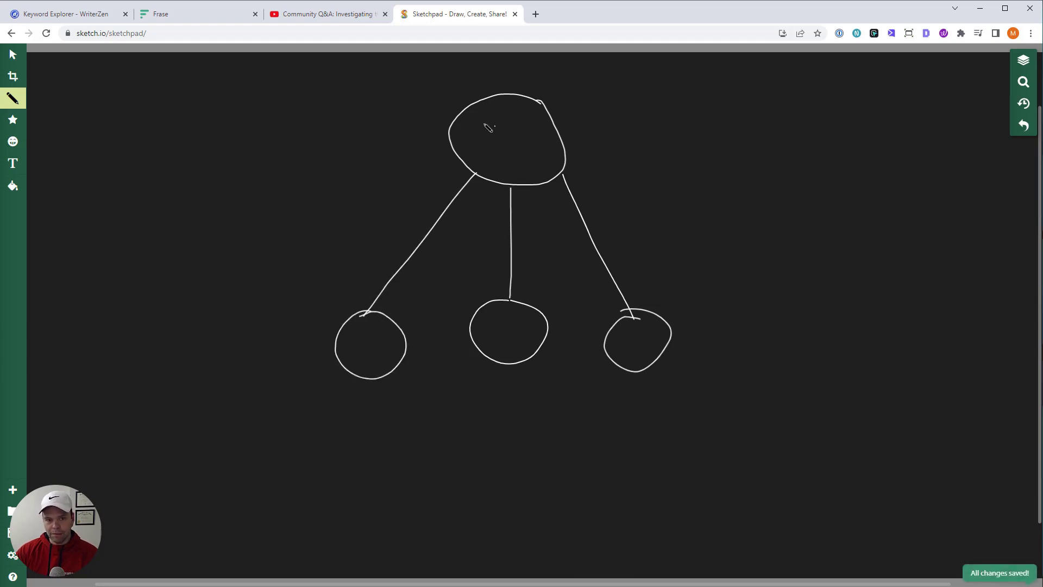
Switch back to WriterZen and open the saved "air purifier" keyword list.
left_click(79, 14)
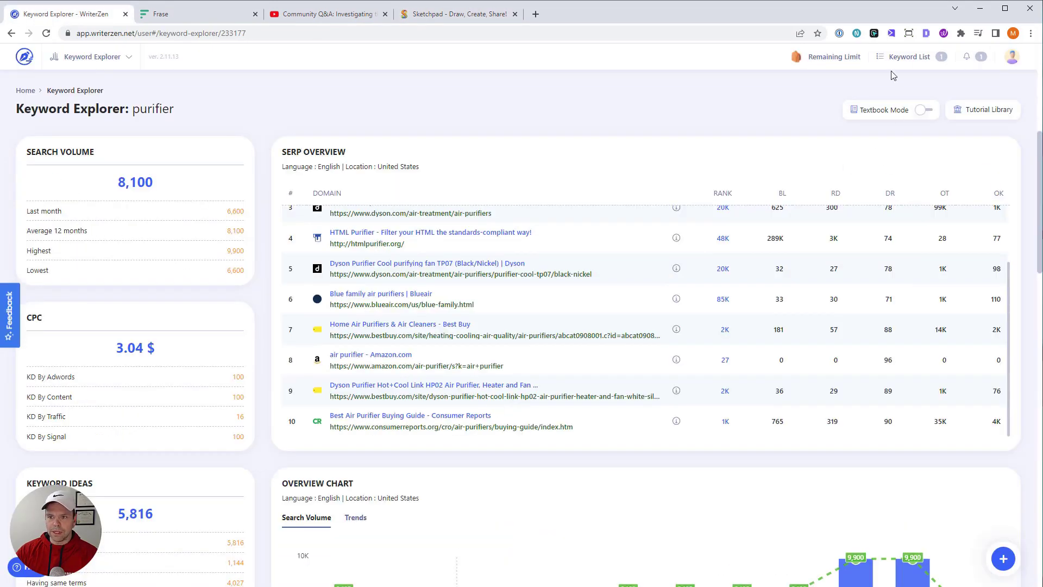
mouse_move(929, 76)
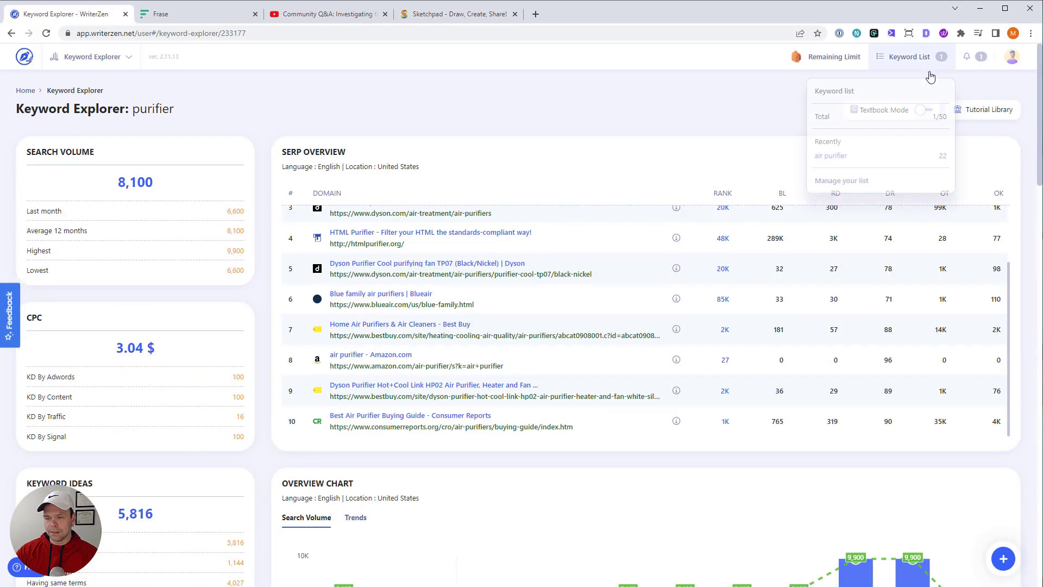
left_click(845, 159)
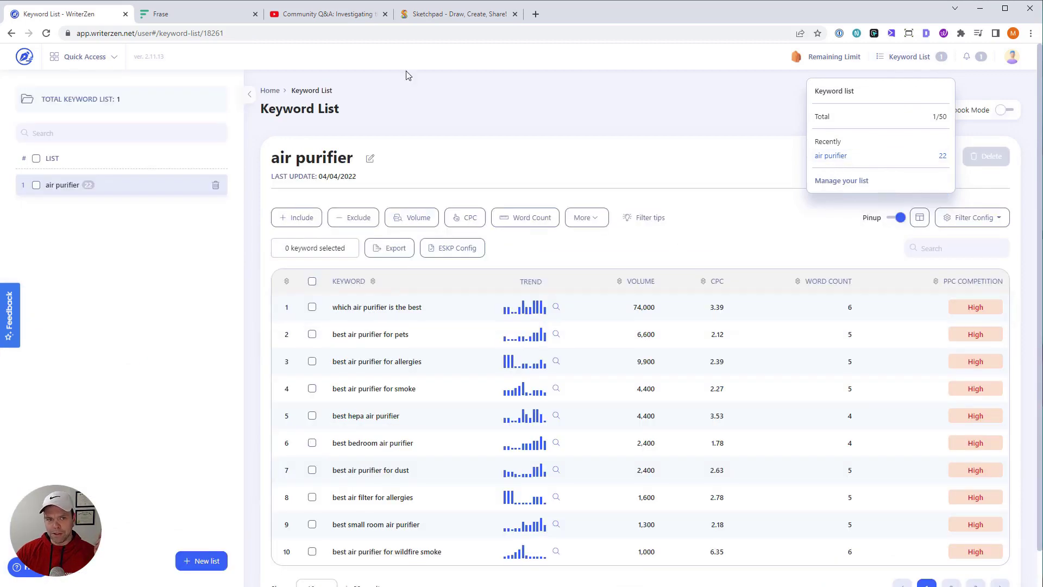
Return to Sketchpad and add arrowheads at both ends of the three lines linking the large circle to the smaller ones.
left_click(402, 15)
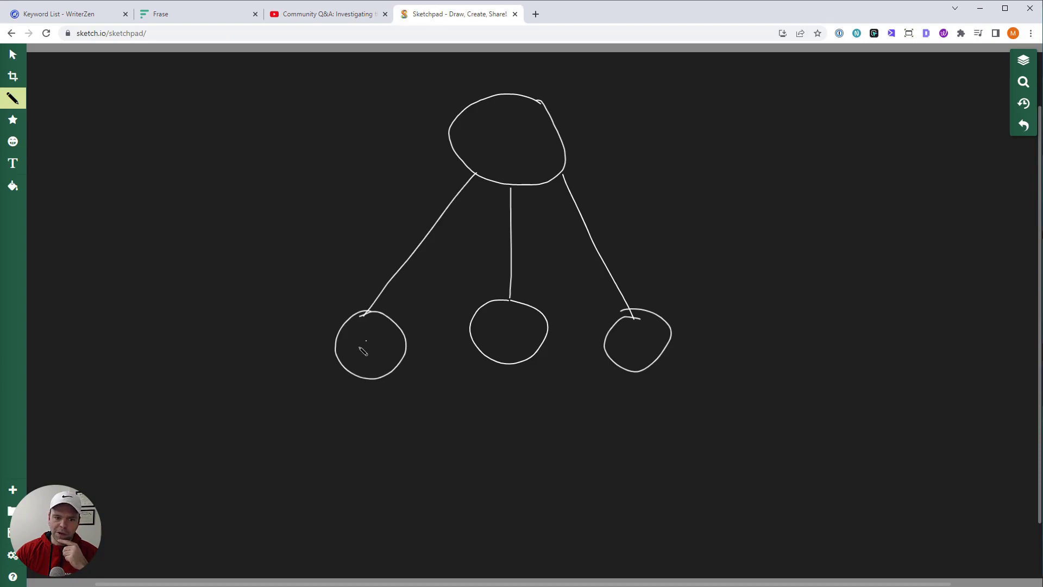
mouse_move(465, 175)
left_mouse_down()
mouse_move(477, 173)
mouse_move(479, 189)
left_mouse_up()
left_click(409, 281)
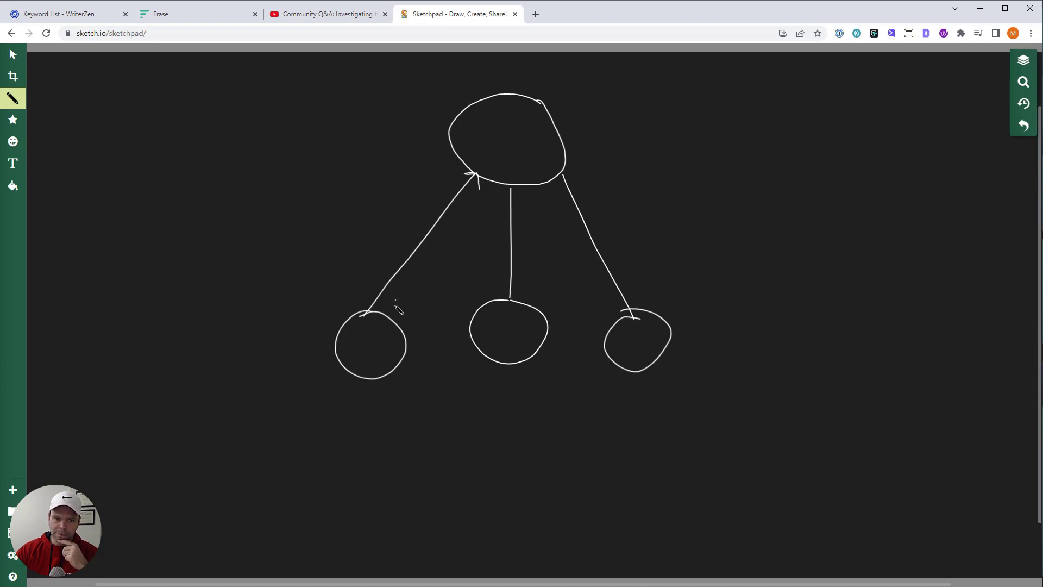
left_click_drag(382, 308, 363, 315)
left_click_drag(369, 302, 369, 314)
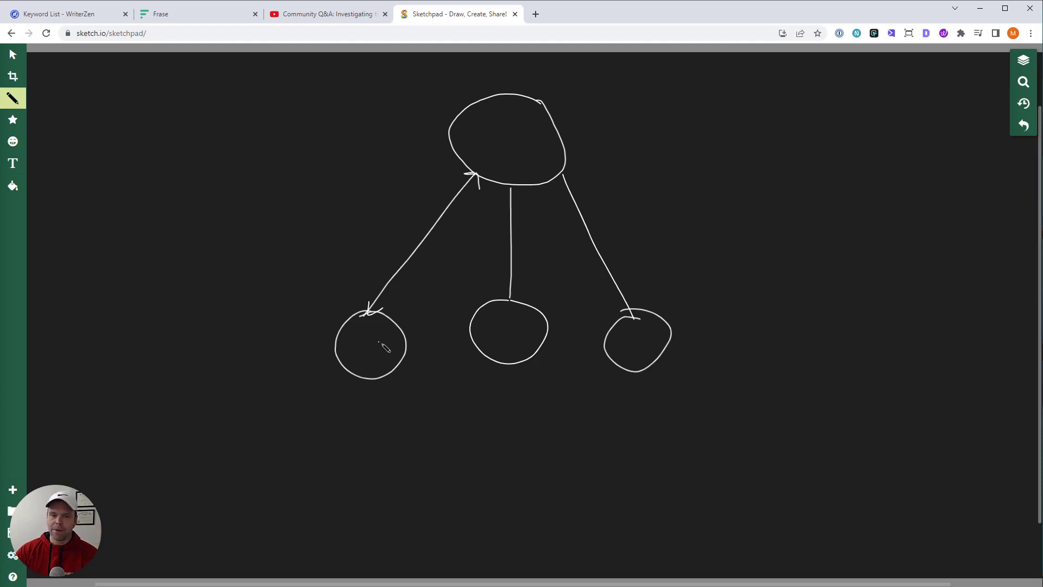
left_click_drag(506, 195, 516, 195)
left_click_drag(505, 292, 519, 290)
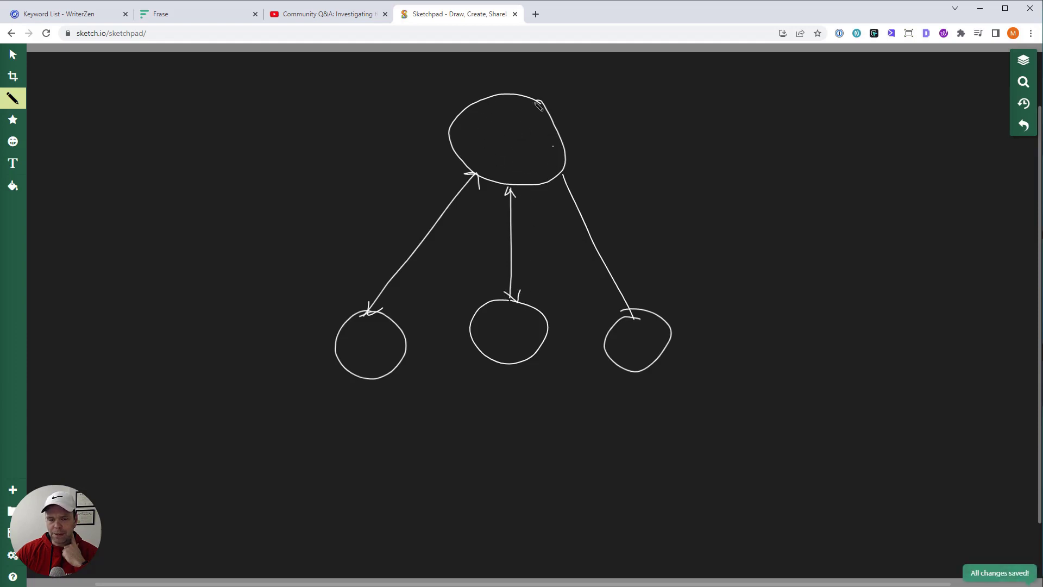
left_click_drag(561, 188, 579, 181)
left_click_drag(620, 308, 636, 293)
Compare the "air purifier" keyword list in WriterZen with the circle diagram in Sketchpad.
left_click(94, 15)
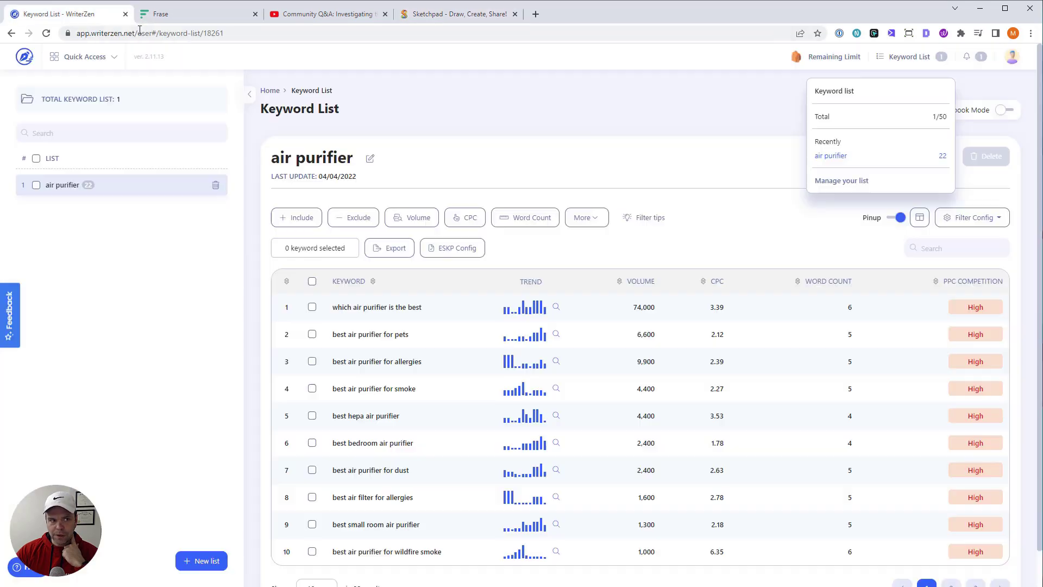
left_click(326, 15)
left_click(456, 14)
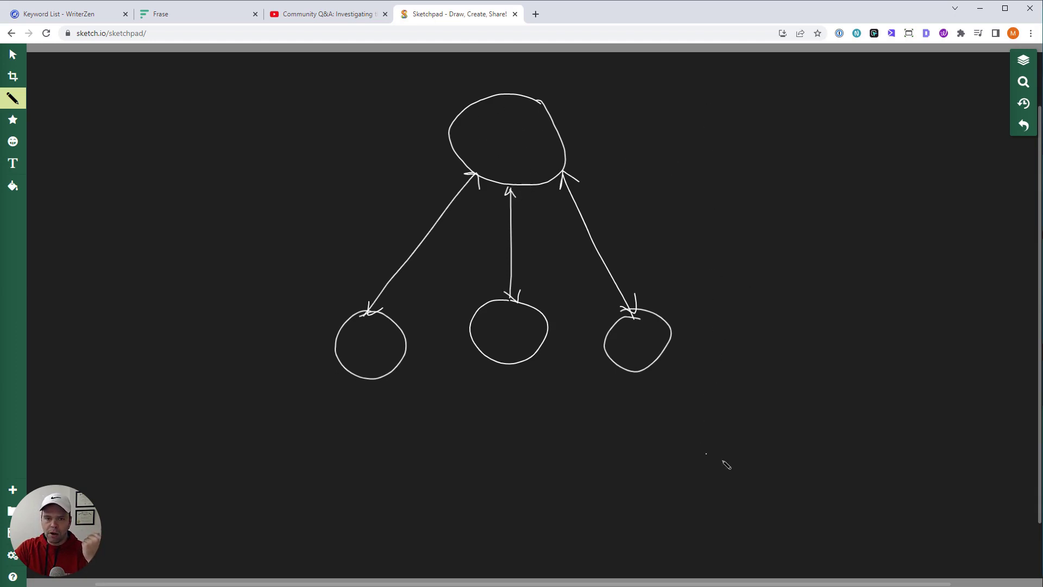
key("ctrl+1")
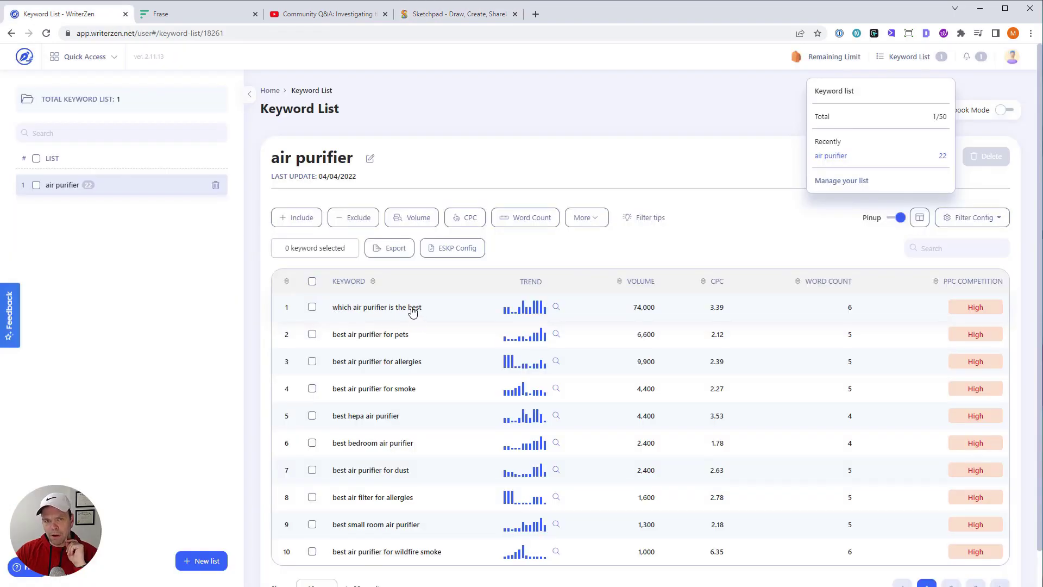
left_click(428, 15)
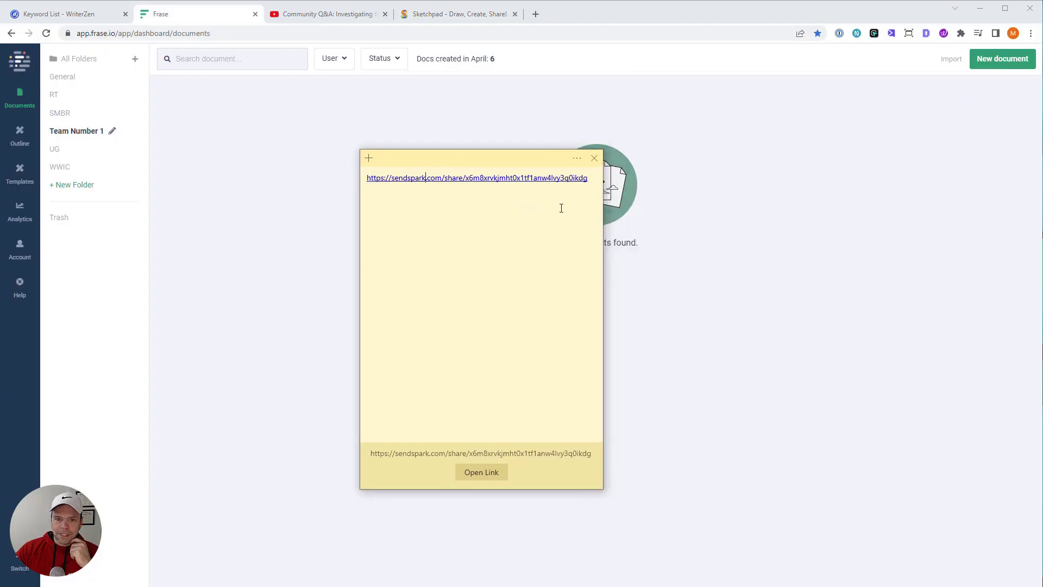
Replace the link in the sticky note with the title "which air purifier is best: ultimate guide".
left_click_drag(587, 178, 341, 179)
key("BackSpace")
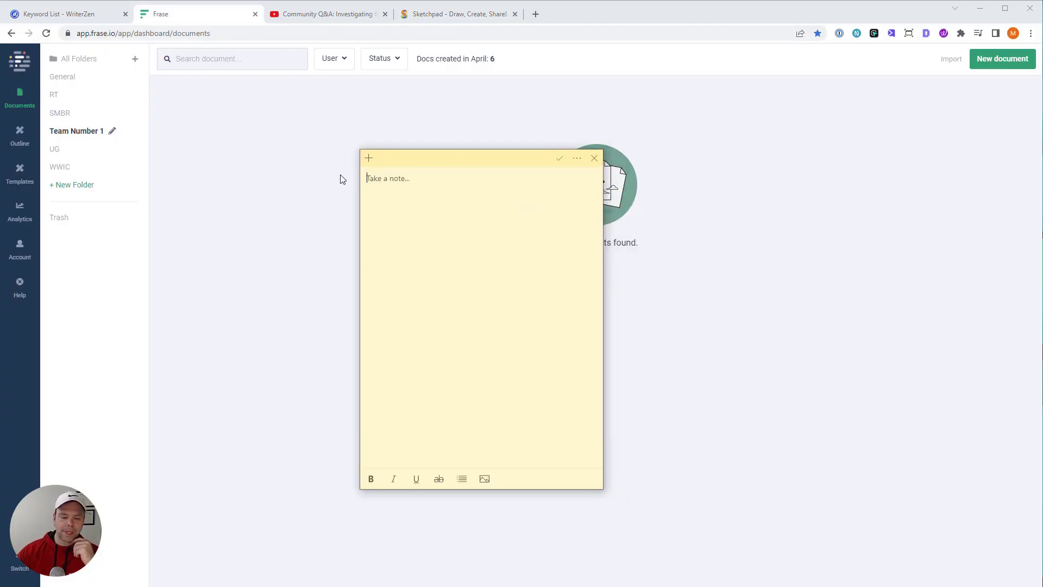
type("which ari")
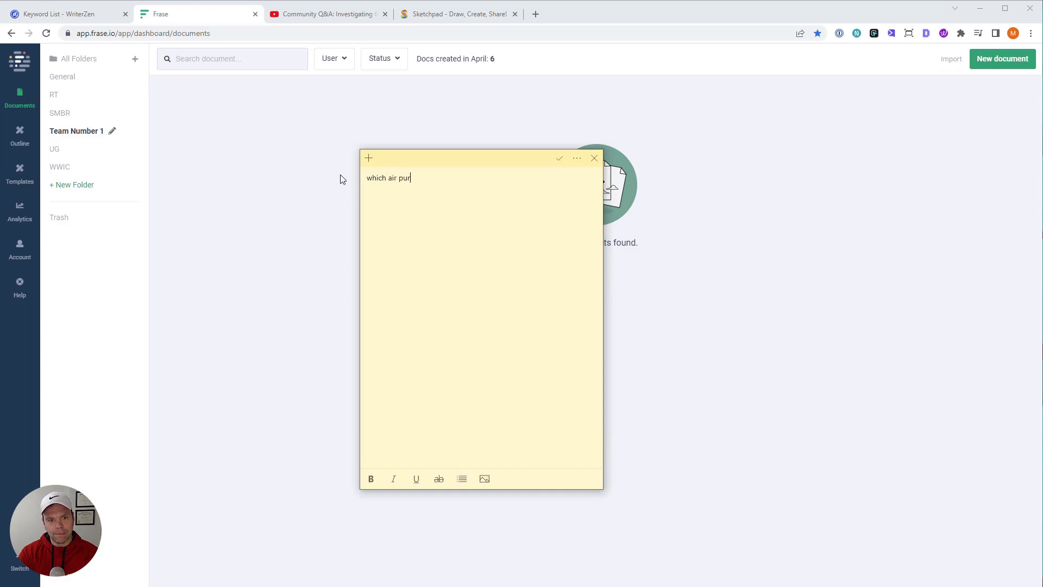
type("ultimate guide")
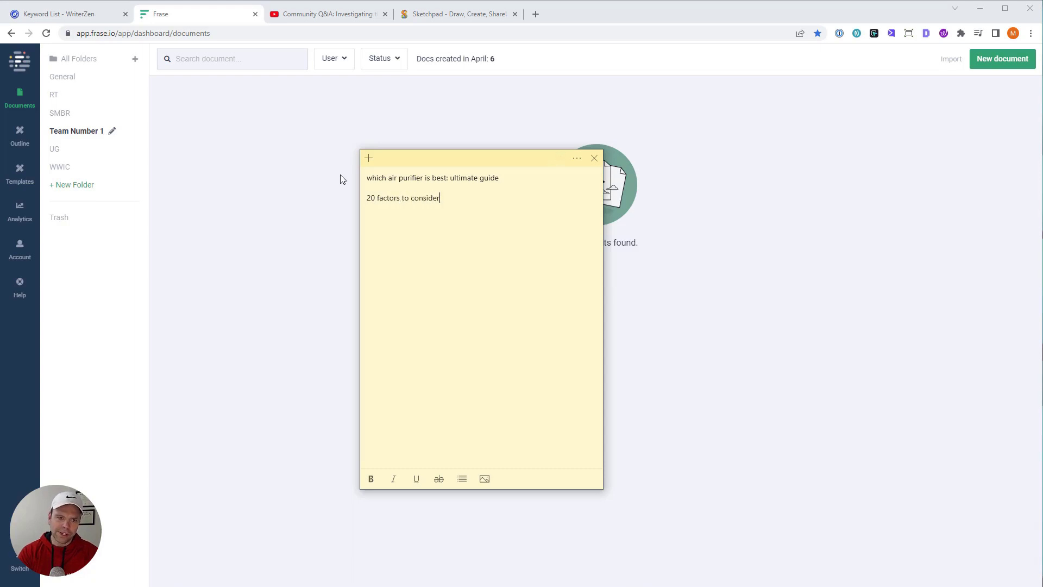
Complete the note's second line as "20 factors to consider when choosing which air purifier is best for you".
type("osing th")
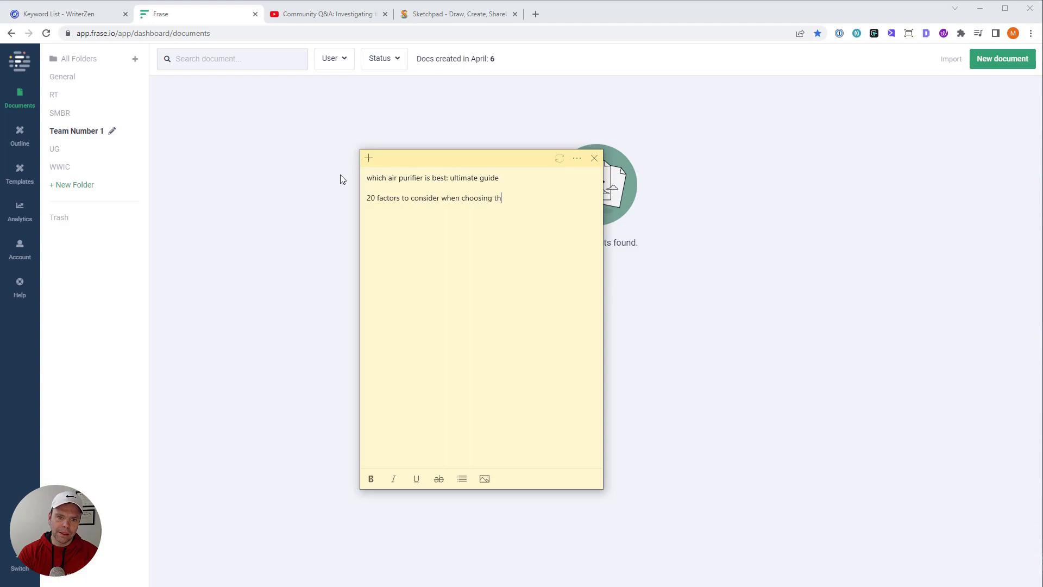
key("BackSpace")
key("BackSpace")
type("which air purifier is best for you")
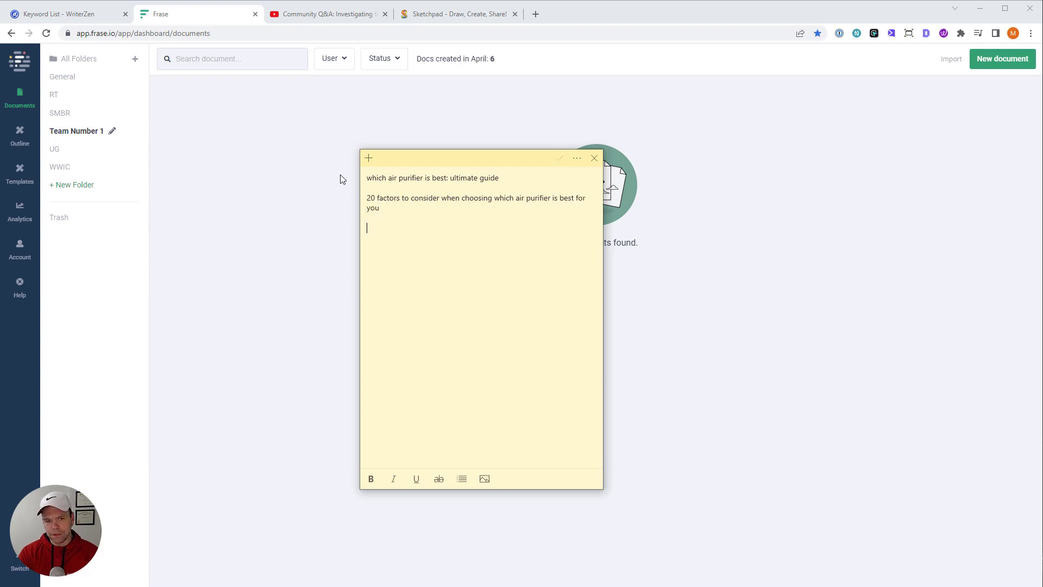
Add the heading "H2 - HEPA Filters" below the "20 factors" line, separated by a blank line.
key("Return")
key("Return")
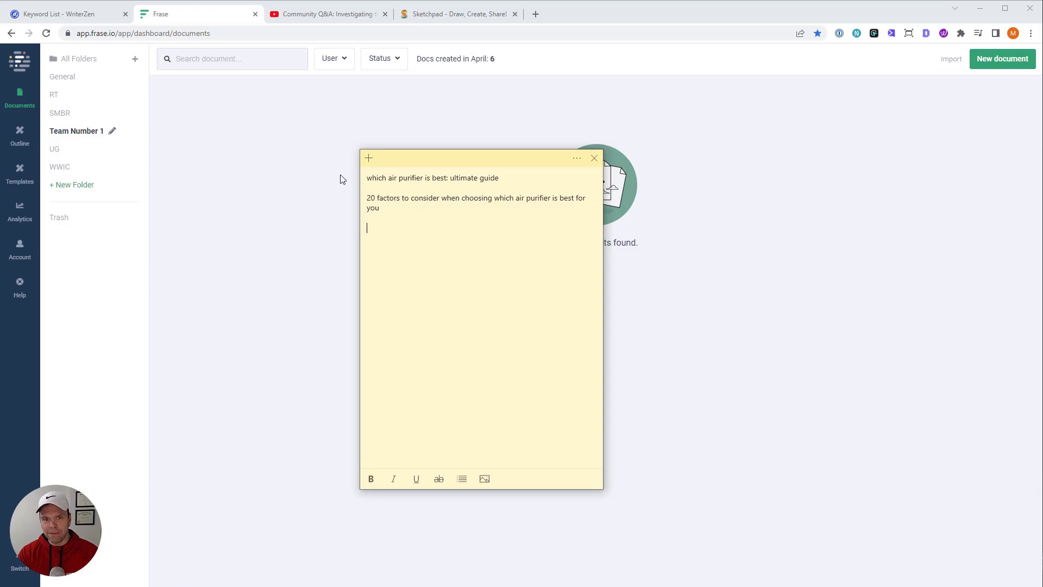
type("A Filters")
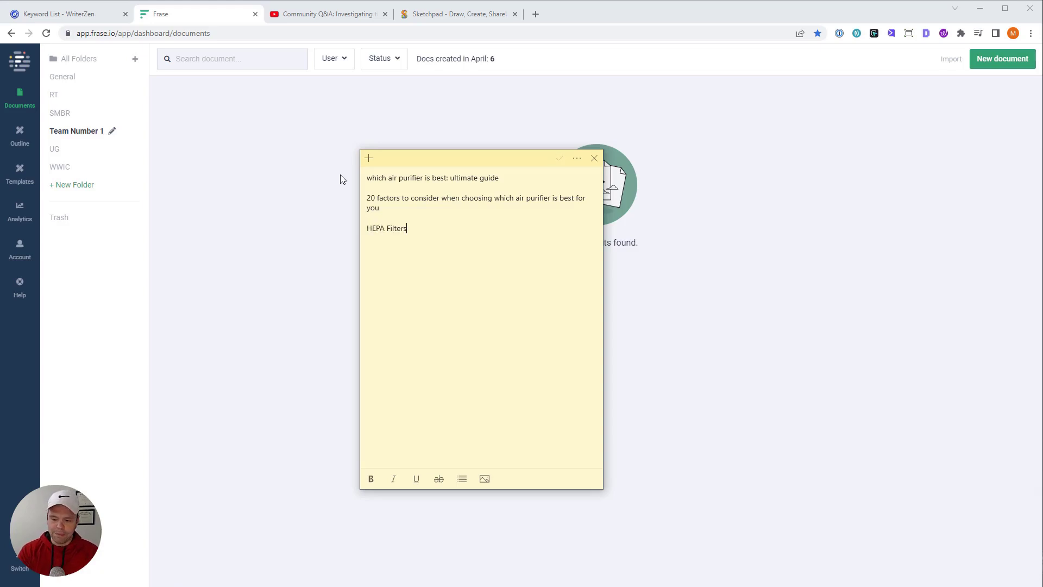
type("H2 - ")
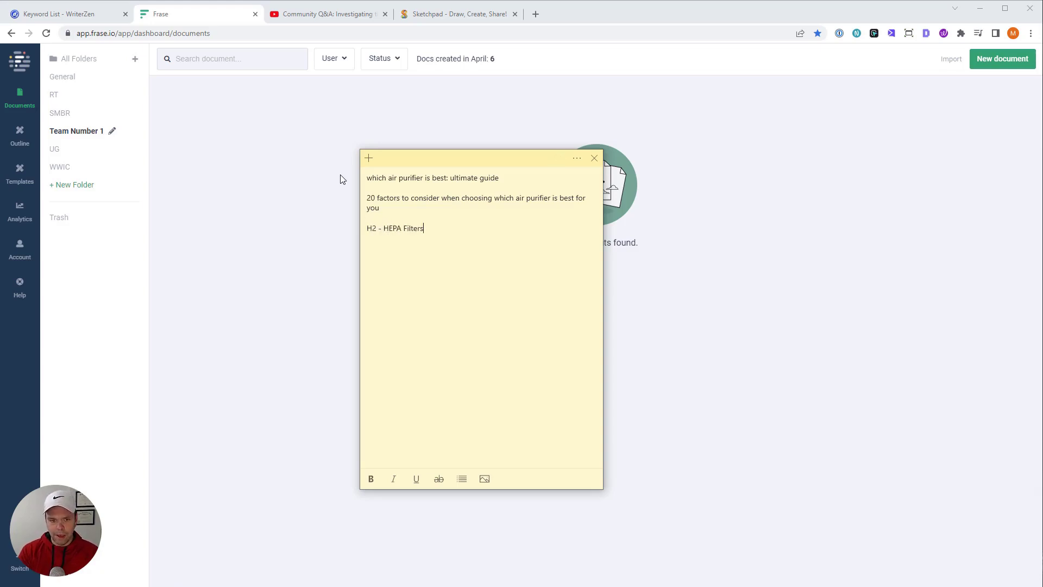
type("Air Purifiers wit")
key("BackSpace")
key("BackSpace")
key("BackSpace")
key("BackSpace")
key("BackSpace")
key("BackSpace")
key("BackSpace")
key("BackSpace")
key("BackSpace")
key("BackSpace")
key("BackSpace")
key("BackSpace")
key("BackSpace")
key("BackSpace")
key("BackSpace")
key("BackSpace")
key("BackSpace")
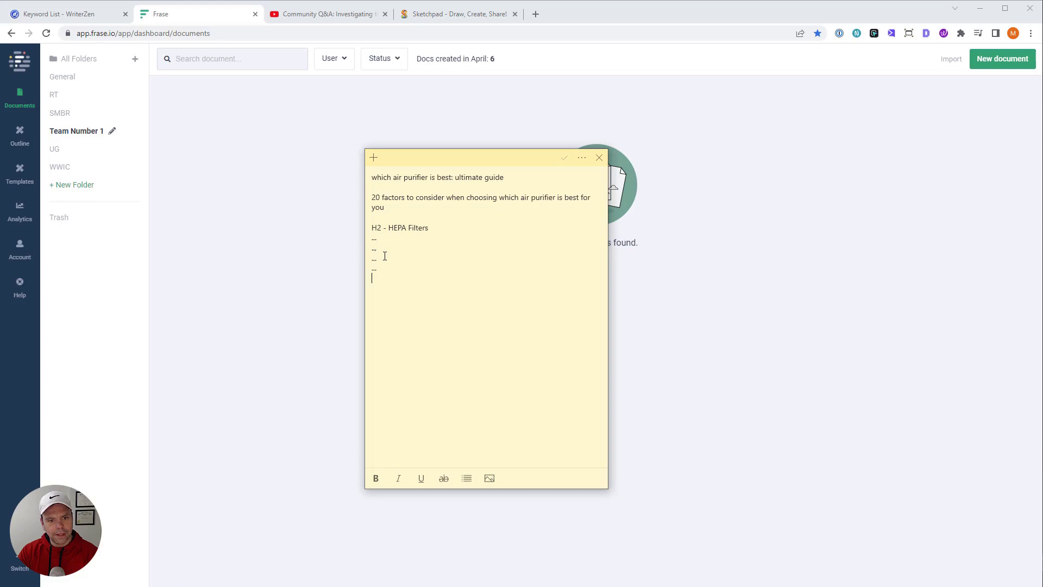
Finish the dotted placeholder lines under HEPA Filters and add the heading "H2 - Pets and Allergies" beneath them.
type("..")
key("Return")
key("Return")
key("BackSpace")
type("H2 - ")
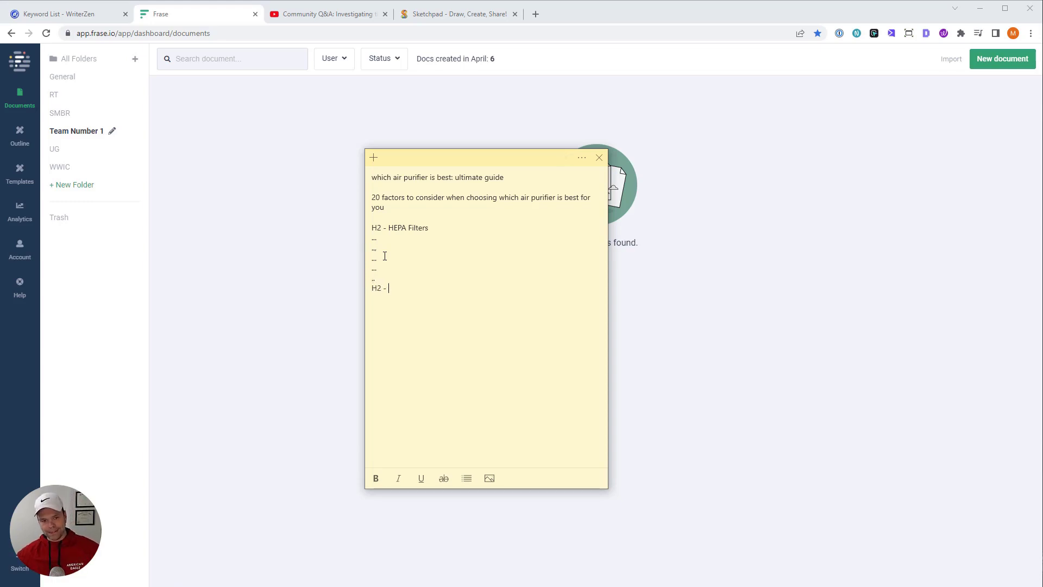
type("Pets")
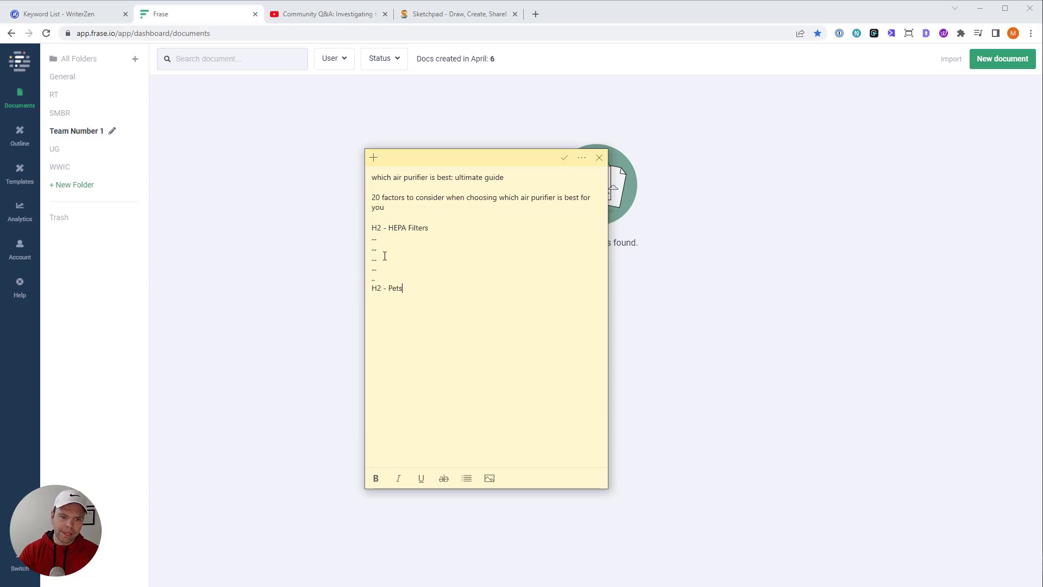
type(" and Allergies")
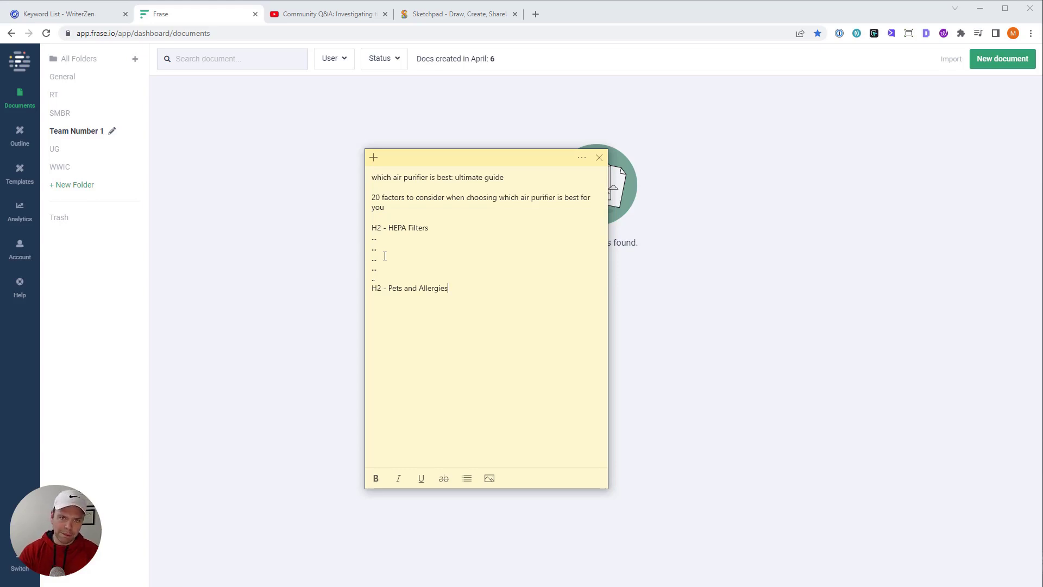
Add dotted placeholder lines and "link to article ->" under Pets and Allergies, followed by a blank line and "H2 -".
key("Return")
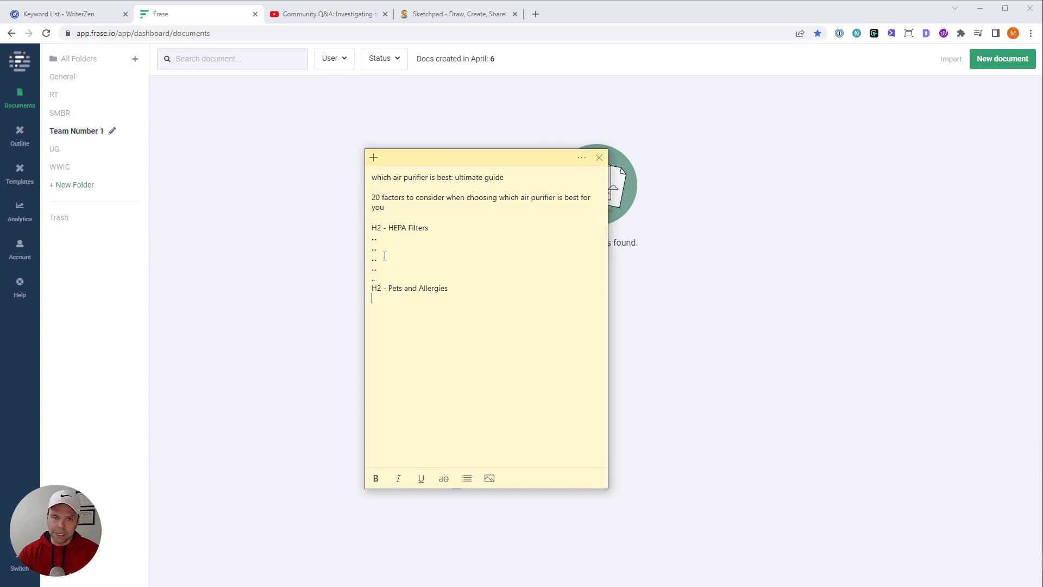
type("...")
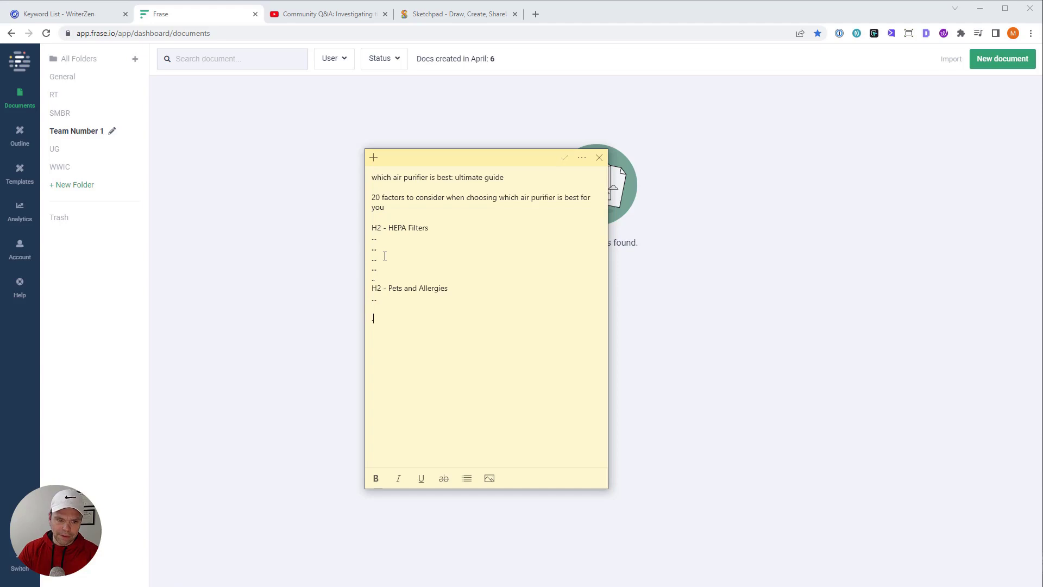
type(" ... .... .... ... lin")
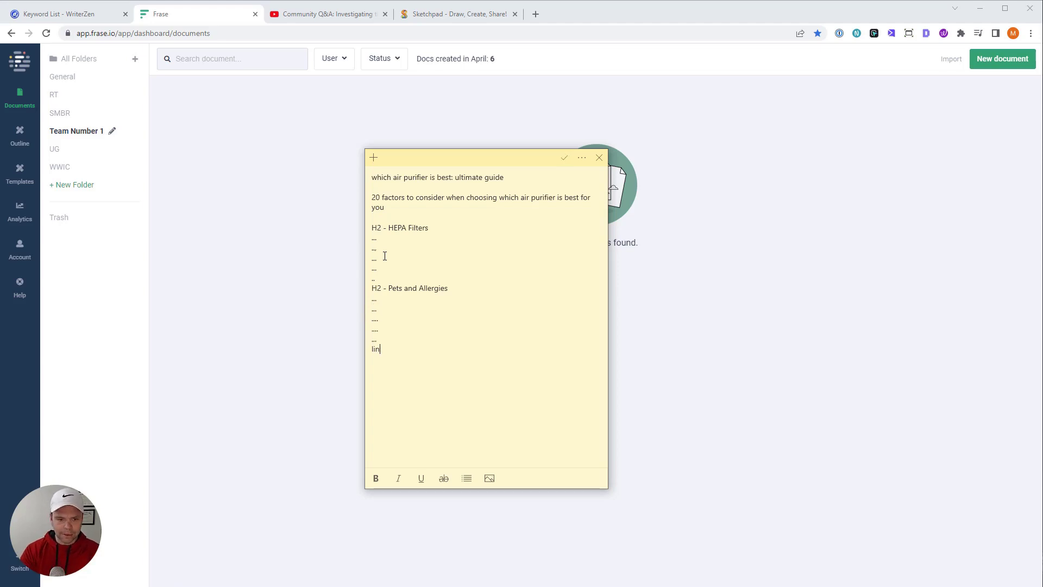
type("k to article ->")
key("Return")
key("Return")
type("H2 -")
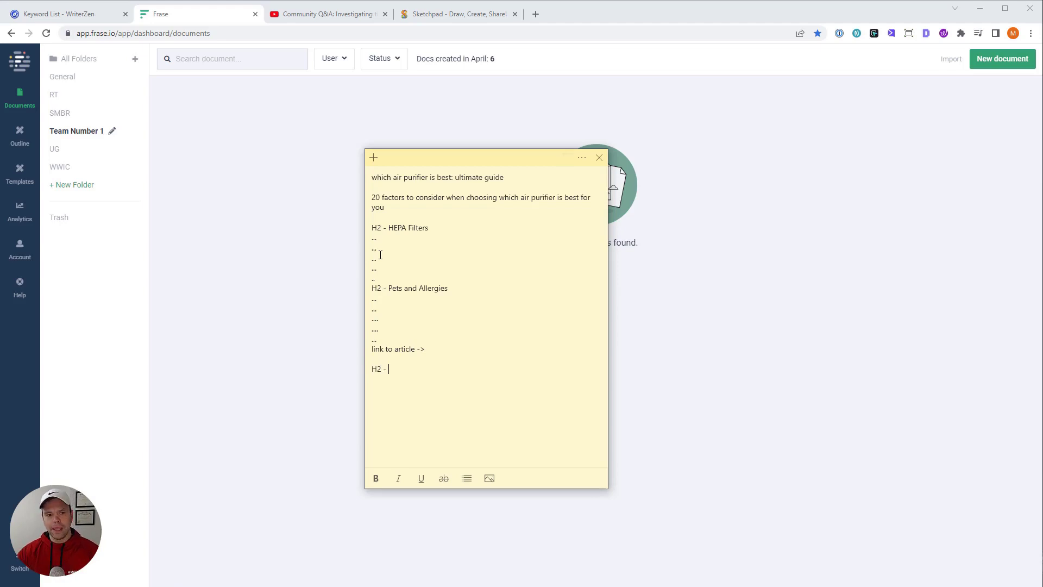
Move the outline note out of the way and open the new document form in Frase.
key("ctrl+a")
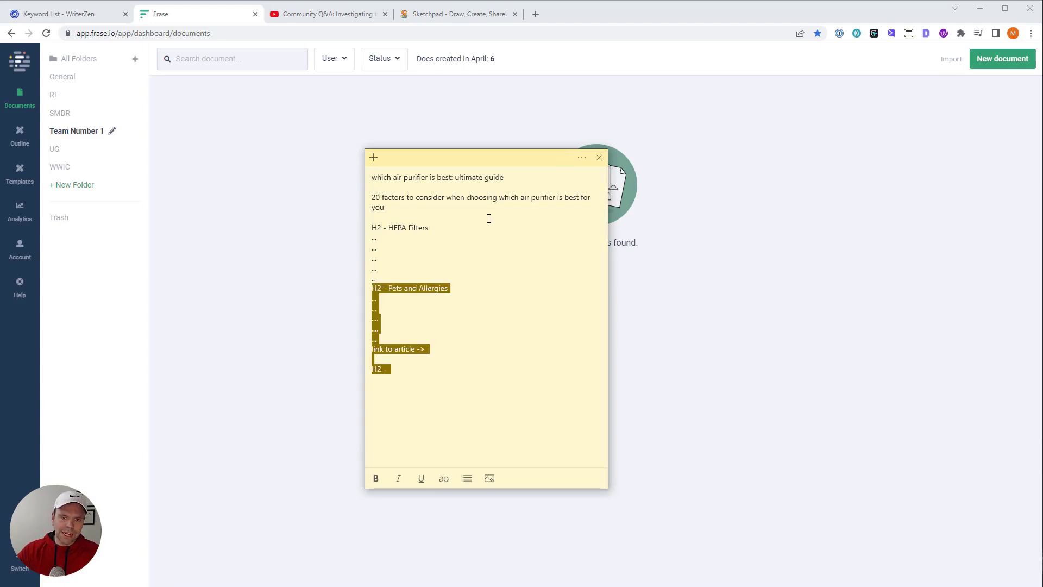
left_click_drag(508, 157, 1042, 254)
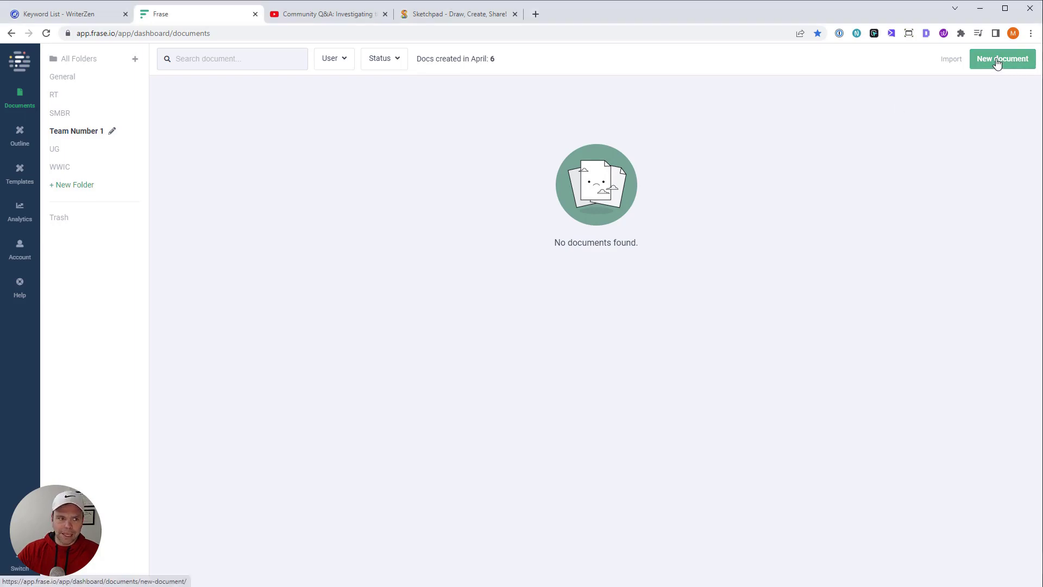
left_click(1014, 64)
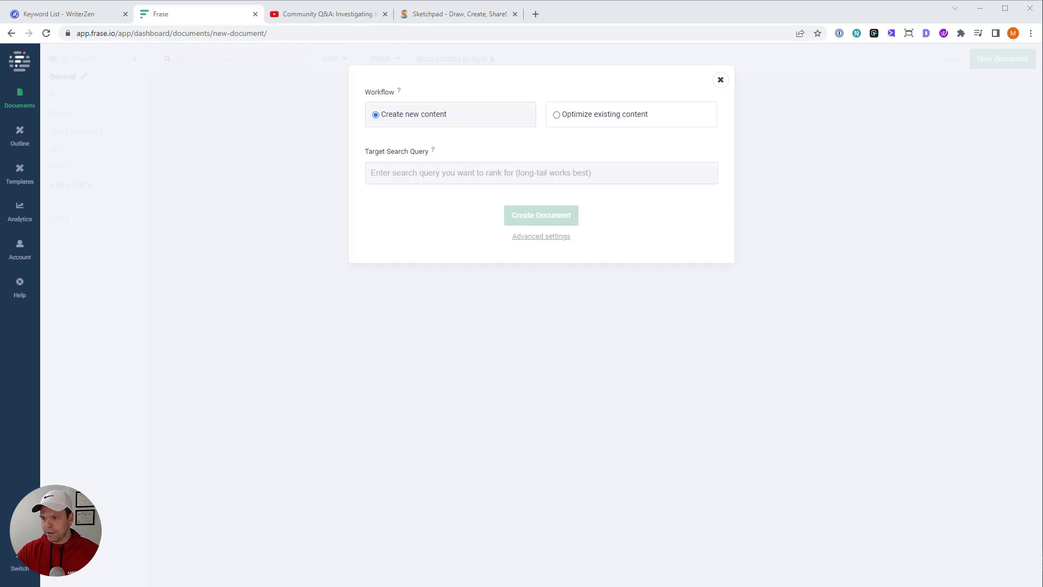
Create a new content document targeting "which air purifier is best" and process the top 20 Google results for that query.
left_click(615, 168)
type("which air purifier is best")
left_click(526, 215)
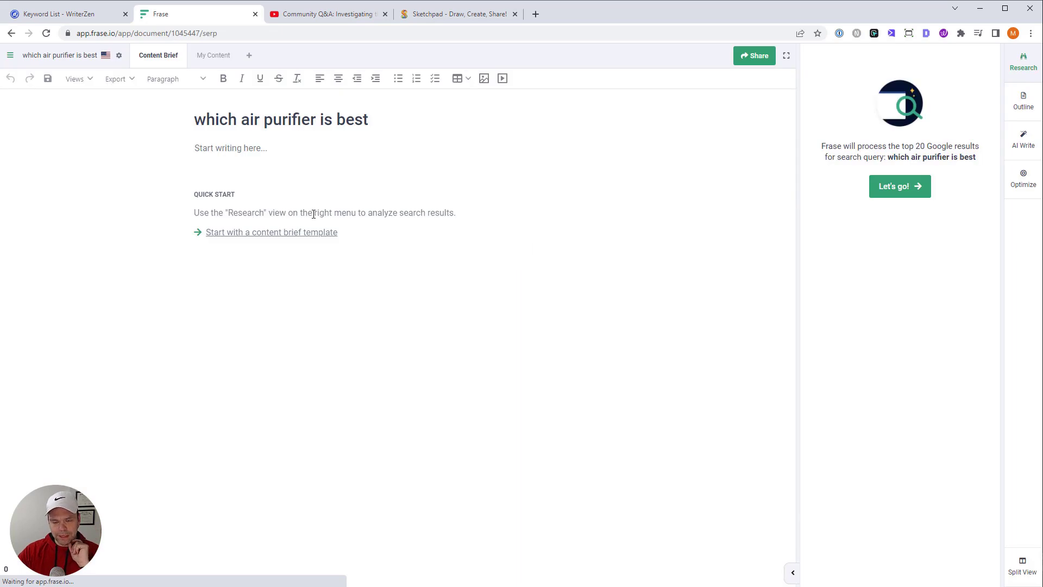
left_click(901, 188)
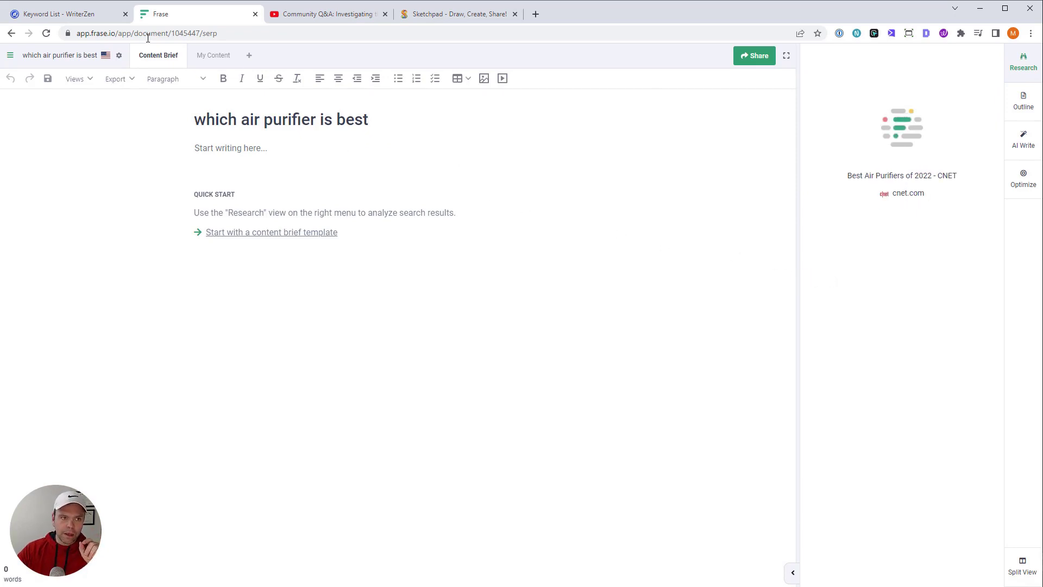
left_click_drag(198, 119, 381, 130)
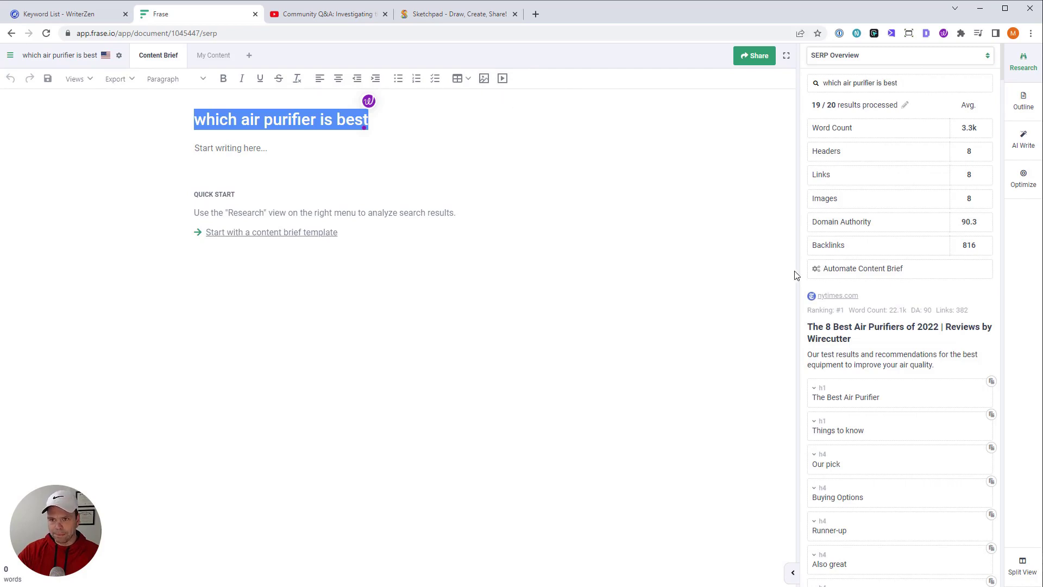
Open the SERP Explorer for the document's outline and examine the competing articles' headings and domain authority through to the last ranked result.
left_click(1025, 106)
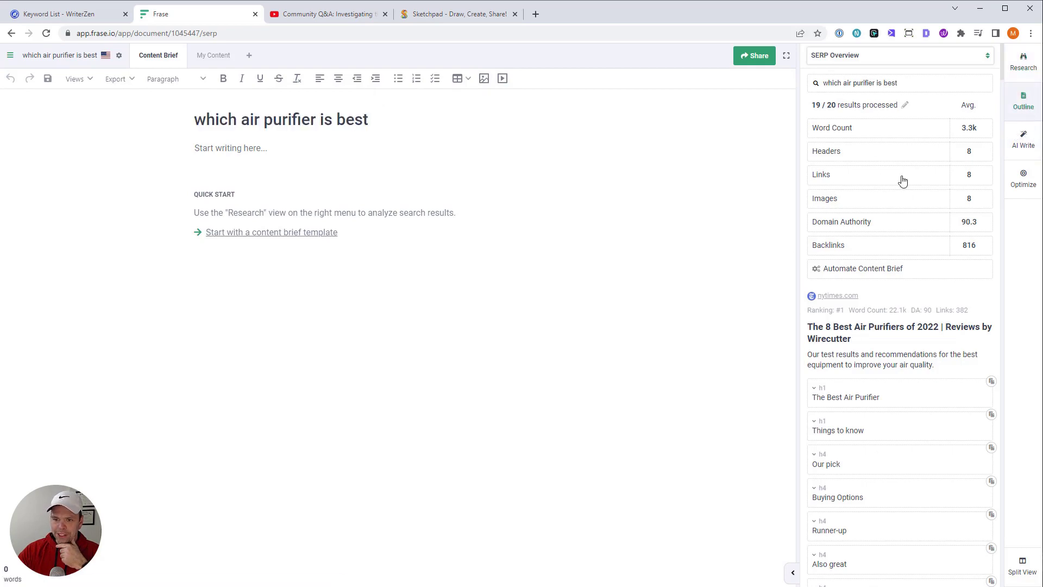
left_click(855, 112)
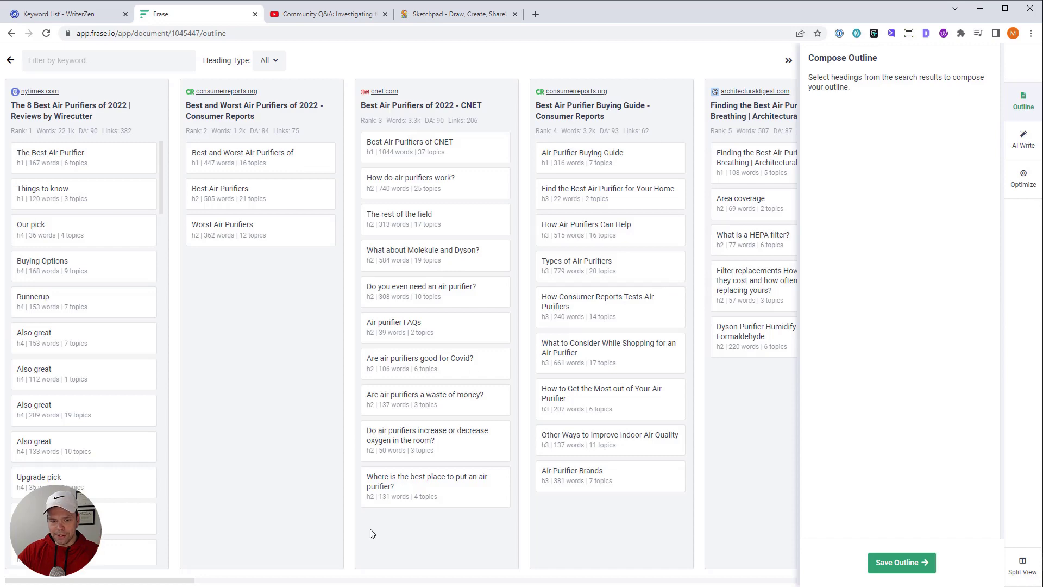
mouse_move(180, 580)
left_mouse_down()
mouse_move(455, 577)
mouse_move(870, 548)
left_mouse_up()
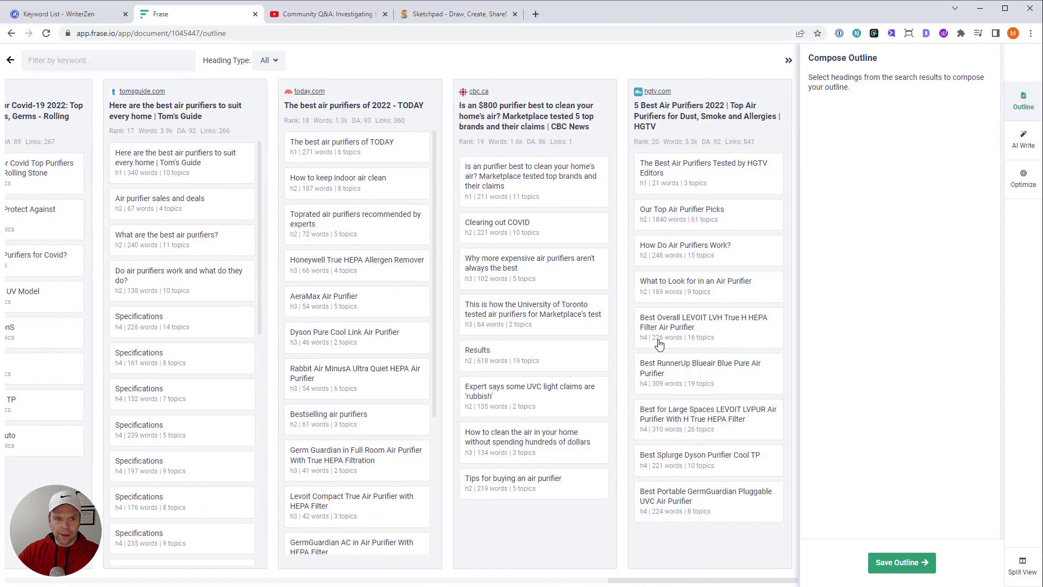
double_click(719, 144)
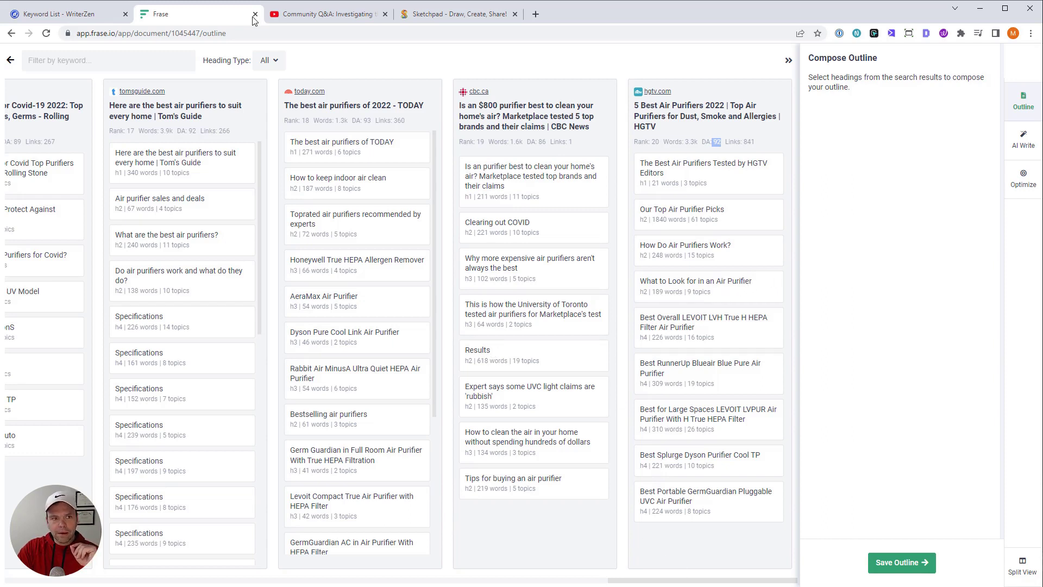
Switch to the WriterZen air purifier keyword list and examine the difficulty and search volume details for "best air filter for allergies".
left_click(430, 15)
left_click(433, 31)
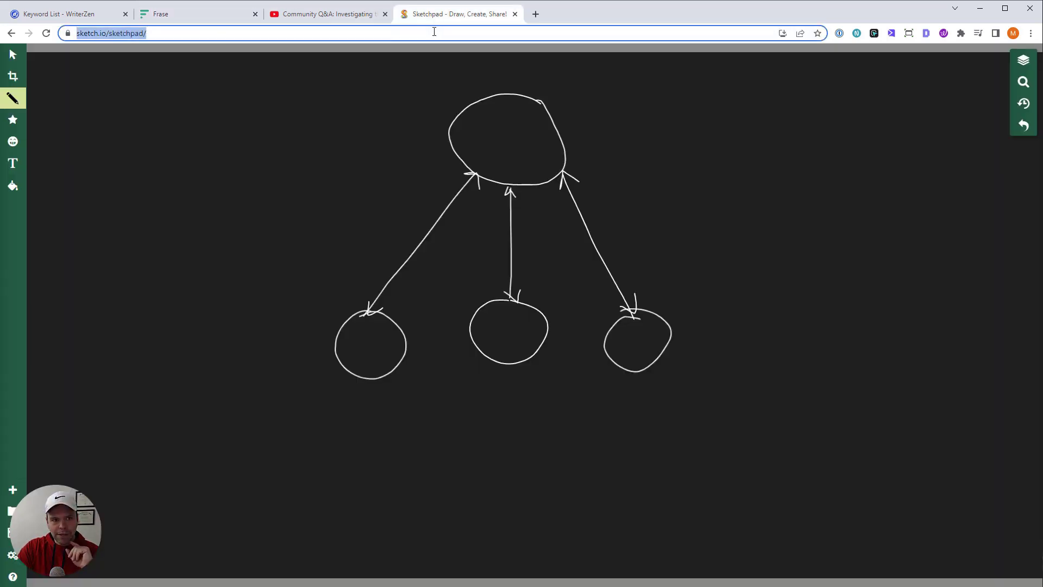
left_click(71, 15)
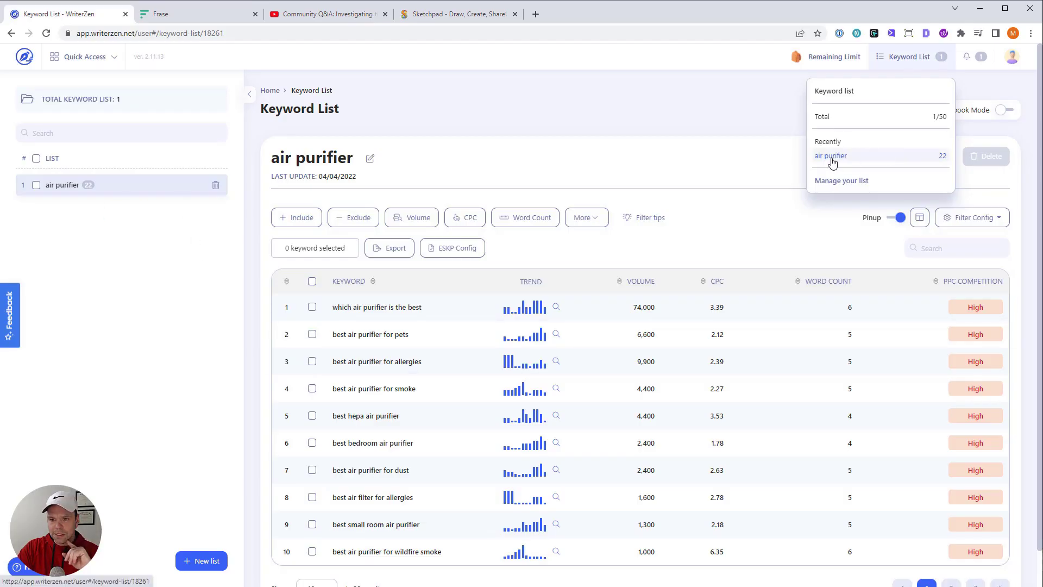
scroll(500, 385, "down", 1)
scroll(501, 385, "down", 1)
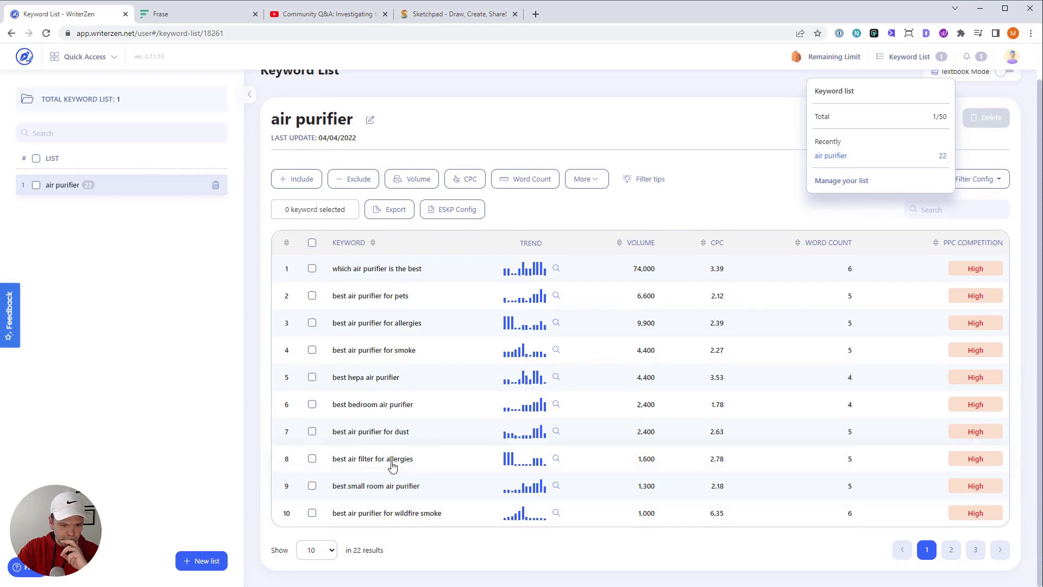
left_click_drag(415, 463, 330, 465)
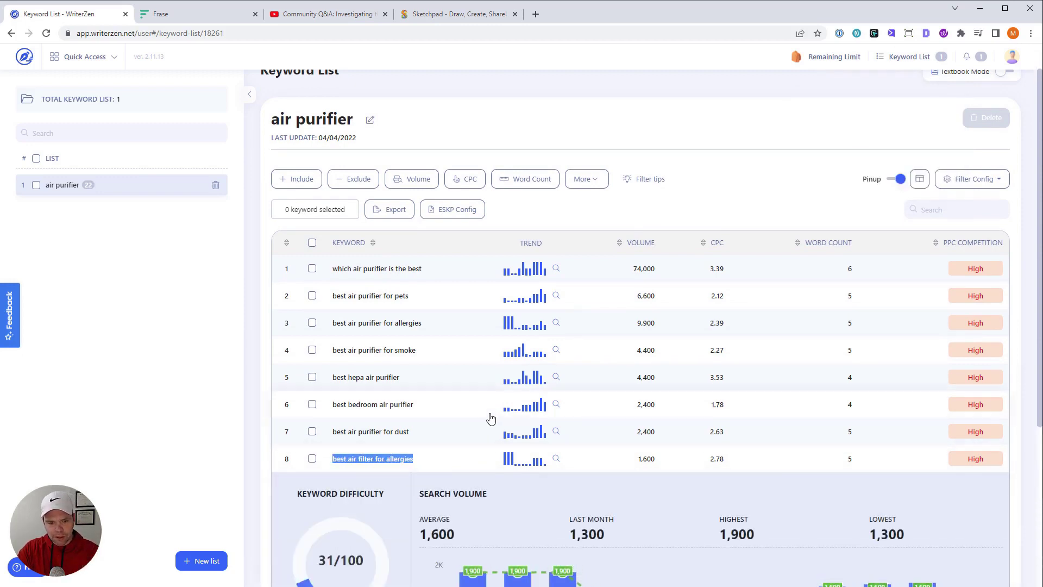
scroll(489, 429, "up", 1)
scroll(487, 435, "down", 2)
scroll(468, 402, "up", 2)
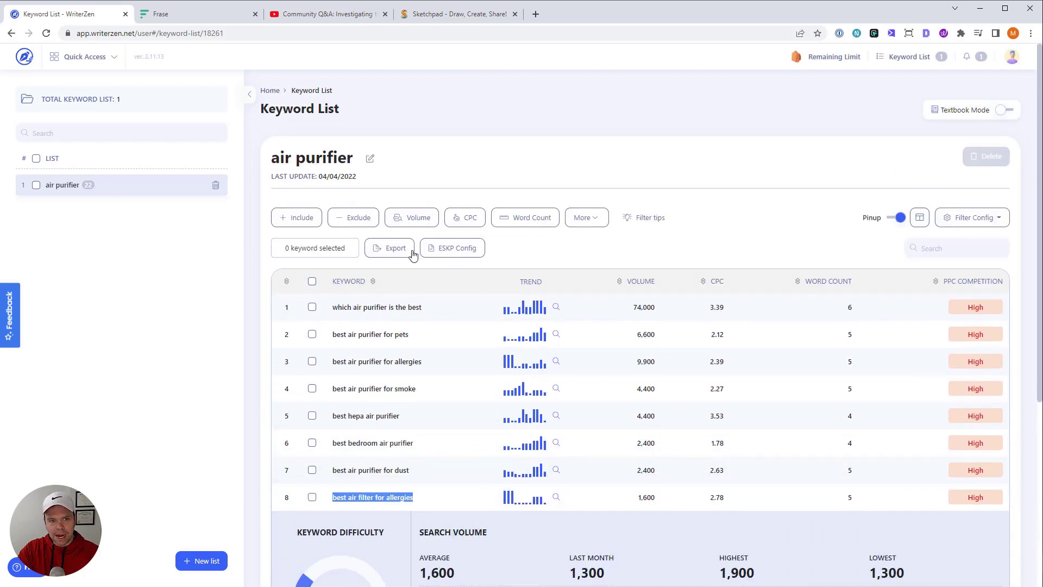
Load frase.io in the browser tab holding the YouTube video, keeping the "which air purifier is best" document open in its own tab.
left_click(161, 18)
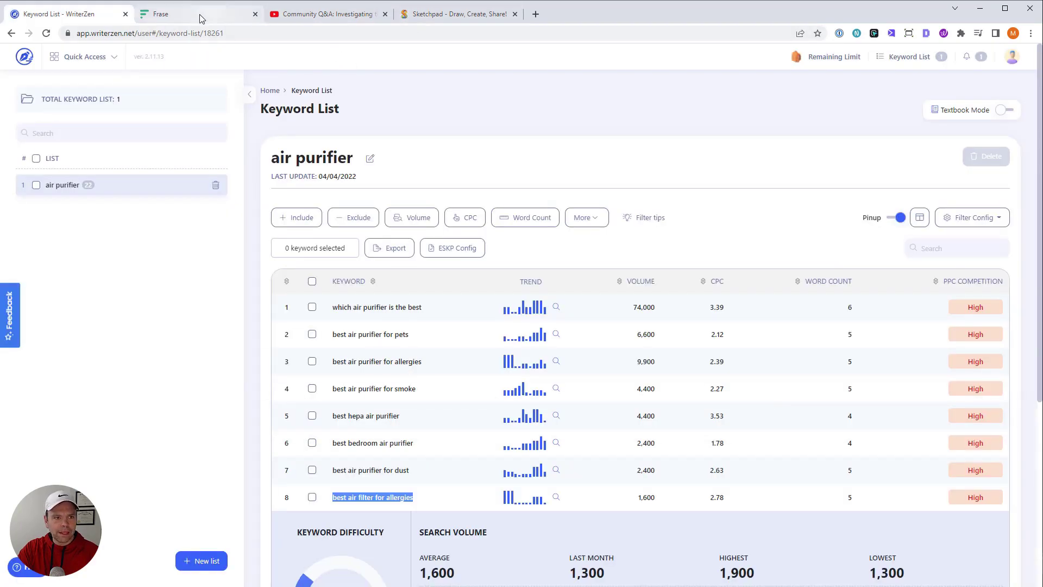
left_click(201, 19)
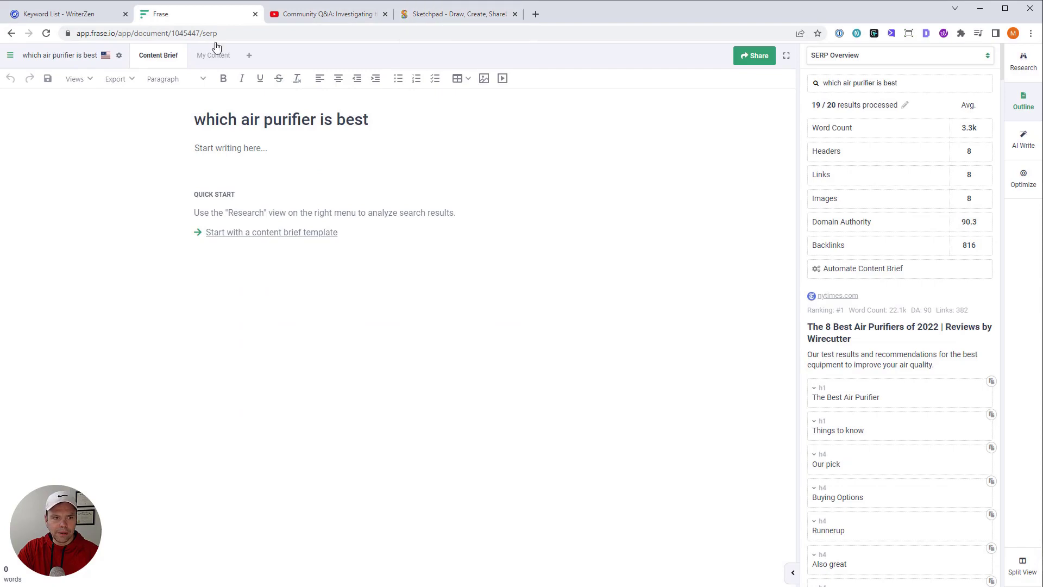
left_click(81, 15)
left_click(160, 15)
left_click(323, 14)
left_click(320, 34)
type("frase.io")
key("Return")
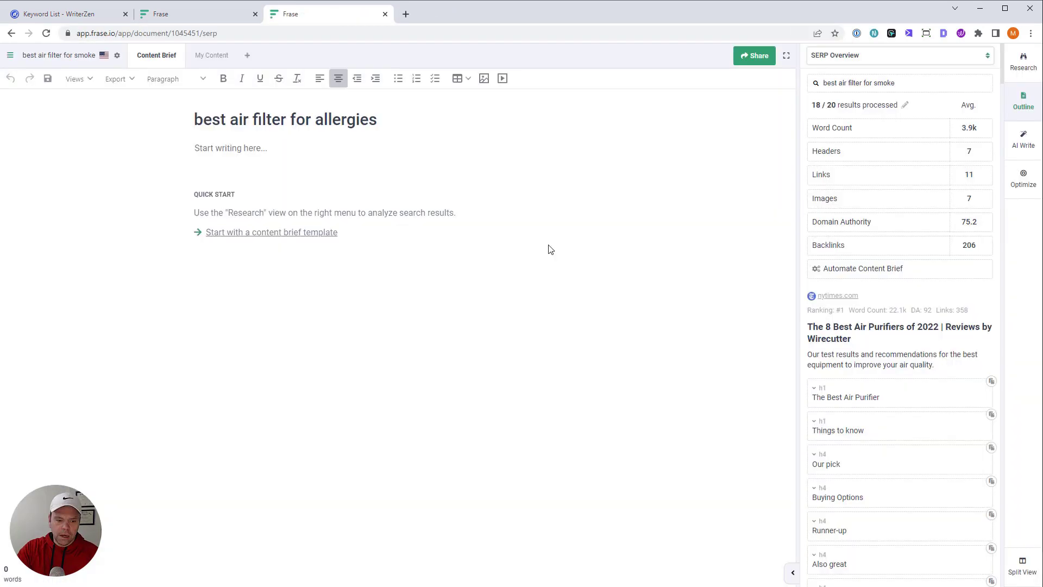
Open the outline research for the "best air filter for smoke" query and compare the titles of its ranked articles.
left_click(1015, 68)
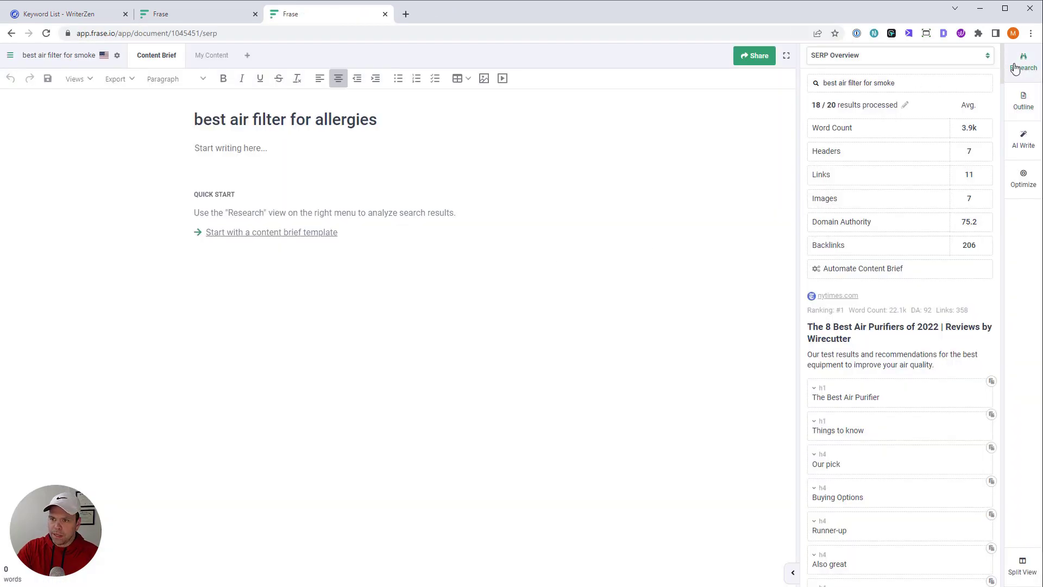
left_click(1023, 102)
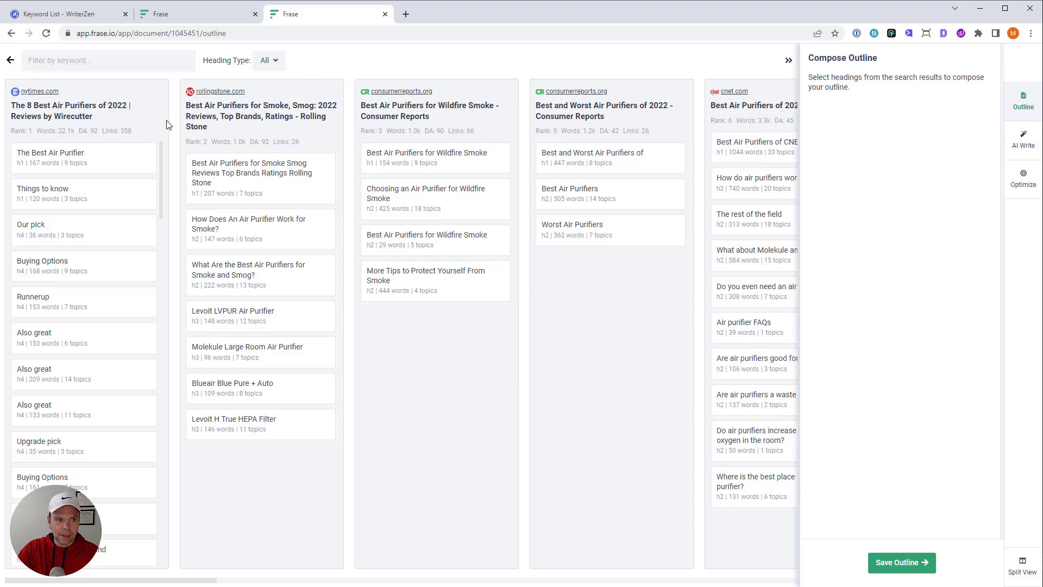
left_click_drag(28, 108, 93, 116)
left_click_drag(229, 105, 315, 105)
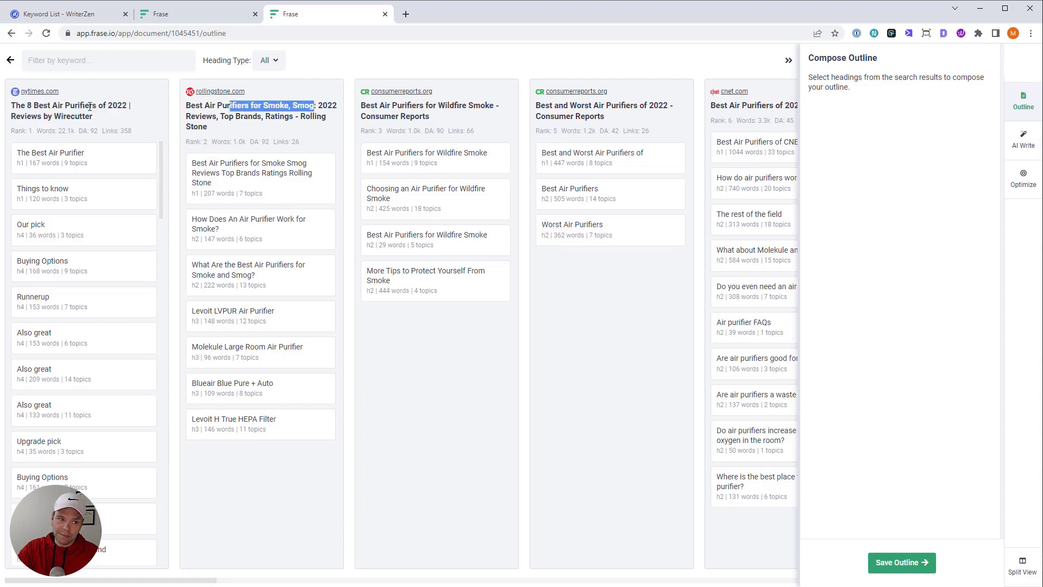
left_click_drag(405, 106, 616, 109)
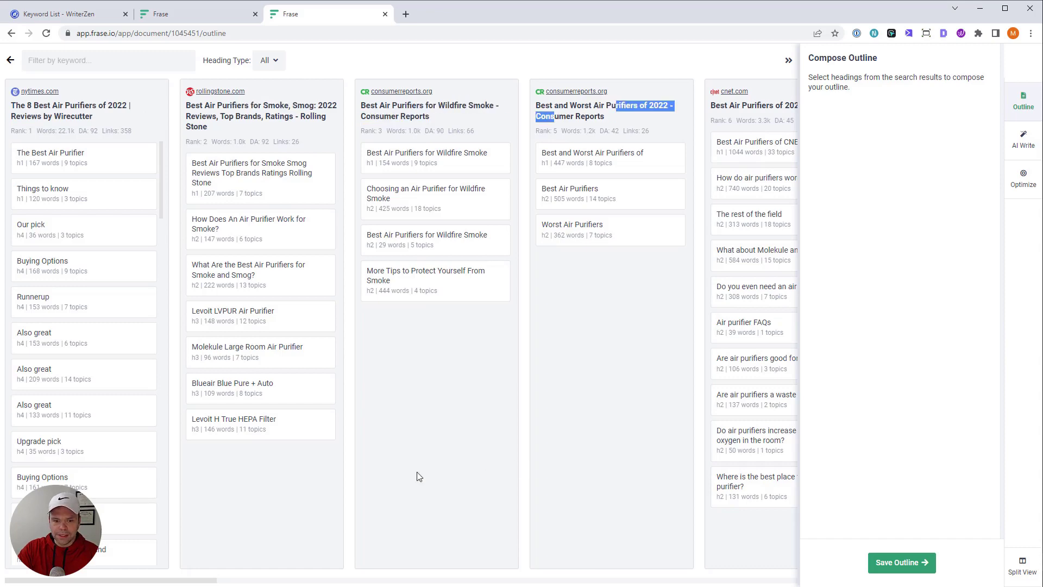
left_click_drag(179, 579, 558, 583)
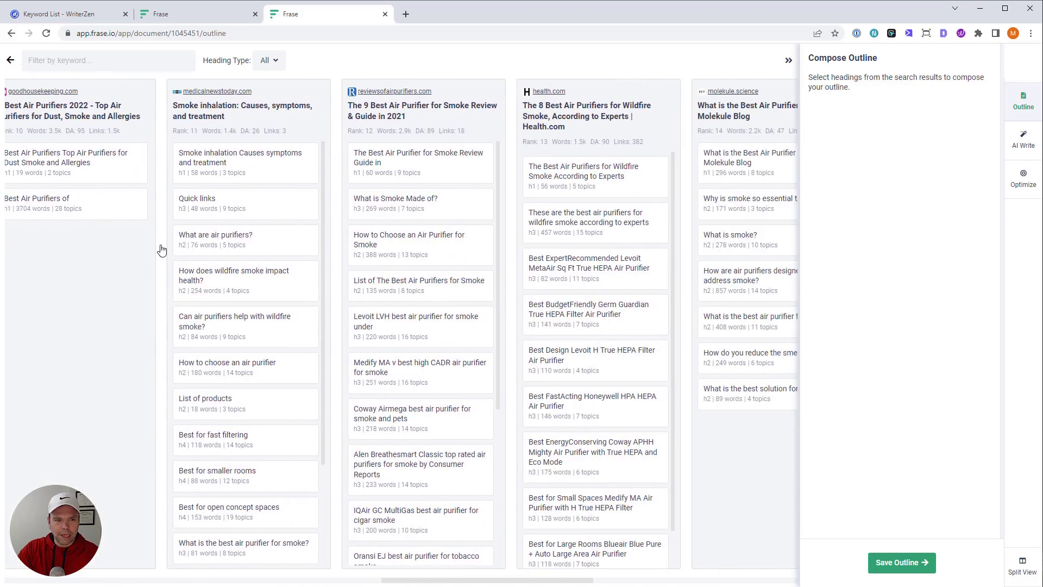
Examine the rank, domain authority and link count of the medicalnewstoday.com smoke inhalation article.
left_click_drag(288, 132, 177, 132)
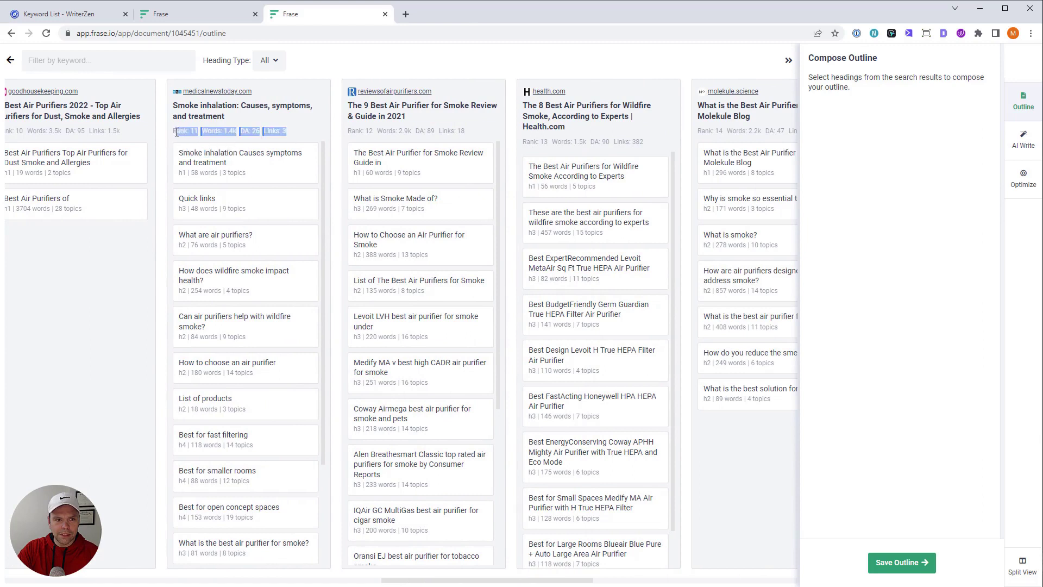
left_click(257, 133)
left_click_drag(257, 133, 243, 133)
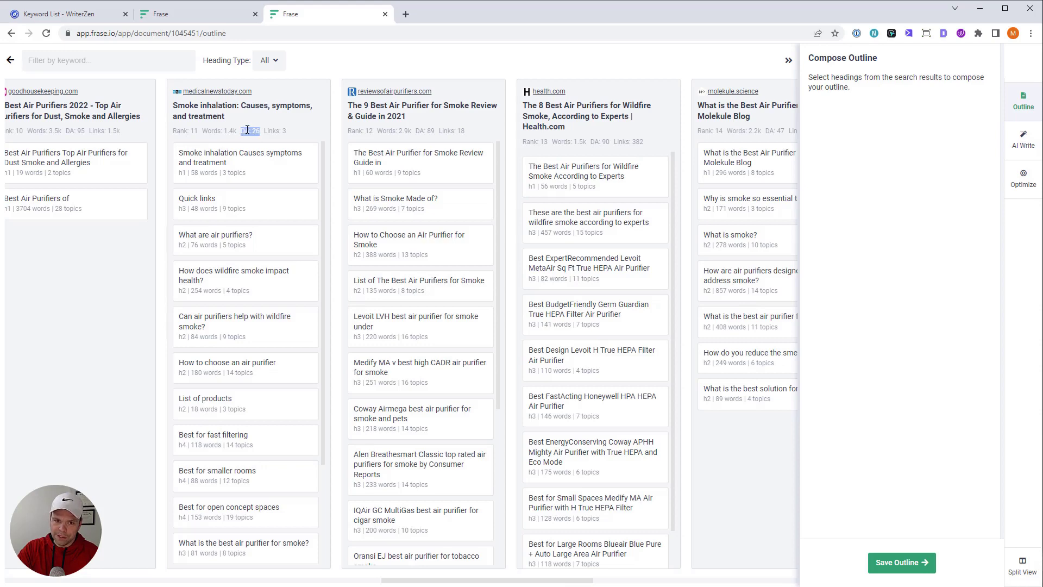
left_click_drag(288, 131, 265, 130)
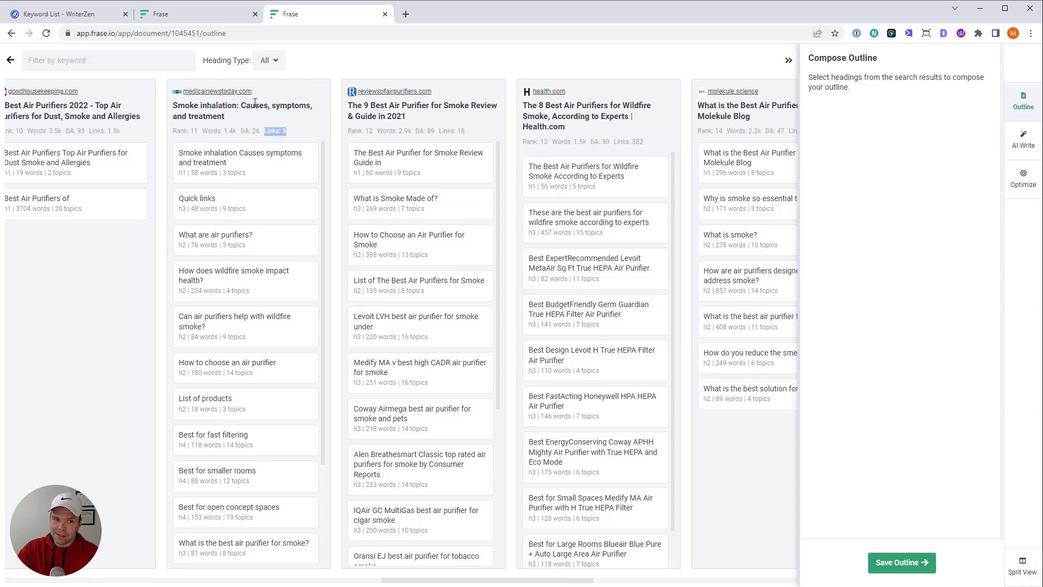
Return to the "which air purifier is best" document and review the section headings of its top-ranked nytimes.com result.
left_click(206, 14)
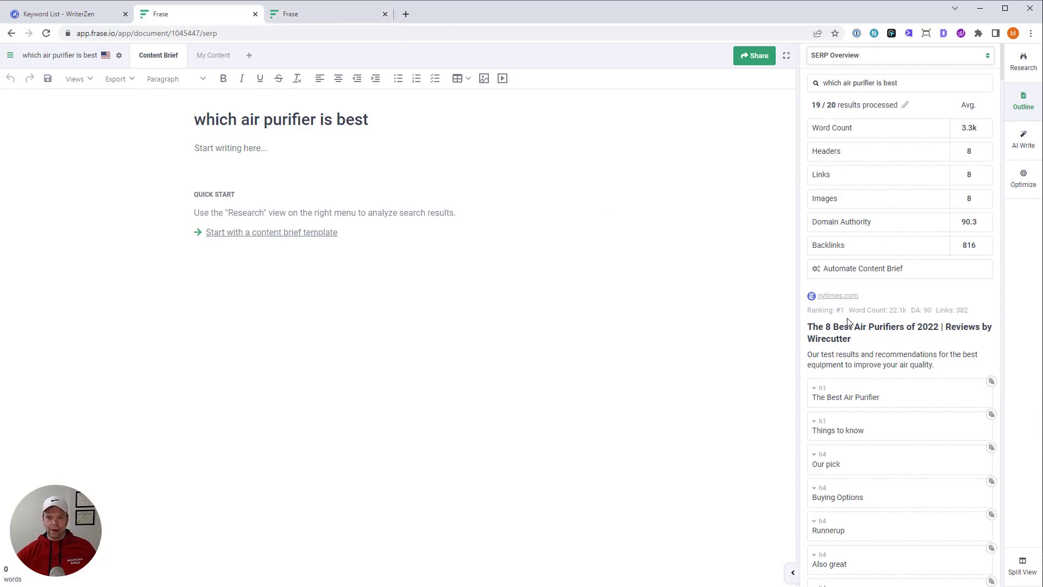
scroll(931, 244, "down", 2)
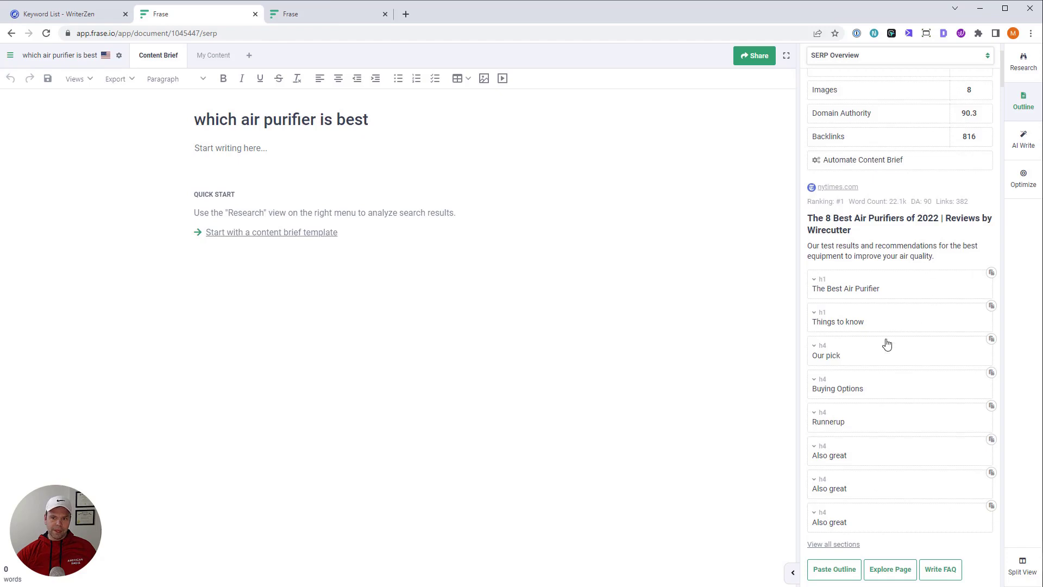
scroll(887, 345, "down", 2)
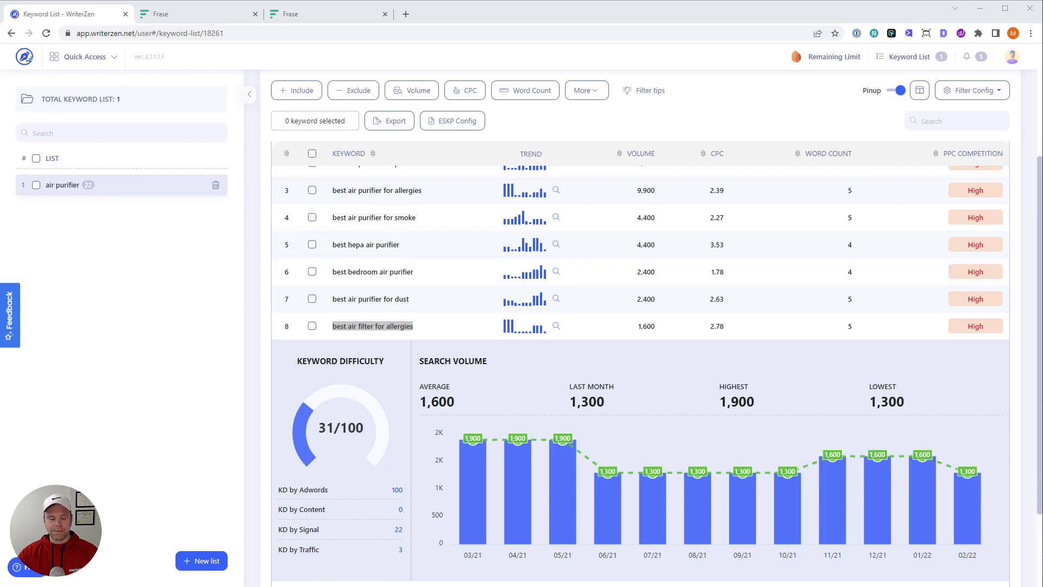
Switch back from WriterZen to the "which air purifier is best" document and close the second Frase tab.
left_click(211, 14)
left_click(266, 150)
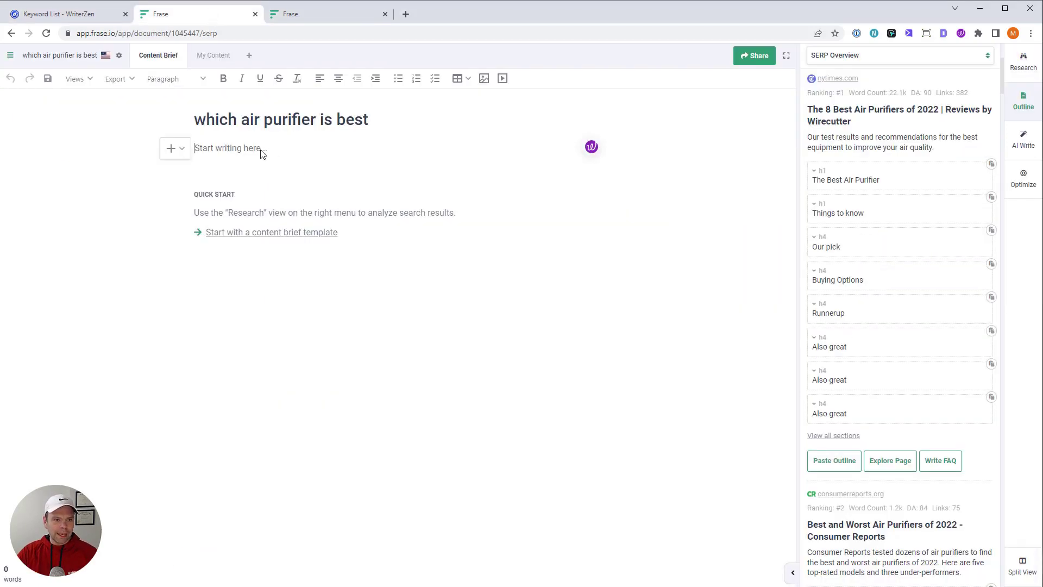
left_click(324, 16)
left_click(384, 15)
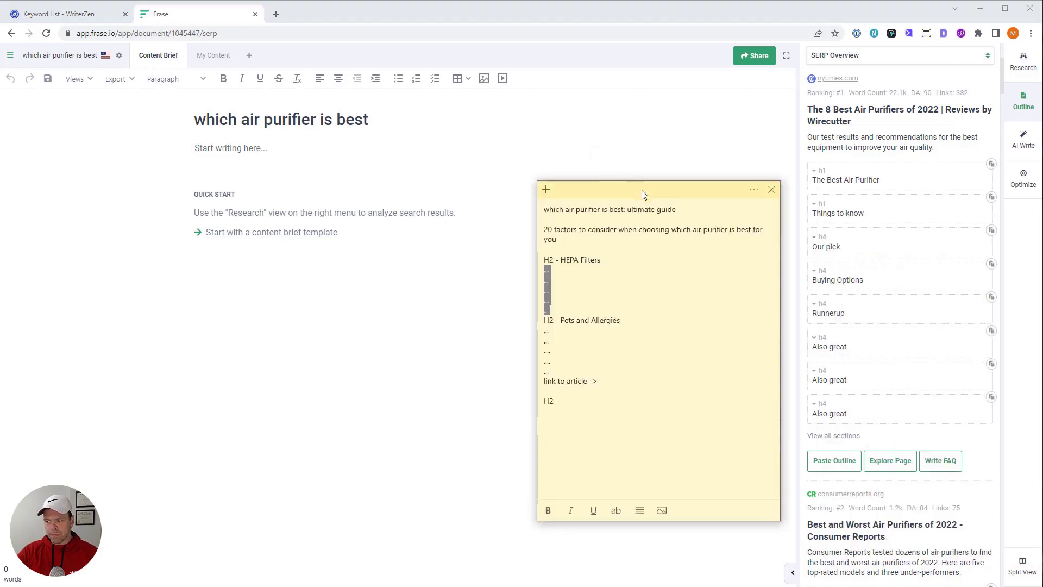
Bring the outline note over the document, review its "H2 - HEPA Filters" heading, and move the note off the page again.
left_click_drag(641, 191, 502, 139)
left_click(518, 225)
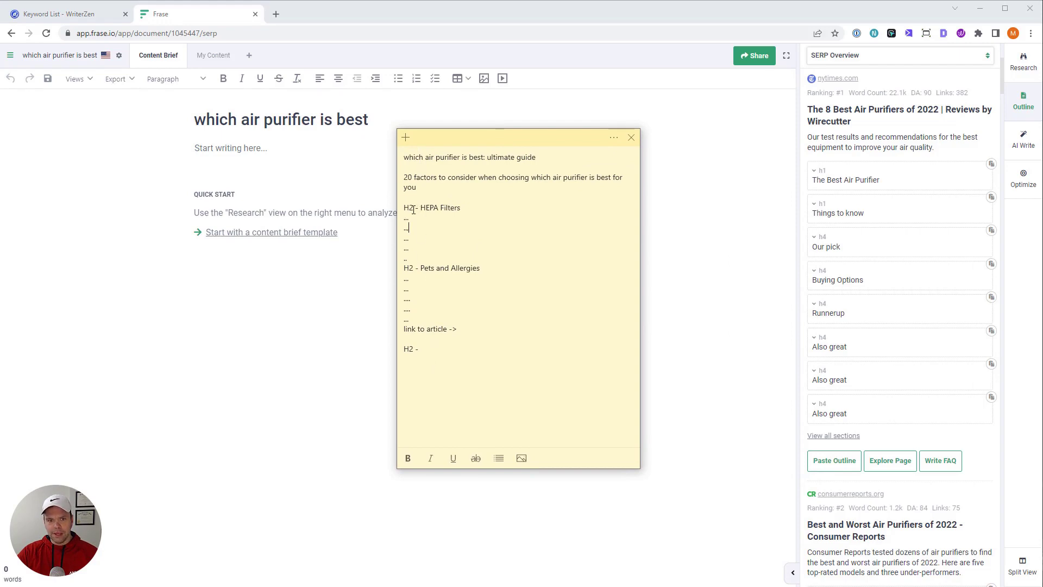
left_click_drag(416, 187, 450, 208)
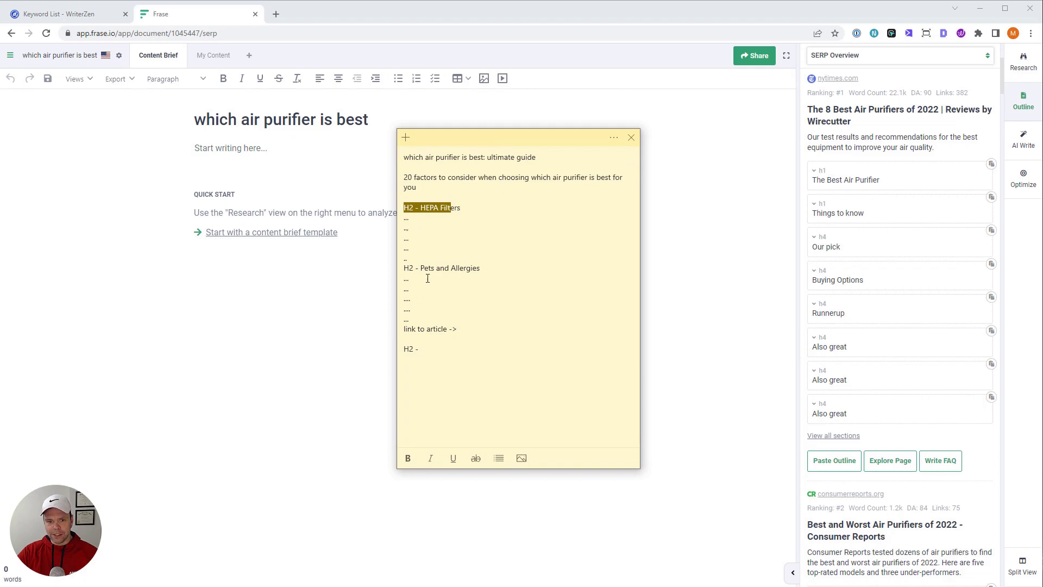
left_click_drag(491, 145, 1042, 184)
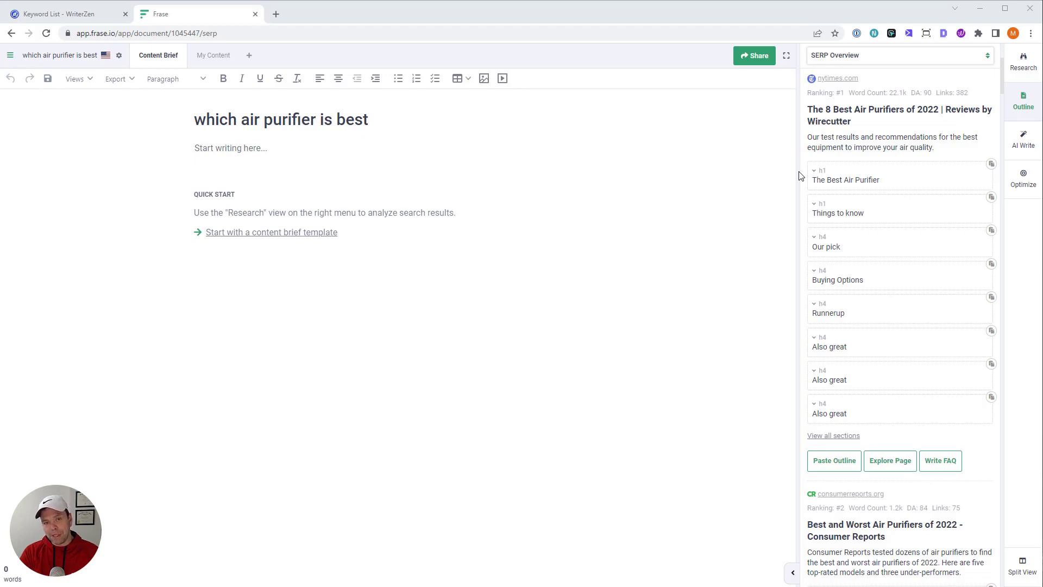
Open the SERP Explorer for the "which air purifier is best" document and look through the nytimes.com article's headings for outline ideas.
left_click(1023, 107)
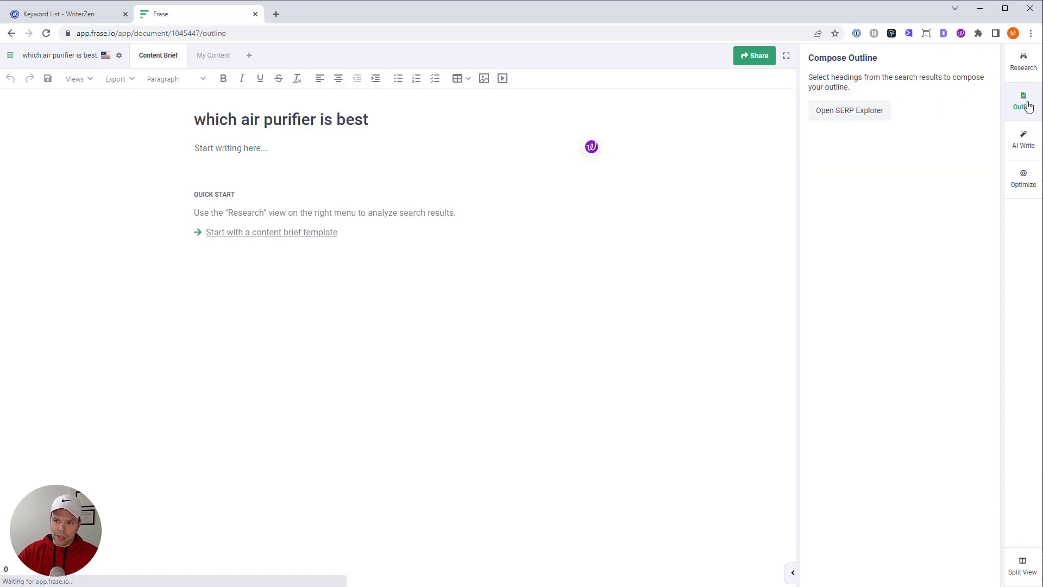
left_click(863, 110)
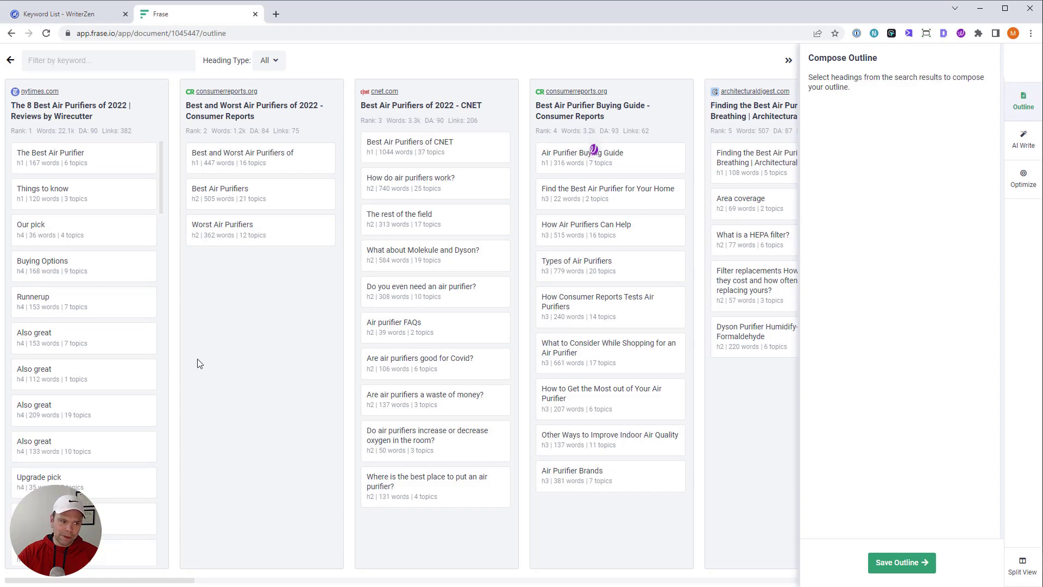
scroll(131, 375, "down", 2)
scroll(117, 377, "up", 2)
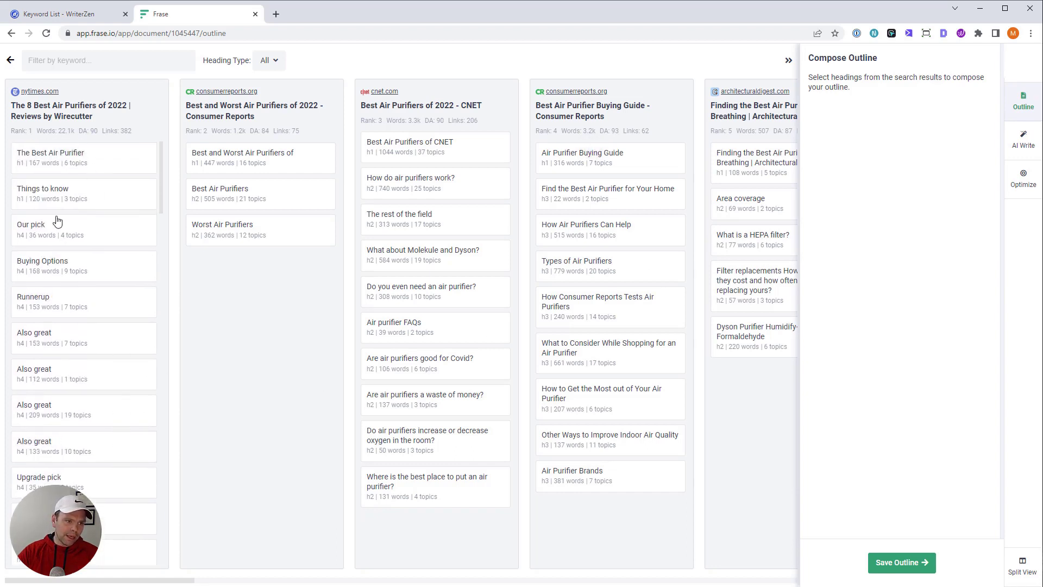
scroll(92, 416, "down", 2)
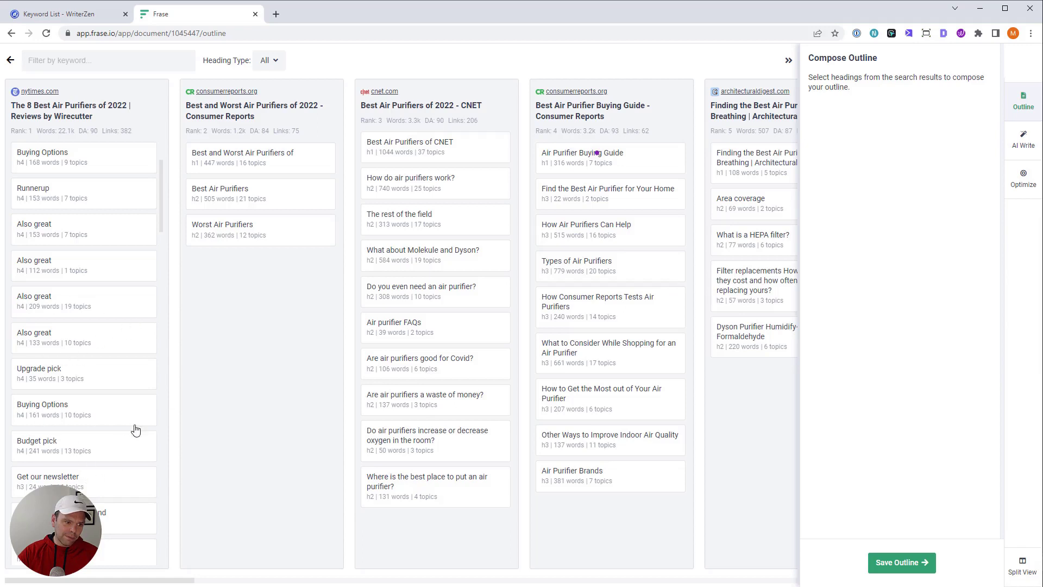
Look through the remaining nytimes.com headings and the other ranked articles' headings in the SERP Explorer.
scroll(97, 317, "down", 10)
scroll(76, 447, "down", 10)
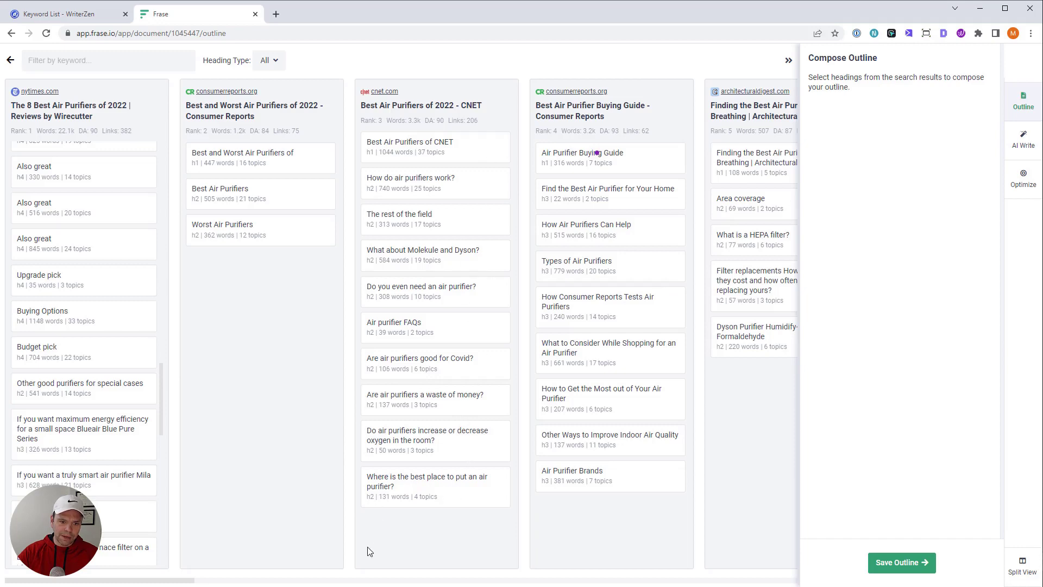
left_click_drag(190, 581, 311, 585)
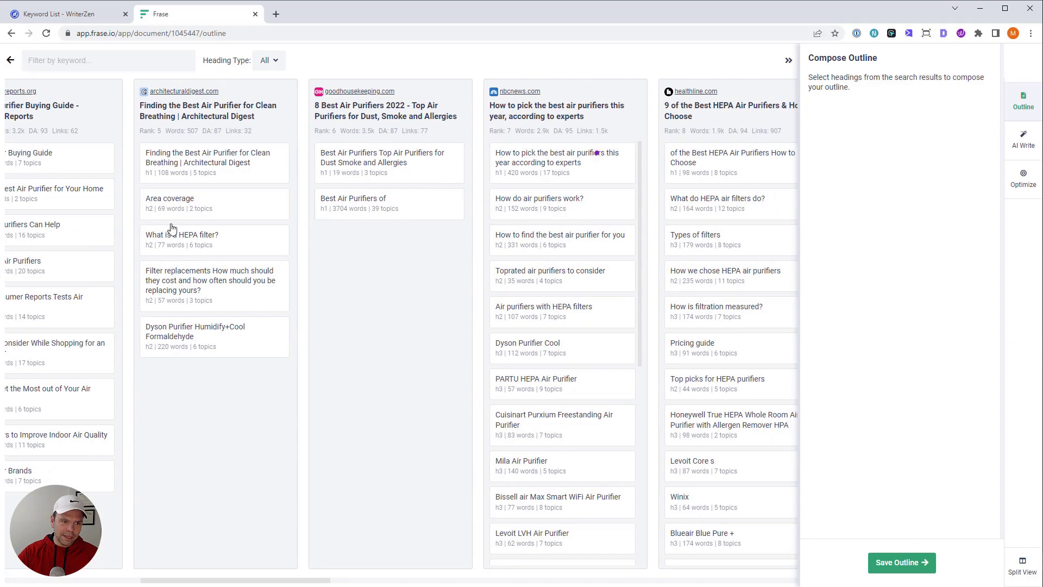
left_click_drag(311, 581, 592, 586)
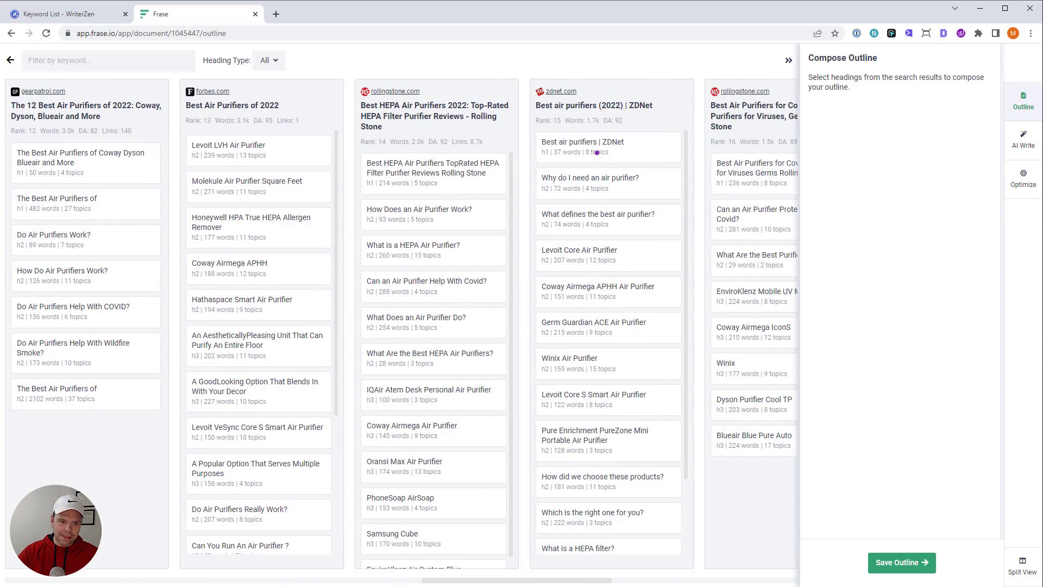
Try the rollingstone.com heading "Can an Air Purifier Help With Covid?" in the outline, then remove it again.
left_click(445, 291)
left_click(882, 63)
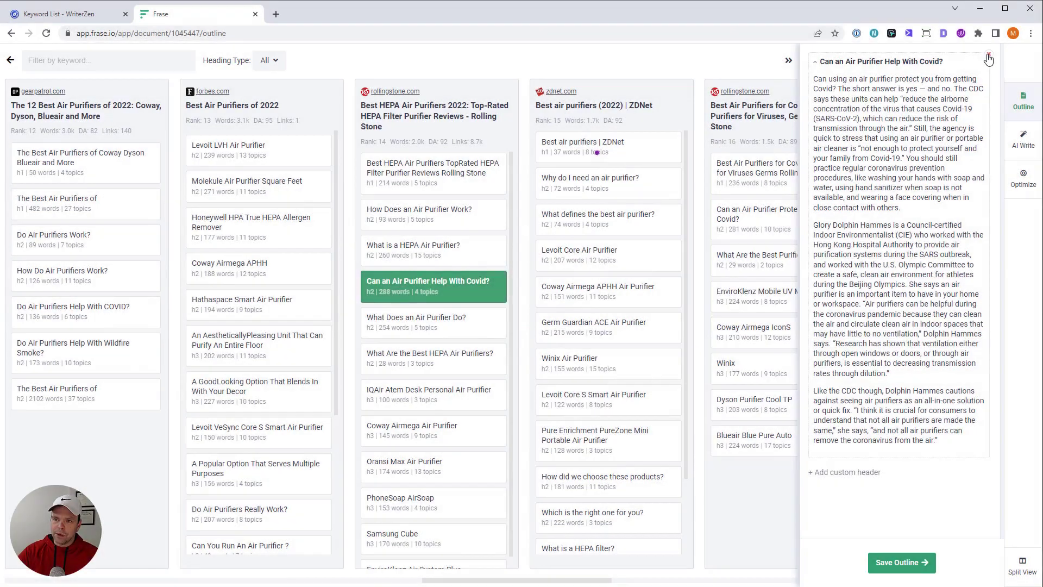
left_click(988, 55)
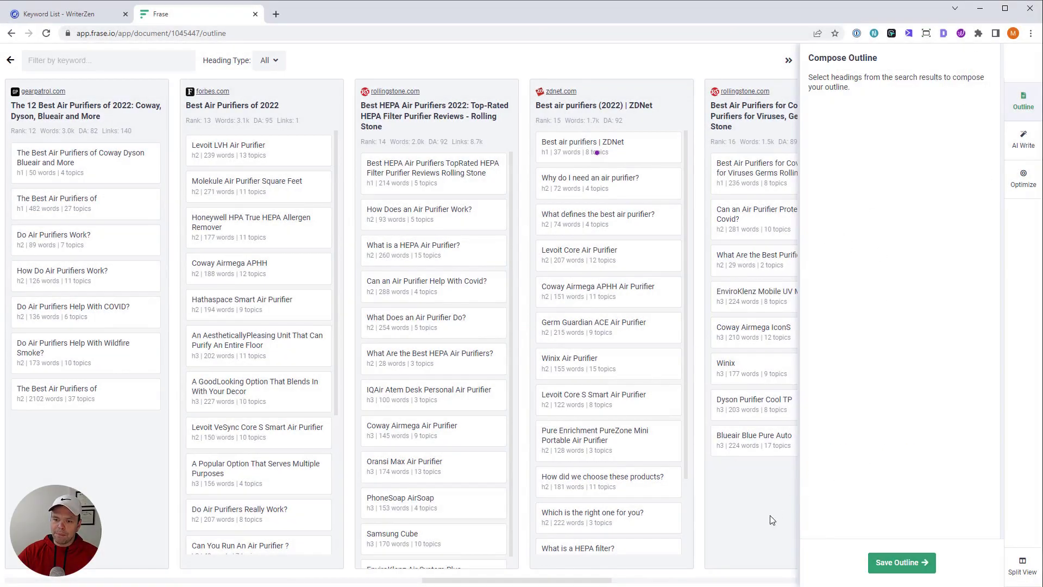
Hide the Compose Outline pane, look across the competitors' headings once more, and return to the document editor.
left_click(788, 60)
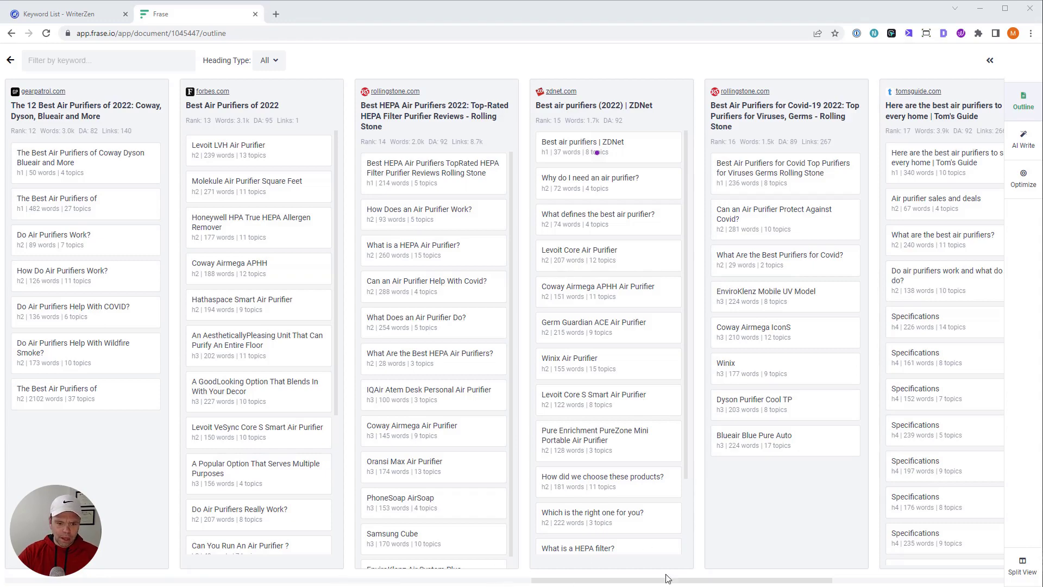
left_click_drag(774, 577, 314, 516)
left_click(11, 60)
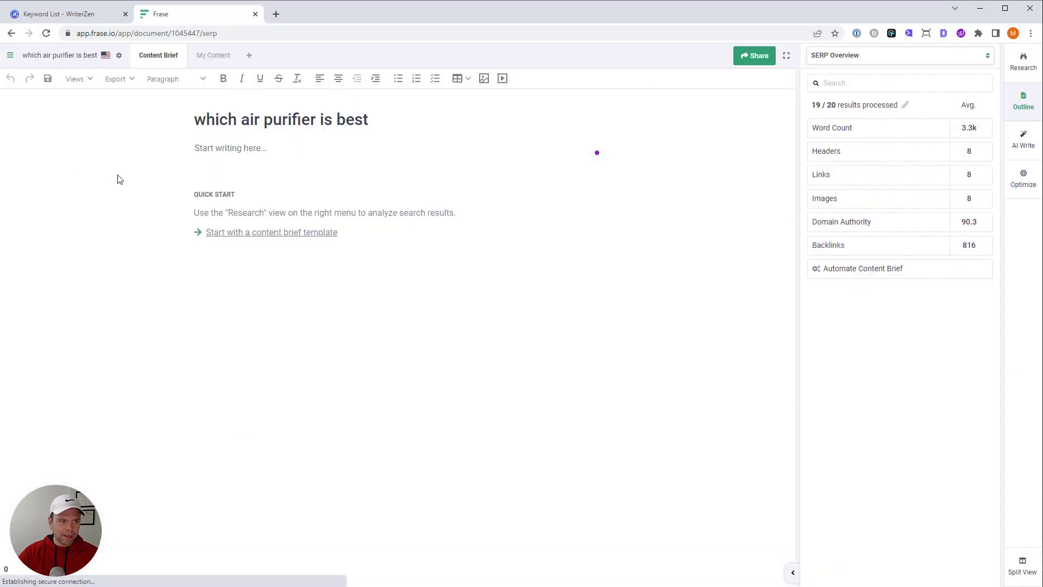
Open the topic optimization view for the document and look through its long-tail topics for section ideas.
left_click(1022, 176)
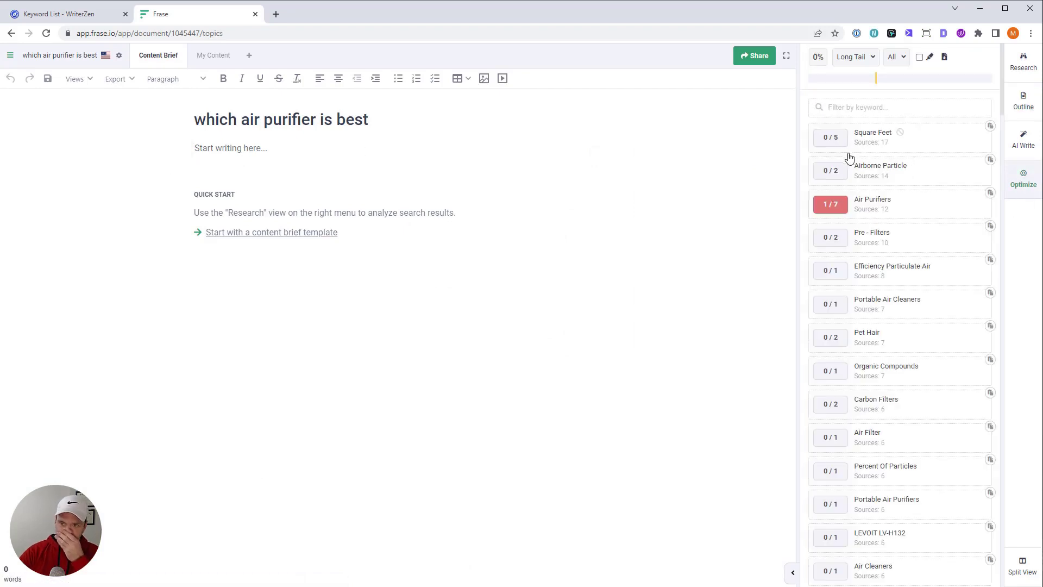
mouse_move(845, 167)
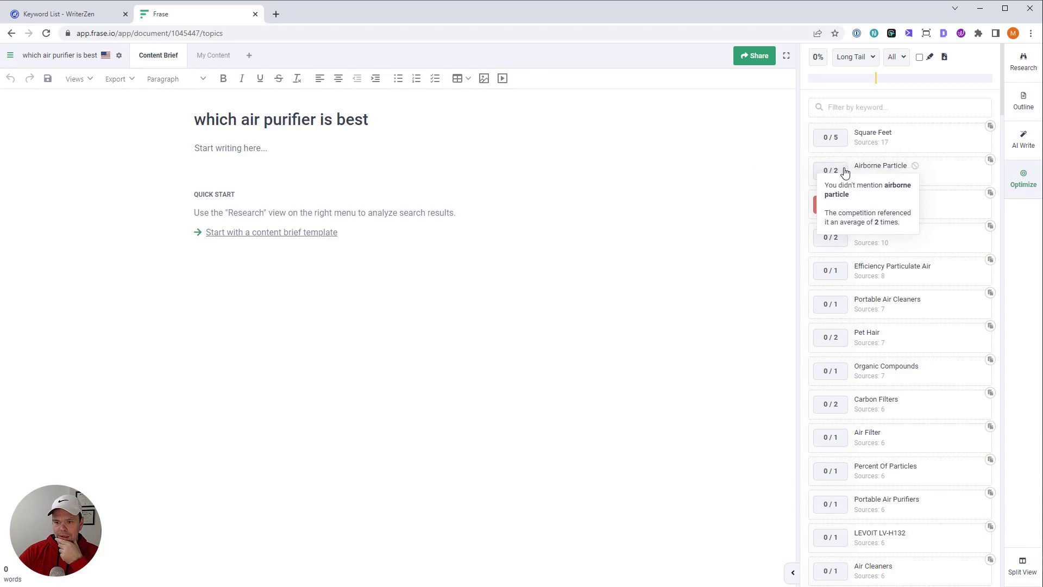
scroll(922, 500, "down", 18)
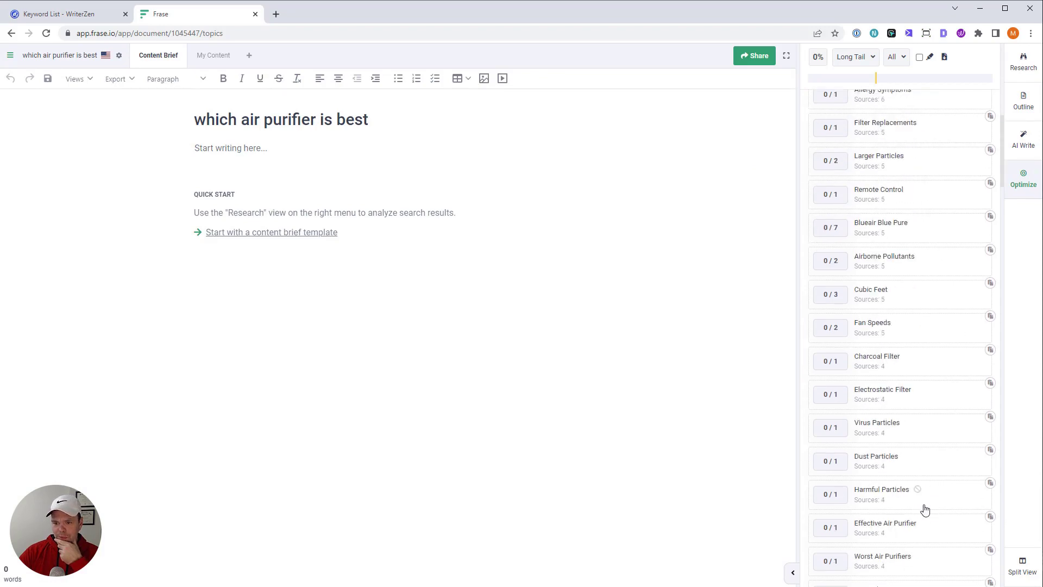
scroll(922, 507, "up", 12)
scroll(923, 511, "up", 6)
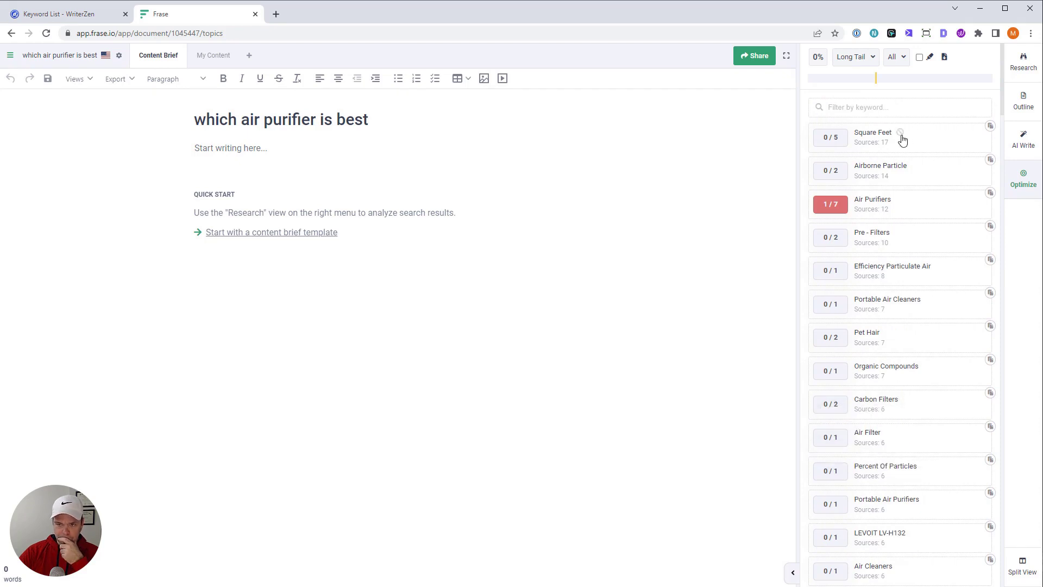
Write "Large Rooms", "Small Rooms" and "Pets and Allergies" on separate lines below the document title.
left_click(261, 149)
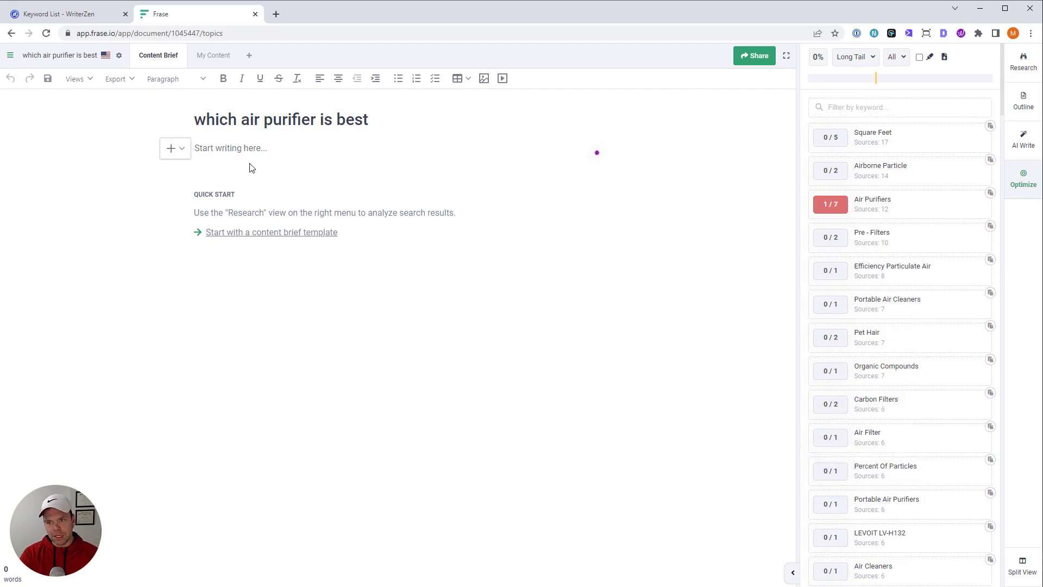
type("Large Rooms")
key("Return")
type("Small Rooms")
key("Return")
type("Pet hair")
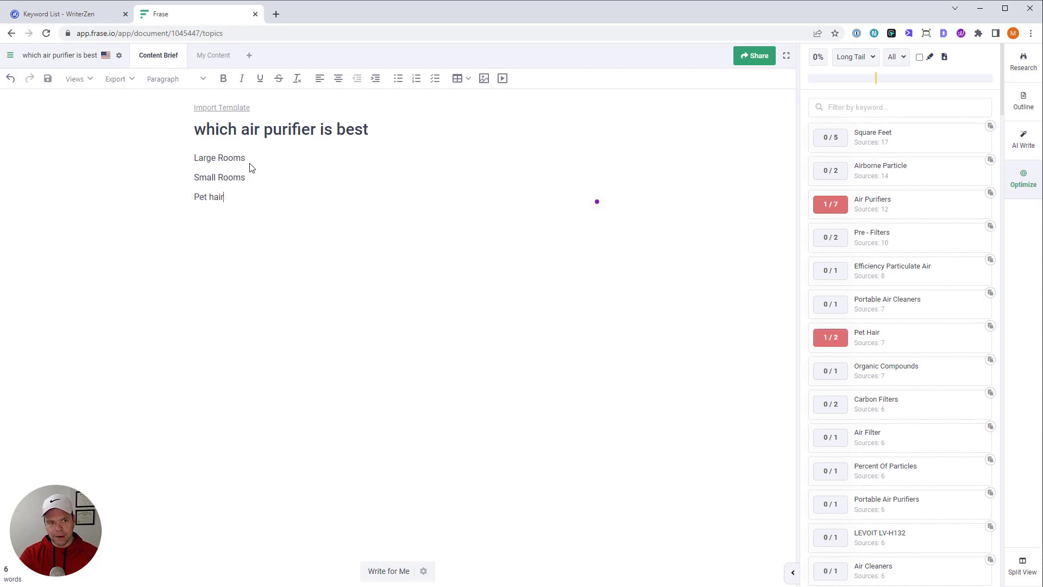
key("BackSpace")
type("Hair")
key("shift+Home")
type("Pets and Allergies")
key("Return")
Add "Carbon Filters" and "Noise Level" from the long-tail topics as new lines in the section list.
scroll(933, 415, "down", 2)
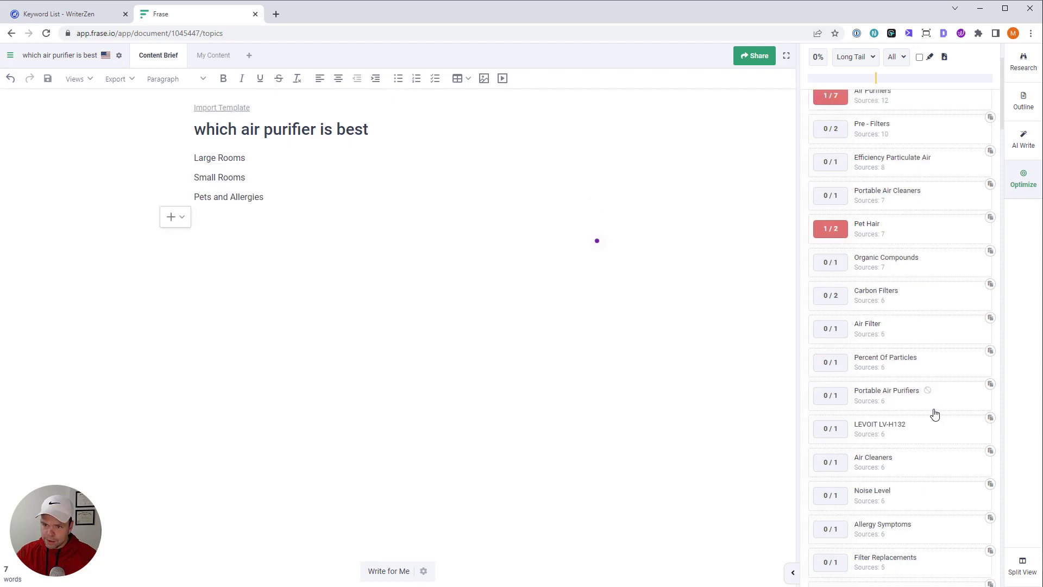
type("Car")
scroll(918, 348, "down", 2)
type("bon  Filters")
key("Return")
type("Noise Level")
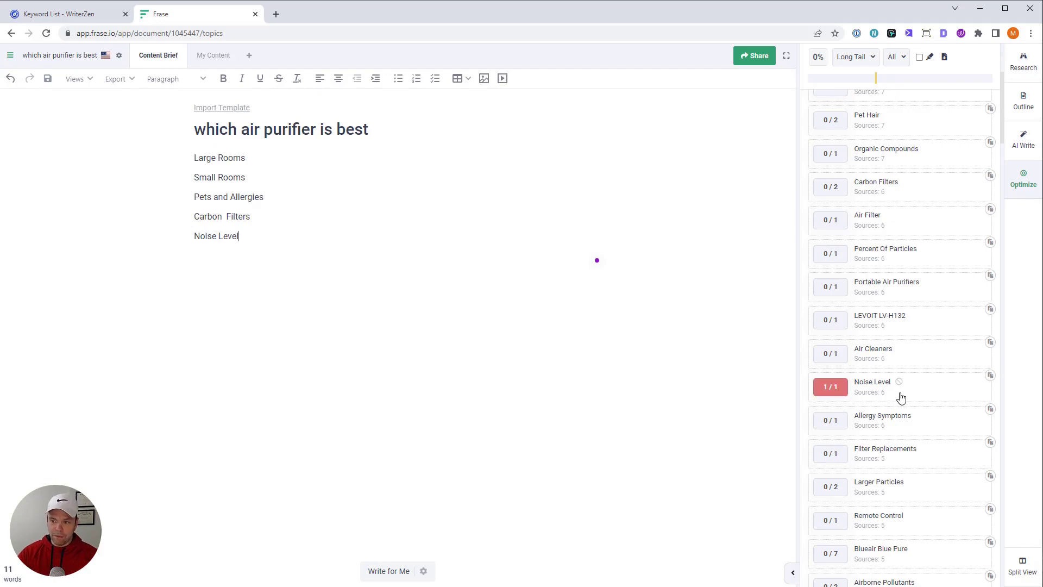
scroll(886, 409, "down", 5)
Search Google in a new tab for "air purifier low noise" using the autocomplete suggestion.
left_click(276, 14)
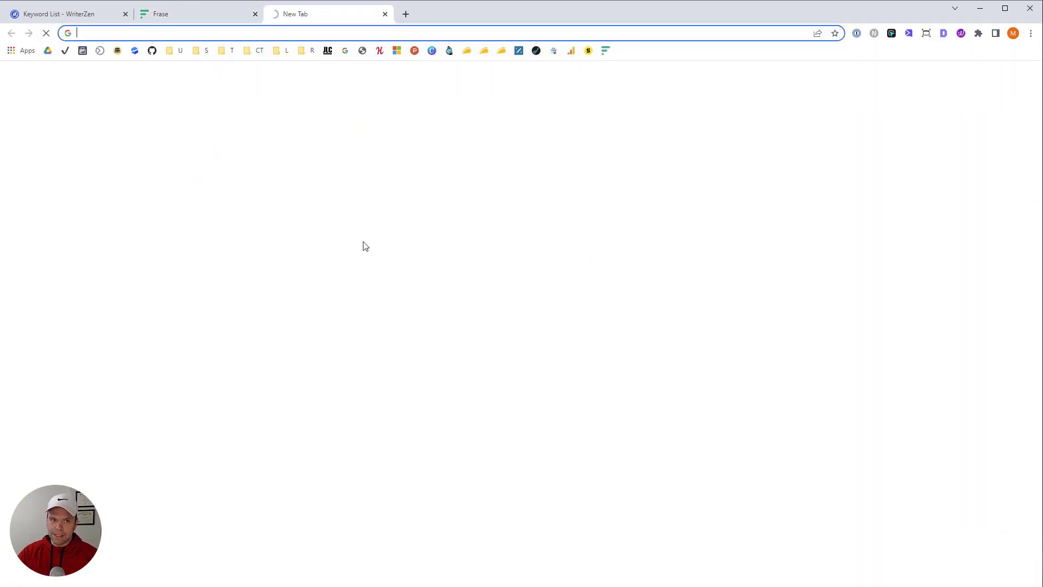
left_click(415, 238)
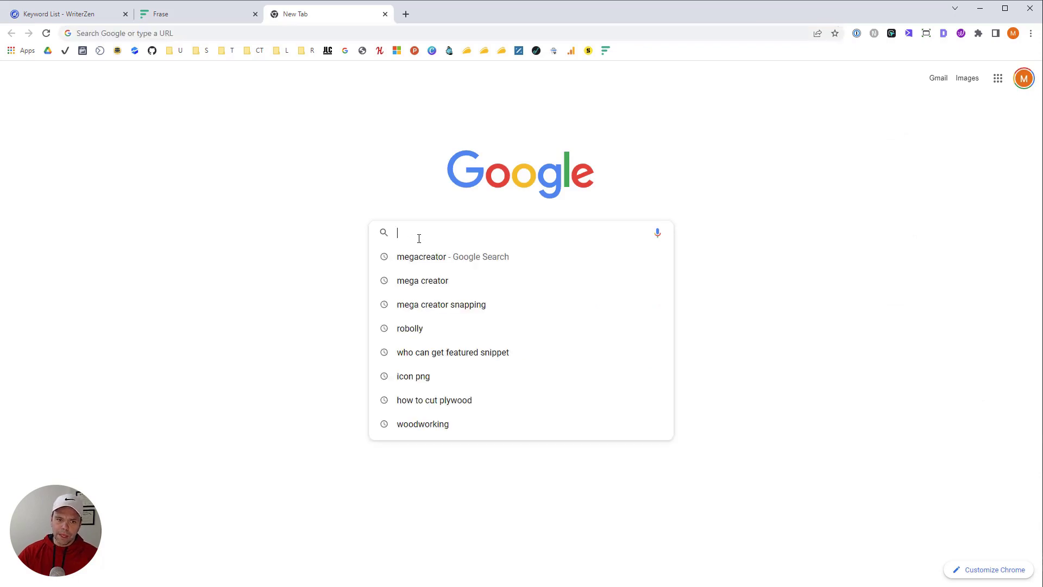
type("air purifier")
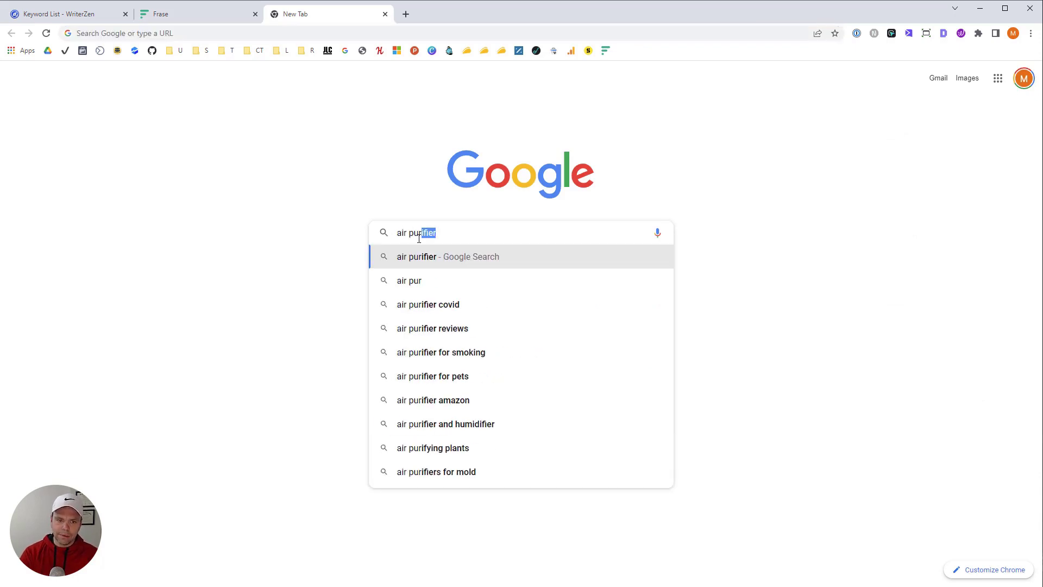
type(" low")
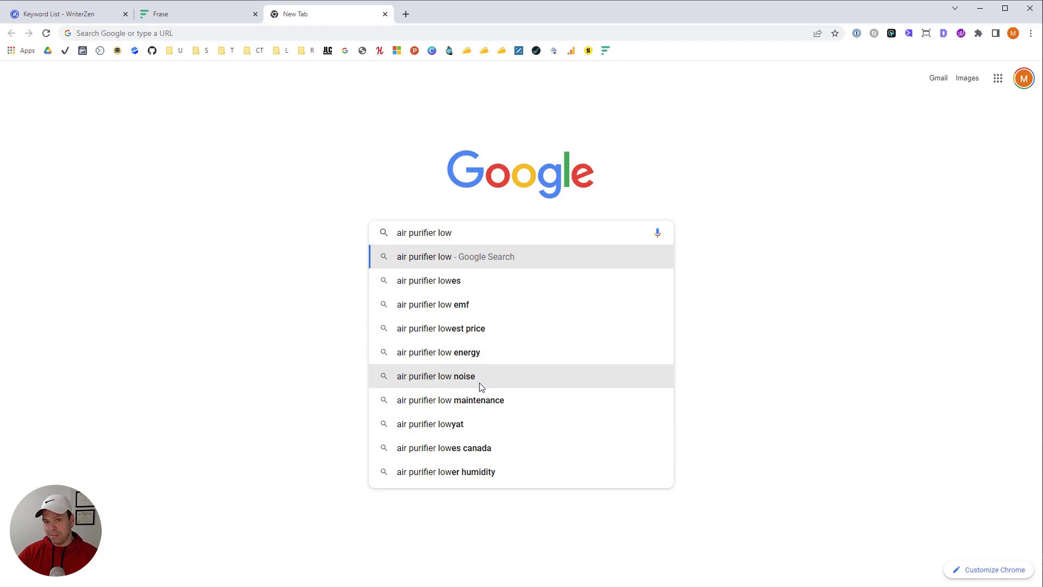
left_click(461, 384)
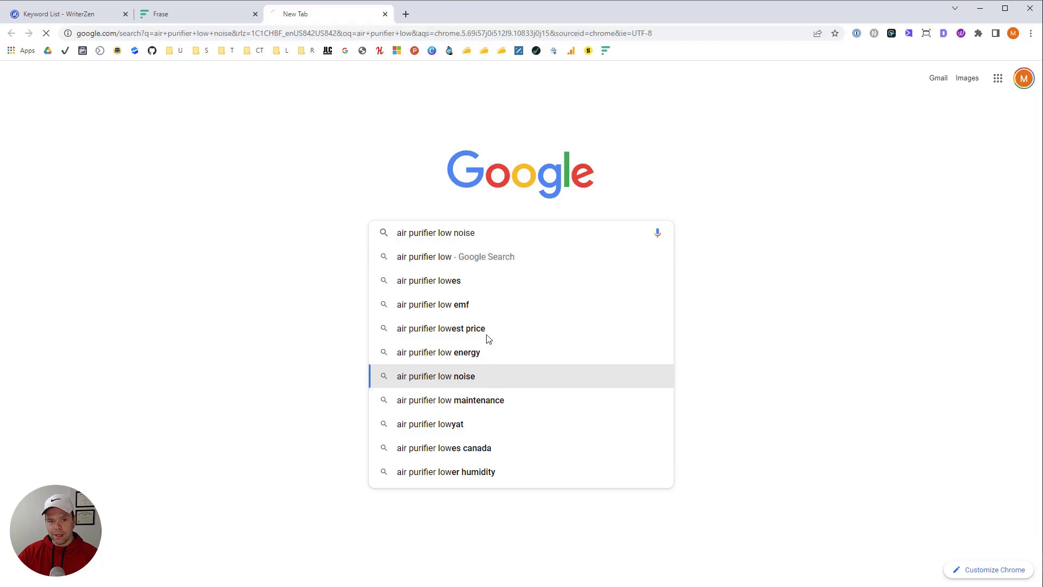
Examine how the Google results and related questions word low-noise air purifiers, and close the search tab.
scroll(396, 377, "down", 4)
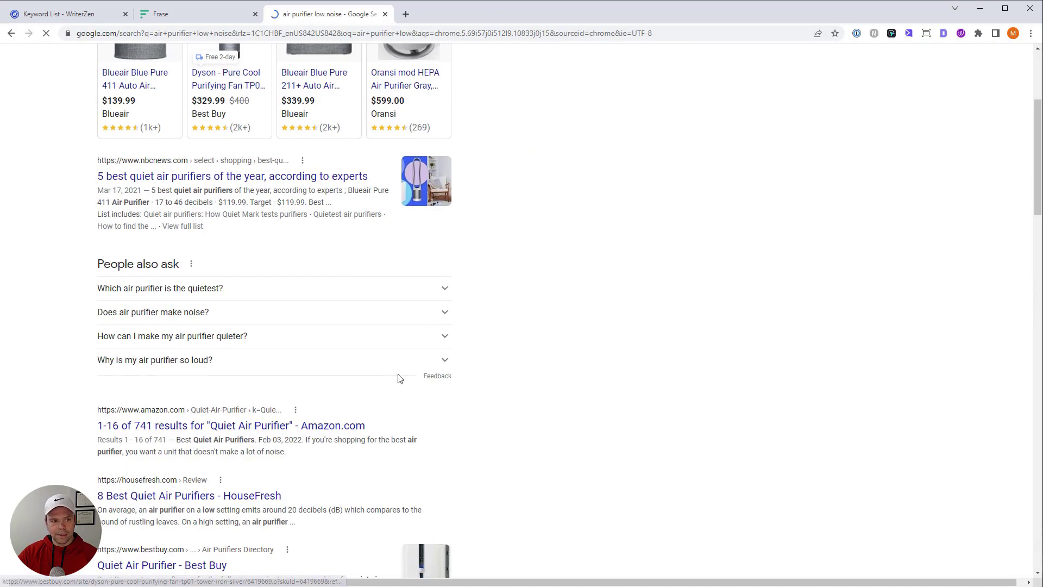
scroll(412, 379, "down", 2)
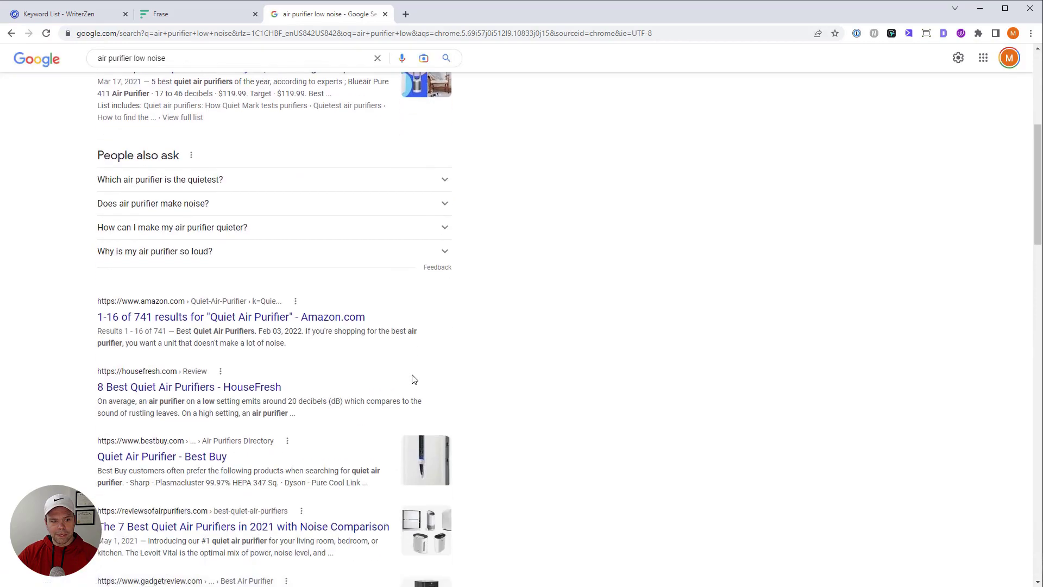
scroll(412, 378, "down", 2)
scroll(423, 383, "up", 4)
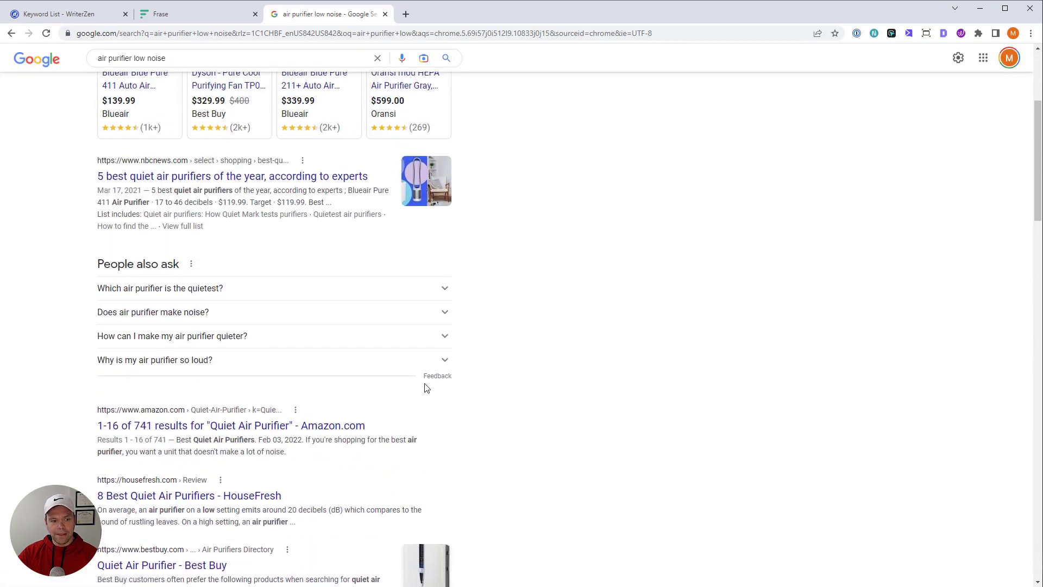
scroll(426, 387, "down", 6)
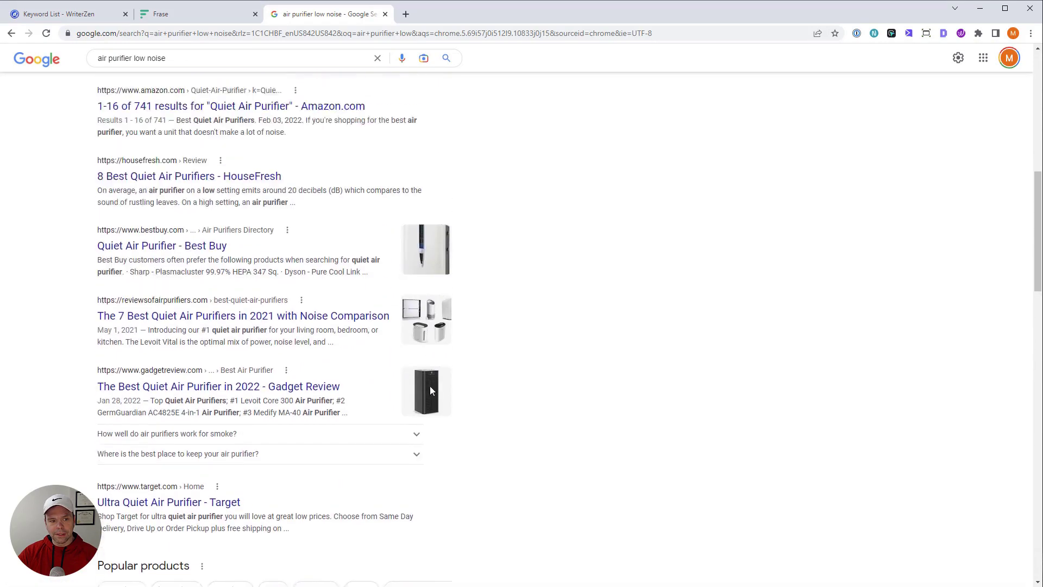
scroll(430, 389, "up", 2)
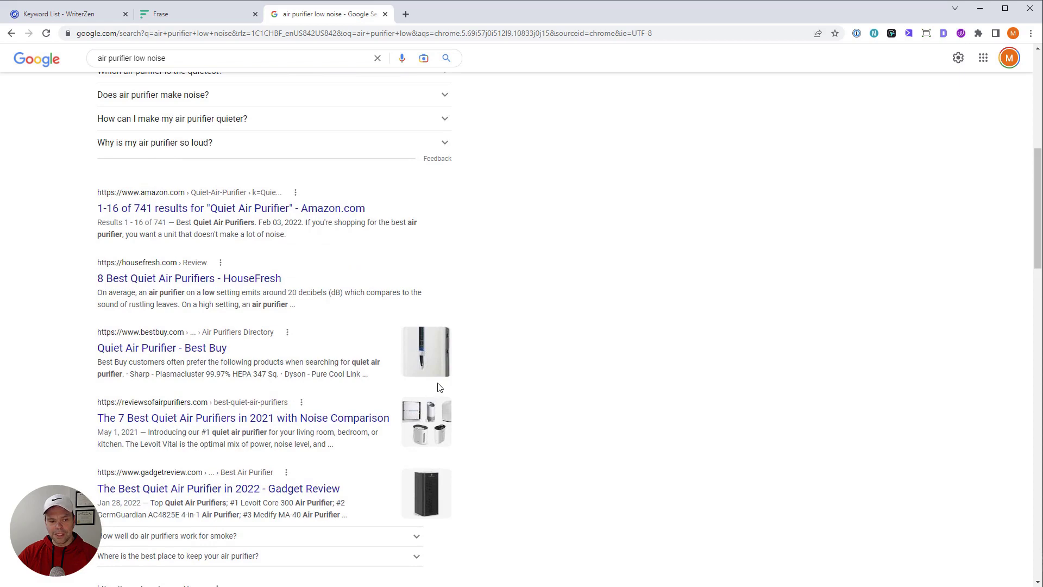
scroll(443, 377, "up", 2)
left_click_drag(92, 323, 17, 310)
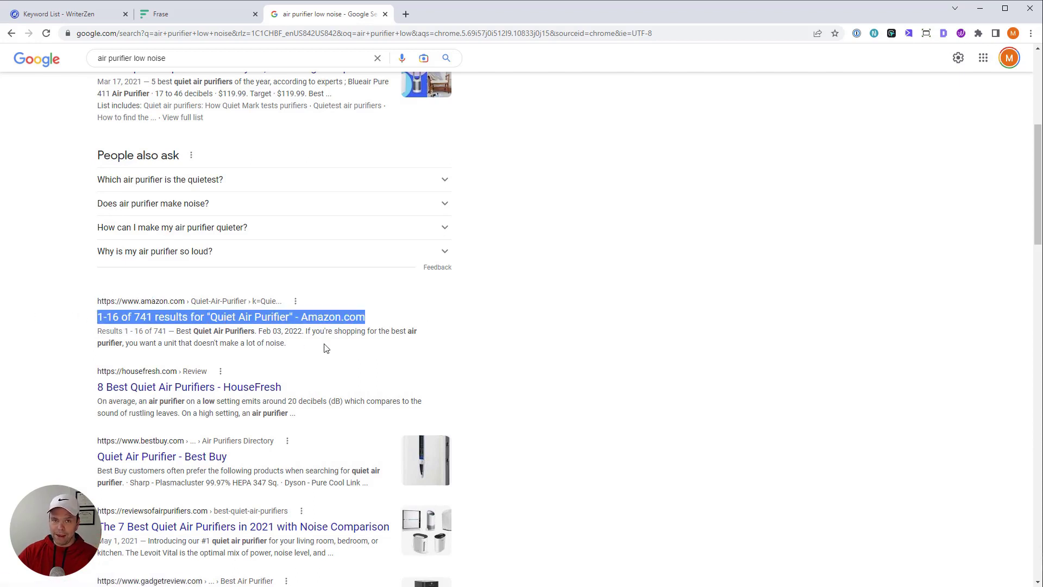
scroll(340, 333, "up", 6)
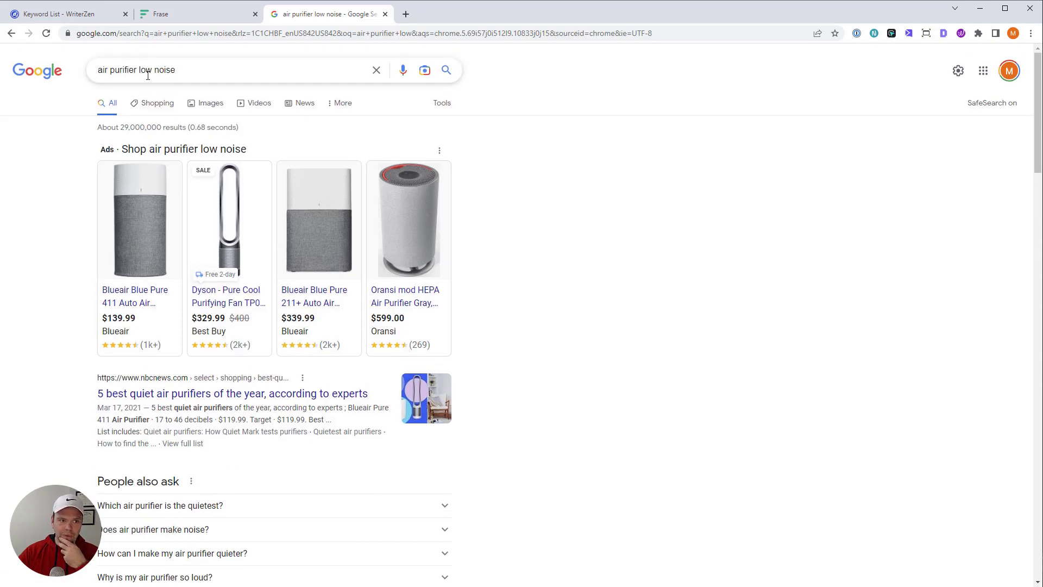
left_click(385, 15)
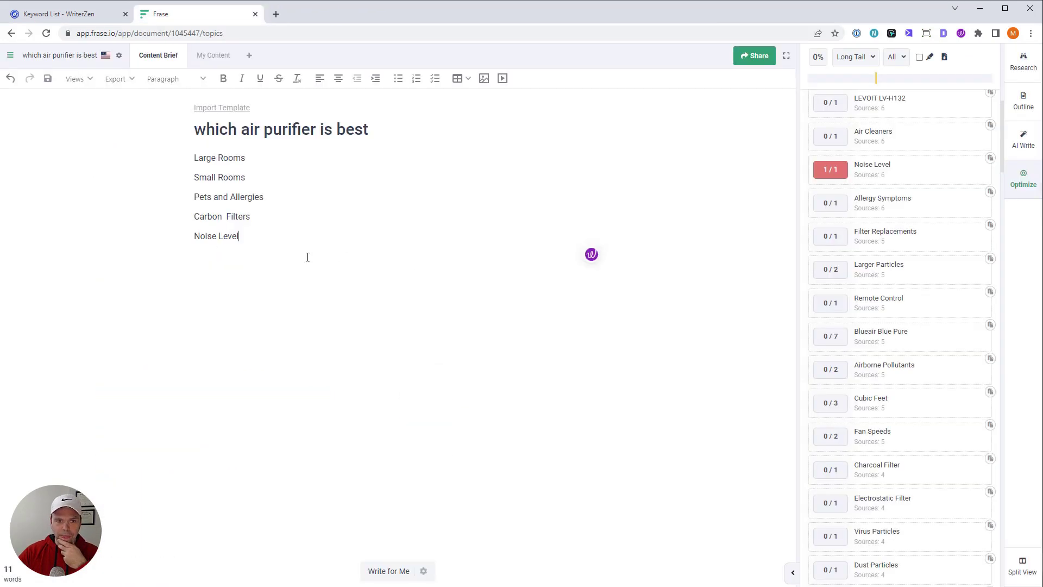
Replace the "Noise Level" line with "Low Noise" and start a new line below it.
triple_click(226, 239)
type("Low")
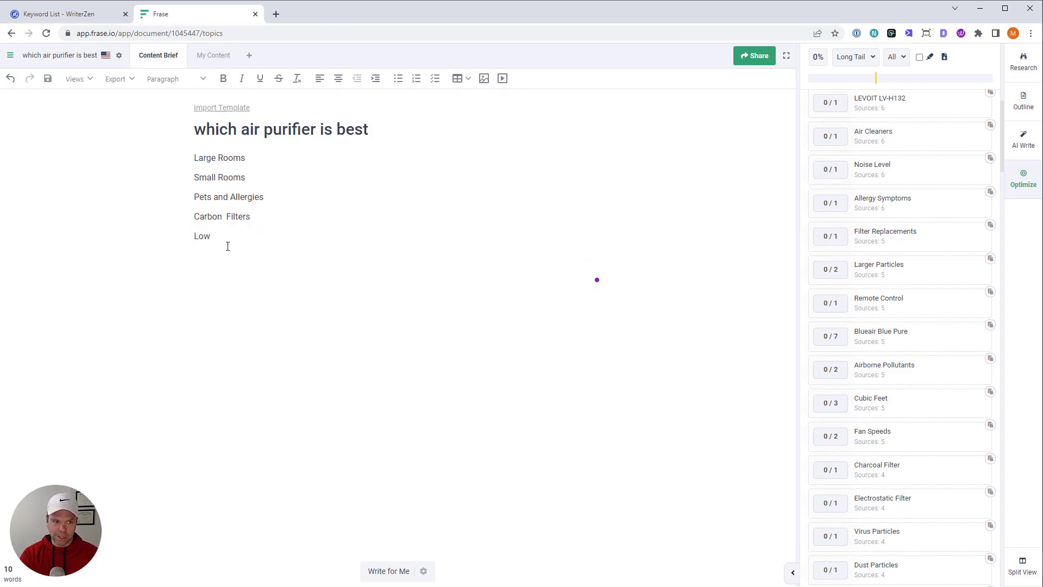
type(" Noise")
key("Return")
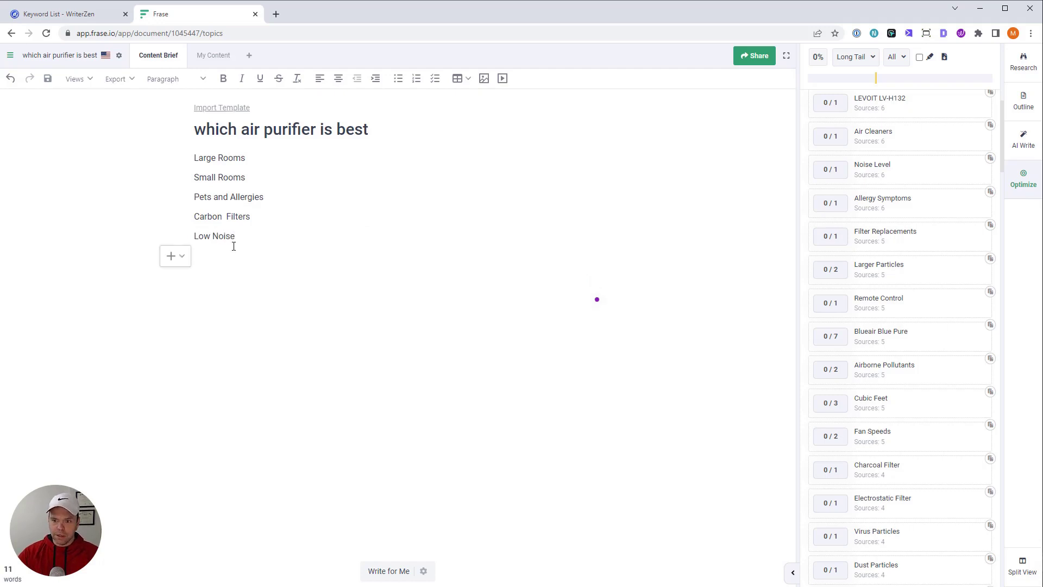
Remove the extra space in "Carbon Filters" and add a "Dust" line below "Low Noise".
scroll(922, 482, "down", 6)
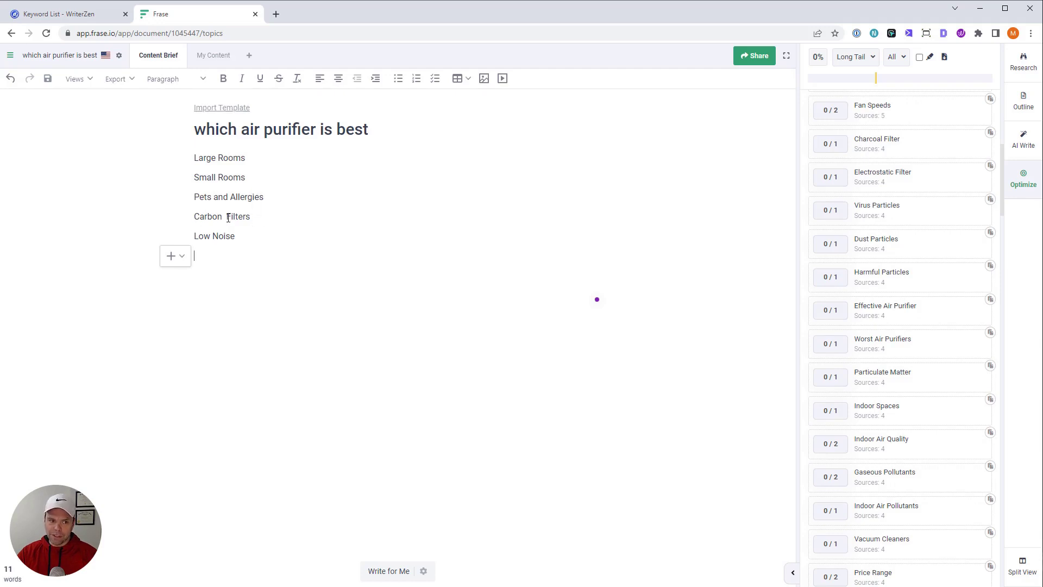
scroll(935, 133, "down", 2)
type("Dust")
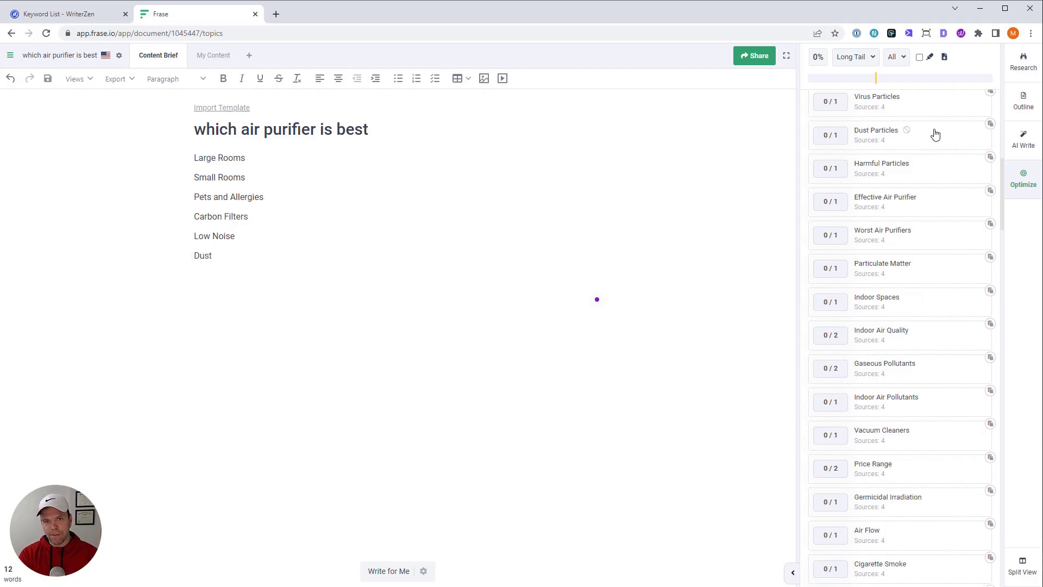
key("Return")
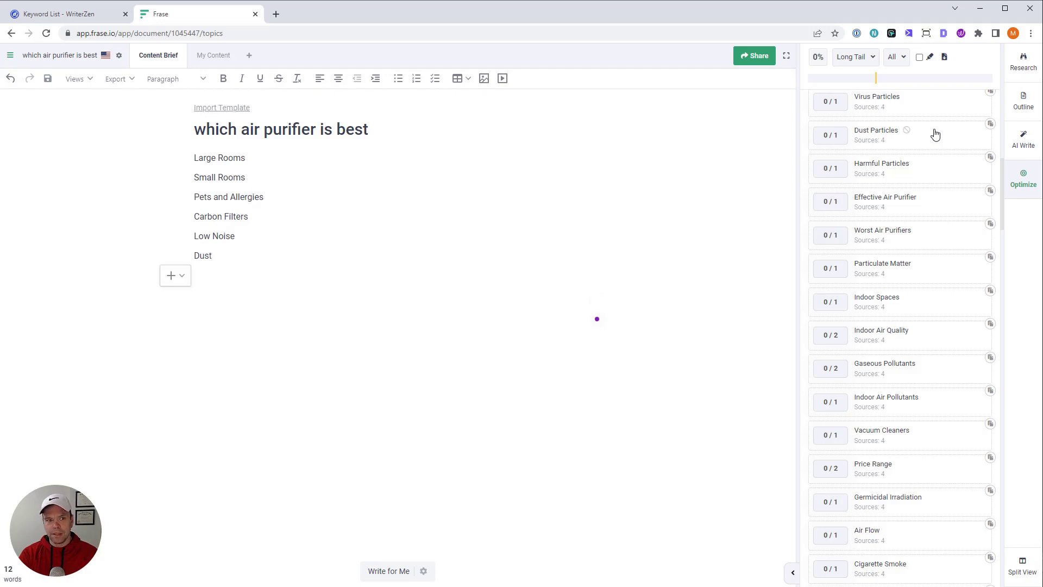
Add "Viruses" and "UV Light" as new lines at the end of the section list.
type("Viruses")
key("Return")
scroll(908, 367, "down", 8)
type("UV L")
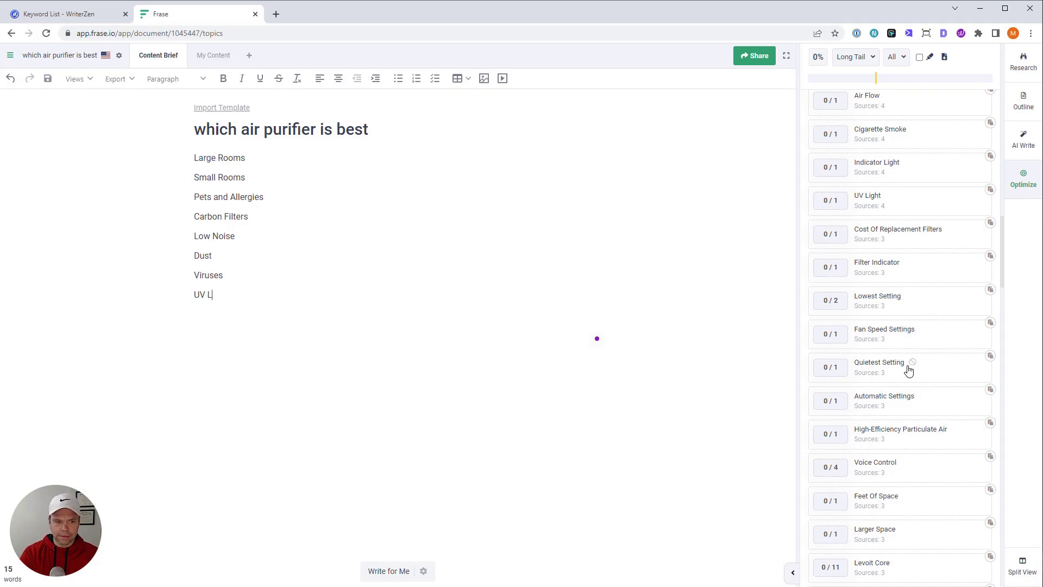
type("ight")
scroll(908, 369, "down", 10)
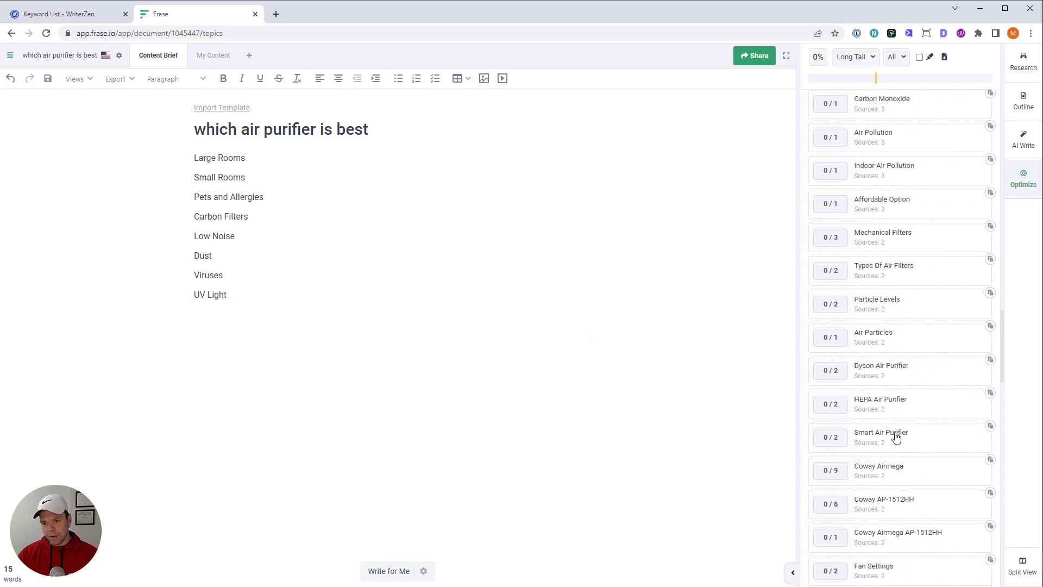
Format all section lines from "Large Rooms" to "UV Light" as Heading 2.
scroll(908, 468, "up", 18)
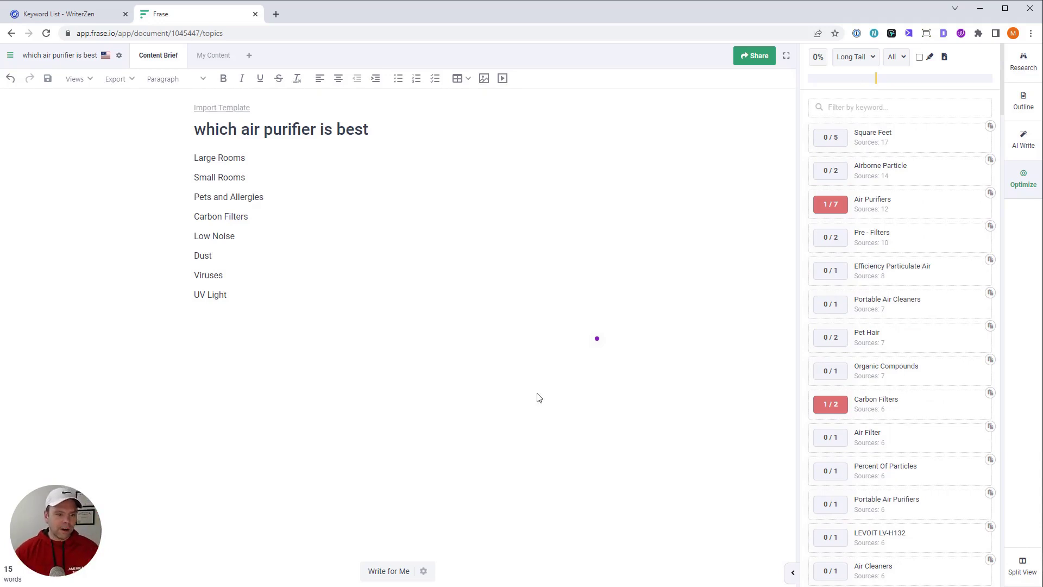
left_click_drag(235, 301, 193, 162)
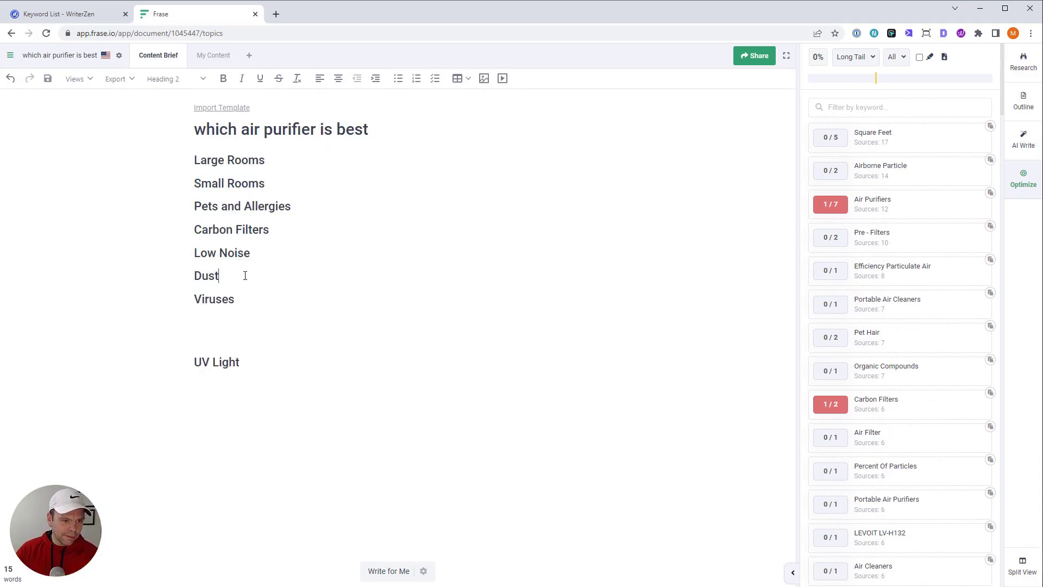
Add empty body lines beneath each section heading from "Large Rooms" through "Viruses".
key("Return")
key("Return")
left_click(274, 255)
key("Return")
left_click(293, 230)
key("Return")
left_click(312, 206)
key("Return")
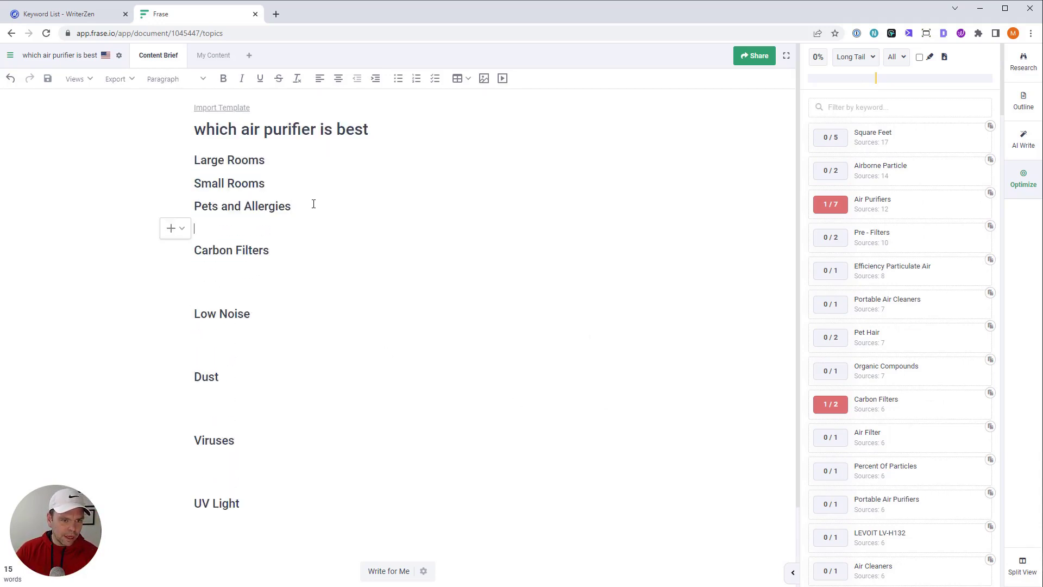
left_click(313, 182)
key("Return")
left_click(316, 163)
key("Return")
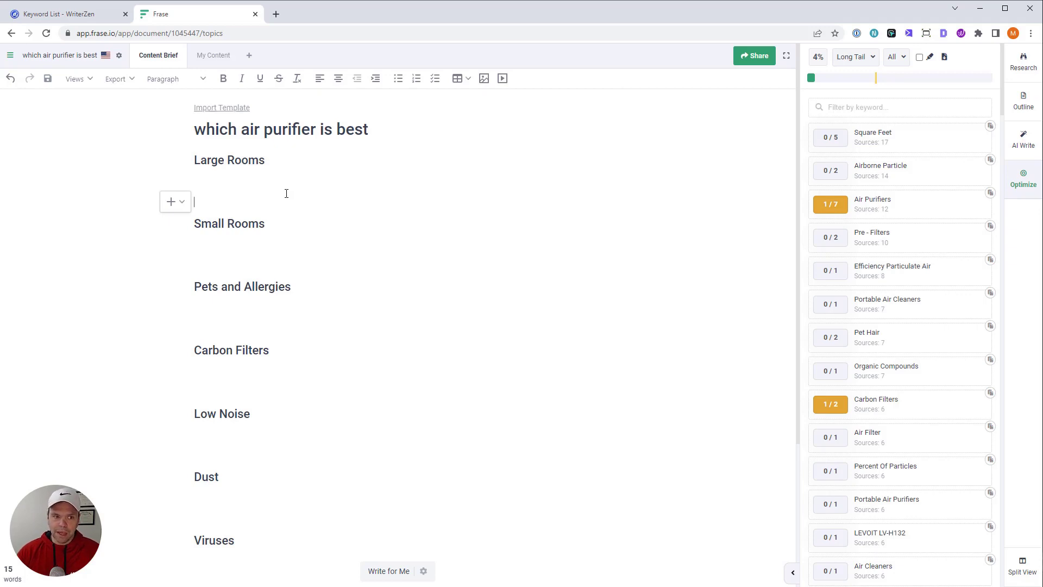
left_click(255, 187)
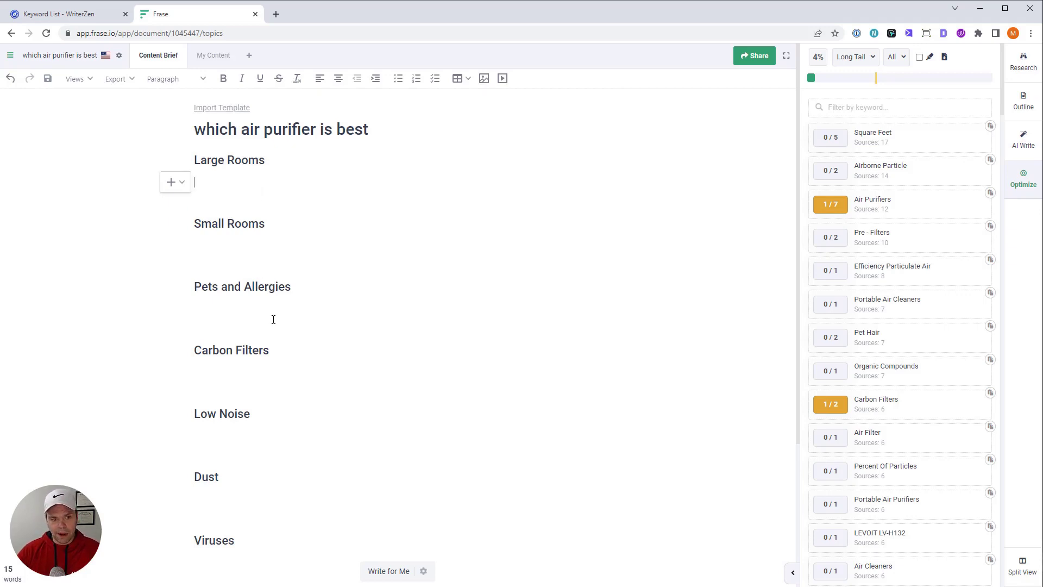
scroll(281, 320, "down", 2)
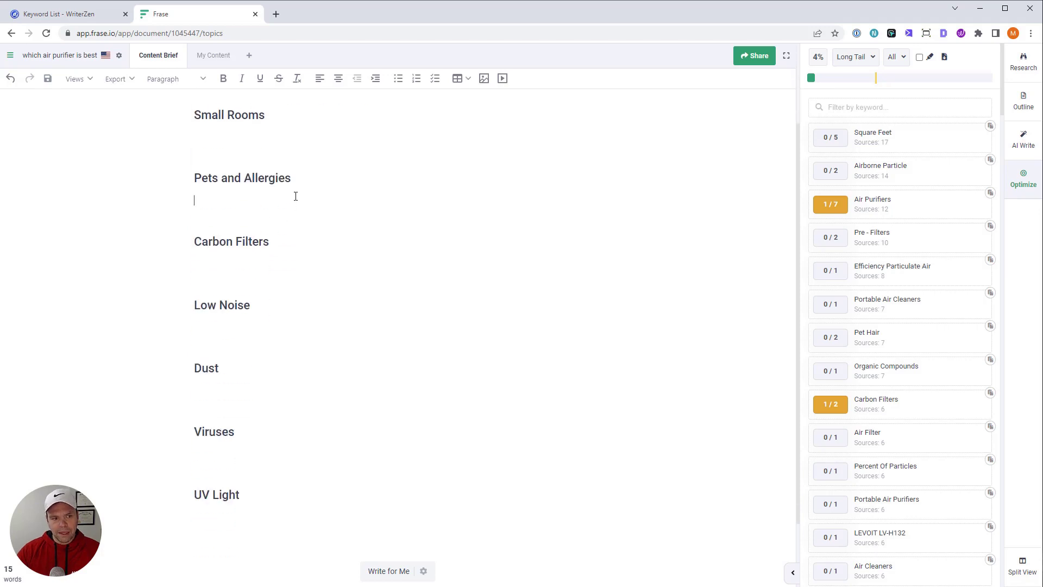
scroll(352, 258, "up", 2)
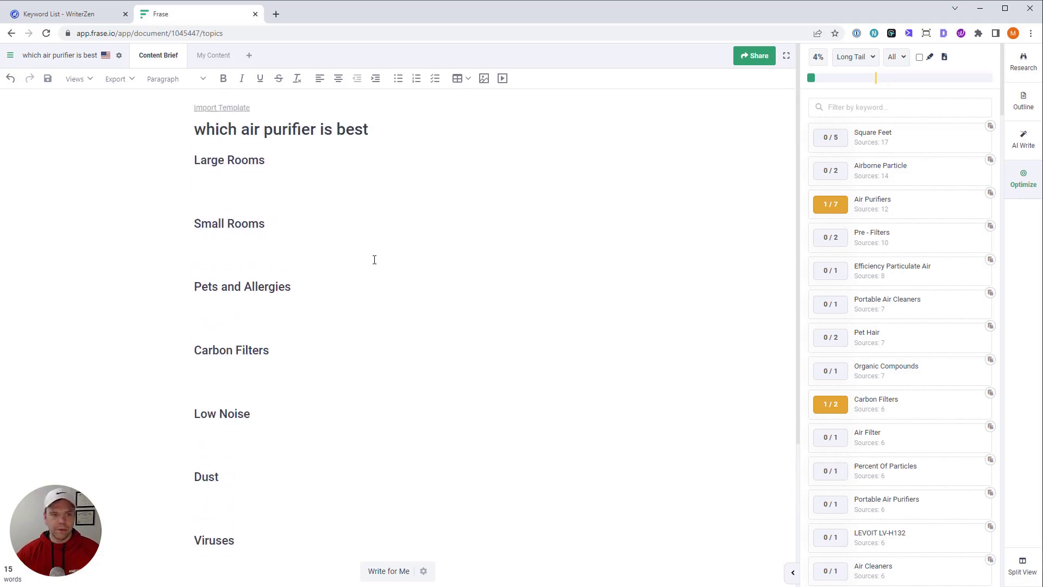
Add an empty line under the article title, then find and open the community AI template "[RT] Intro Generator (V2.0)" by searching for "intro".
left_click(360, 131)
key("Return")
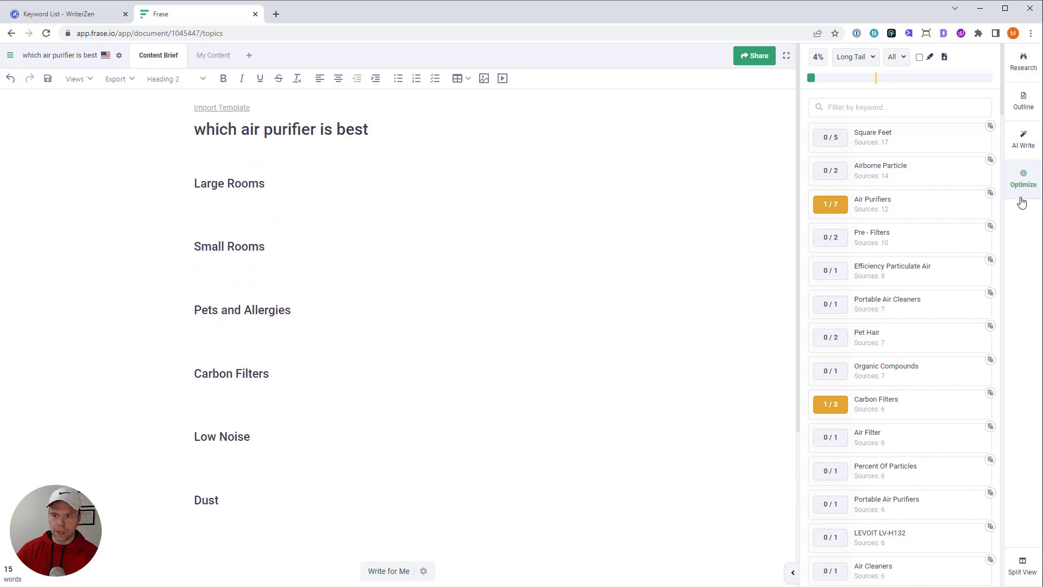
left_click(1023, 140)
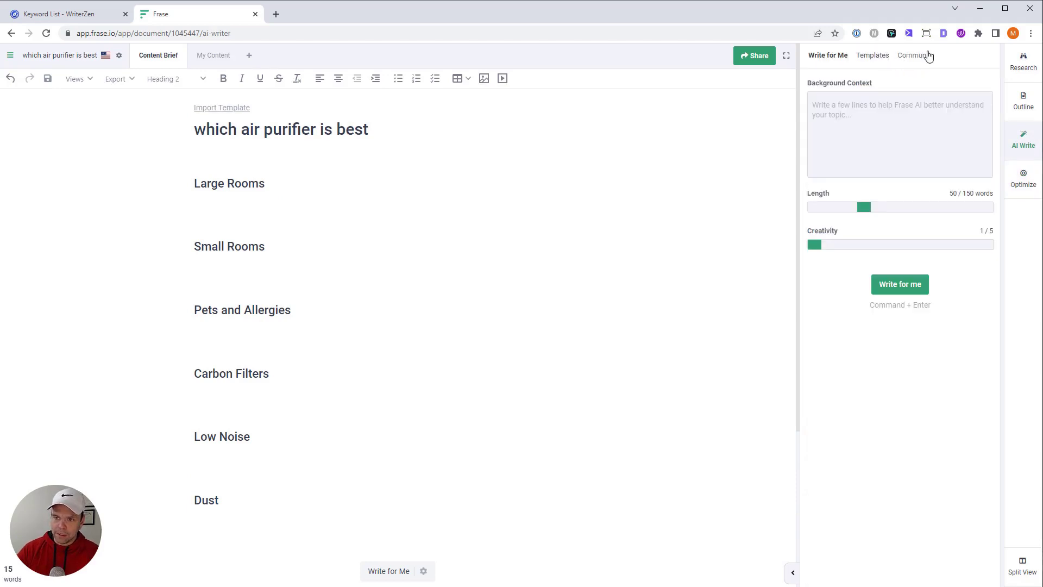
left_click(928, 55)
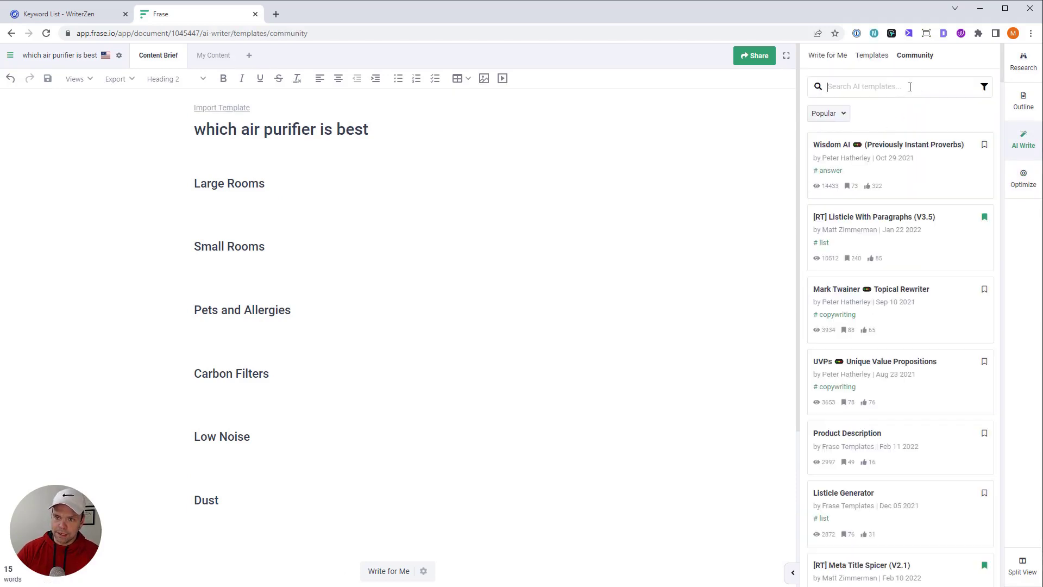
type("intro")
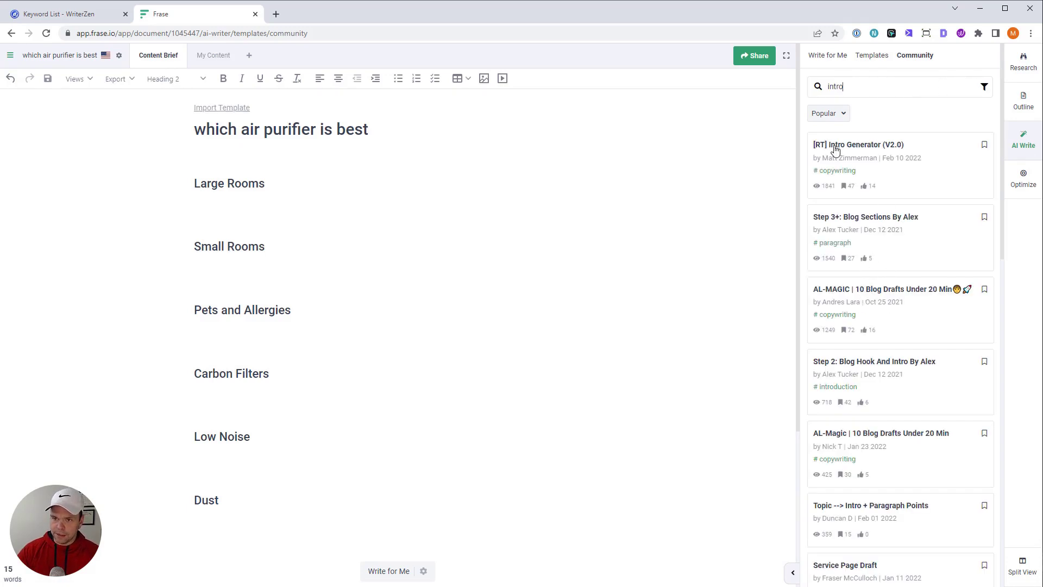
left_click(864, 146)
left_click(858, 213)
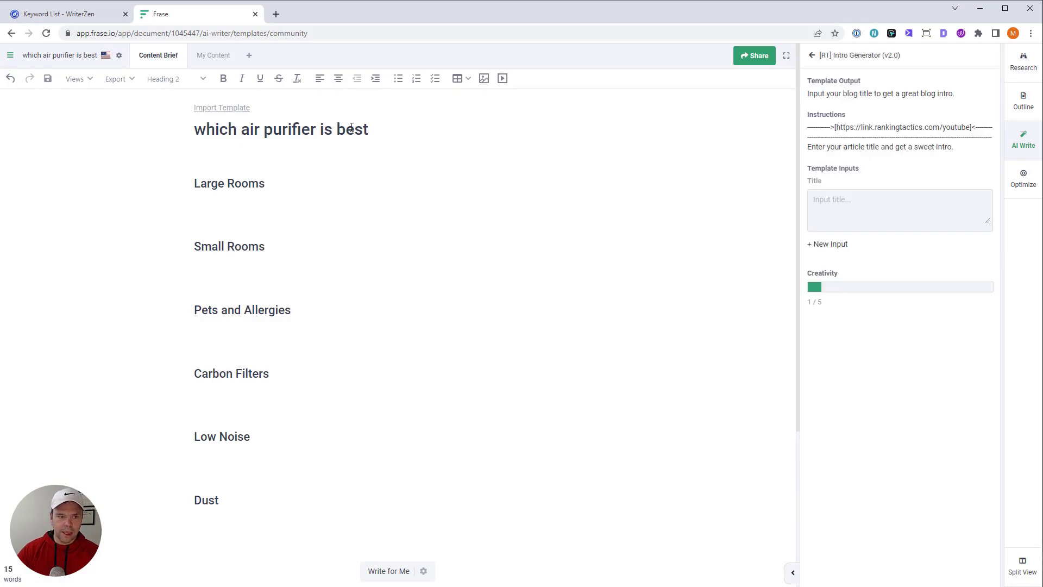
Copy the article title "which air purifier is best" into the intro template's title input.
triple_click(368, 129)
key("ctrl+c")
left_click(882, 205)
key("ctrl+v")
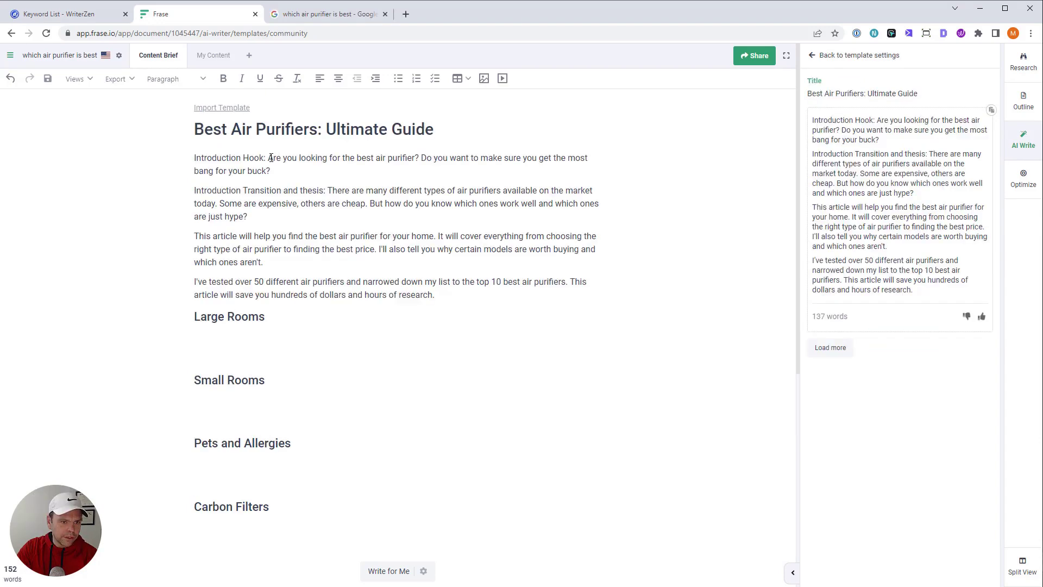
Remove the "Introduction Hook:" and "Introduction Transition and thesis:" labels from the first generated introduction.
left_click_drag(272, 158, 194, 158)
key("BackSpace")
left_click_drag(335, 178, 194, 177)
key("BackSpace")
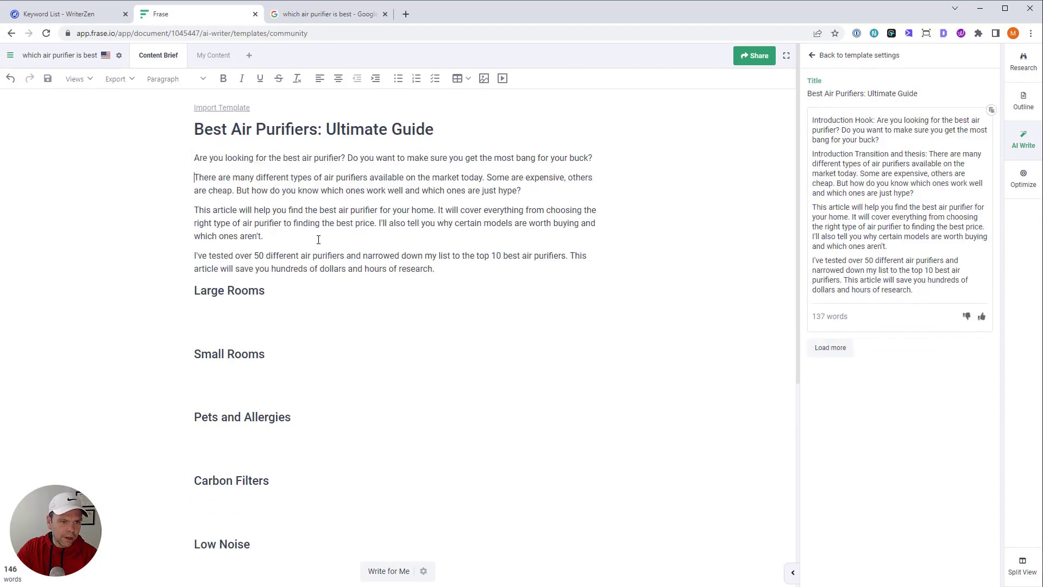
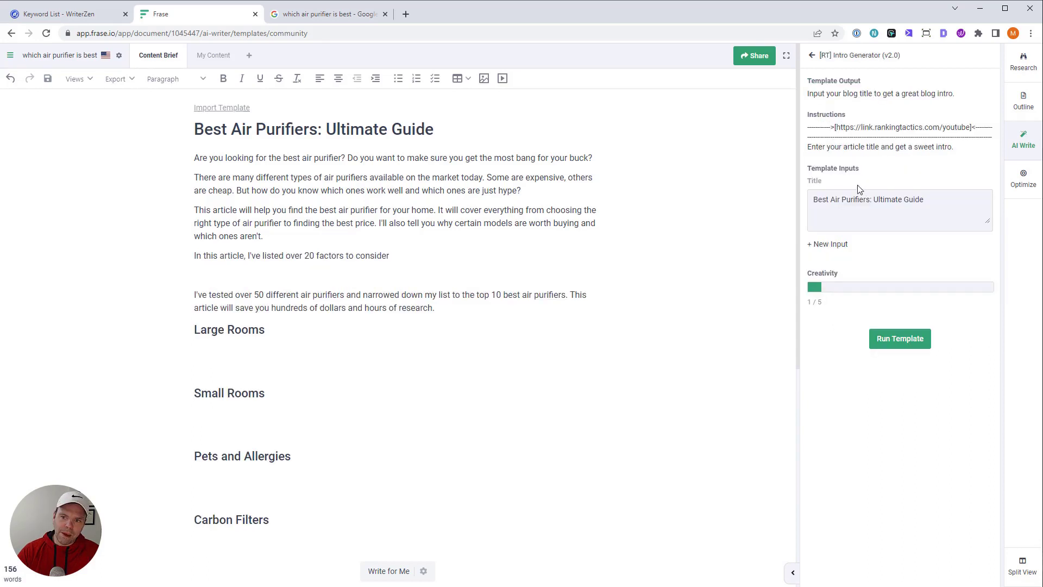
Replace the template title with "20 factors to consdier when buying the best air purifier" and run the intro template.
left_click_drag(924, 200, 706, 179)
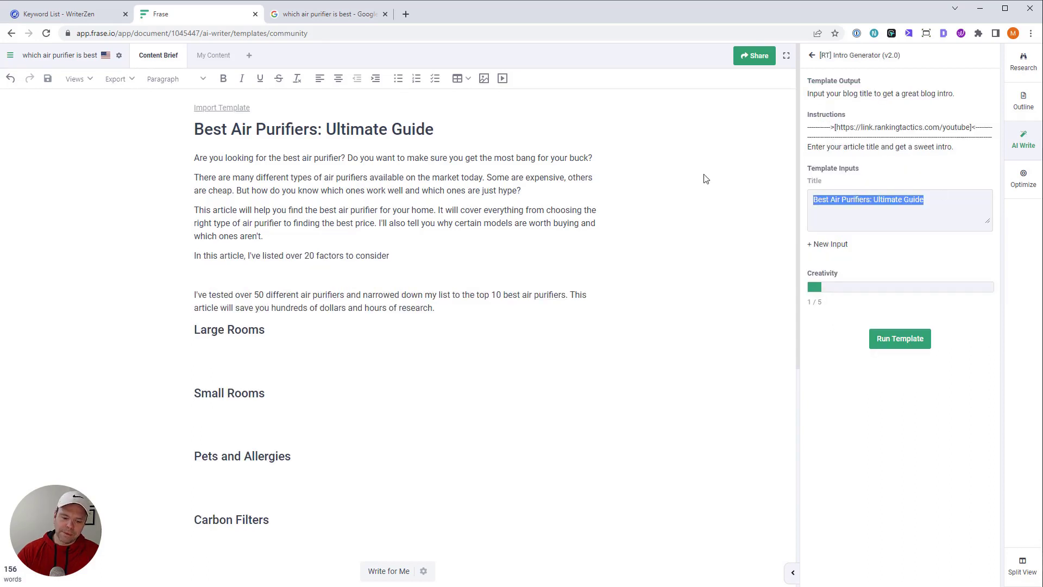
left_click_drag(196, 128, 317, 130)
left_click_drag(925, 199, 748, 188)
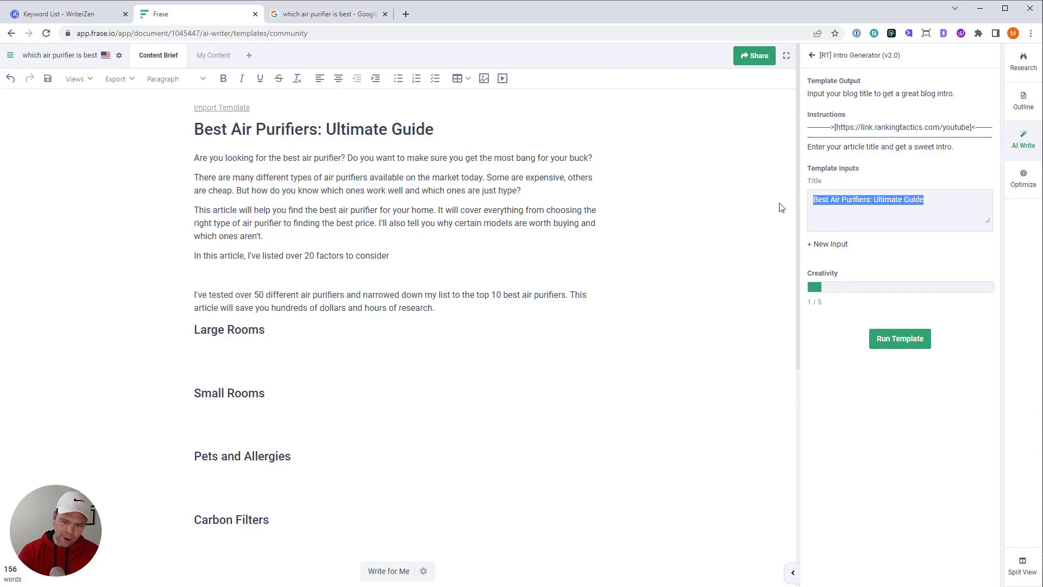
type("20 factors to consdier when buying the best air purifier")
left_click(902, 340)
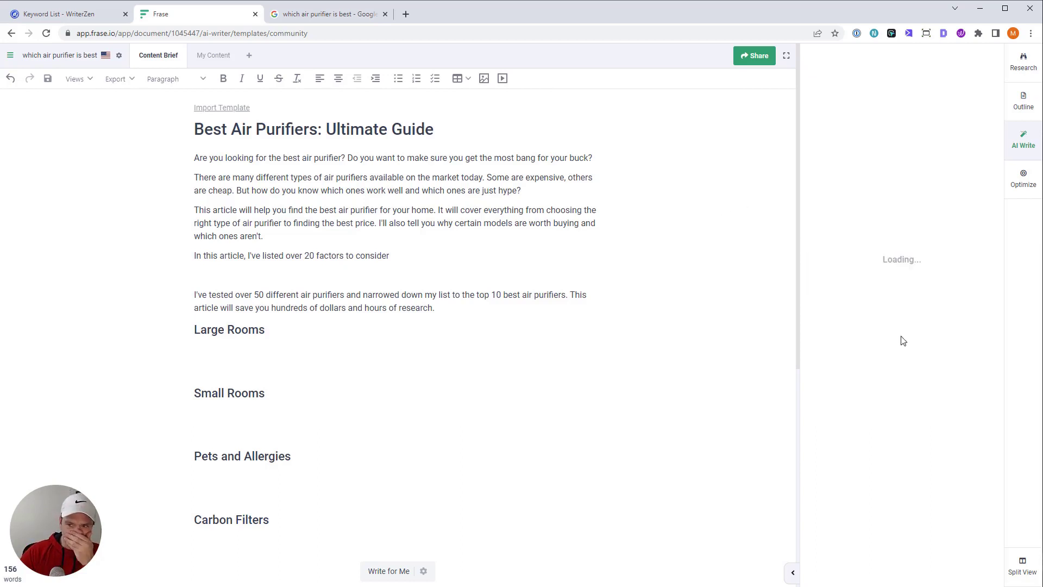
Delete the old introduction under the article title and insert the second generated one, ending with "This guide will help you make the best decision".
left_click_drag(435, 307, 194, 156)
key("BackSpace")
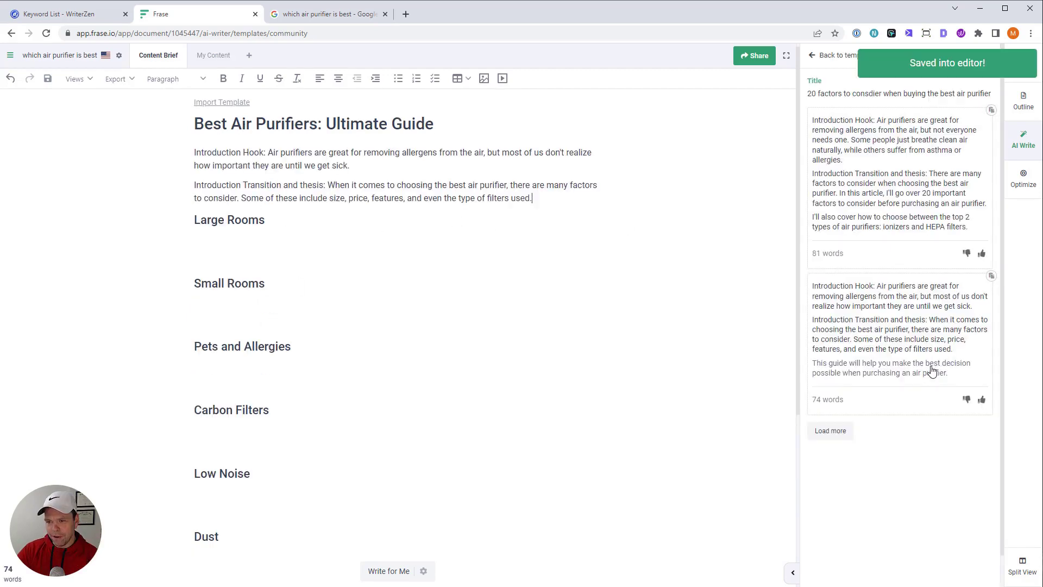
left_click(934, 371)
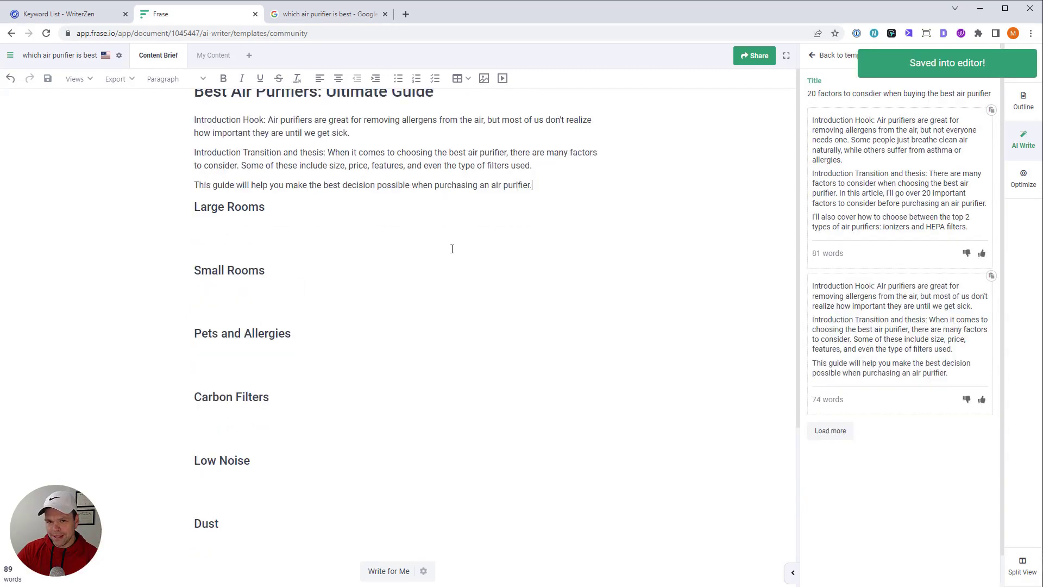
Strip the "Introduction Hook:" and "Introduction Transition and thesis:" labels from the newly inserted introduction paragraphs.
left_click_drag(268, 118, 186, 122)
key("BackSpace")
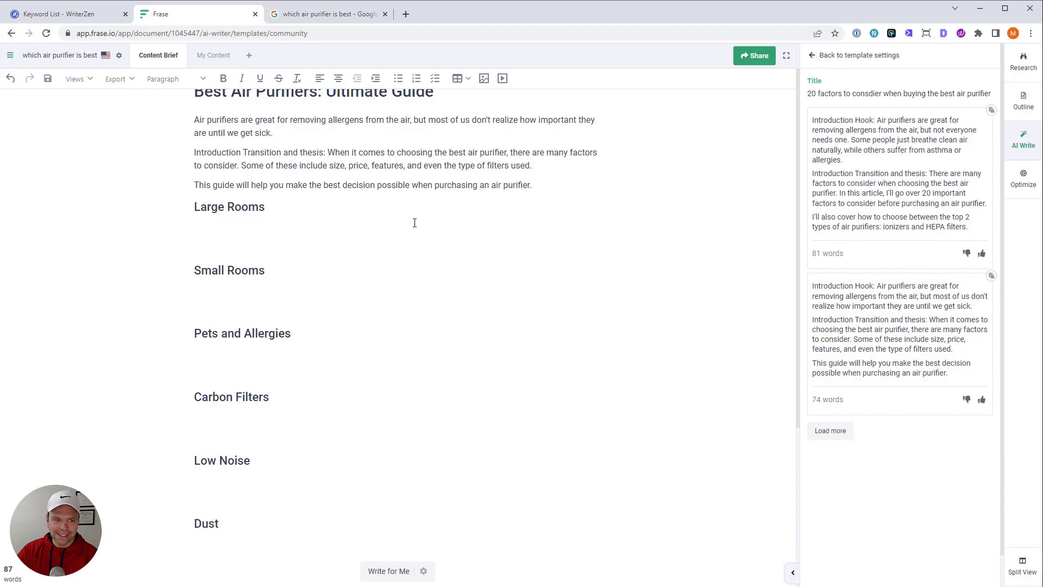
left_click_drag(326, 152, 194, 153)
key("BackSpace")
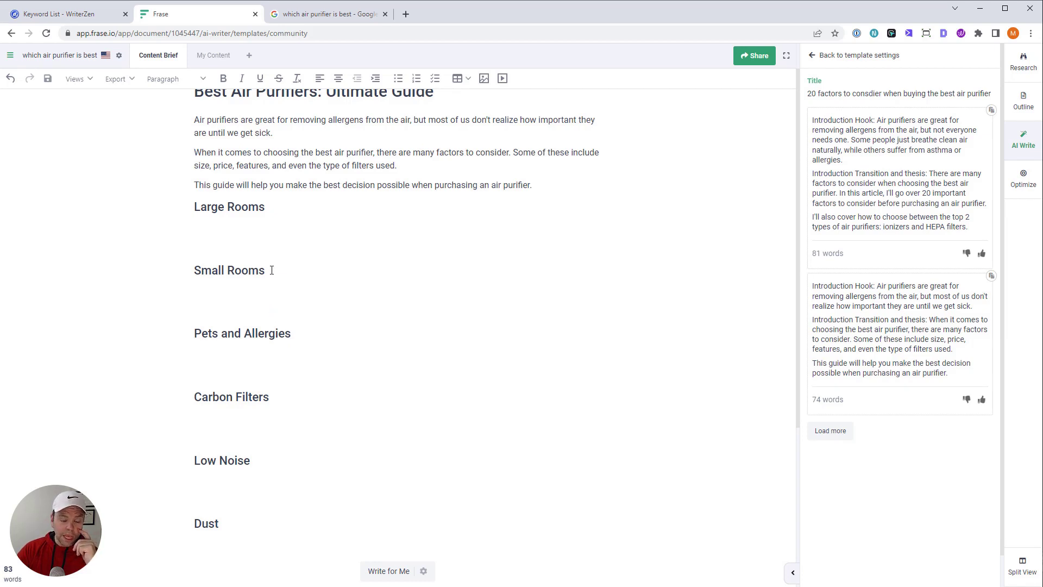
Move the "Pets and Allergies" heading above "Large Rooms" as the first section, with an empty body line beneath it.
scroll(246, 479, "down", 4)
scroll(250, 349, "up", 2)
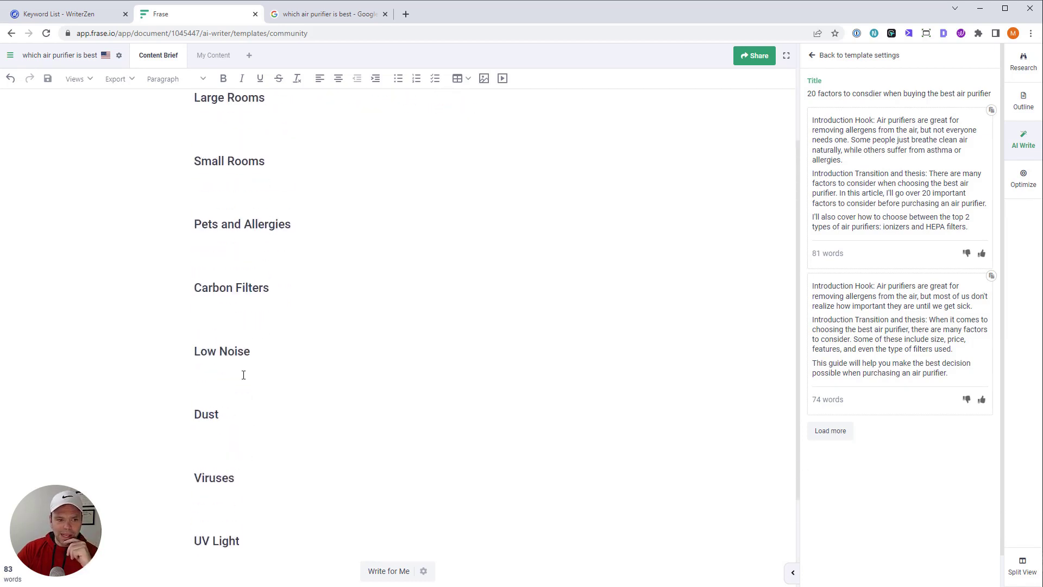
scroll(262, 397, "up", 2)
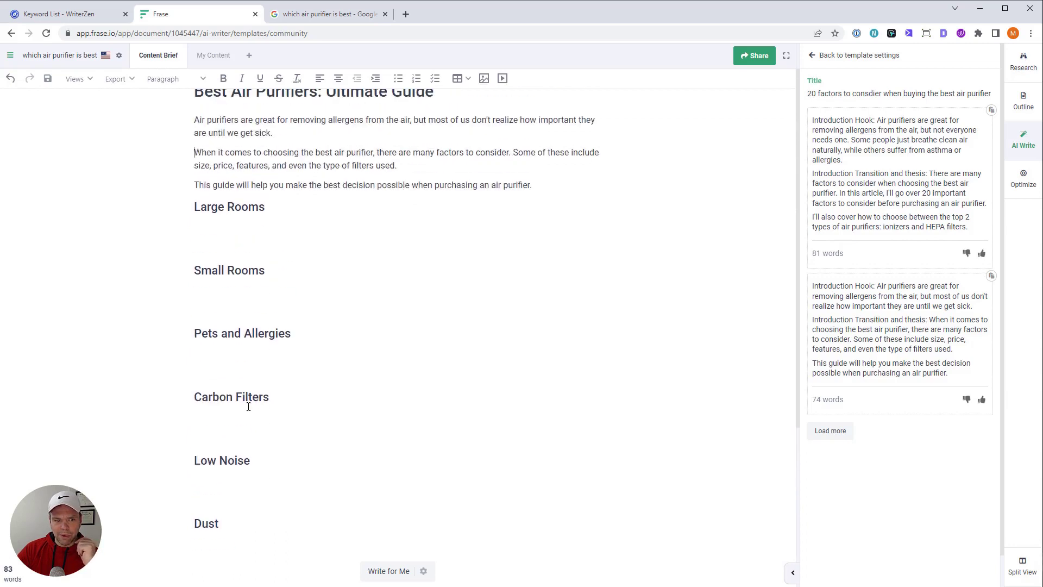
left_click_drag(300, 338, 201, 332)
key("ctrl+c")
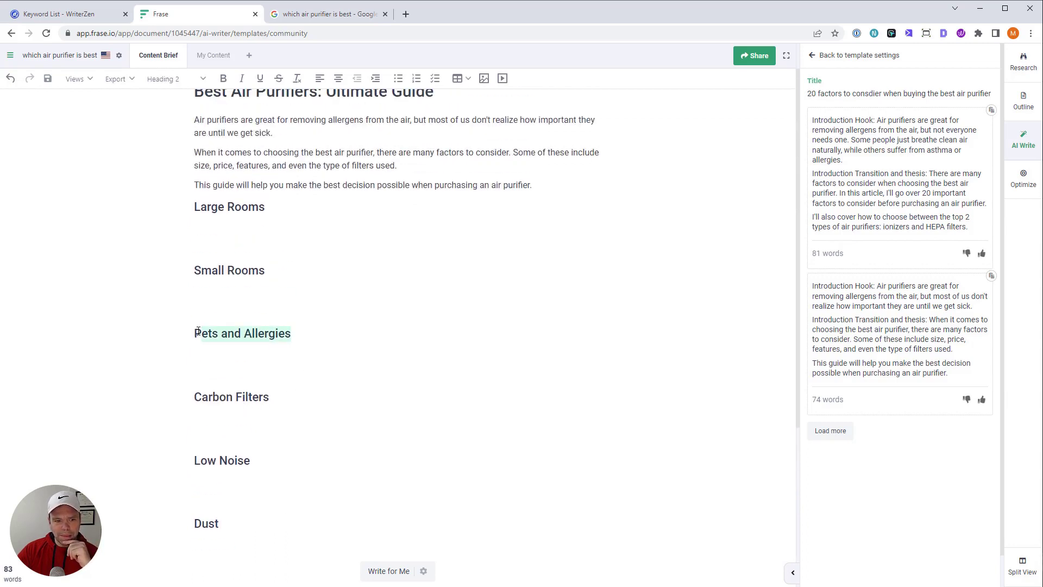
key("BackSpace")
key("BackSpace")
key("BackSpace")
key("BackSpace")
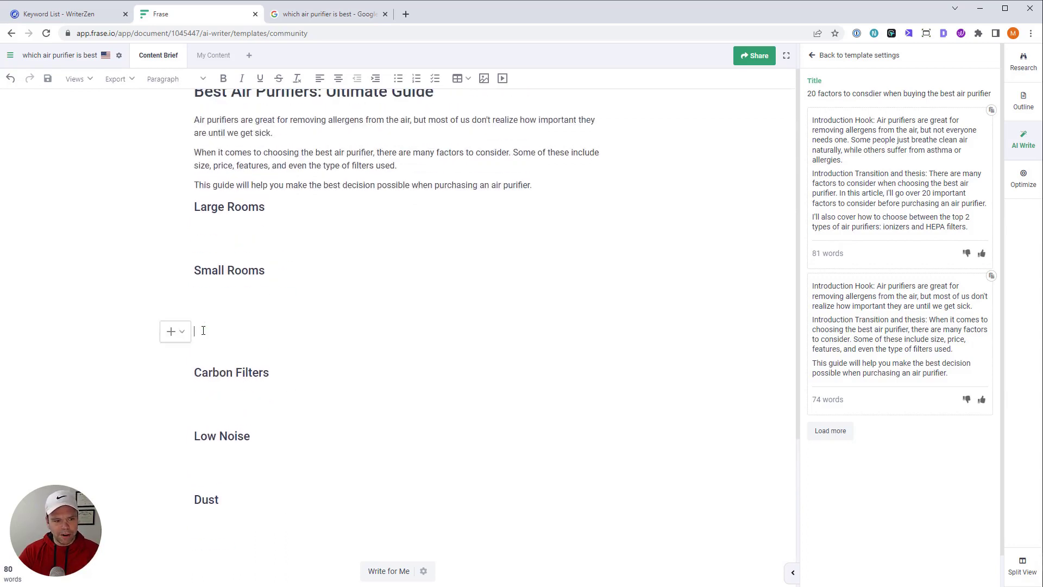
key("Up")
key("Up")
key("Return")
key("Return")
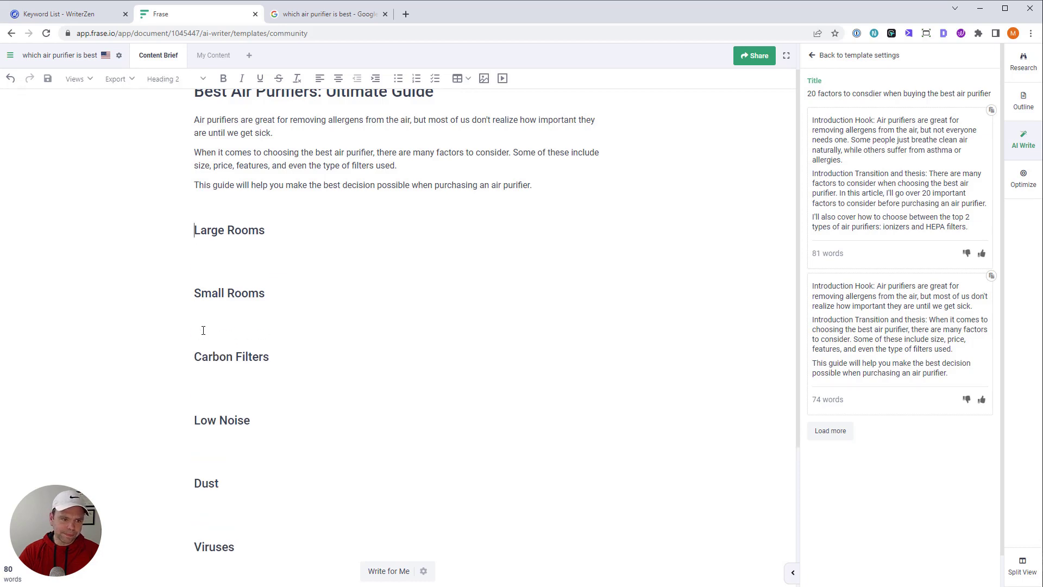
key("Up")
key("Up")
key("ctrl+v")
key("Return")
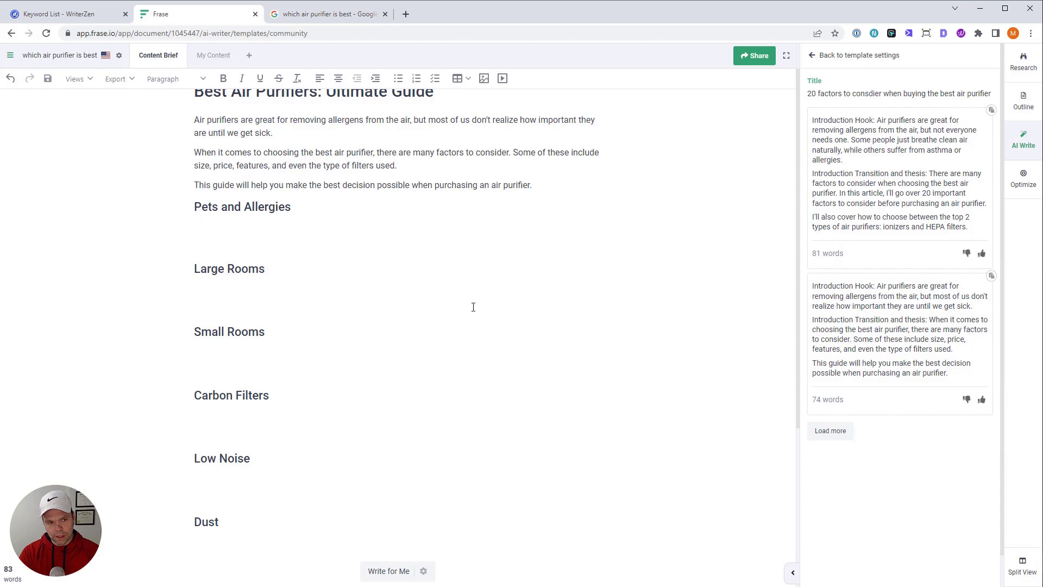
Write "An air purifier is essential if you have allergies from pets. Pets give off" under "Pets and Allergies".
type("An ir")
key("BackSpace")
key("BackSpace")
type("air purifier")
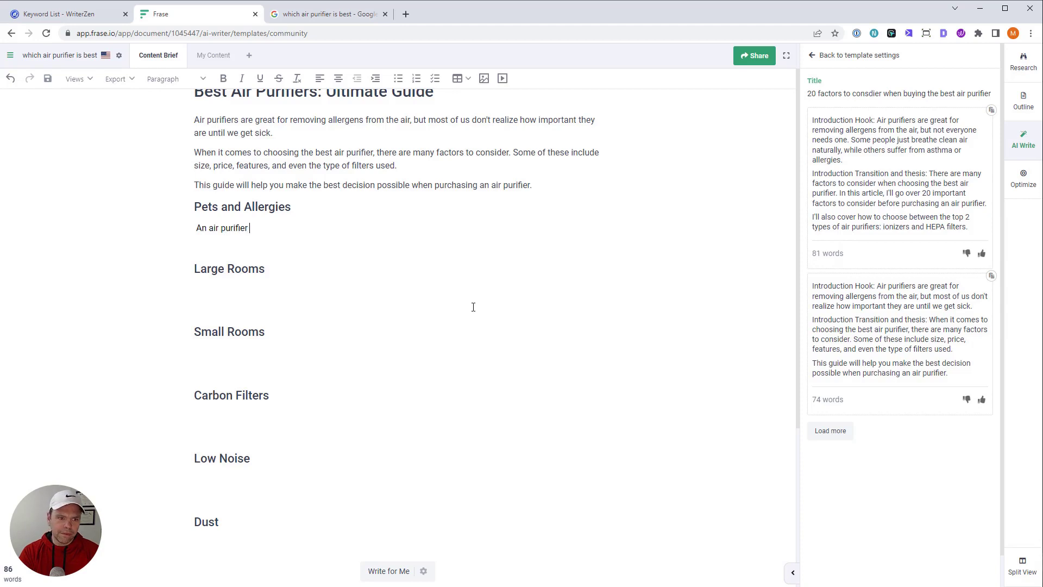
type(" is essential if you ")
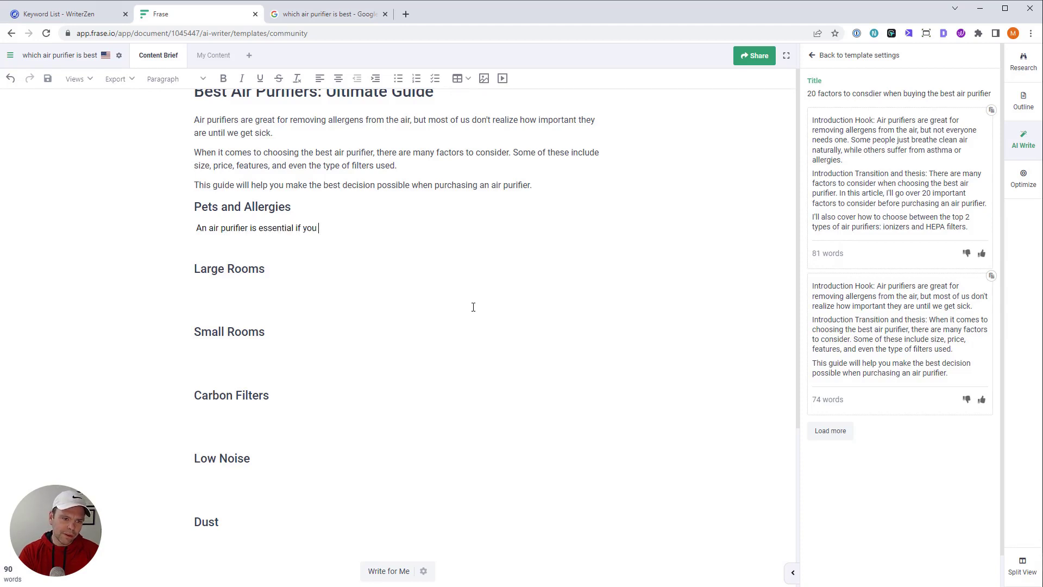
type("have allergies from pets. Pets give off")
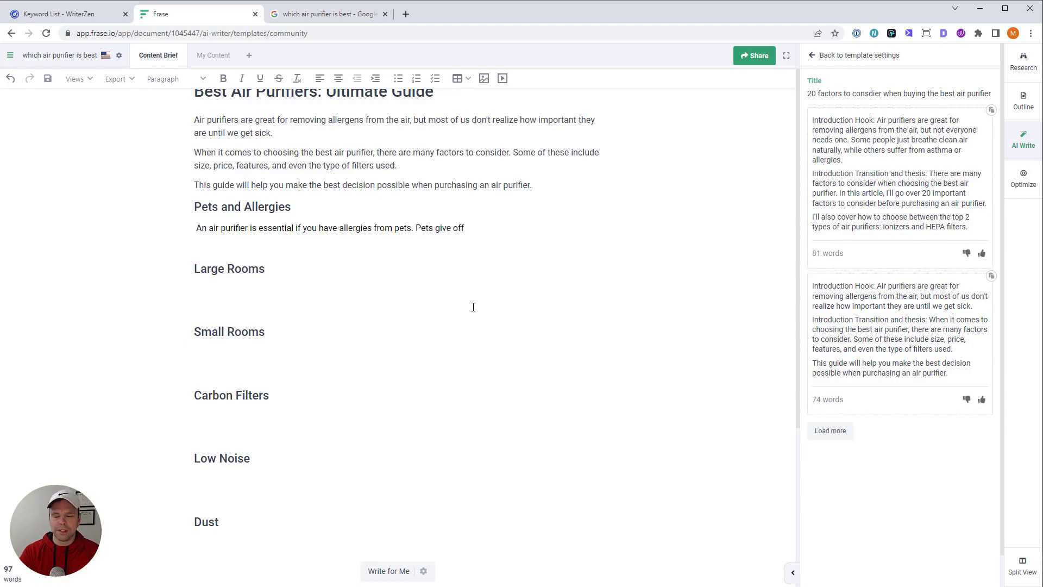
Search the competitors' headings research for "pet" and "allergies" to find material for the pet section.
left_click(1023, 61)
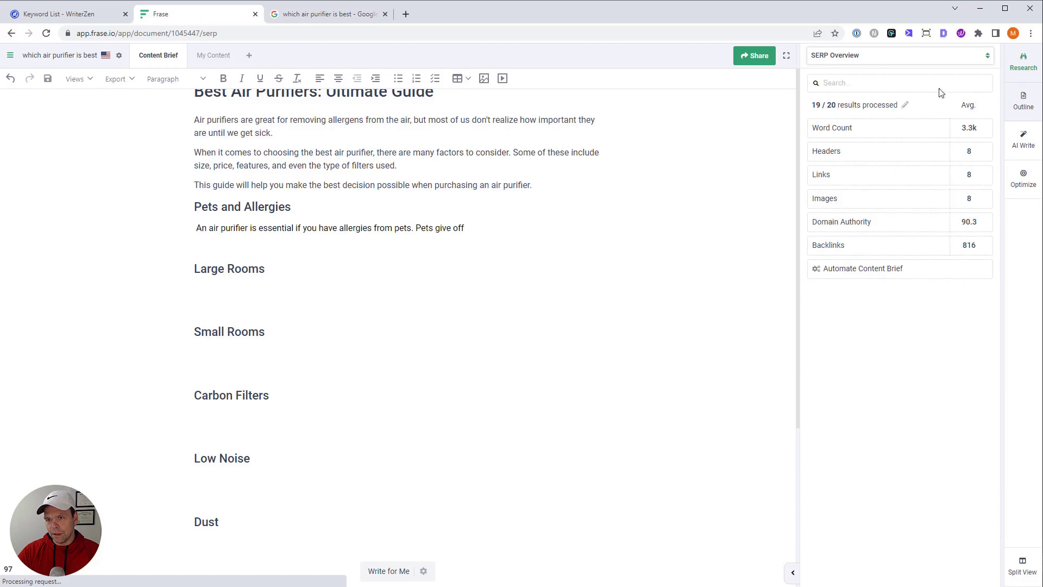
left_click(869, 57)
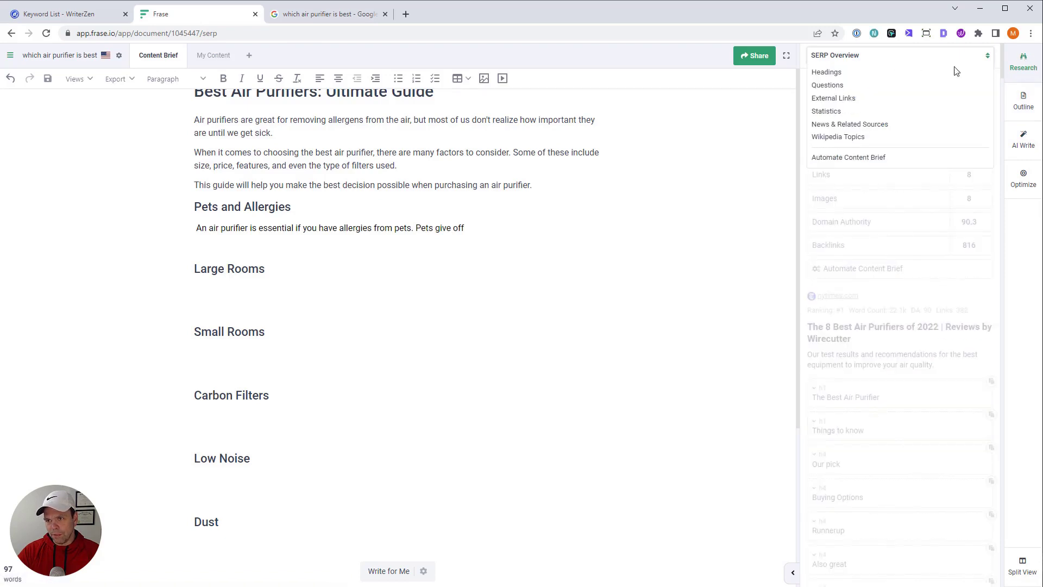
left_click(828, 73)
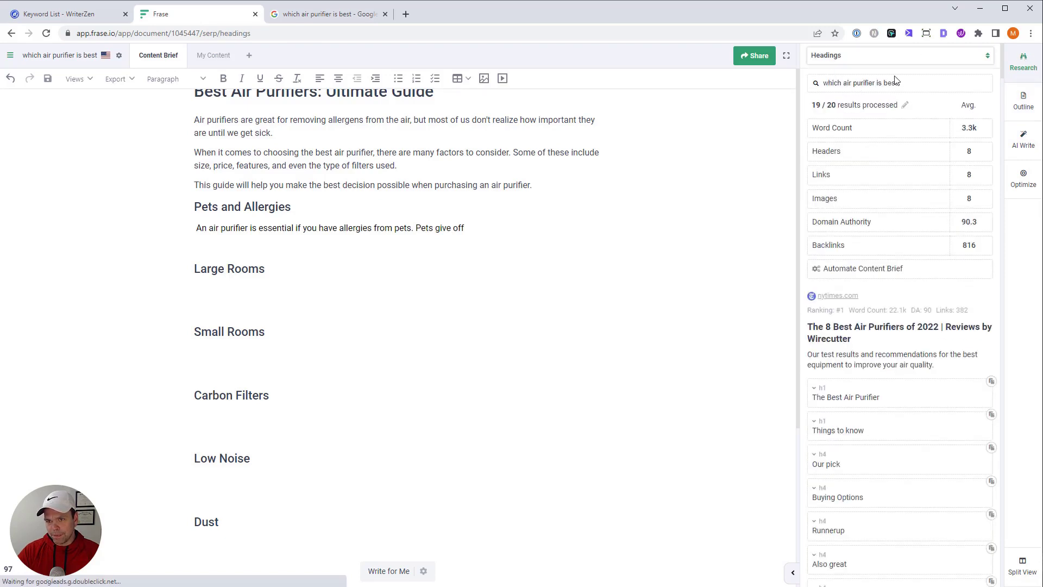
type("pet")
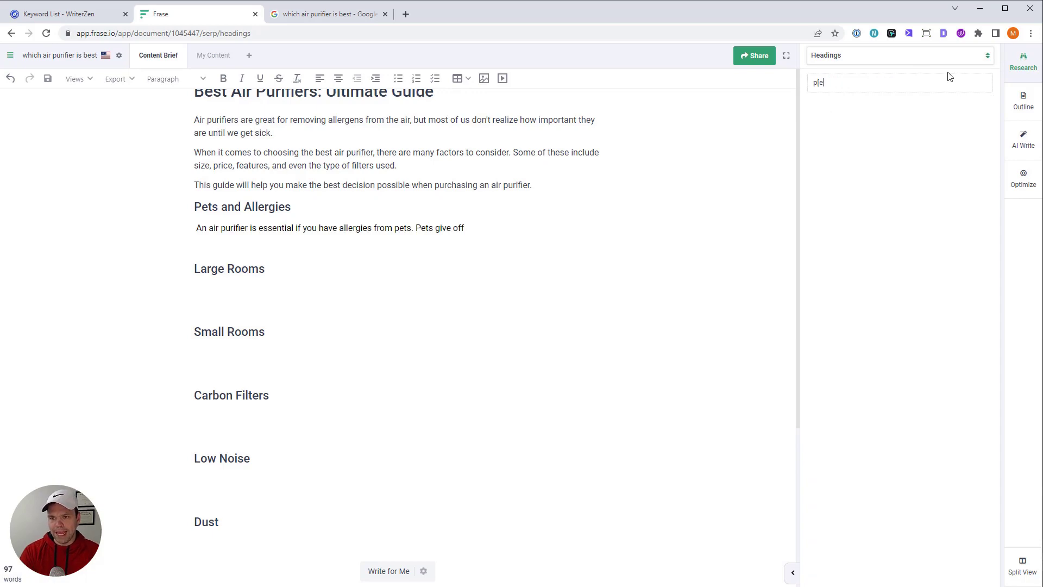
left_click_drag(851, 82, 798, 78)
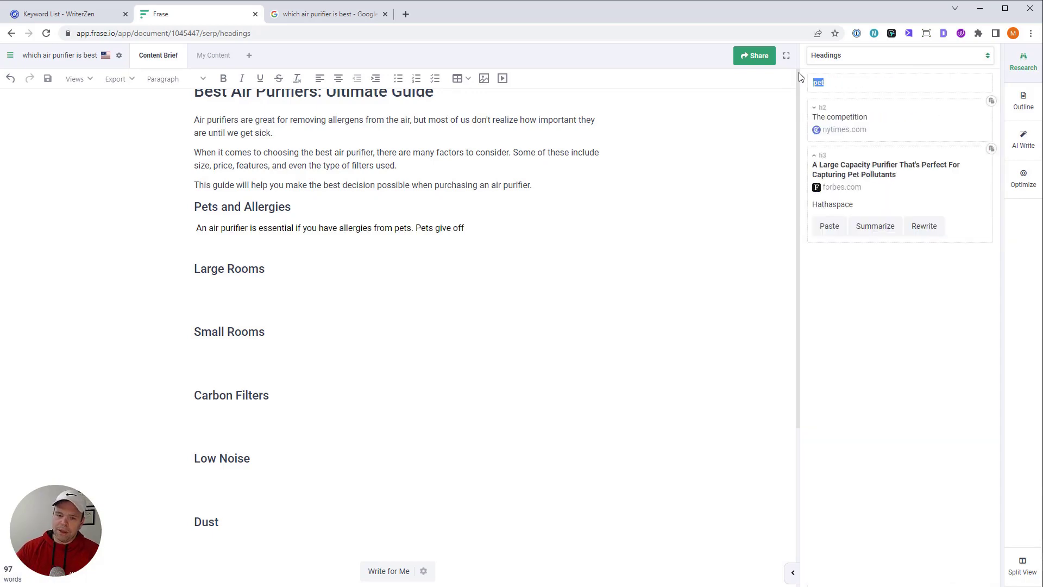
type("allergies")
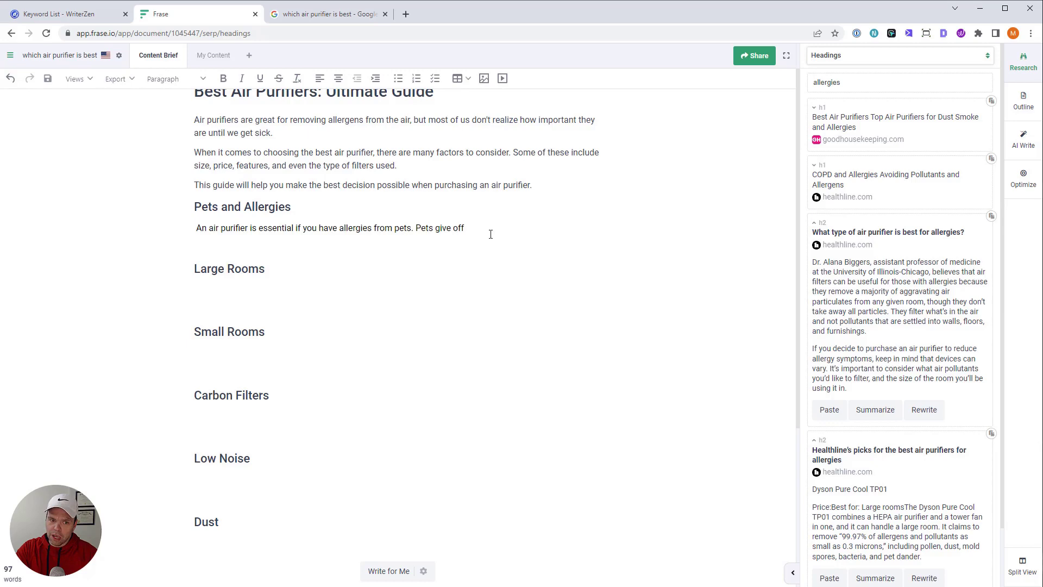
Switch to Google and search for "why do people have allergies to pets".
left_click(312, 15)
scroll(217, 163, "up", 2)
type("why ")
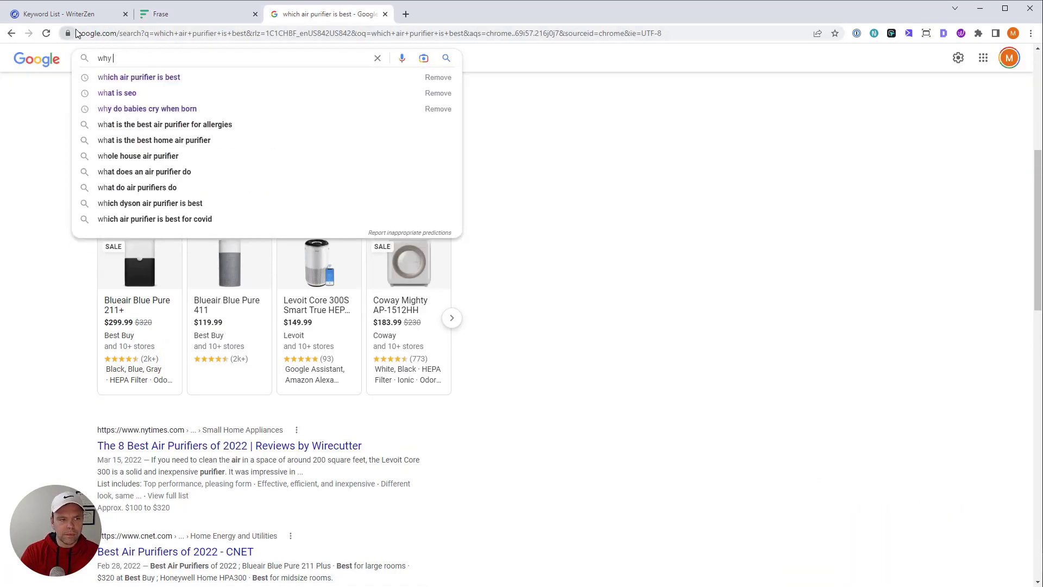
type("do people have allergies to pets")
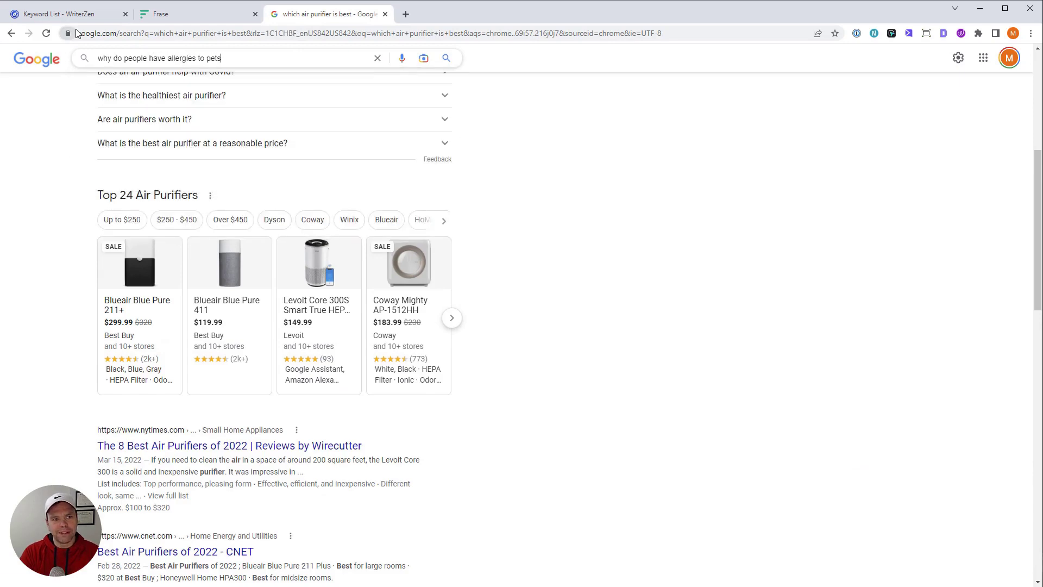
key("Return")
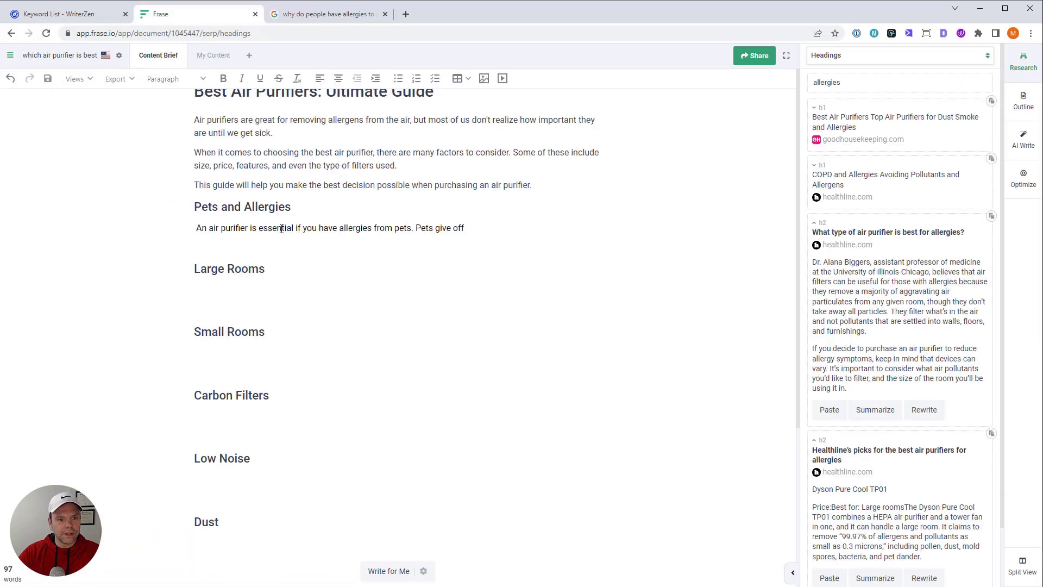
Back in Frase, replace "Pets give off" with the Google featured snippet starting "Most often, pet allergy is triggered by exposure".
left_click_drag(478, 227, 415, 227)
right_click(436, 227)
left_click(491, 312)
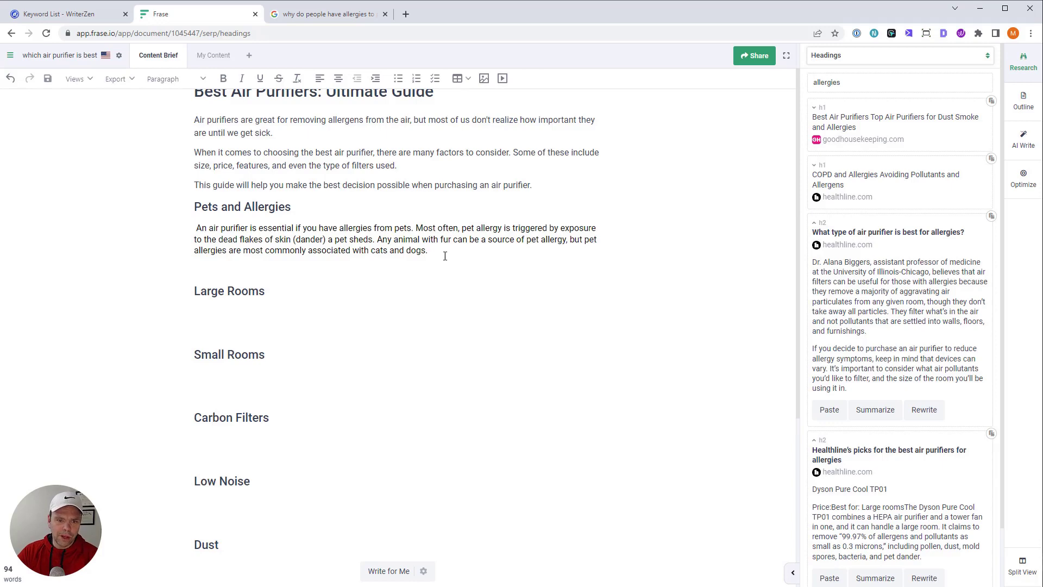
Correct "pet allergy is triggered" to "pet allergies are triggered" in the pasted text.
double_click(497, 227)
type("allergies are")
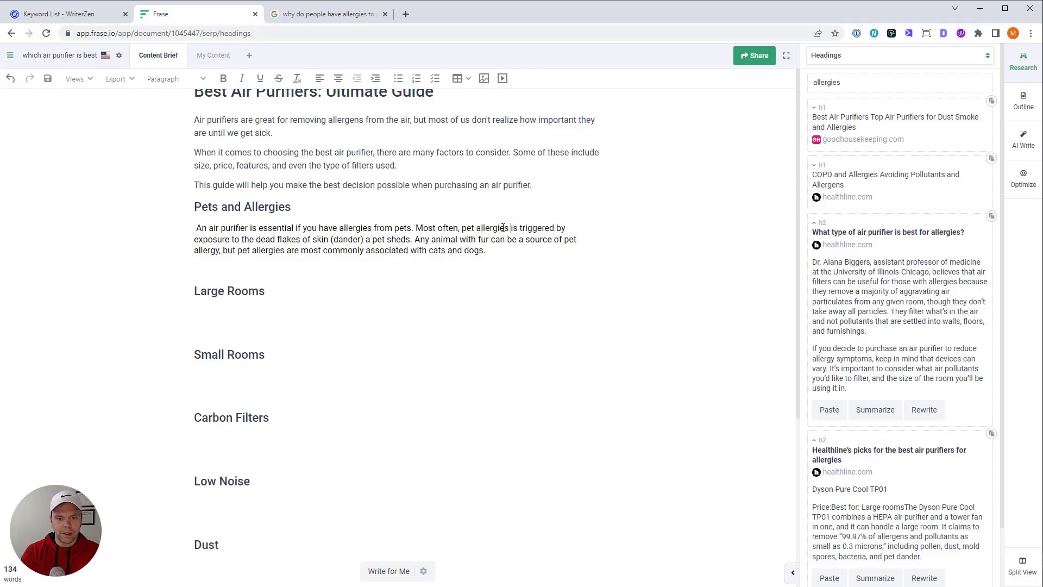
key("Delete")
key("Delete")
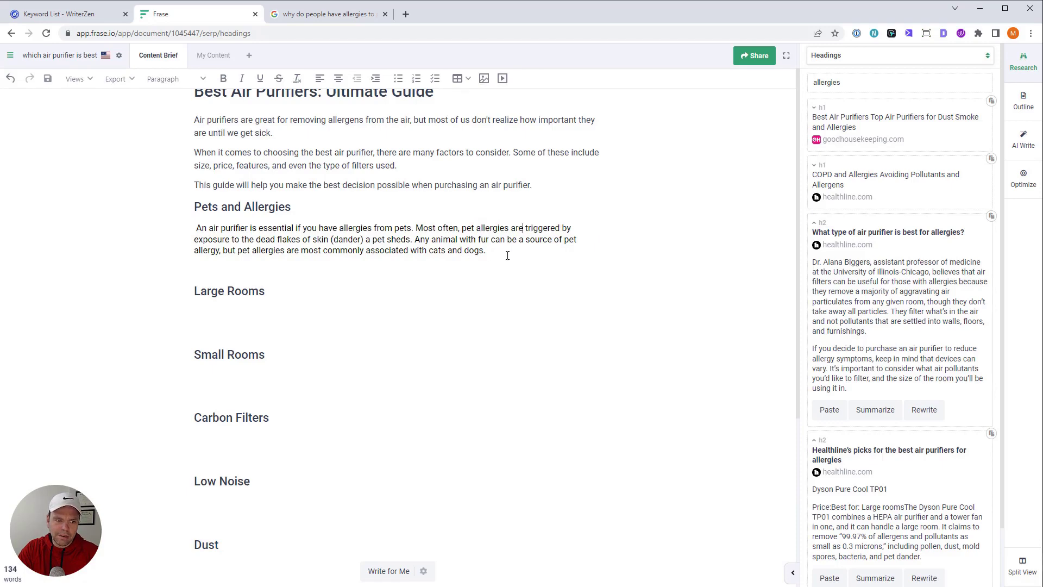
Rewrite the pasted pet allergy sentences with AI Writer, choosing the variant starting "Usually, pet allergies are caused by contact with the dead skin flakes".
left_click_drag(514, 254, 416, 229)
left_click(537, 207)
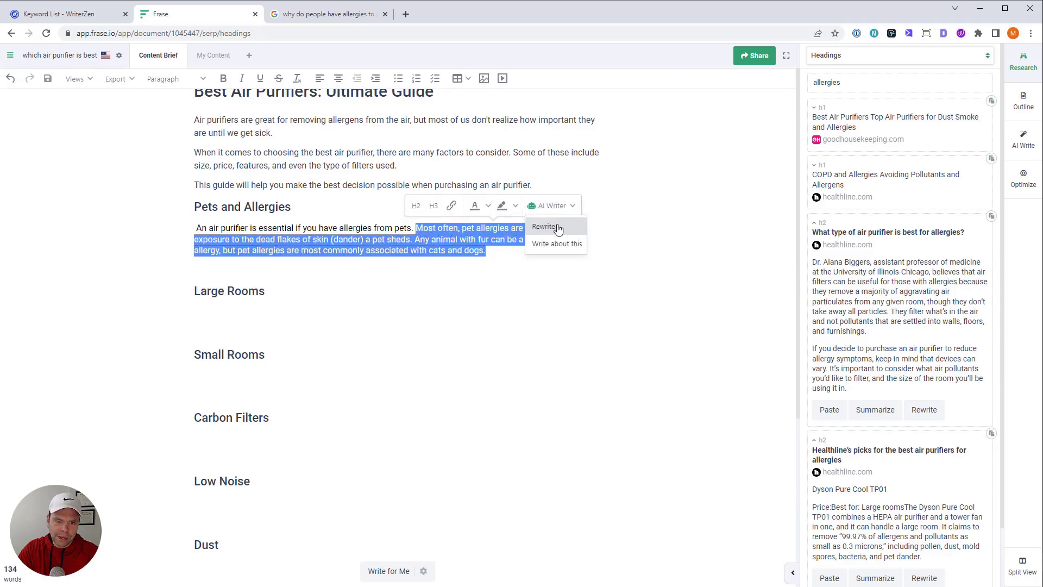
left_click(557, 228)
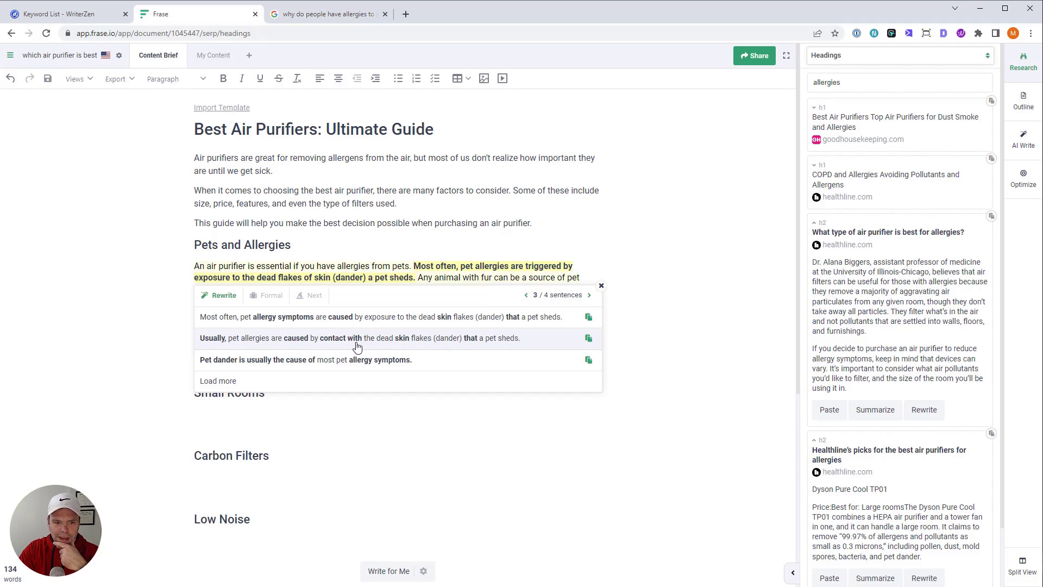
left_click(486, 343)
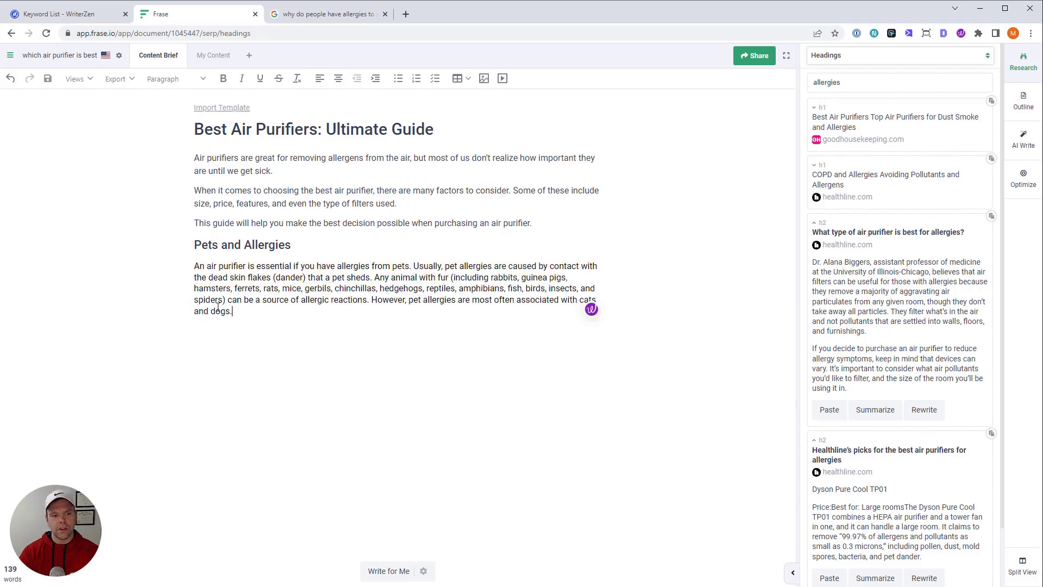
left_click(301, 18)
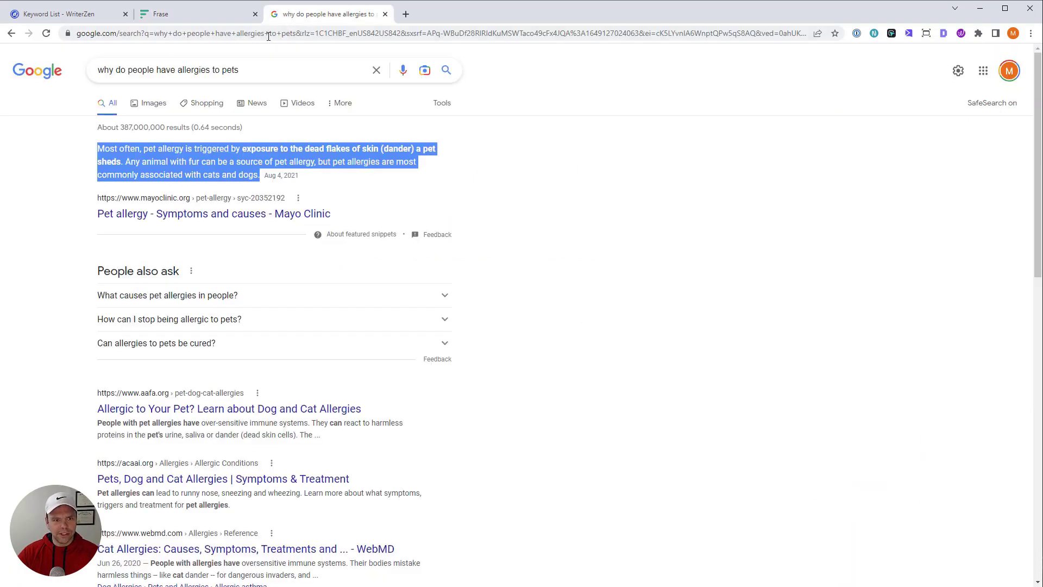
left_click(227, 16)
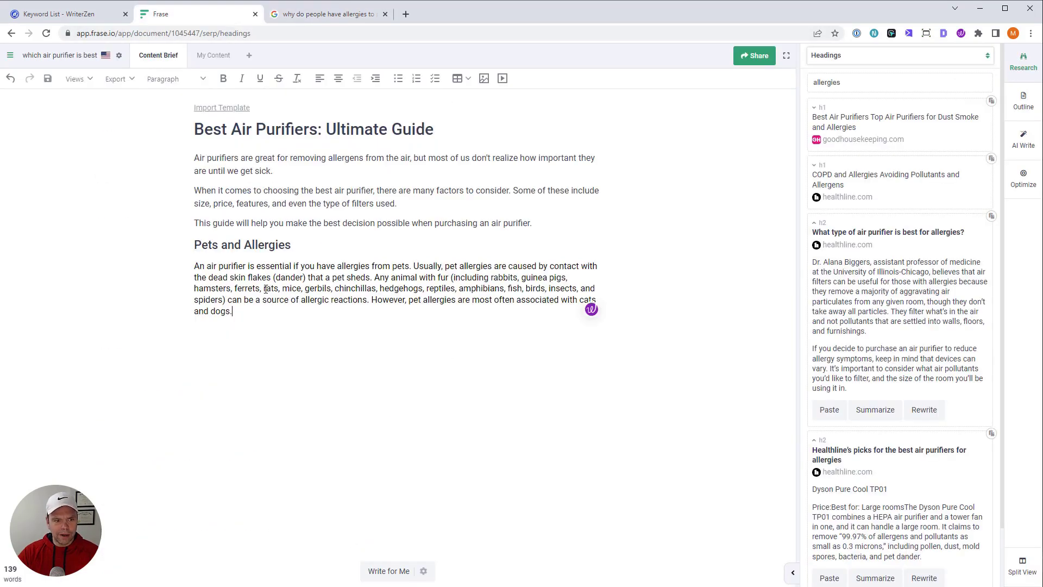
mouse_move(196, 268)
left_mouse_down()
mouse_move(228, 308)
mouse_move(193, 270)
left_mouse_up()
left_click(260, 310)
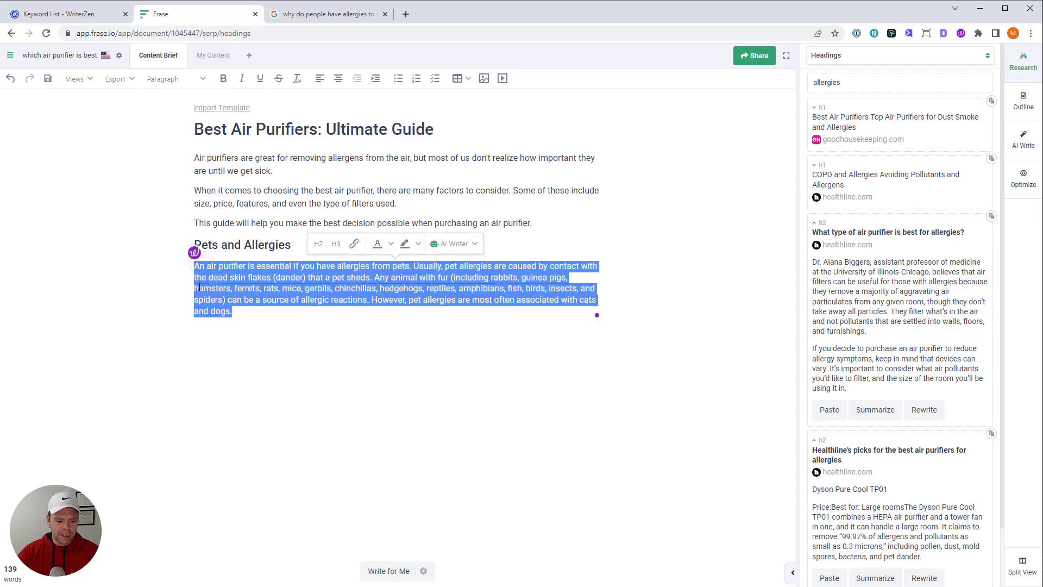
key("BackSpace")
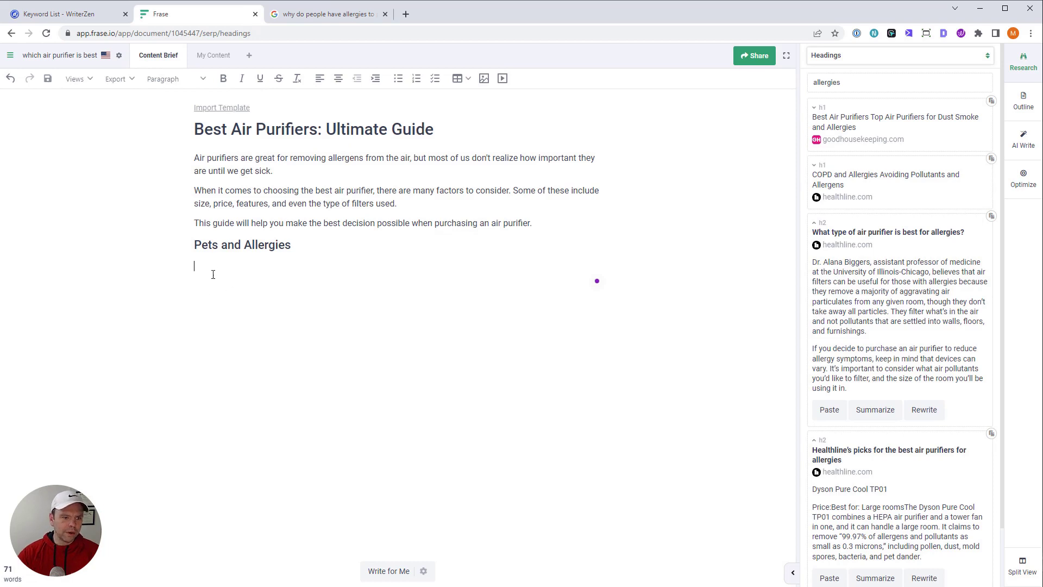
Write a new paragraph: "These dead skin flakes can float around your home and get in the air, in your furniture, and on your bed sheets.".
type("Thes")
type("e dead skin flakes can float around your ho")
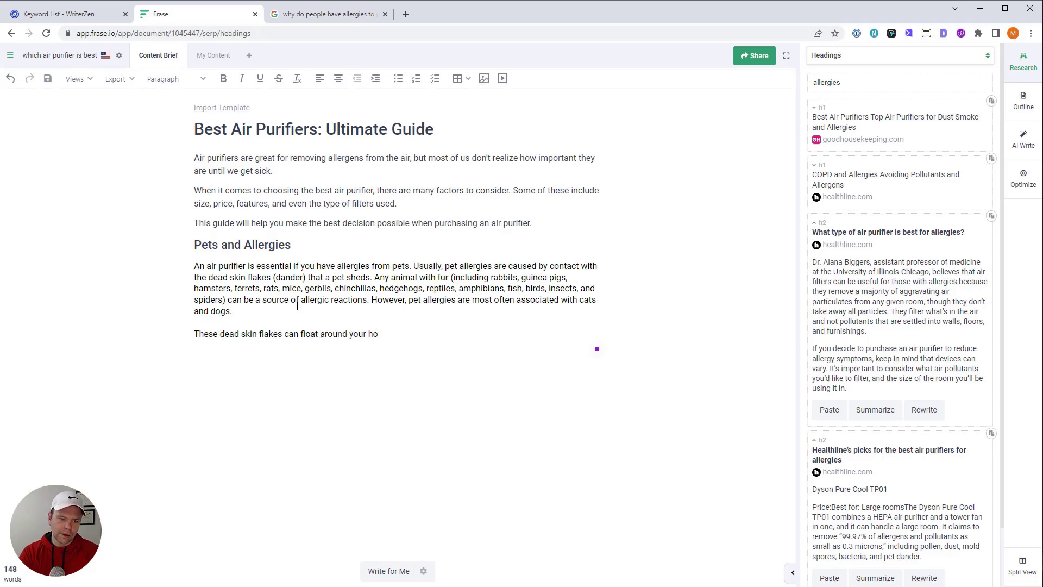
type("me and get in the air, in y")
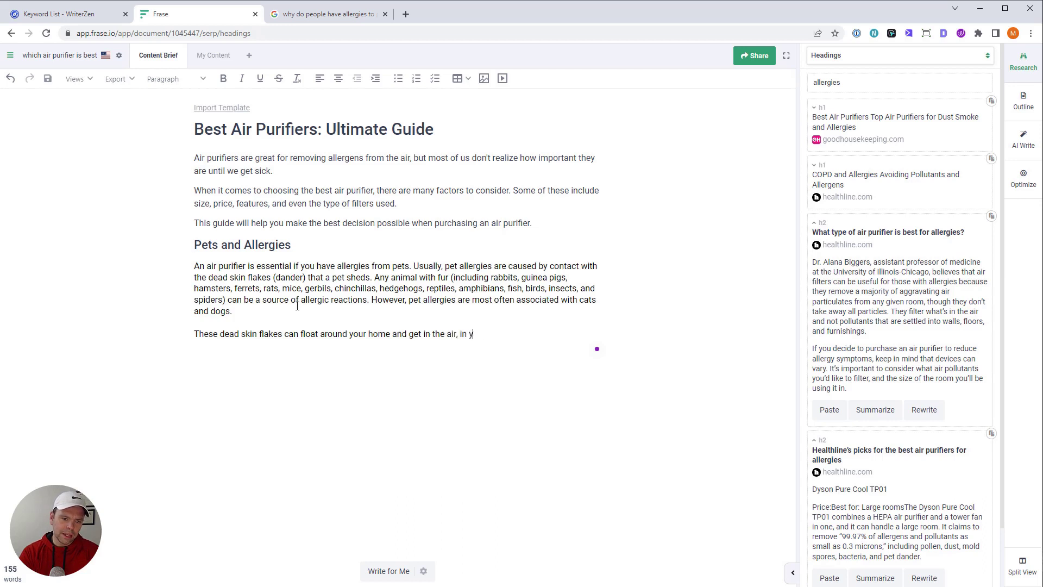
type("our furniture, and on y")
type("our bed s")
key("BackSpace")
type("bed sheets. ")
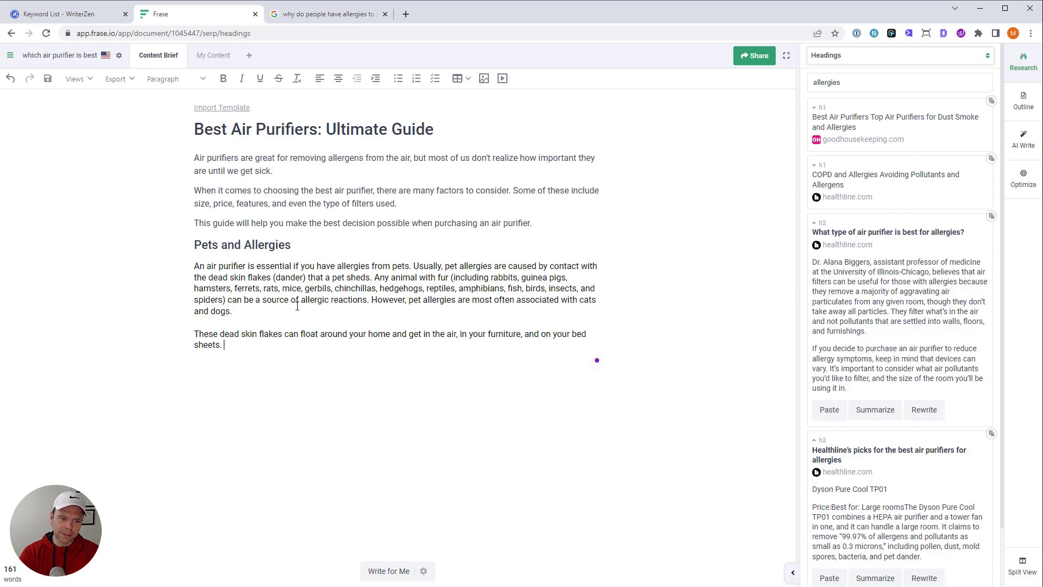
Continue the paragraph with "As you sleep, you breath the dead skin in and it causes your allergies.".
type("As you sleep, ")
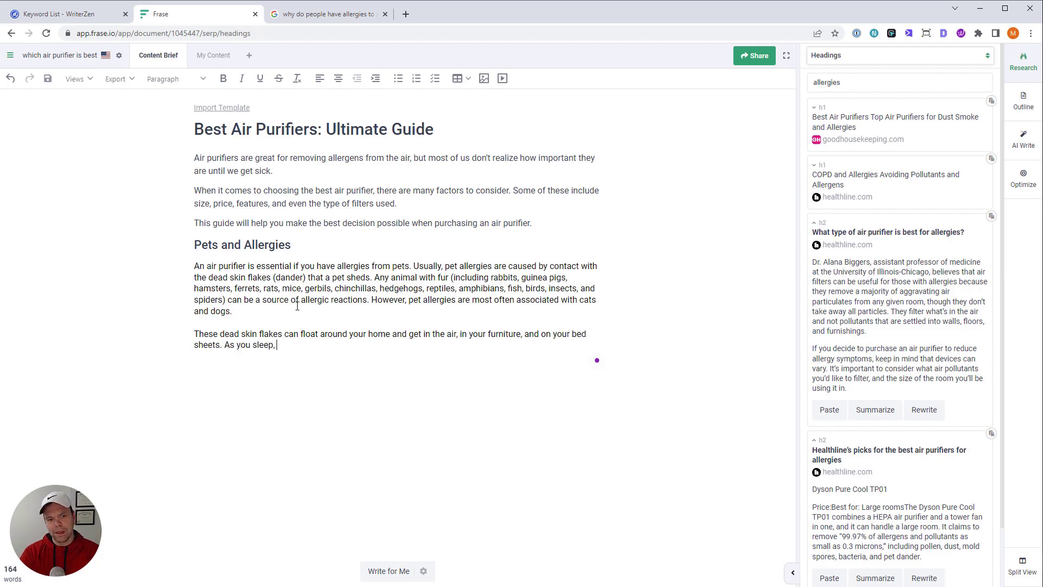
type("you breath the ")
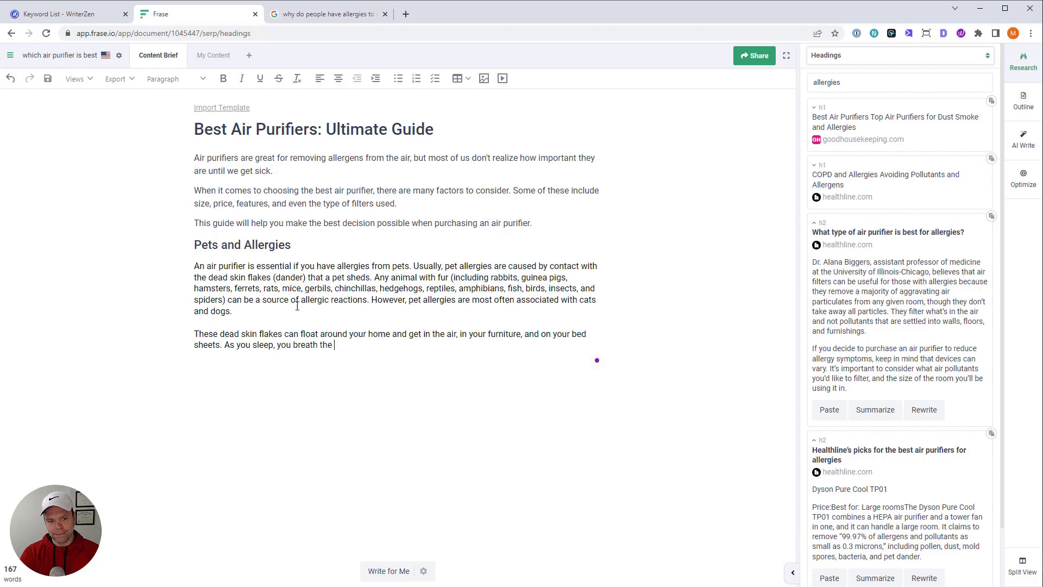
type("dead skin in and it causes your allergies.")
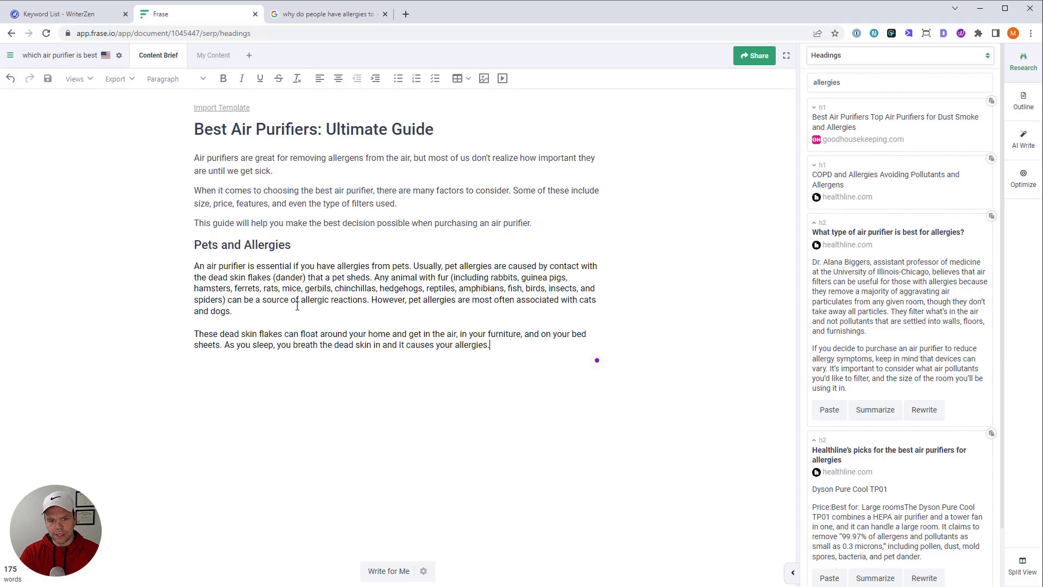
Start a third paragraph with "An air purifier designed for pet allergies can help with this problem because".
key("Return")
type("An au")
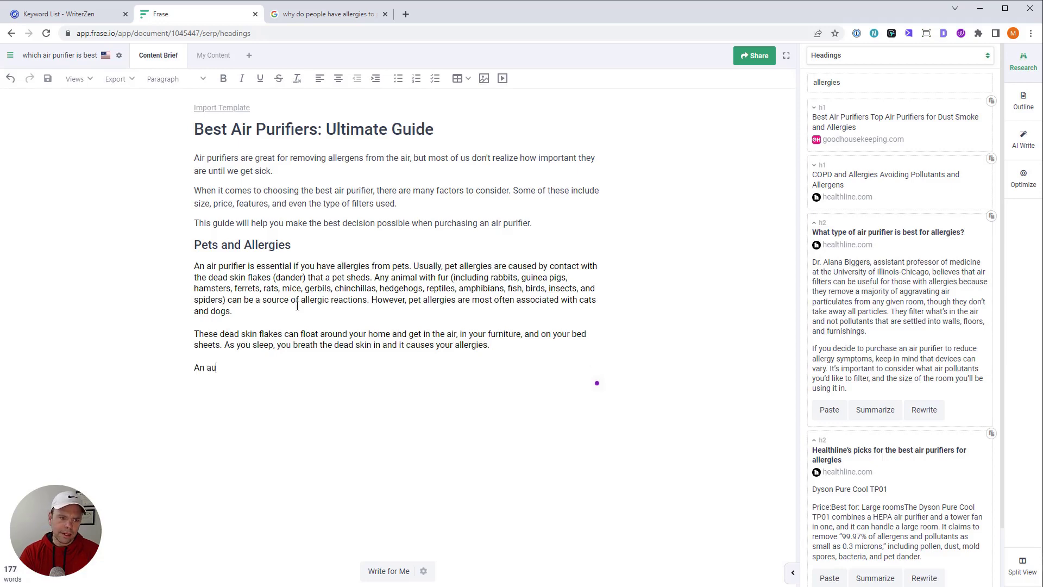
type("r purifier designed for aller")
key("BackSpace")
key("BackSpace")
key("BackSpace")
key("BackSpace")
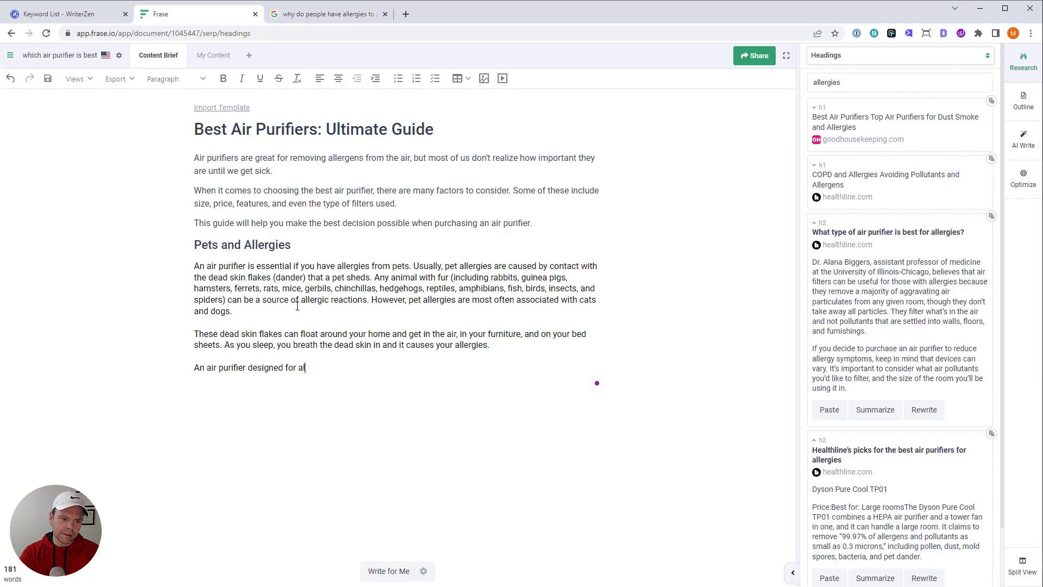
key("BackSpace")
key("BackSpace")
type("pet allergies can help with this problem")
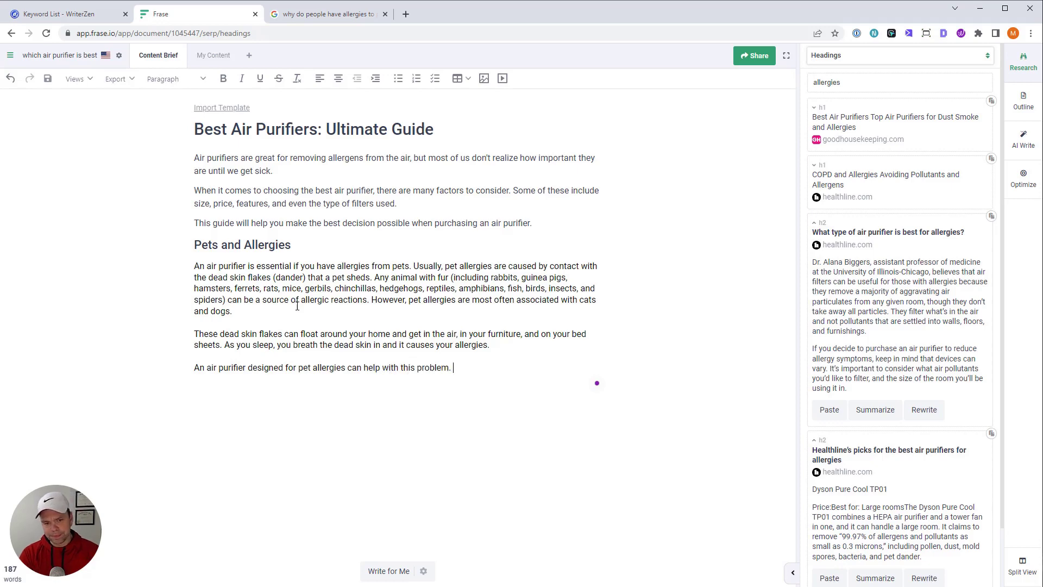
type(" because")
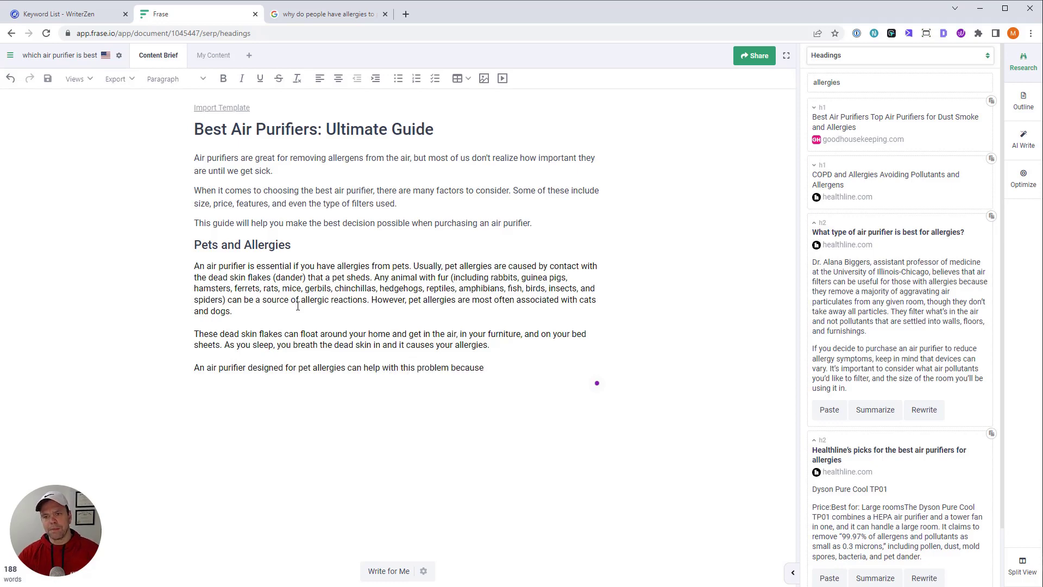
Copy the article's three introduction paragraphs into the AI writer's background context and remove the line breaks between them.
left_click(1024, 140)
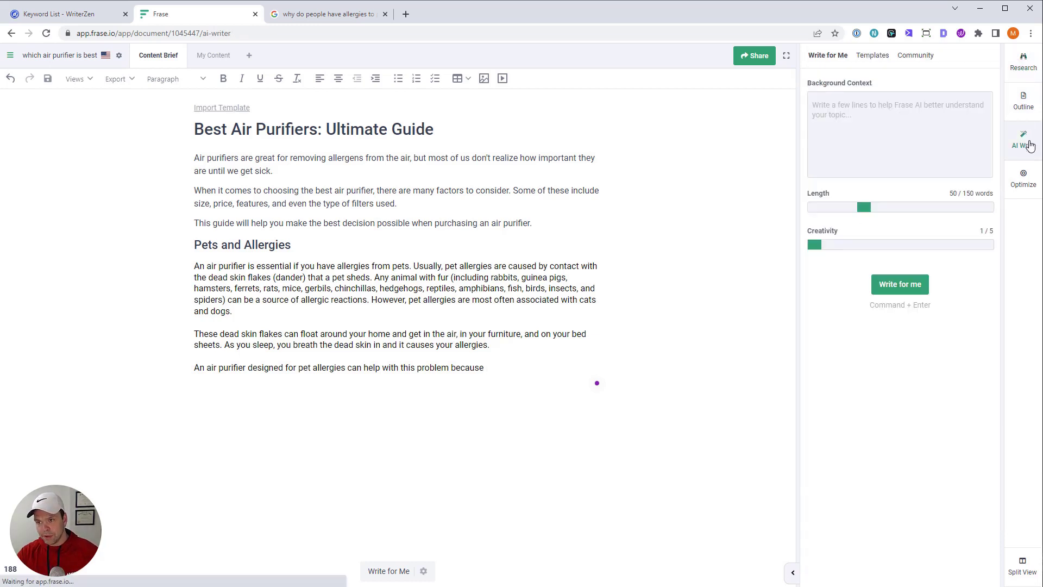
left_click_drag(532, 223, 194, 157)
key("ctrl+c")
left_click(885, 116)
key("ctrl+v")
left_click(900, 140)
key("Delete")
key("Delete")
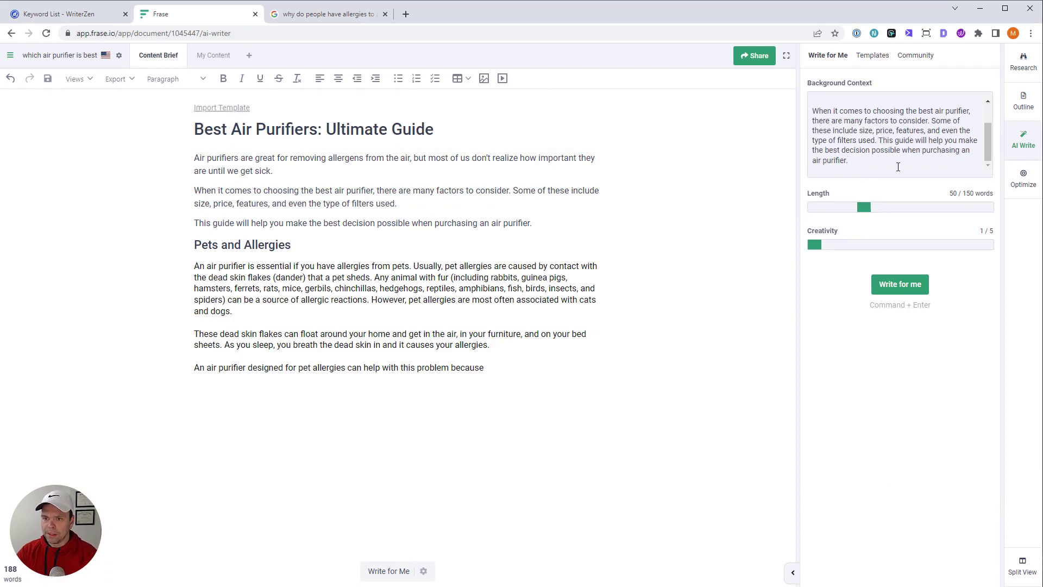
scroll(887, 164, "up", 1)
left_click(920, 130)
key("Delete")
key("Delete")
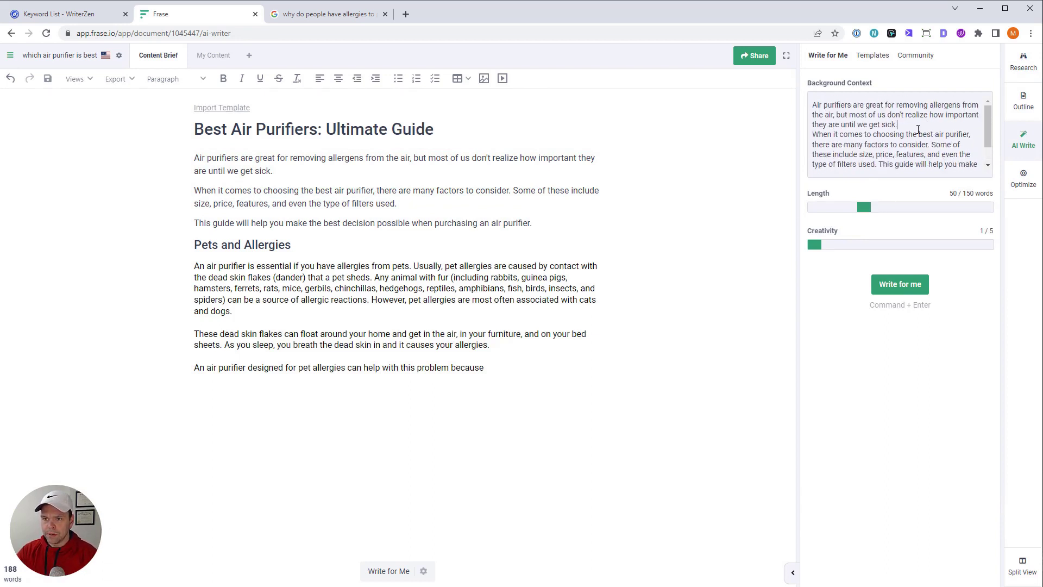
Have the AI finish the "can help with this problem because" sentence, and delete the surplus "The Best Air Purifiers For Pets" line and paragraph.
left_click(515, 371)
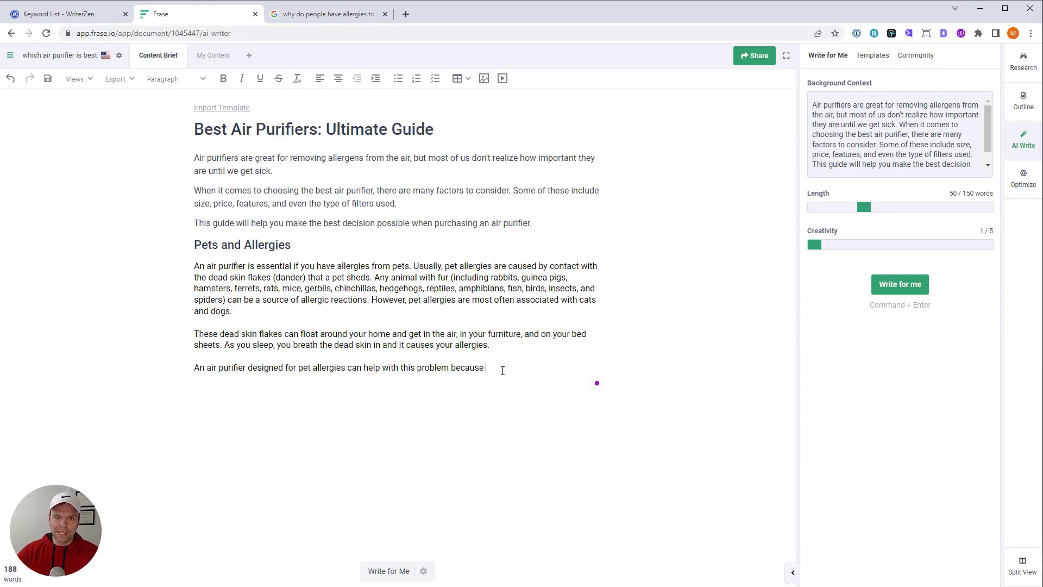
key("ctrl+Return")
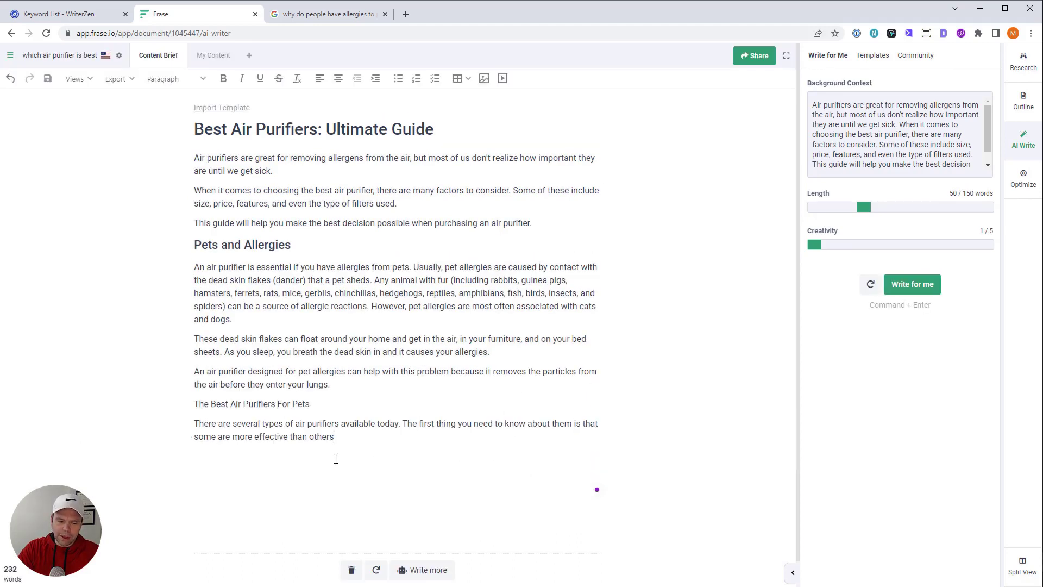
left_click_drag(340, 449, 196, 403)
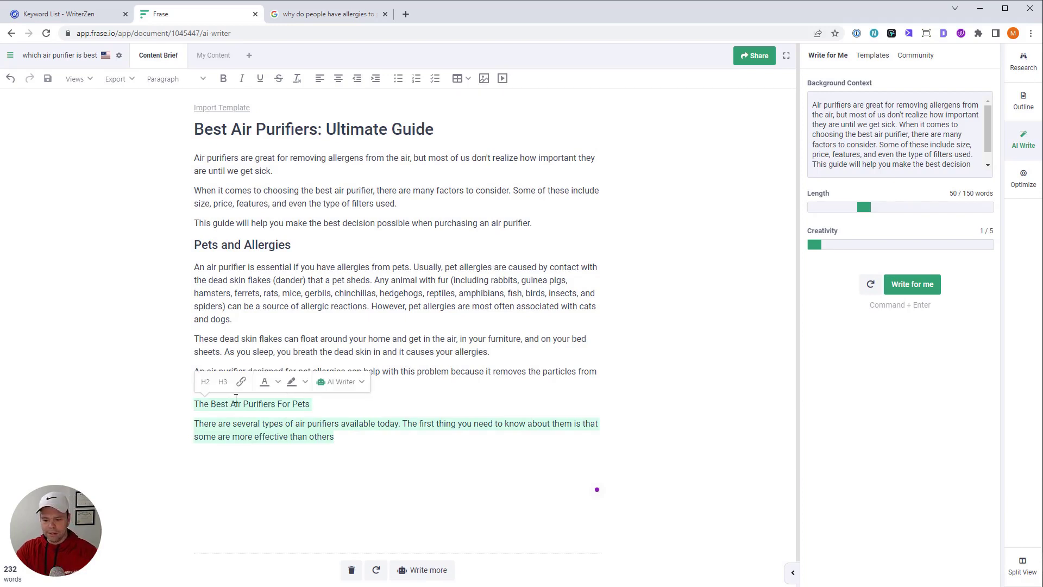
key("BackSpace")
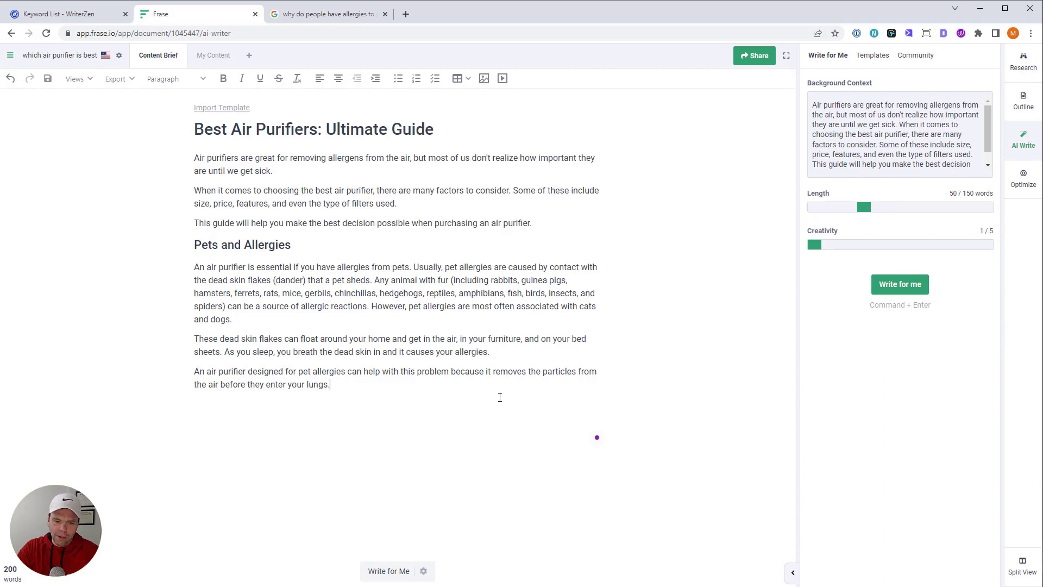
type("If you")
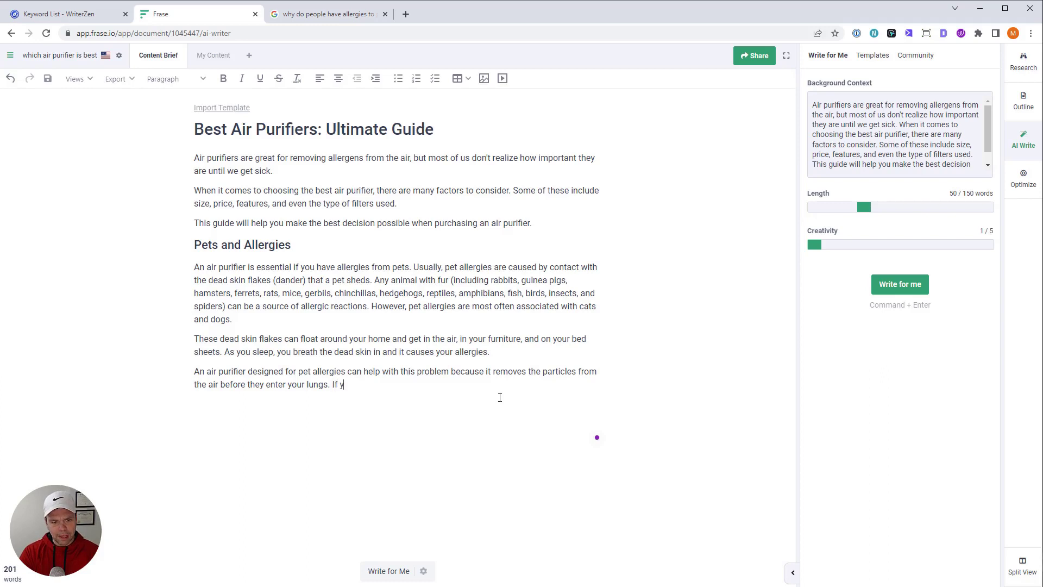
key("BackSpace")
key("BackSpace")
key("BackSpace")
key("BackSpace")
key("BackSpace")
key("BackSpace")
key("BackSpace")
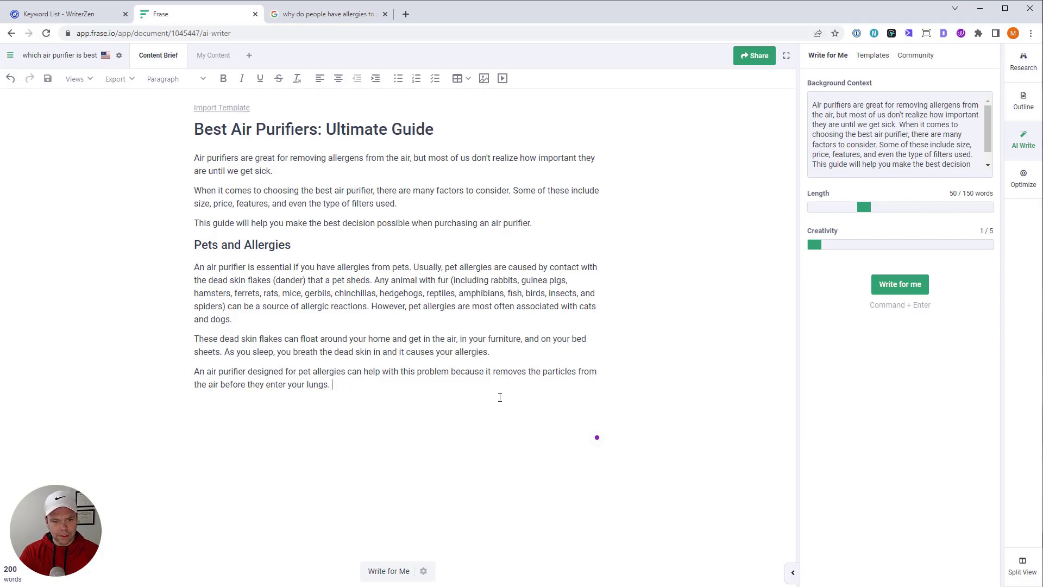
type("Here")
key("BackSpace")
key("BackSpace")
key("BackSpace")
key("BackSpace")
key("BackSpace")
key("BackSpace")
key("BackSpace")
key("BackSpace")
key("BackSpace")
End the third paragraph with "You should buy a pet allergy purifier for your home if you want to improve your breathing.".
type("You should buy a pet allergy pur")
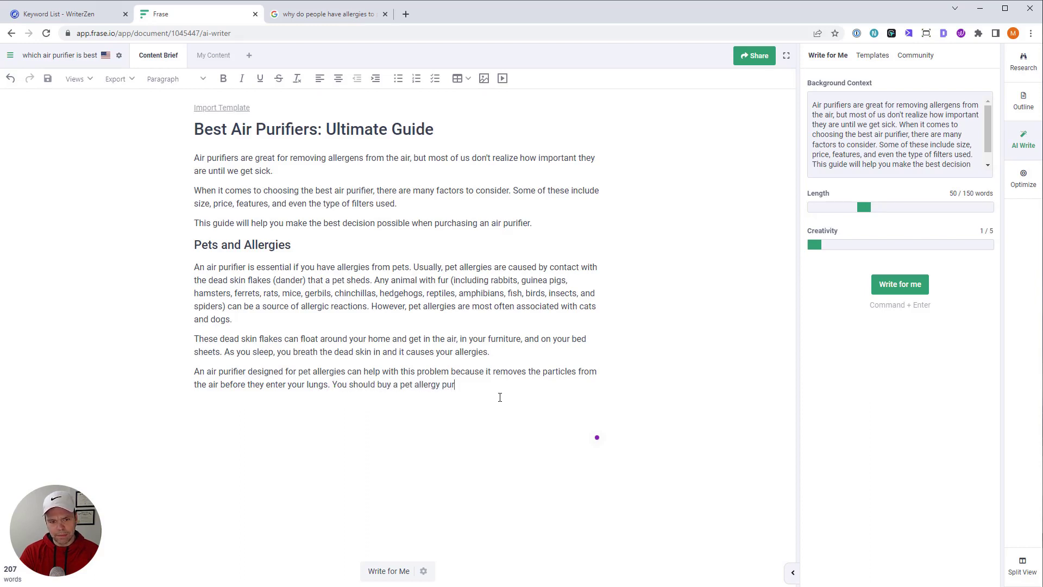
type("ifier for your home if you want to ")
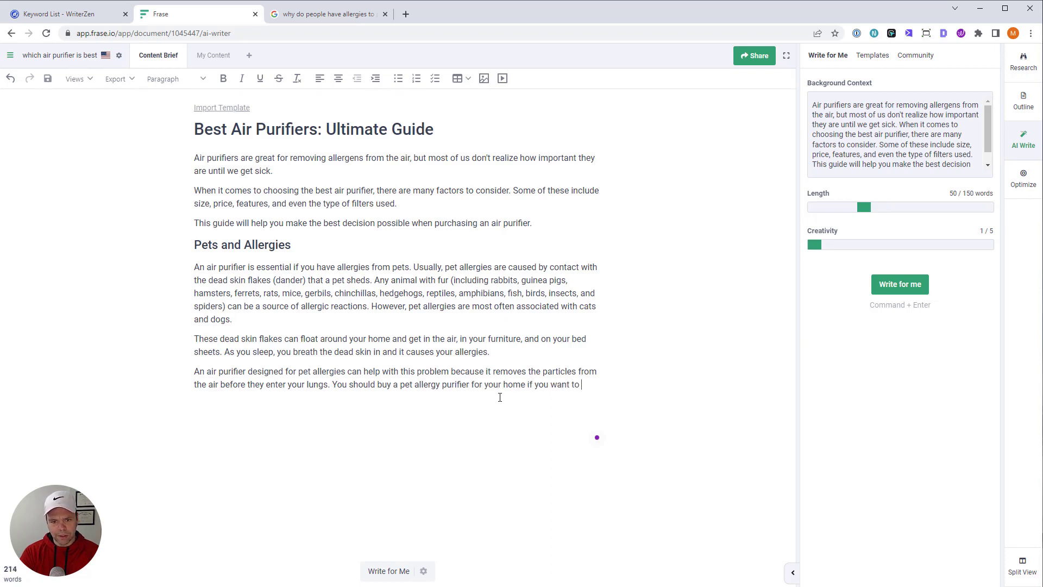
type("improve your breathing.")
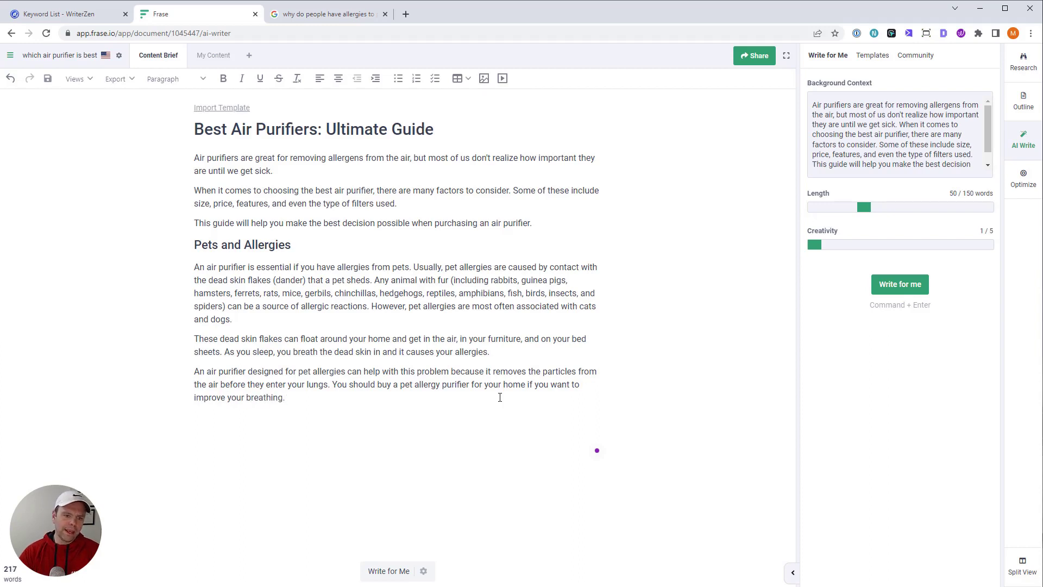
left_click_drag(403, 386, 470, 386)
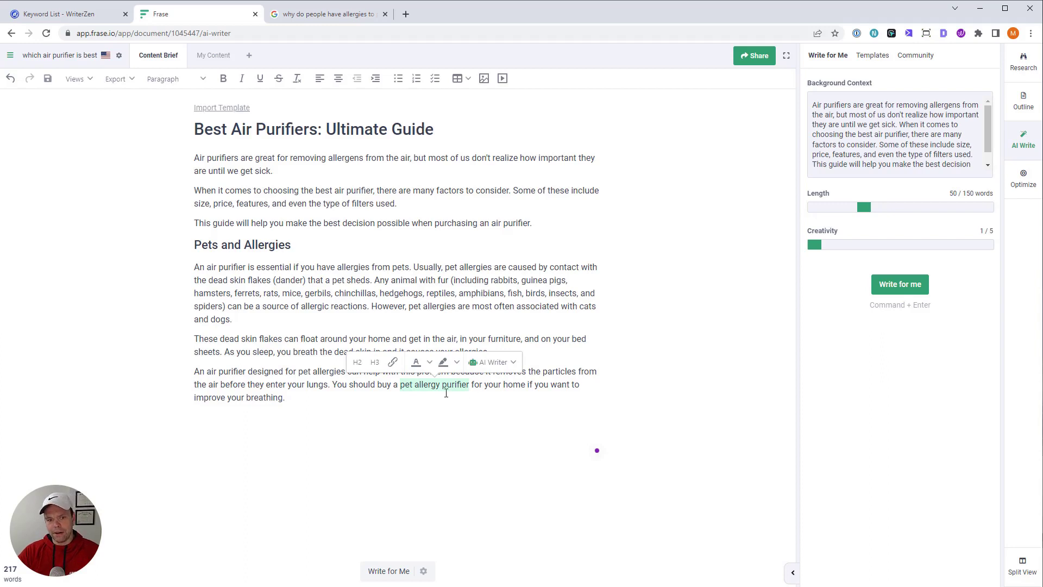
left_click(393, 362)
left_click(569, 385)
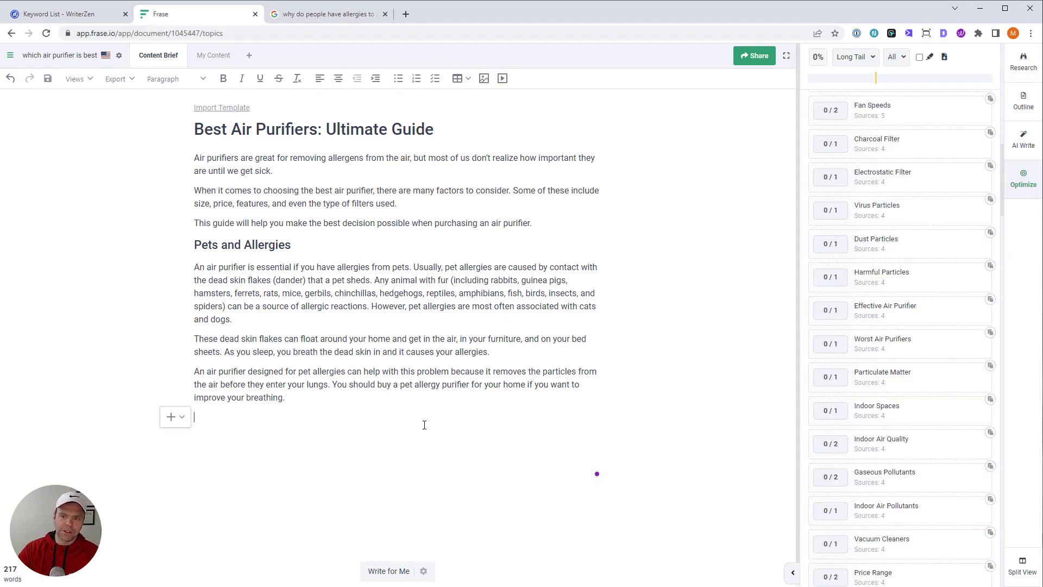
Add the level 2 heading "Charcoal Filters" below the Pets and Allergies section.
type("Charcoal Filters")
double_click(210, 417)
left_click(206, 395)
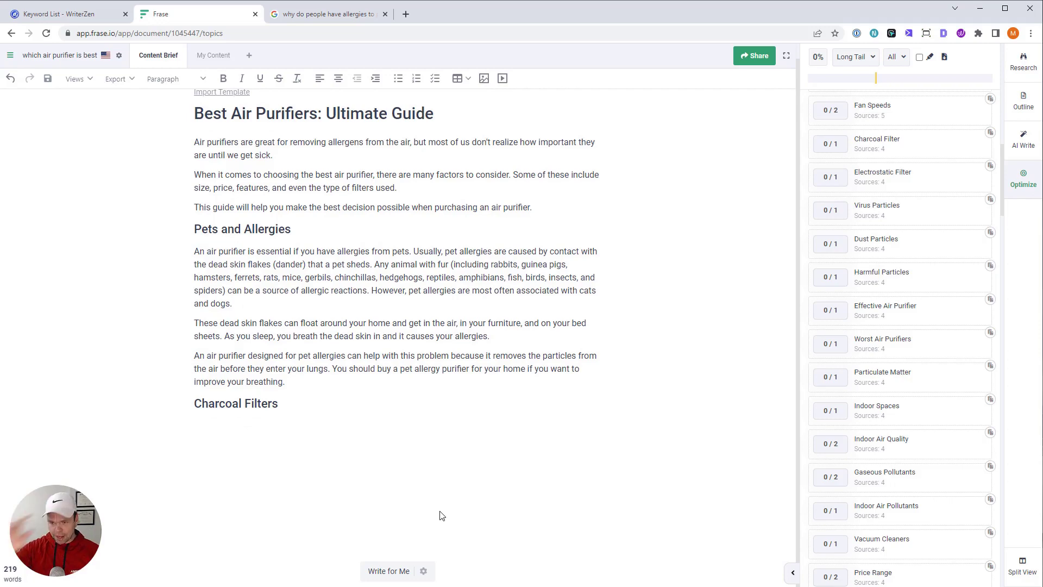
Search the AI writer's community templates for "scratch" and open "[RT] Paragraphs From Scratch [Alt] (V2.5)".
left_click(1024, 140)
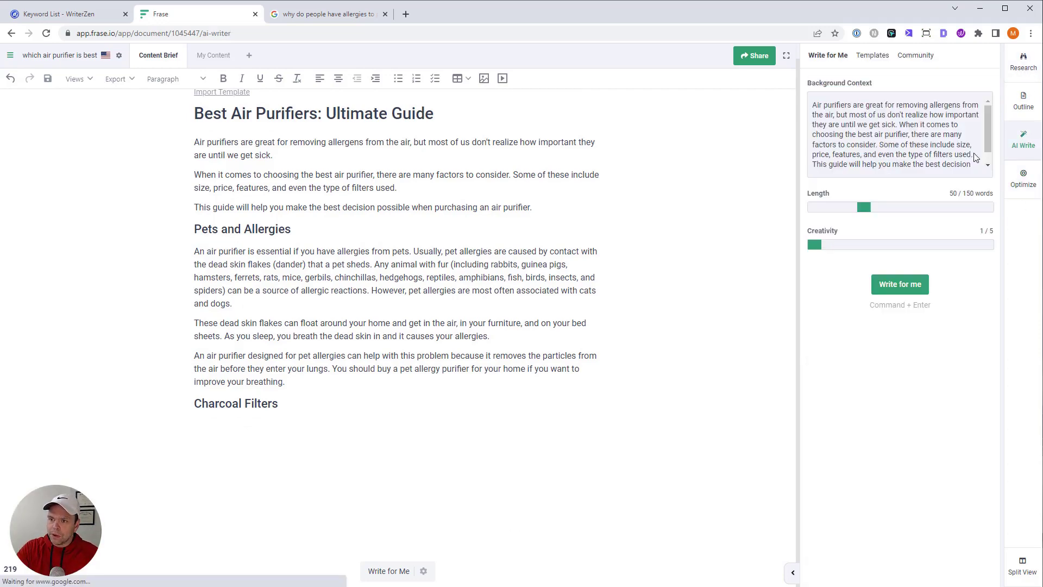
left_click(919, 56)
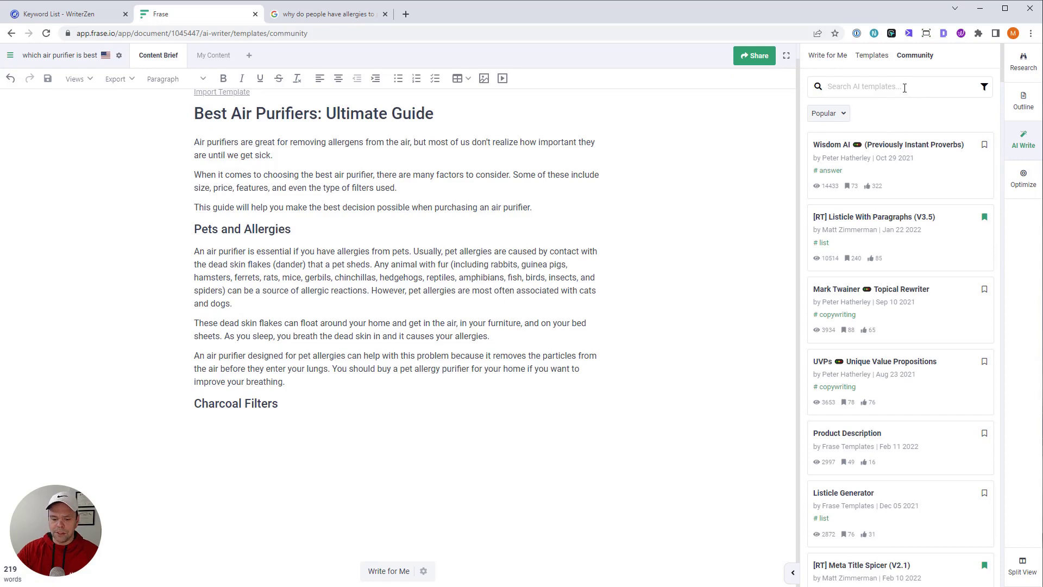
type("scratch")
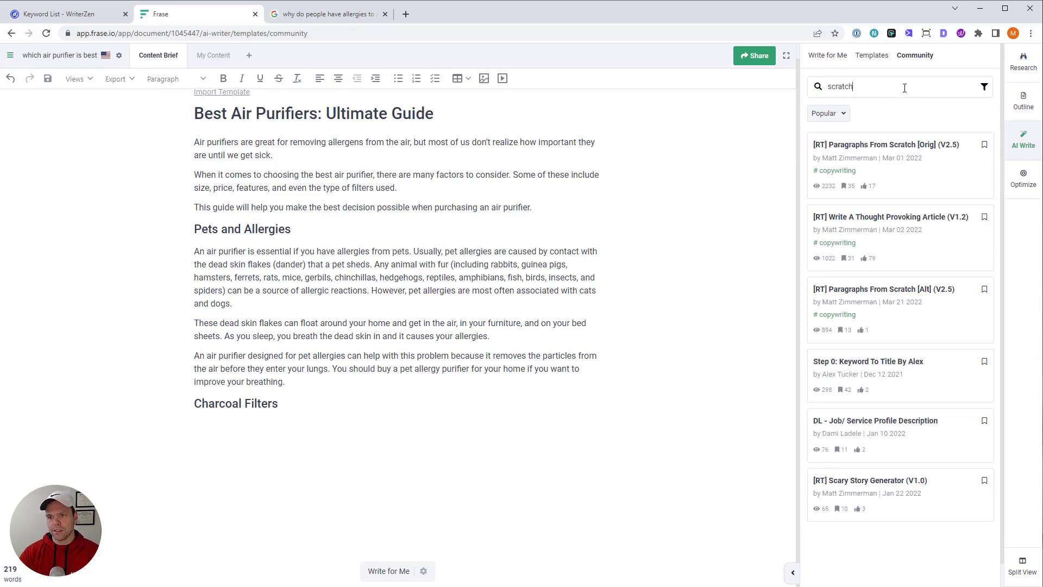
left_click(913, 291)
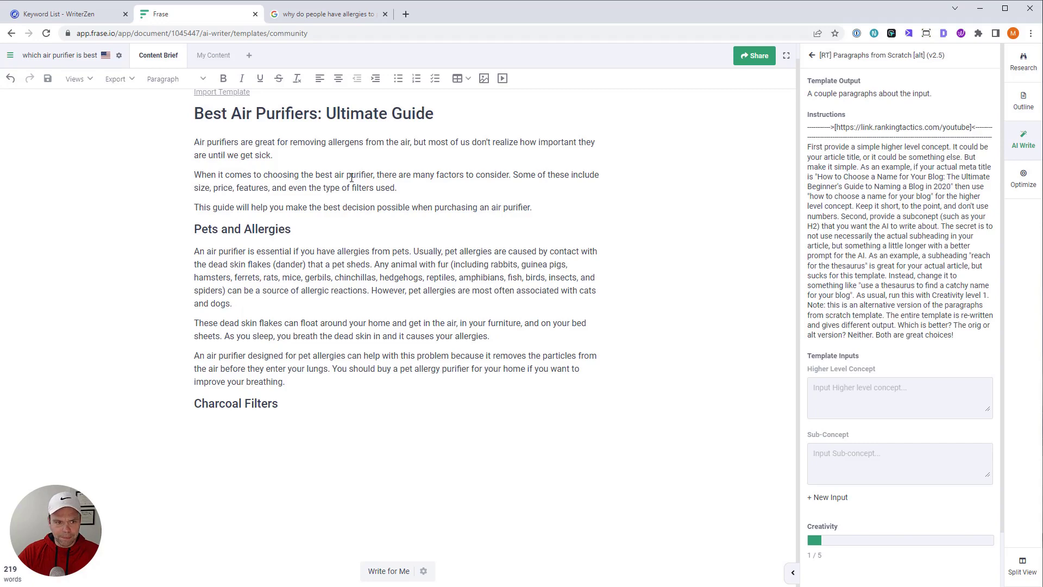
Draft "factors to consider when buying an air purifier" as the higher level concept, copy the phrase and clear the field.
triple_click(434, 115)
left_click(848, 402)
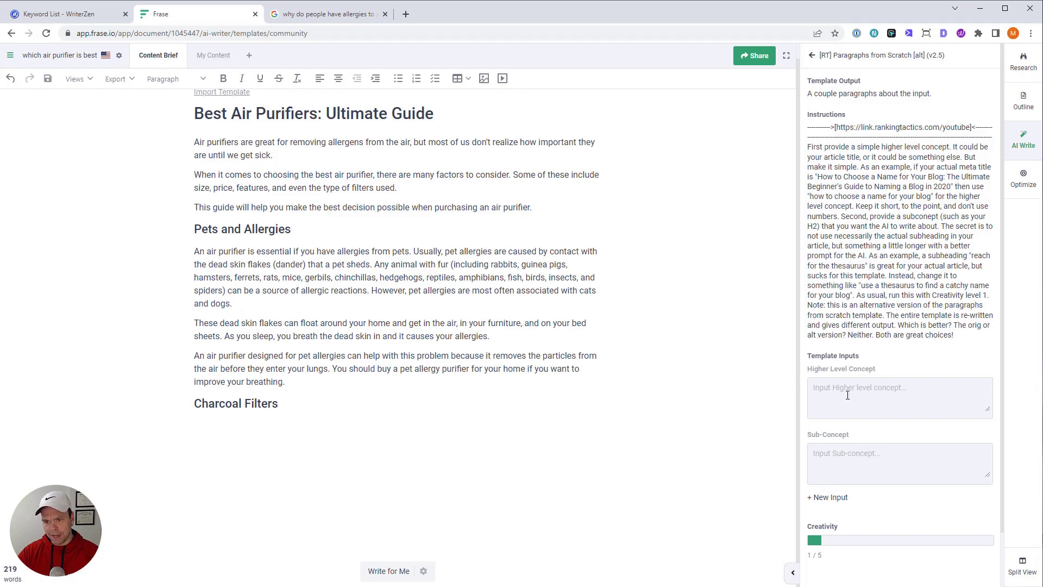
type("factors to")
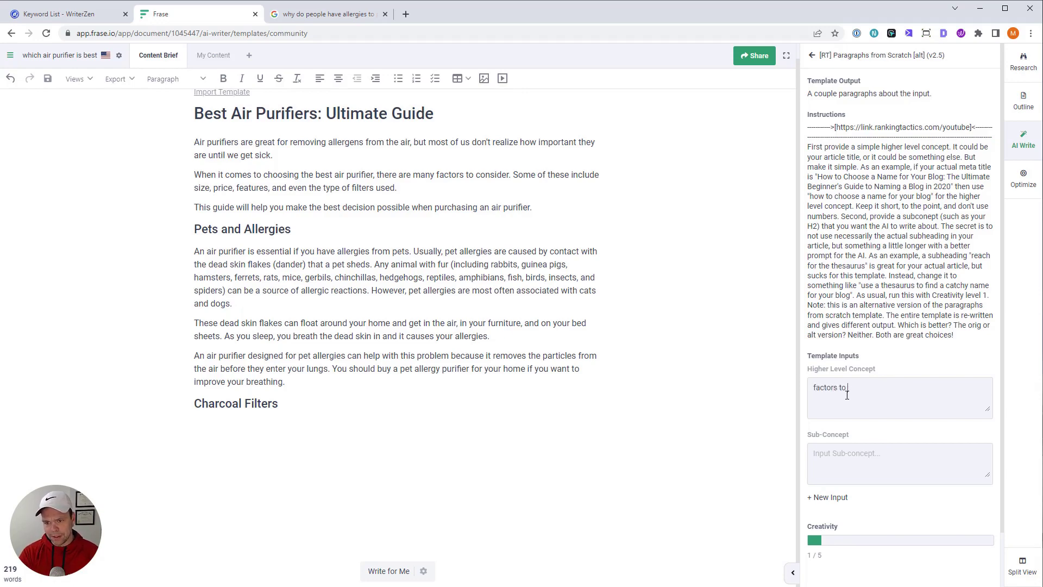
type(" consider when buyin")
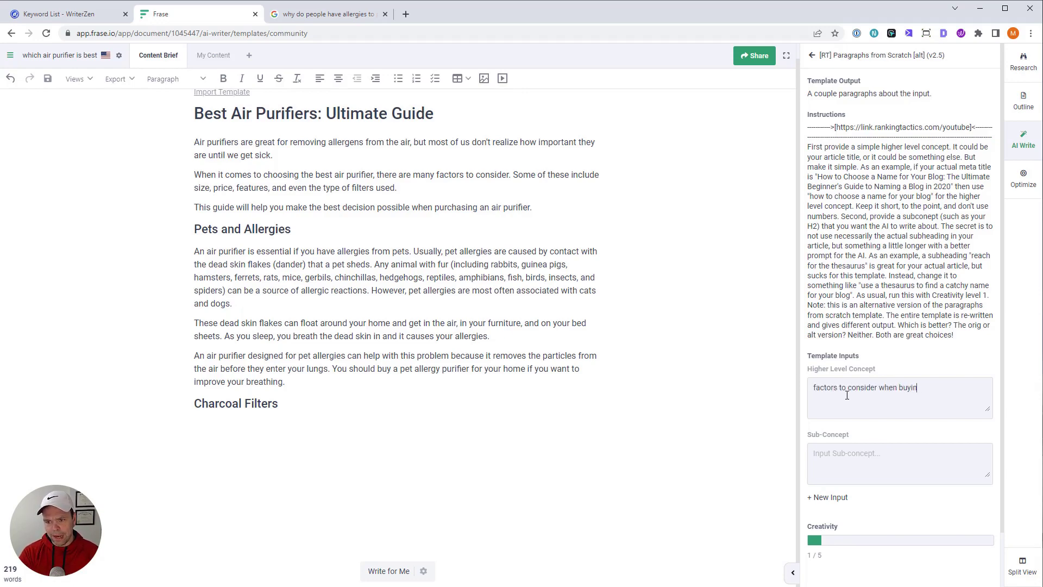
type("g an air purifier")
key("ctrl+a")
key("ctrl+c")
key("BackSpace")
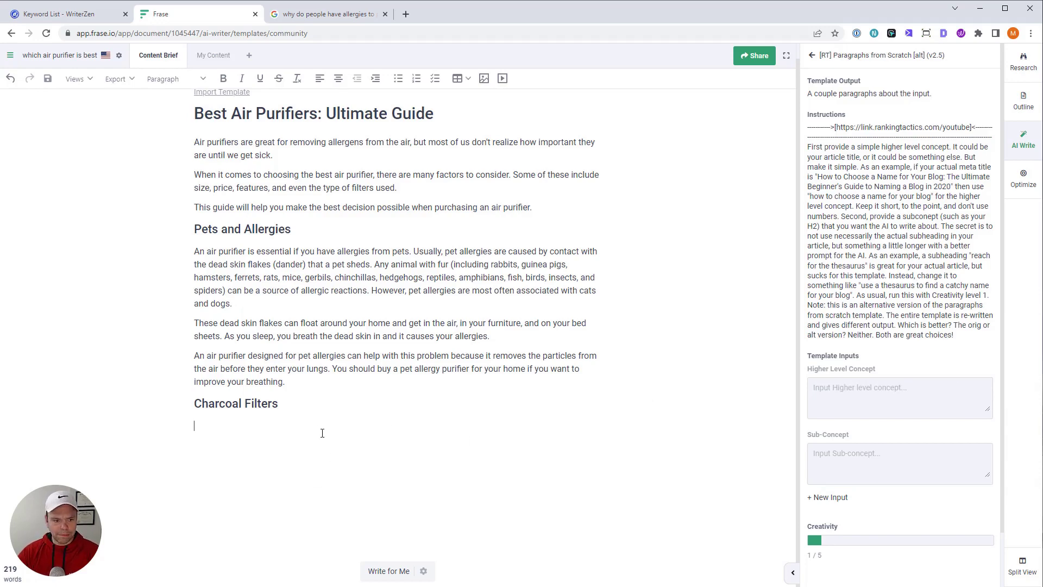
Paste the copied phrase on its own line between the article title and the first introduction paragraph.
key("Return")
left_click(195, 141)
key("Return")
key("Return")
left_click(205, 141)
key("ctrl+v")
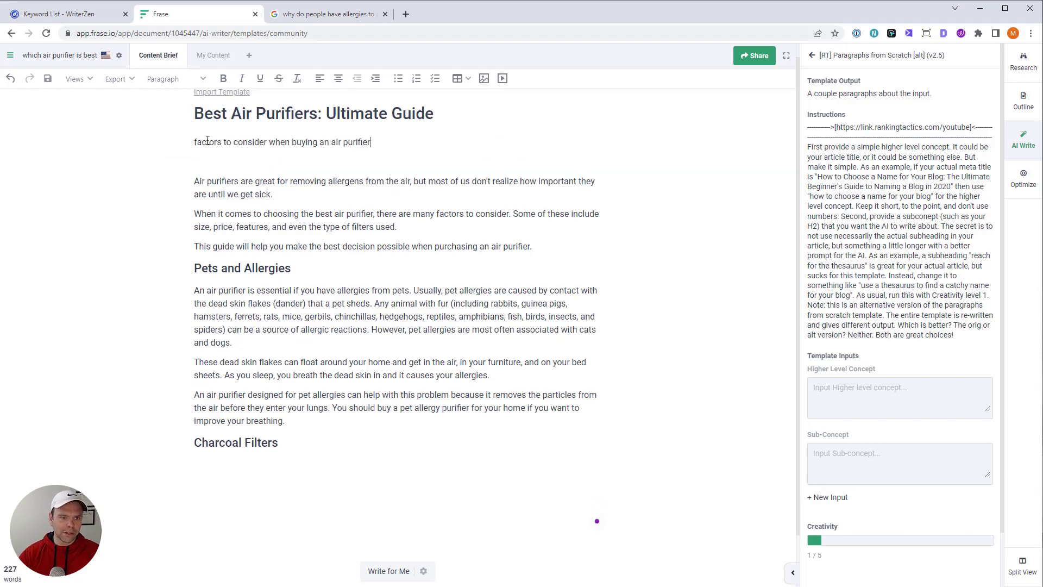
key("Delete")
Generate paragraphs with the higher level concept "factors to consider when buying an air purifier" and the sub-concept "Charcoal Filters".
left_click(249, 433)
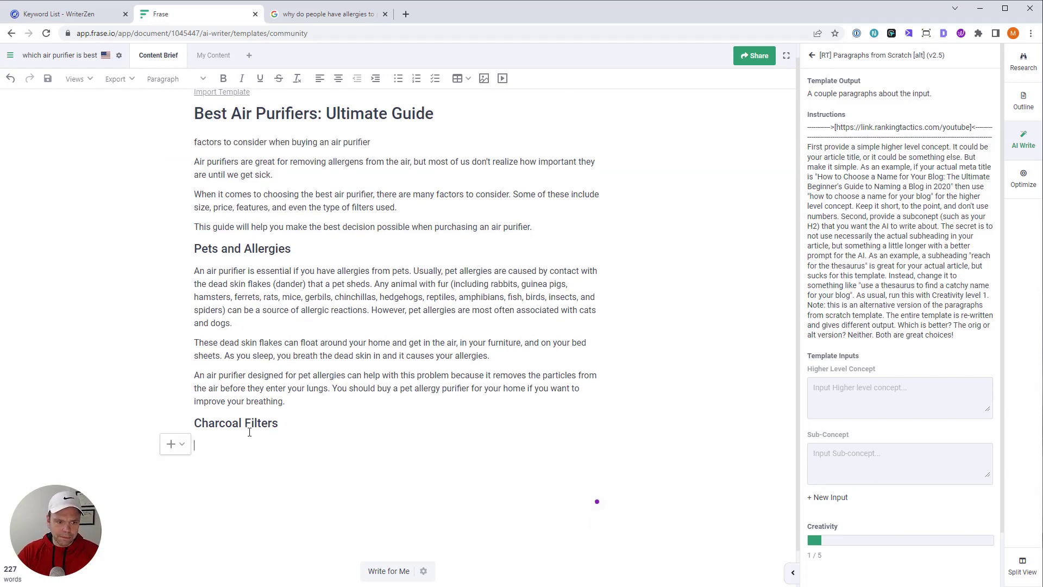
left_click_drag(279, 419, 184, 424)
left_click(852, 399)
key("ctrl+v")
left_click(263, 423)
triple_click(263, 423)
key("ctrl+c")
left_click(897, 462)
key("ctrl+v")
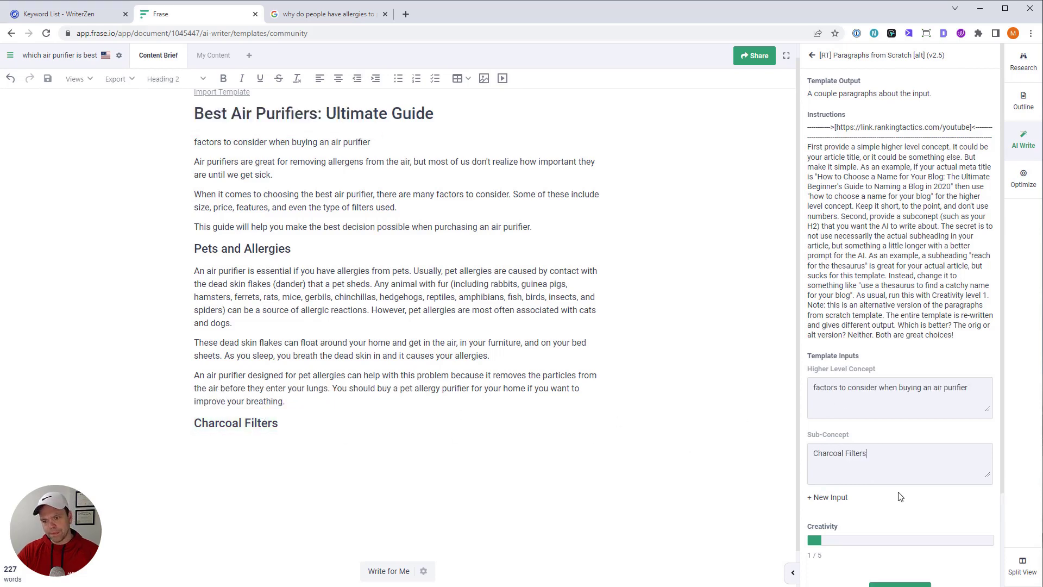
scroll(893, 524, "down", 3)
left_click(908, 487)
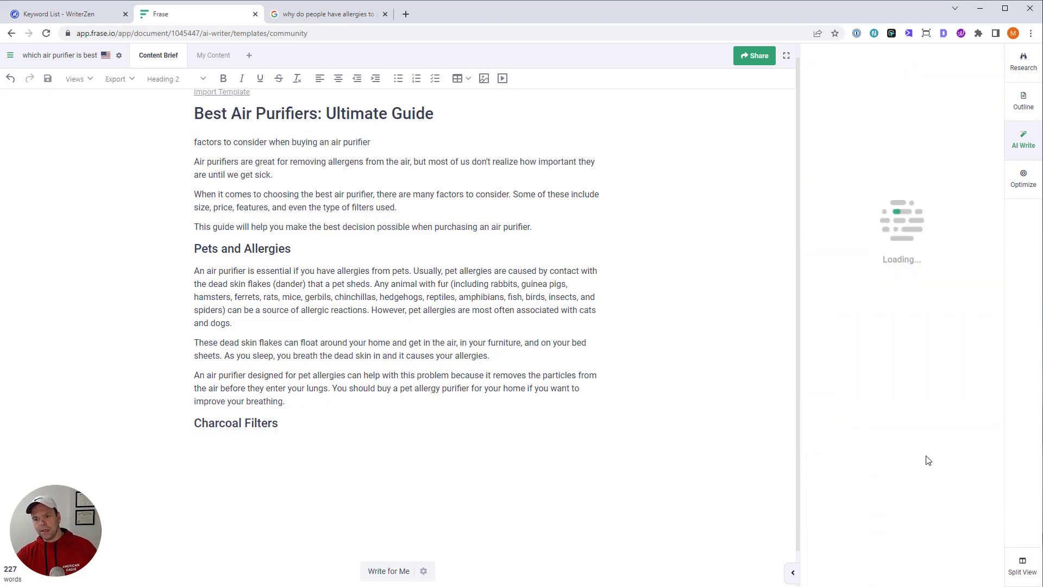
left_click(336, 447)
scroll(380, 440, "down", 1)
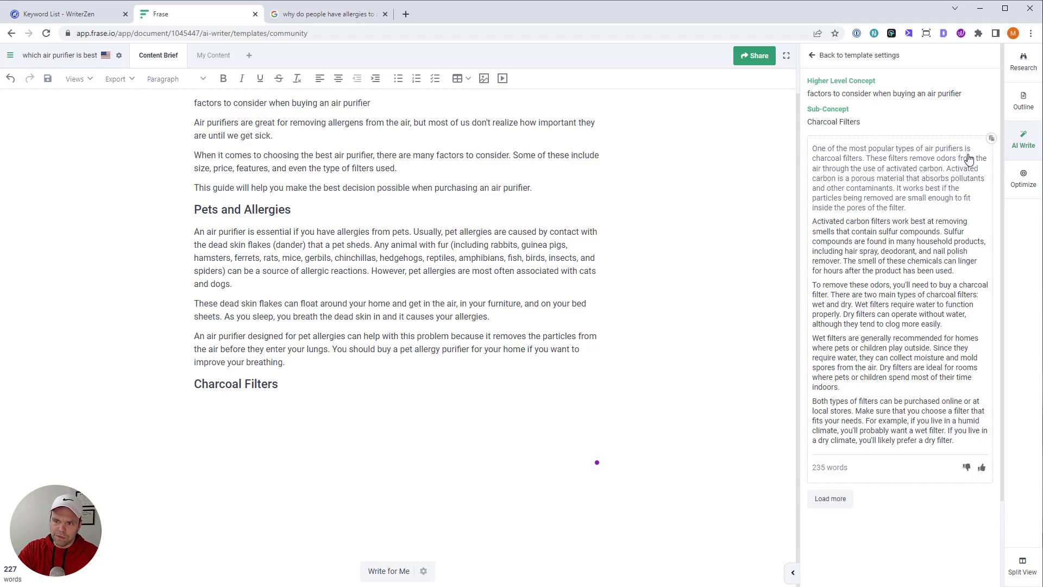
Change the template's sub-concept to "consider buying an air purifier with a charcoal filter" and generate the paragraphs again.
left_click(816, 56)
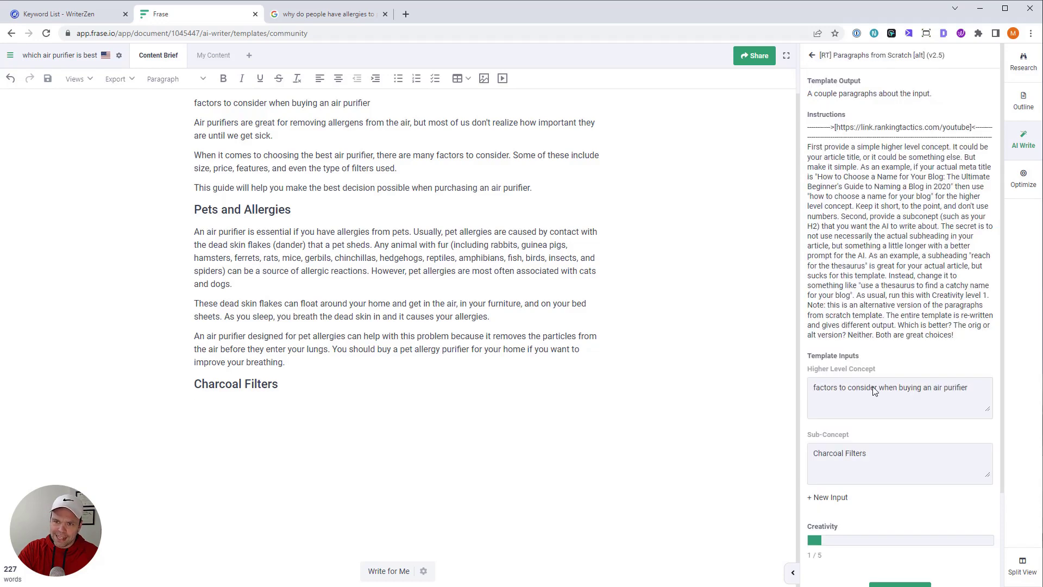
left_click_drag(869, 453, 757, 452)
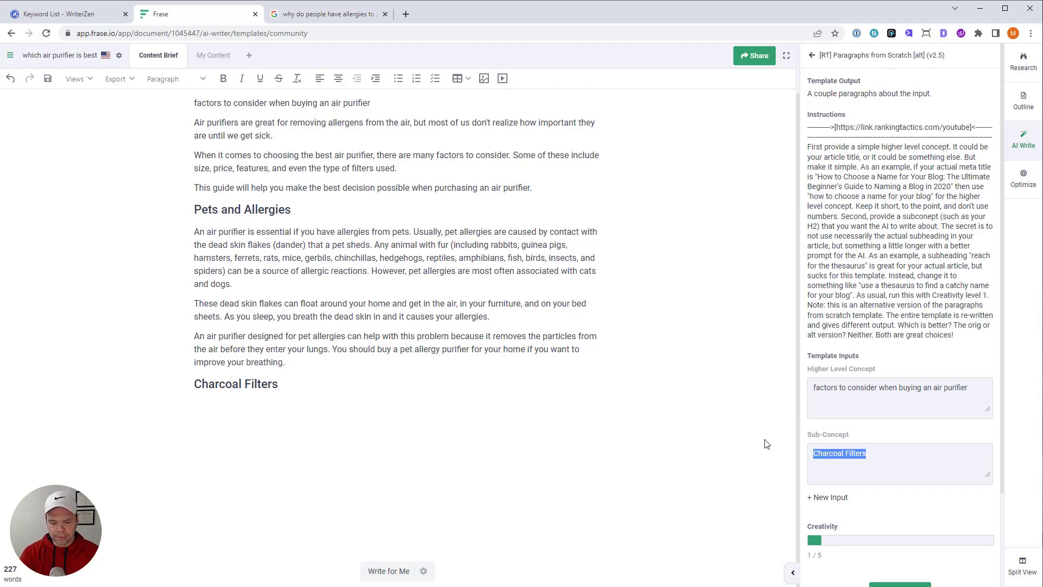
type("consider buying an air purifi")
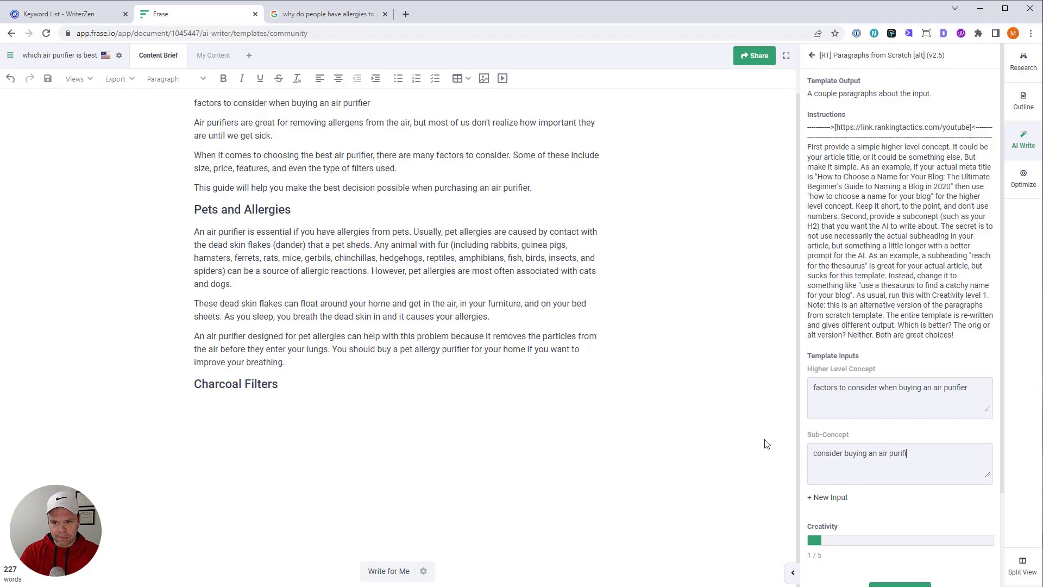
type("er with a charcoal filter")
scroll(900, 521, "down", 1)
scroll(900, 521, "down", 2)
left_click(899, 482)
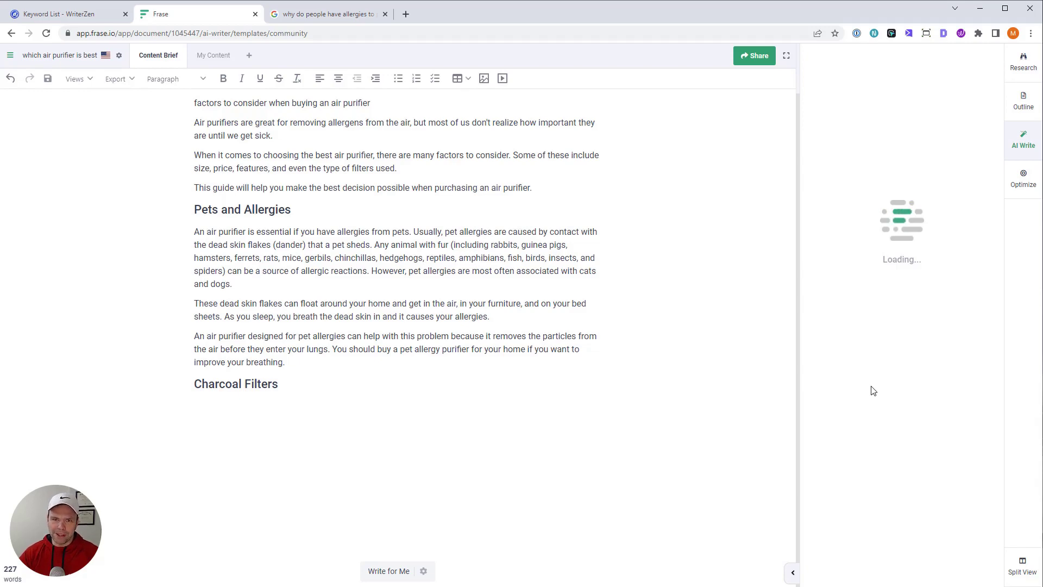
Insert the two generated paragraphs about charcoal filters under the Charcoal Filters heading and load another generated result.
left_click(428, 396)
left_click(880, 240)
left_click(876, 293)
scroll(848, 516, "down", 4)
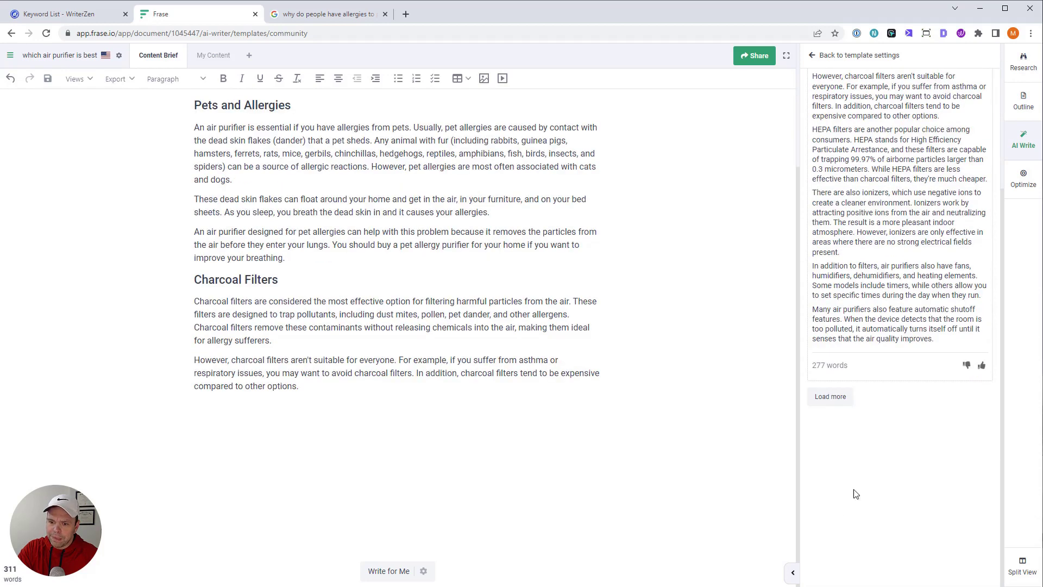
left_click(837, 396)
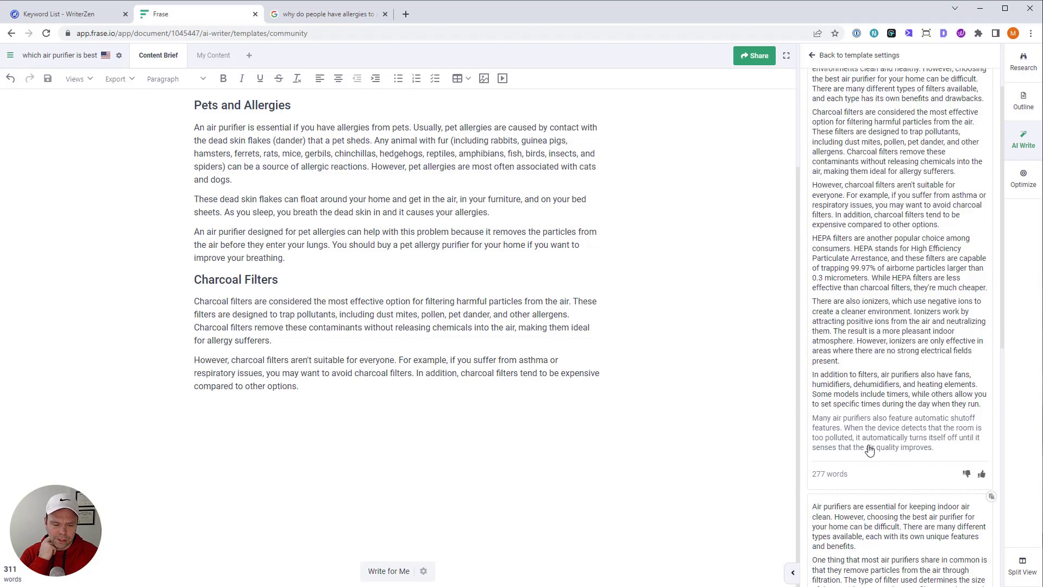
Reword the second Charcoal Filters paragraph to say "you may want to avoid an air purifier with a charcoal filter".
left_click(354, 373)
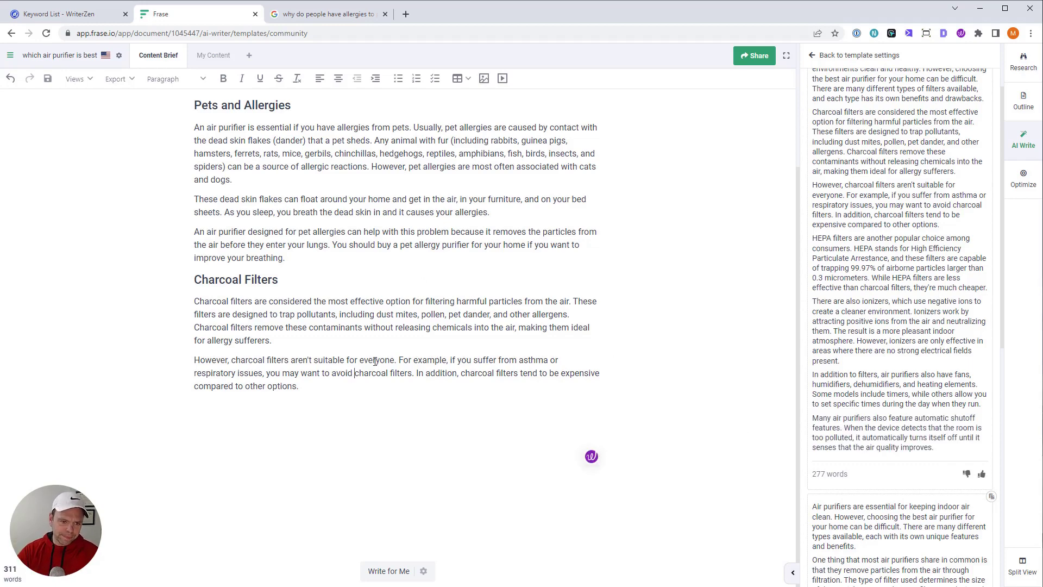
type("an air purifier with a")
key("ctrl+Right")
key("ctrl+Right")
key("BackSpace")
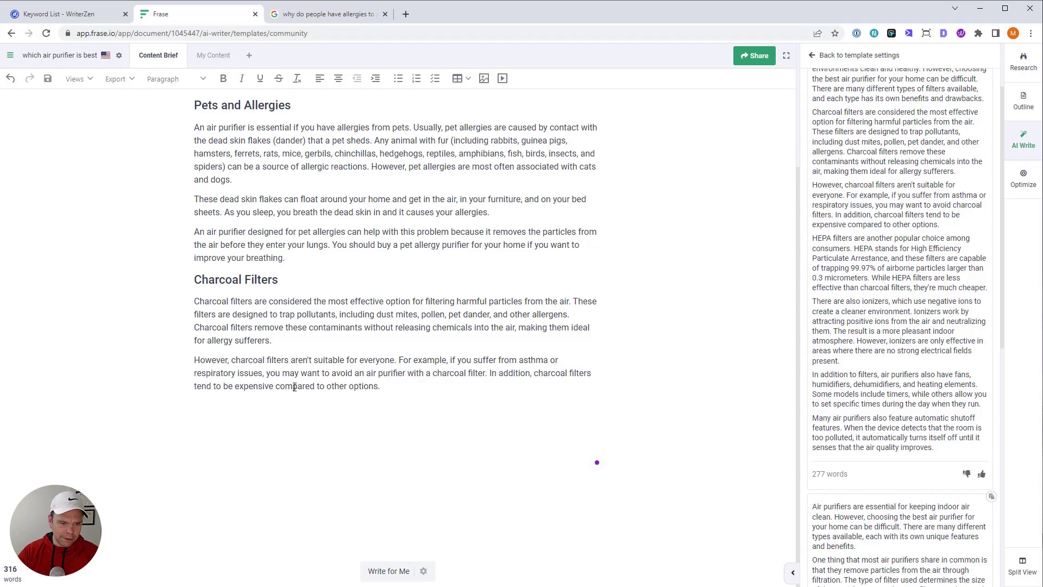
Start an empty line below the Charcoal Filters text and cut the sub-concept text from the template settings.
key("Return")
scroll(450, 365, "down", 1)
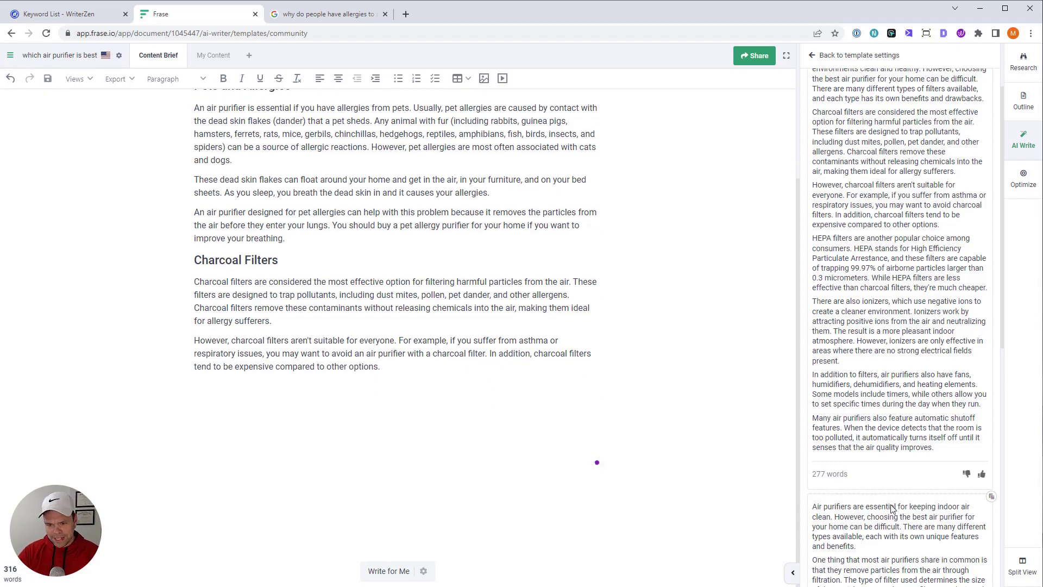
scroll(891, 508, "down", 6)
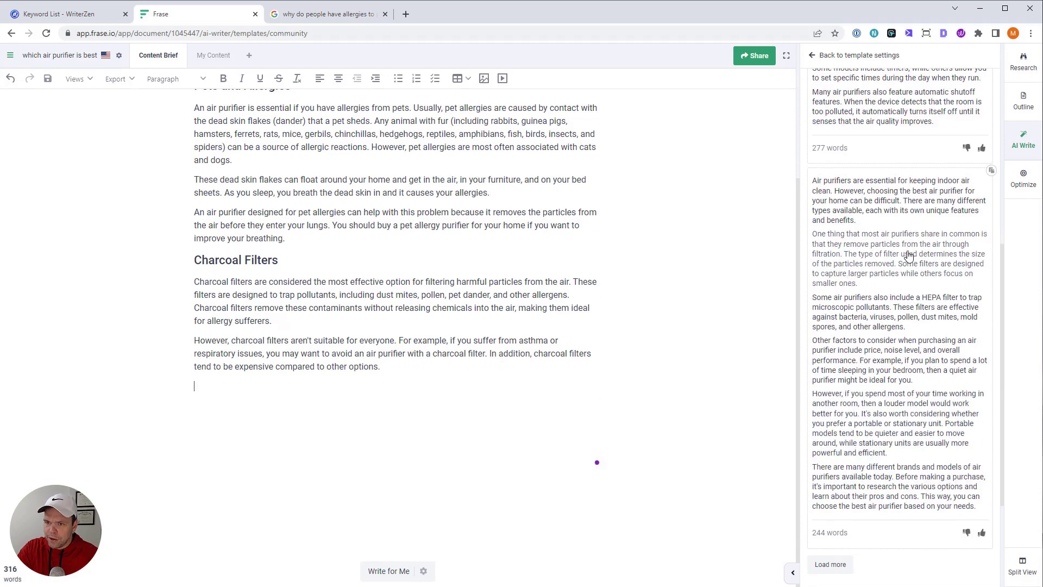
left_click(814, 58)
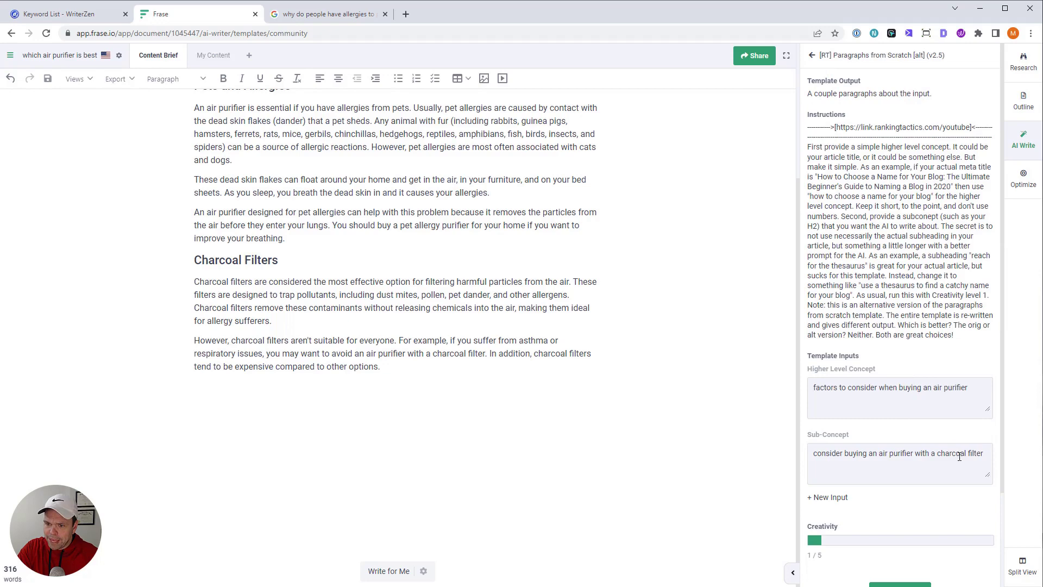
left_click_drag(986, 453, 735, 409)
key("ctrl+c")
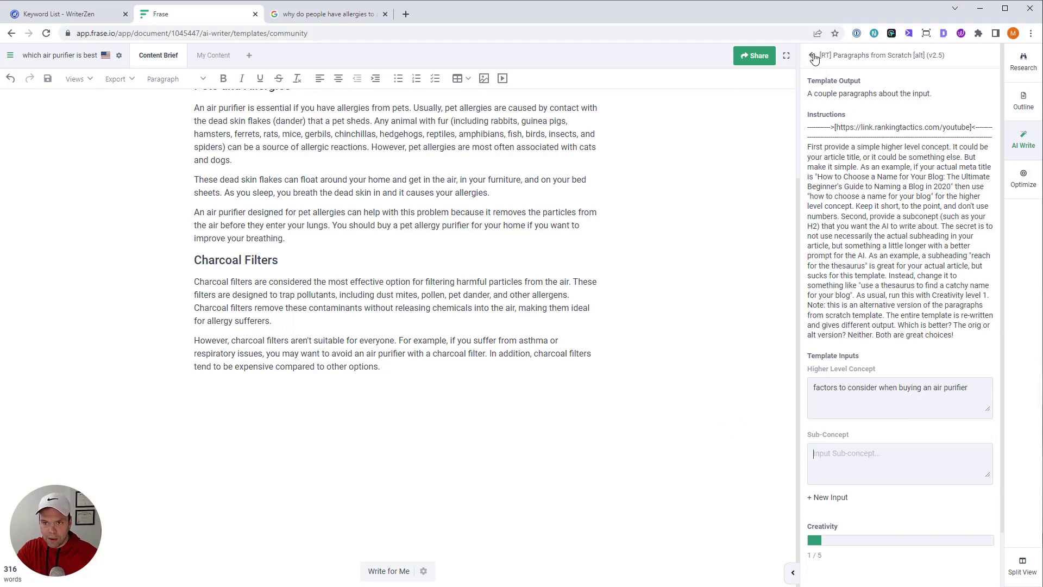
Search the community templates for "keywords" and open "[RT] Paragraphs From Keywords (V2.6)".
left_click(811, 55)
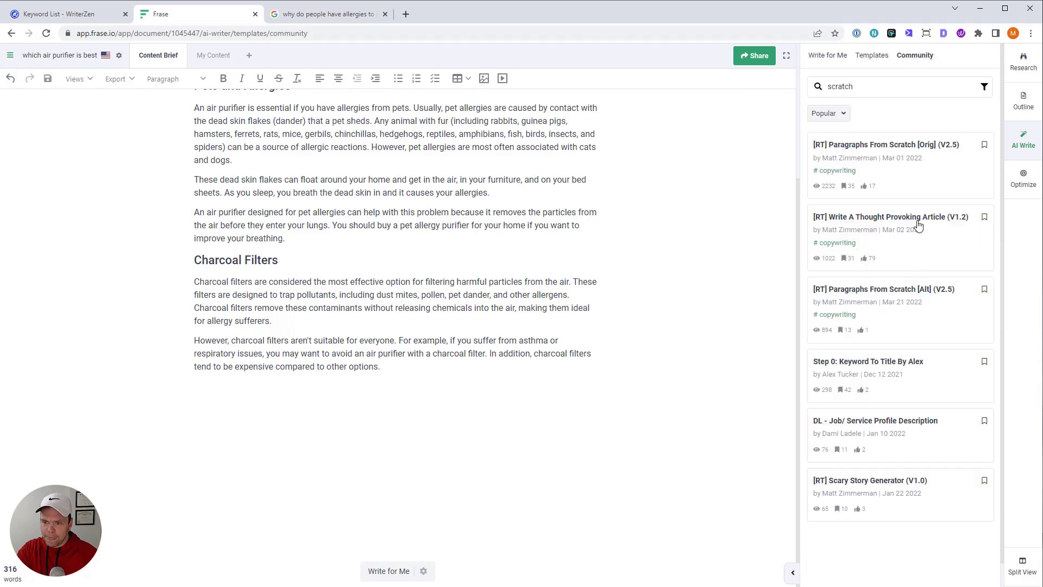
left_click_drag(880, 85, 783, 75)
type("keywords")
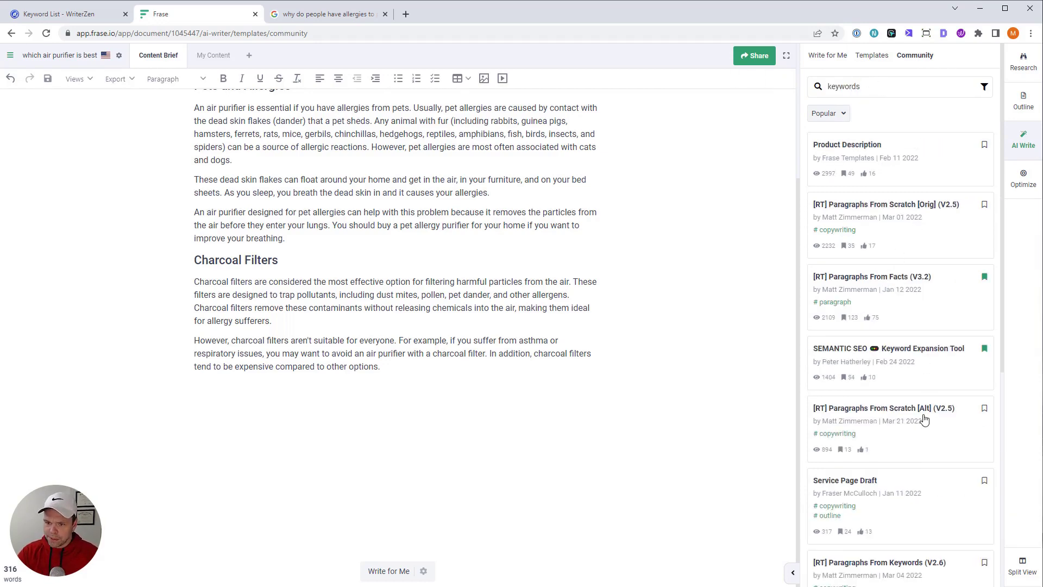
scroll(924, 418, "down", 5)
left_click(904, 349)
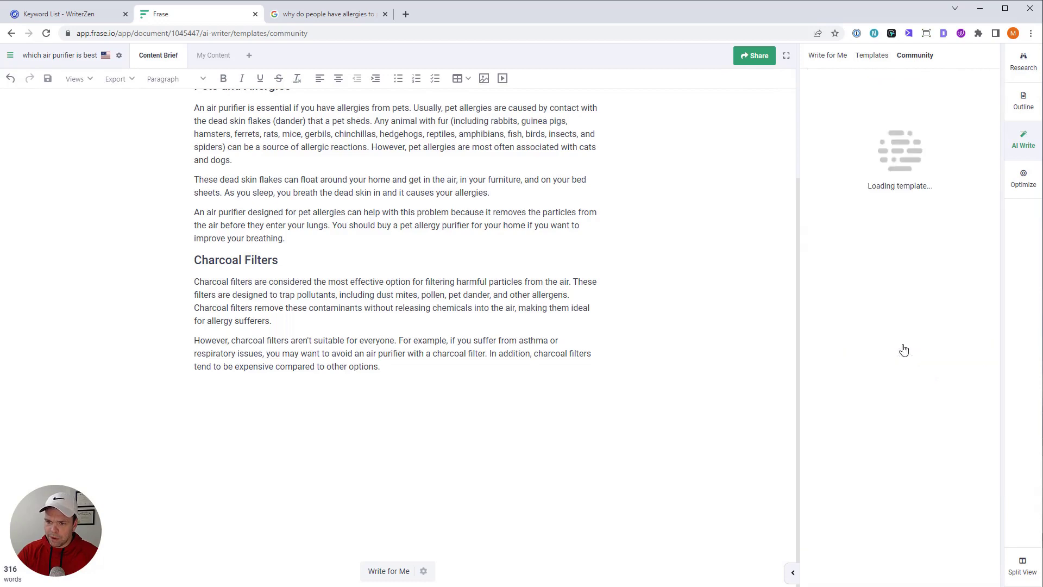
Paste "consider buying an air purifier with a charcoal filter" as the sub-concept and "factors to consider when buying an air purifier" as the higher level concept.
left_click(892, 514)
key("ctrl+v")
scroll(489, 365, "up", 1)
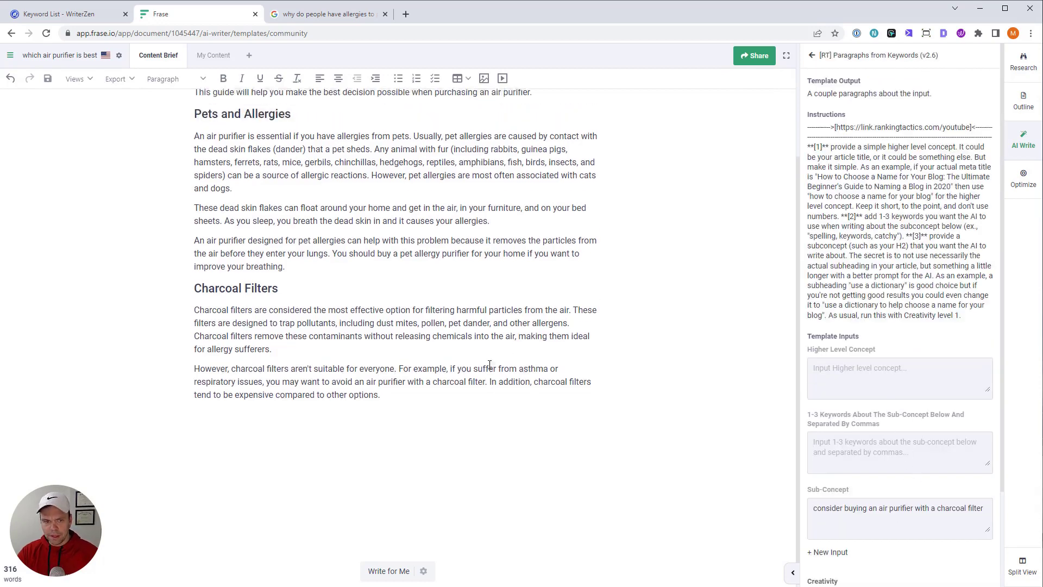
scroll(360, 161, "up", 3)
left_click_drag(371, 160, 183, 154)
key("ctrl+c")
left_click(907, 390)
key("ctrl+v")
scroll(583, 428, "down", 3)
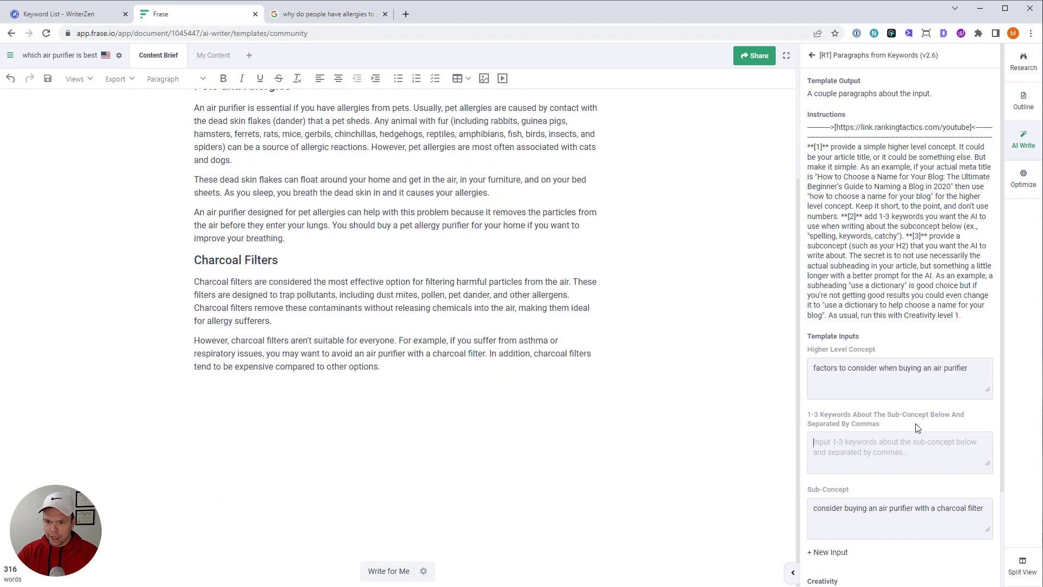
Enter the keywords "charcoal, filter, replacement" and generate paragraphs from the template.
type("charcoal, filter")
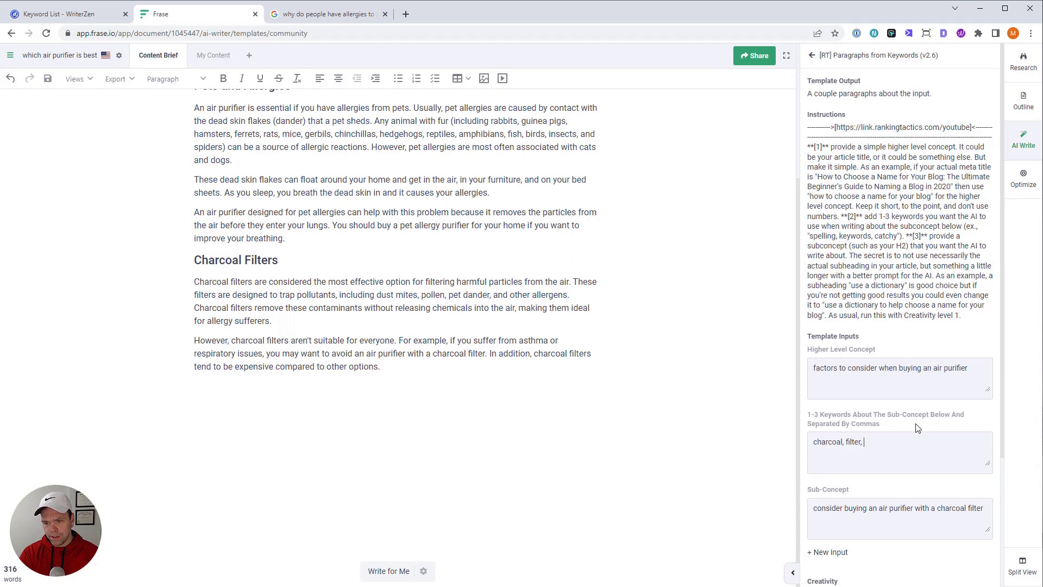
type(", replacement")
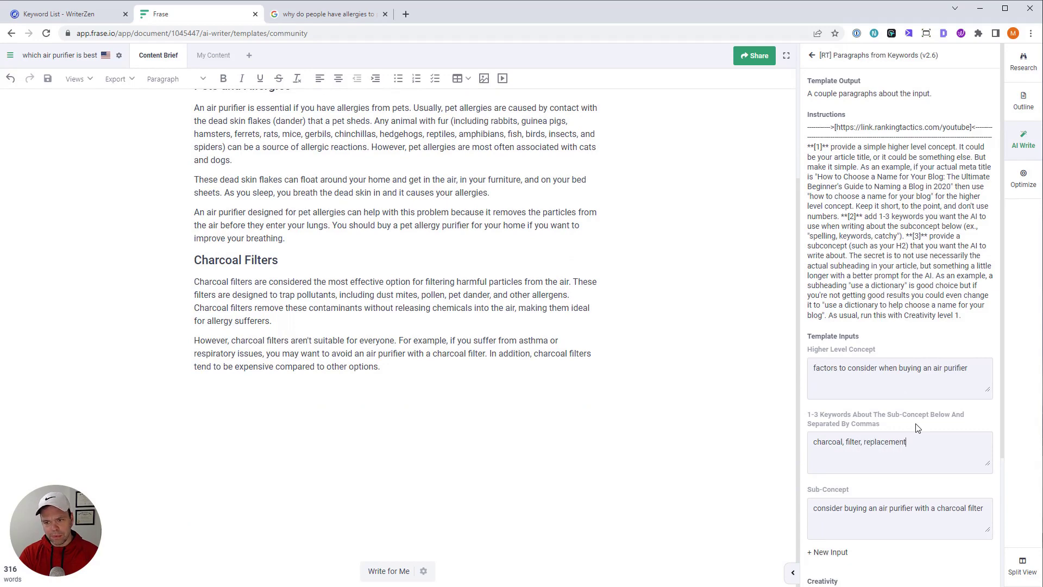
scroll(918, 427, "down", 5)
left_click(899, 483)
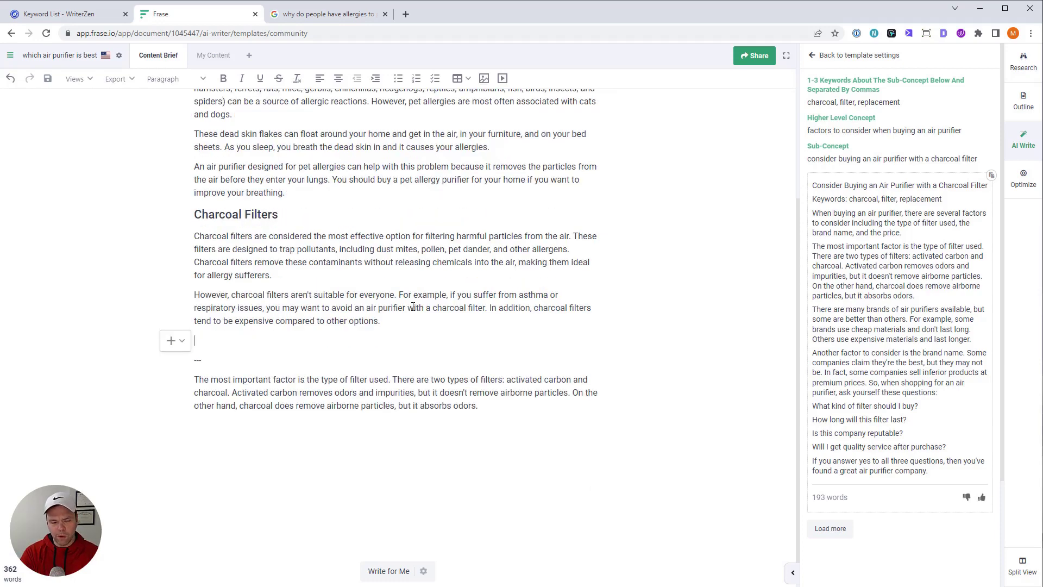
Begin a third Charcoal Filters paragraph with "An alternative to a charcoal filter air purifier is a model with an activated carbon filter.".
type("An alteran")
key("BackSpace")
key("BackSpace")
type("native to a charcoal filter ai")
key("BackSpace")
key("BackSpace")
type("air purifier is ")
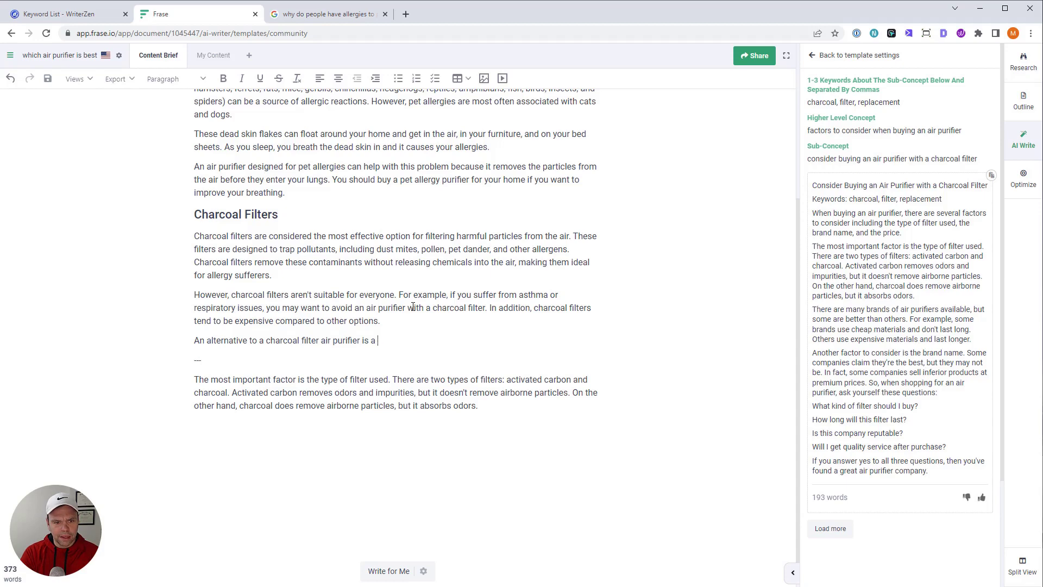
type("a model with an activated carbon")
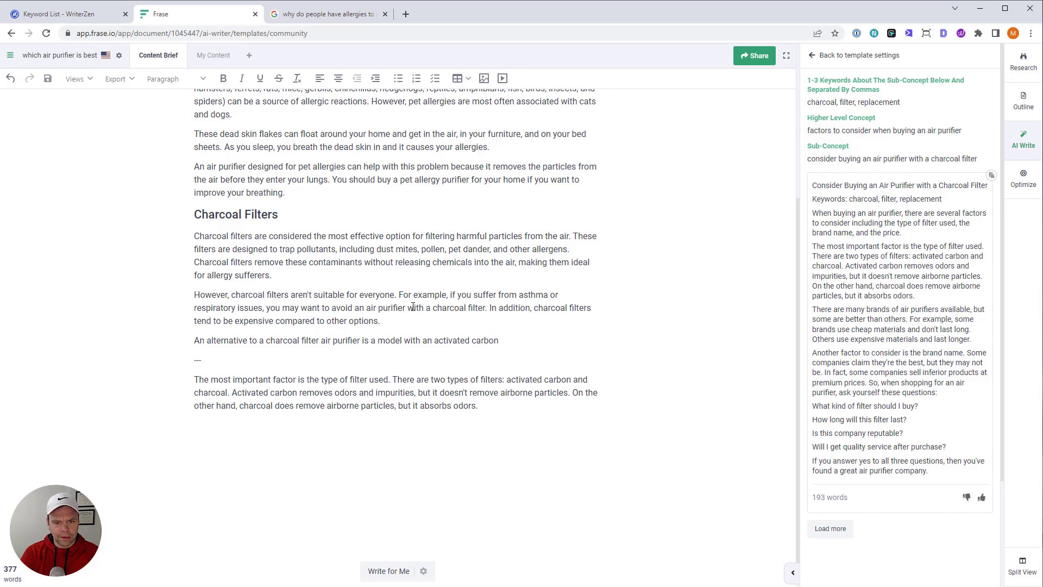
type("filter. However, unlike")
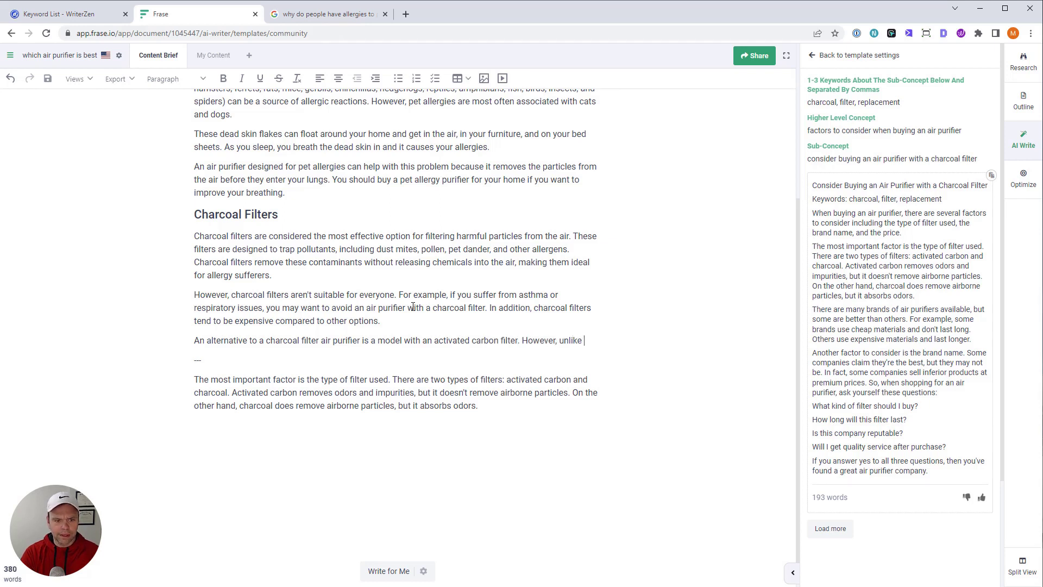
Replace "unlike" after "However," with "even though it removes odors and imputies from the air, it doesn't".
key("BackSpace")
key("BackSpace")
key("BackSpace")
key("BackSpace")
key("BackSpace")
key("BackSpace")
key("BackSpace")
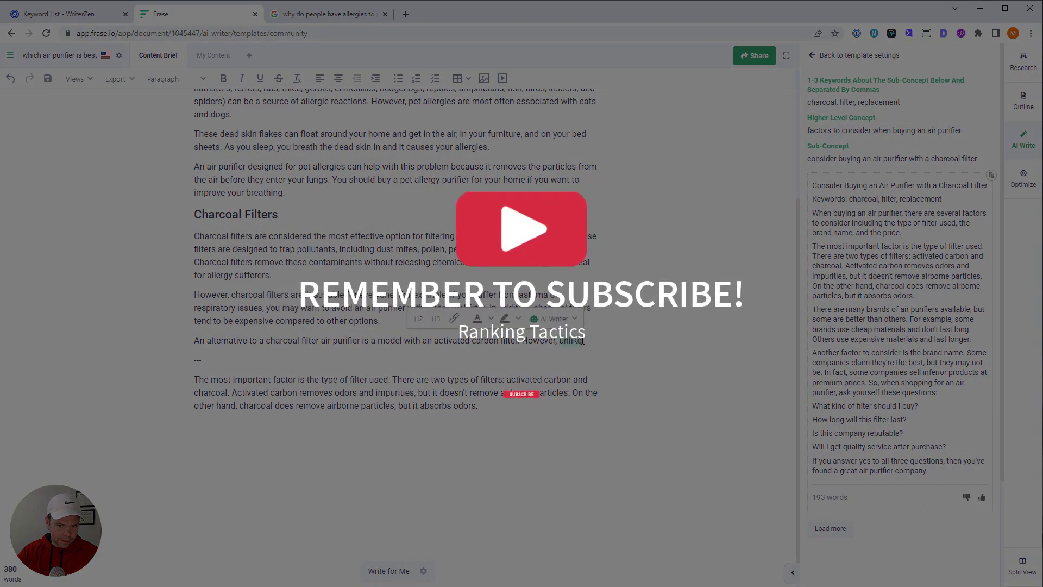
type("eve")
type("n though it removes oder")
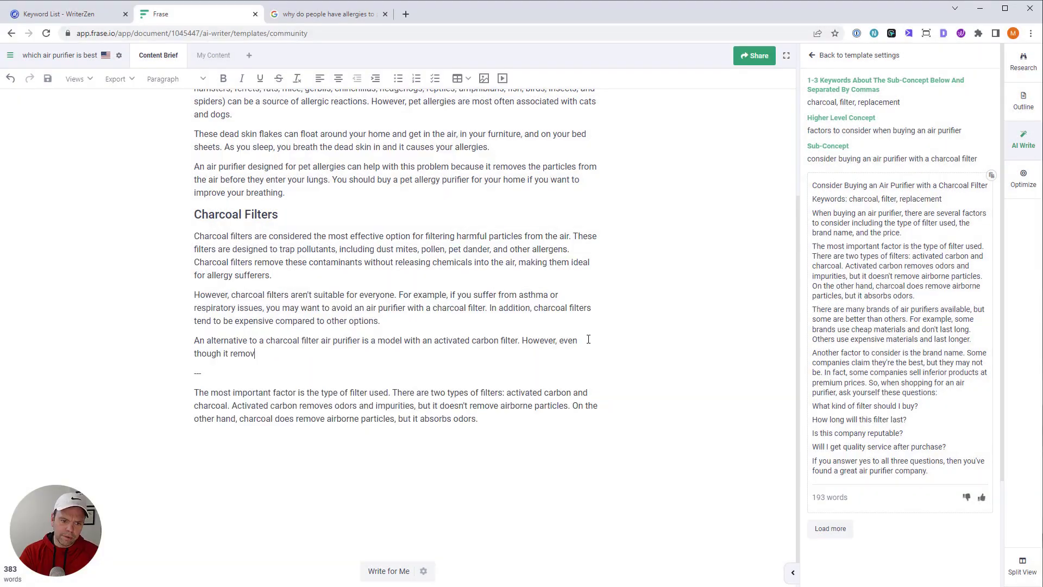
key("BackSpace")
key("BackSpace")
type("ors and imputies ")
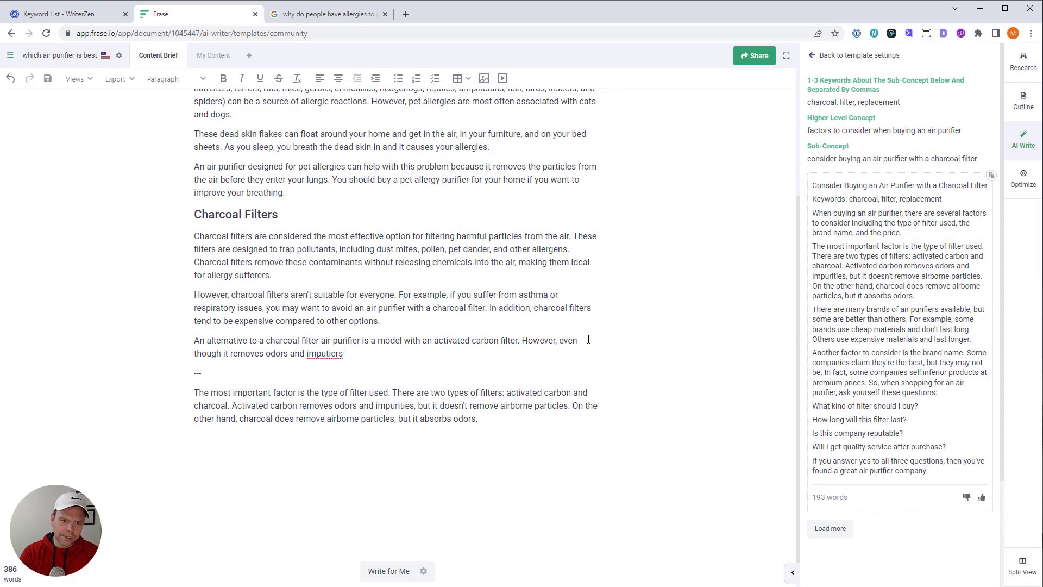
type("from the air, it doesn't")
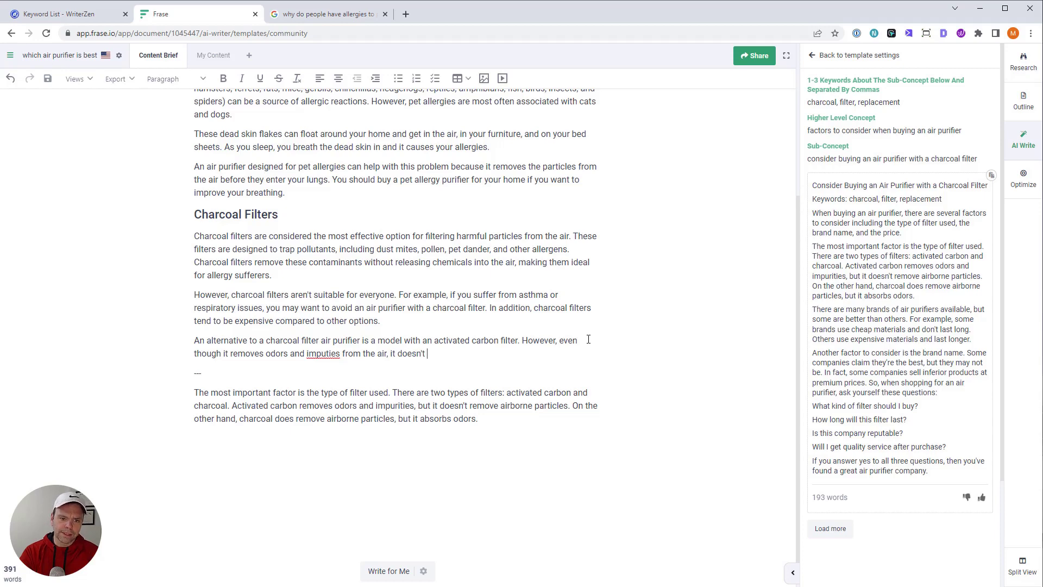
Complete the sentence with "remove airborne particles." copied from the generated paragraph below and correct the misspelled word to "impurities".
left_click_drag(469, 405, 567, 407)
key("ctrl+c")
left_click(454, 352)
key("ctrl+v")
type(".")
left_click(325, 354)
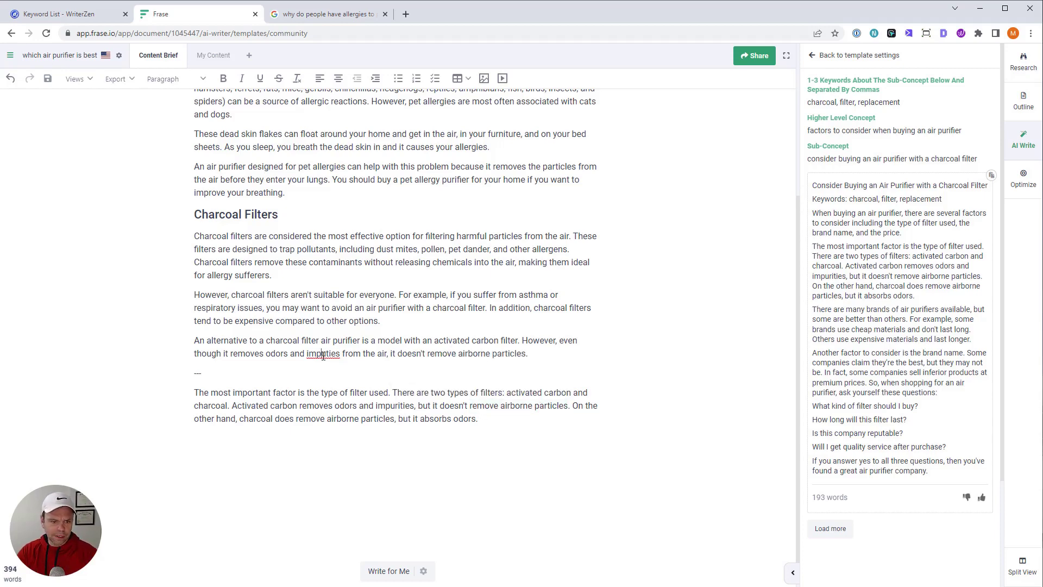
type("ri")
End the third Charcoal Filters paragraph with "Here are some of the best activated carbon air purifiers.".
left_click(572, 354)
type("Here are s")
type("ome of the be")
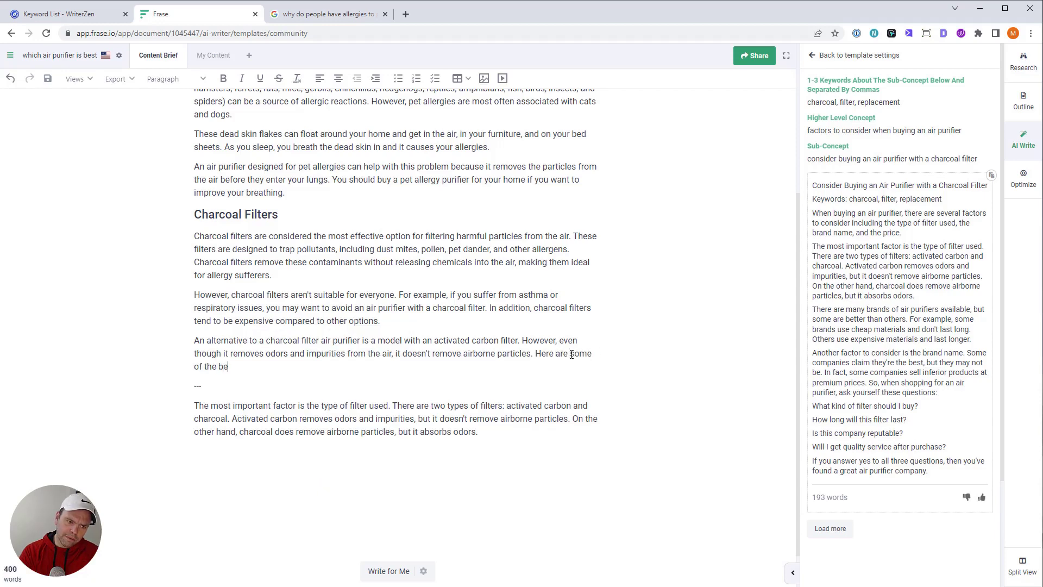
type("st act")
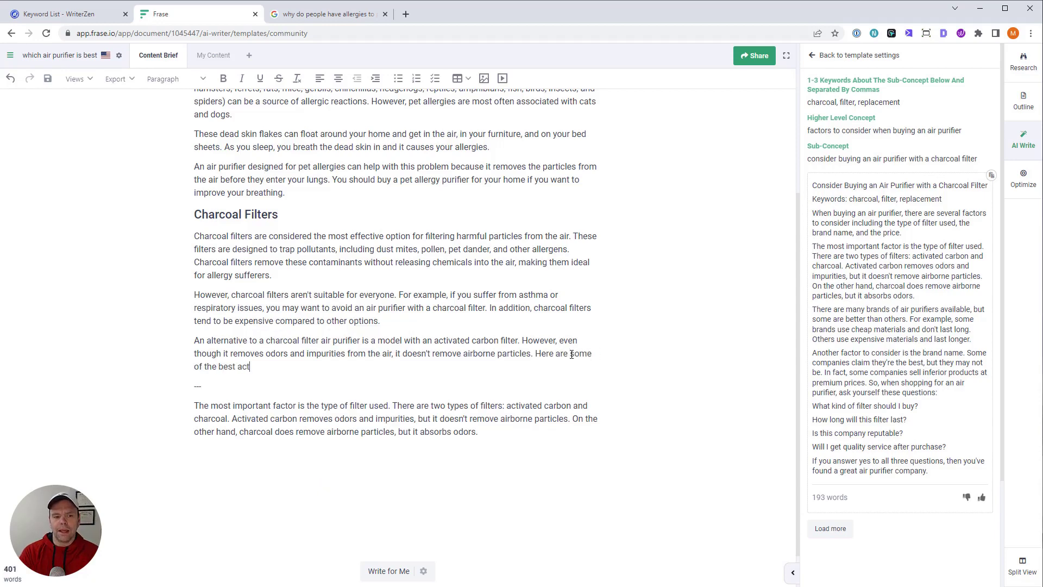
type("ivated carbon ")
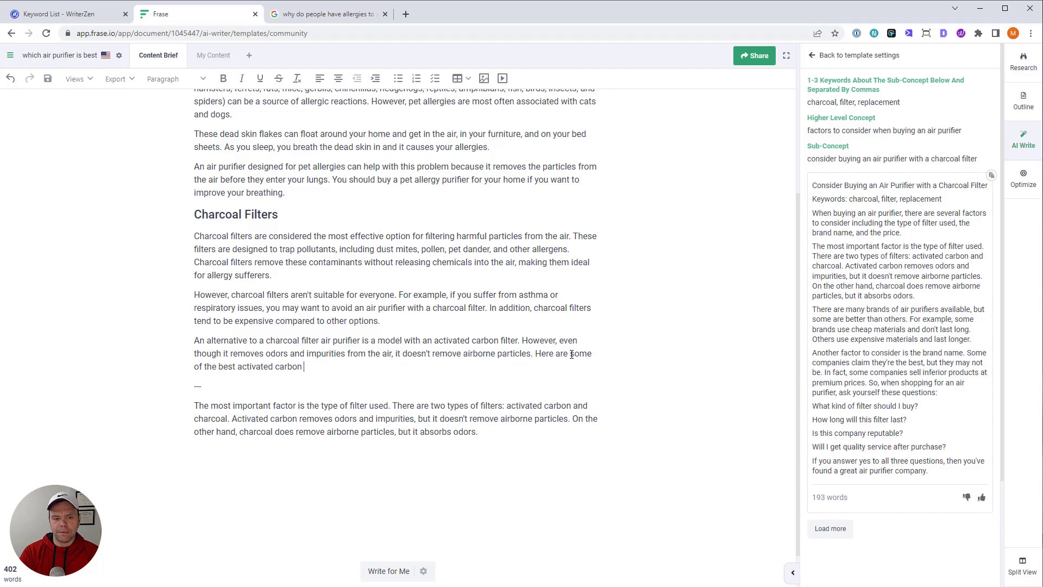
type("air purifiers.")
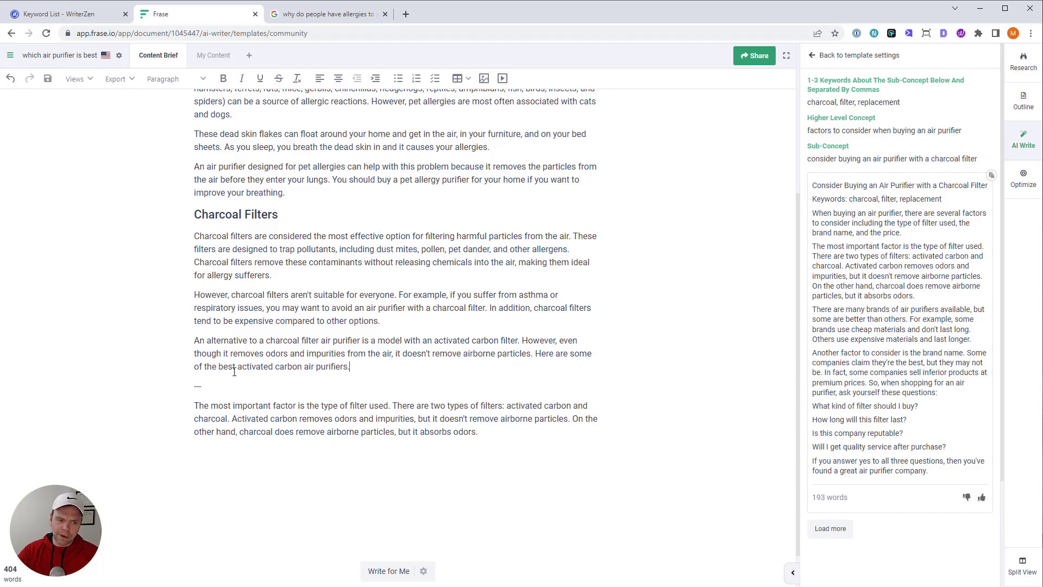
Add "Here is what we think are best charcoal filter air purifiers." to the end of the second Charcoal Filters paragraph.
left_click_drag(237, 367, 302, 367)
left_click(418, 319)
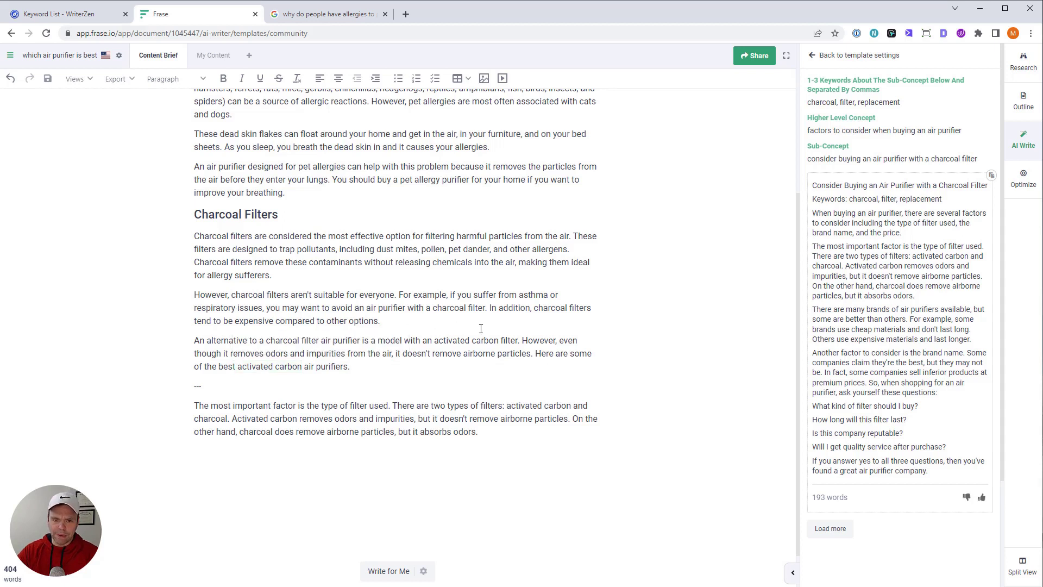
type("Here is what we think are best charcoal filter air purifiers.")
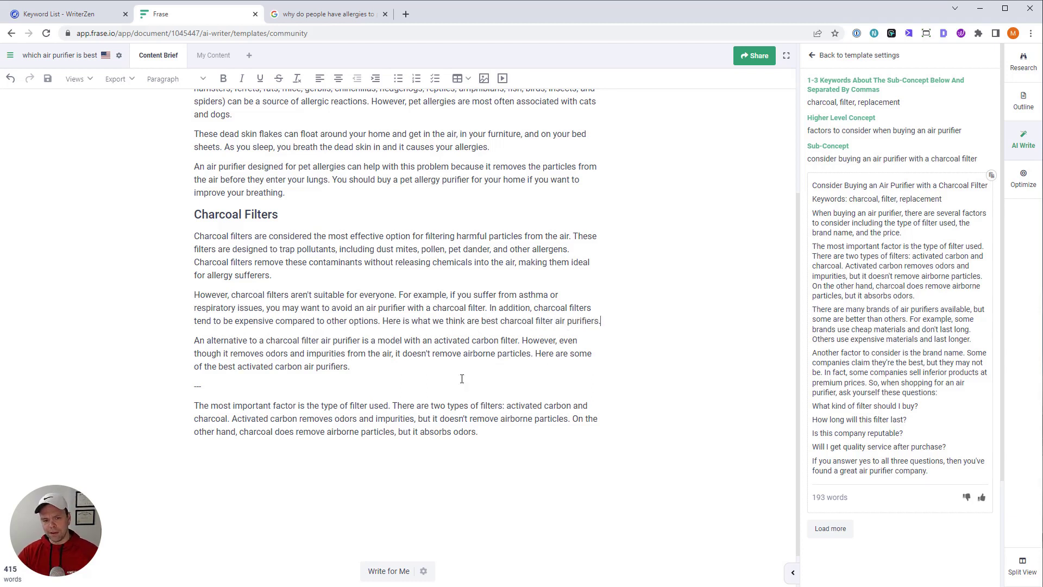
Delete the dashed separator and the leftover generated paragraph below the Charcoal Filters section.
left_click_drag(418, 384, 489, 433)
key("BackSpace")
key("BackSpace")
key("BackSpace")
key("BackSpace")
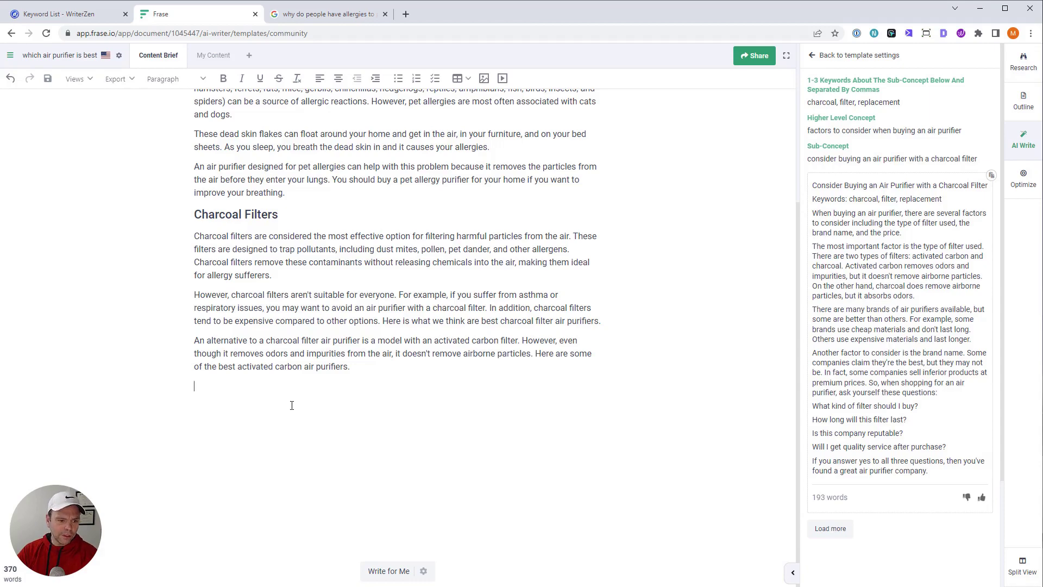
Review the article from the title and introduction through the Pets and Allergies and Charcoal Filters sections.
scroll(293, 409, "up", 5)
scroll(317, 497, "down", 5)
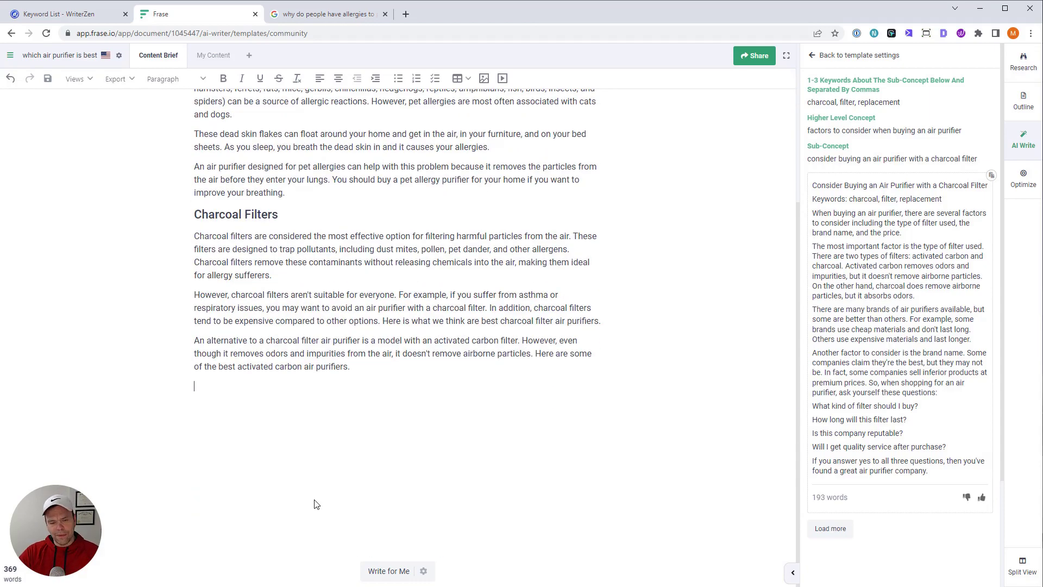
scroll(321, 495, "up", 5)
scroll(289, 431, "down", 4)
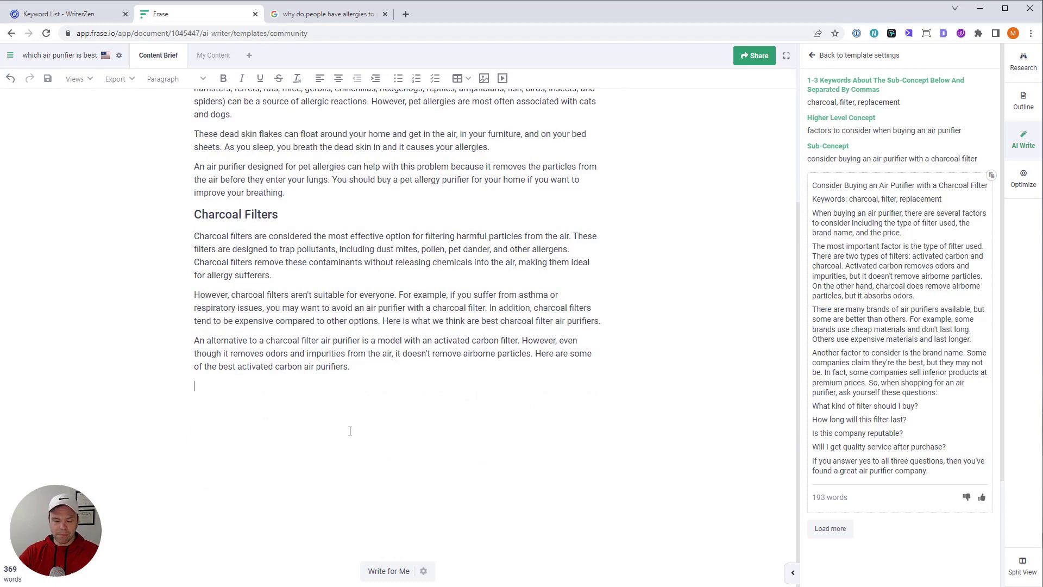
left_click_drag(588, 180, 471, 180)
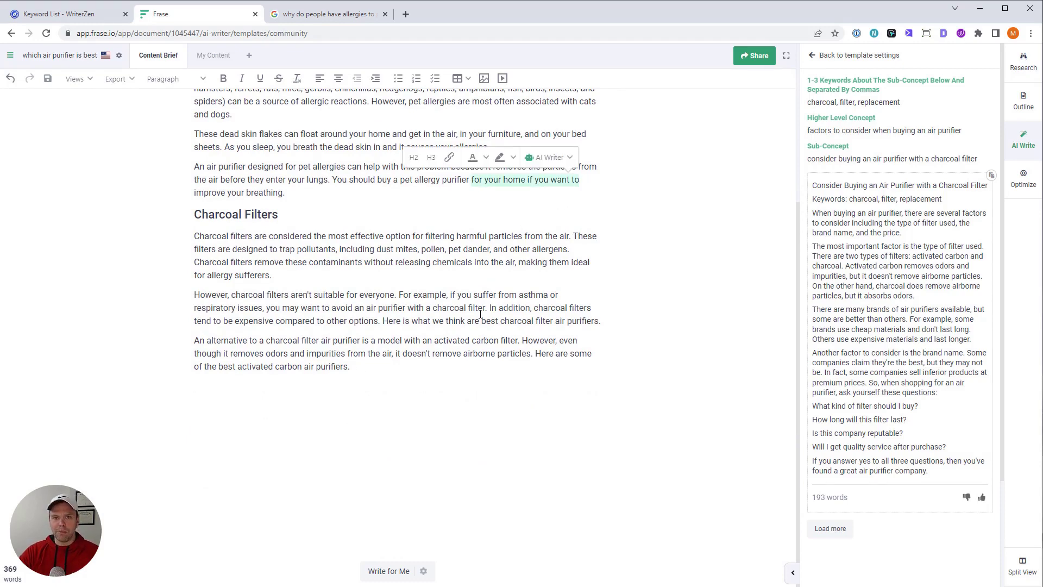
scroll(500, 394, "up", 2)
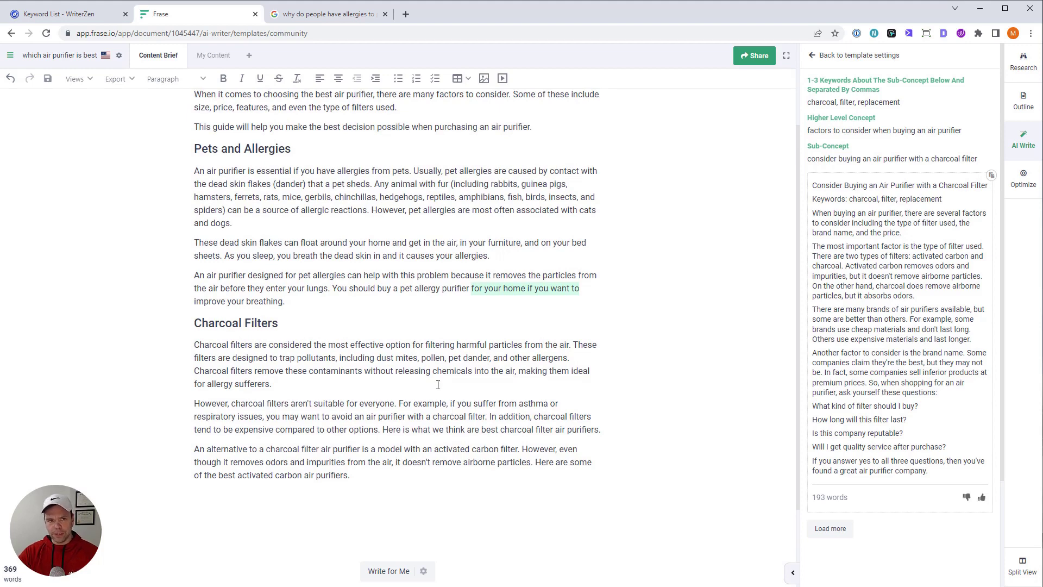
scroll(265, 283, "up", 2)
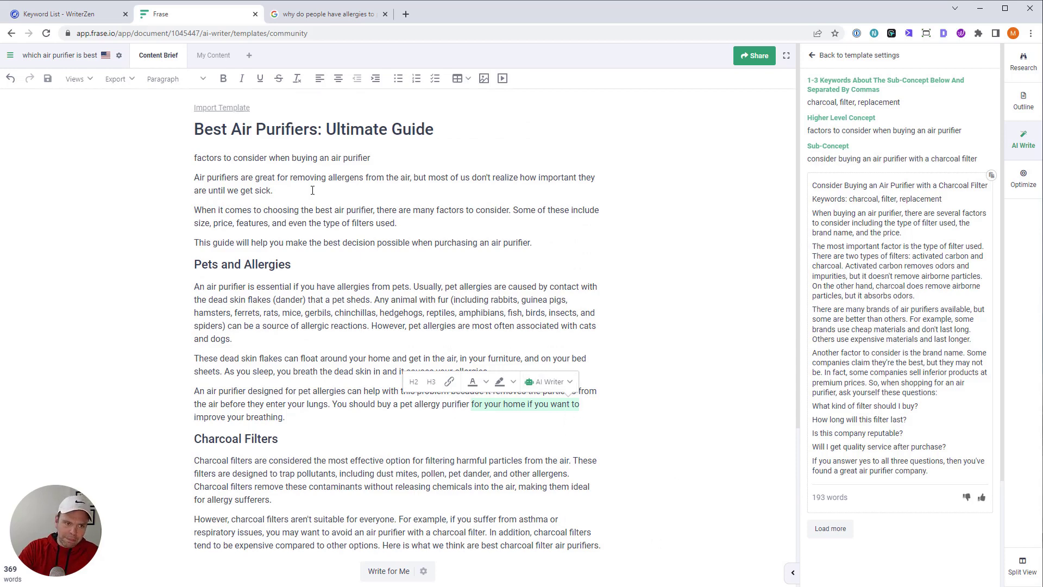
scroll(331, 169, "down", 2)
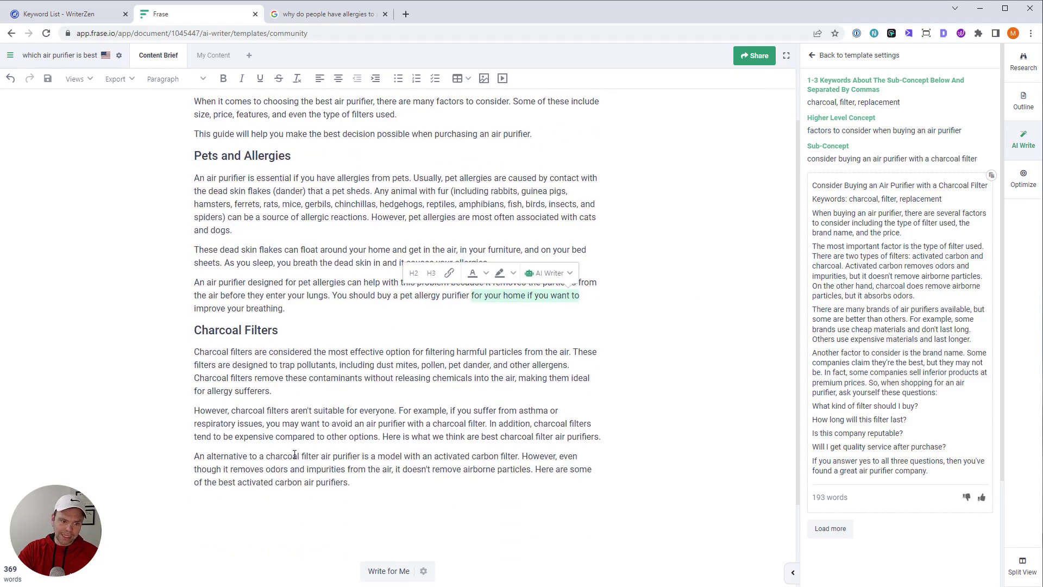
scroll(242, 407, "up", 2)
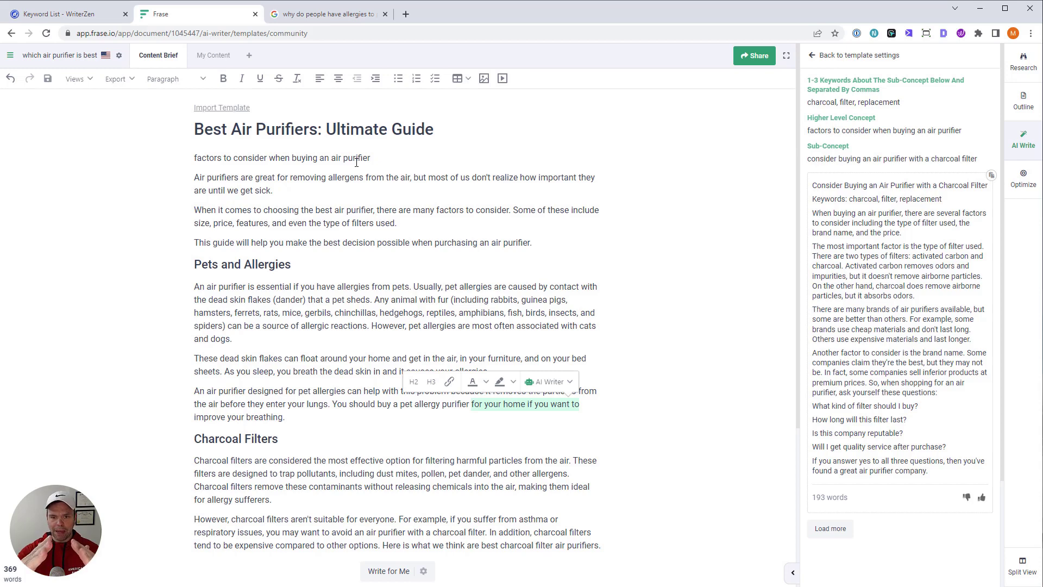
left_click(584, 242)
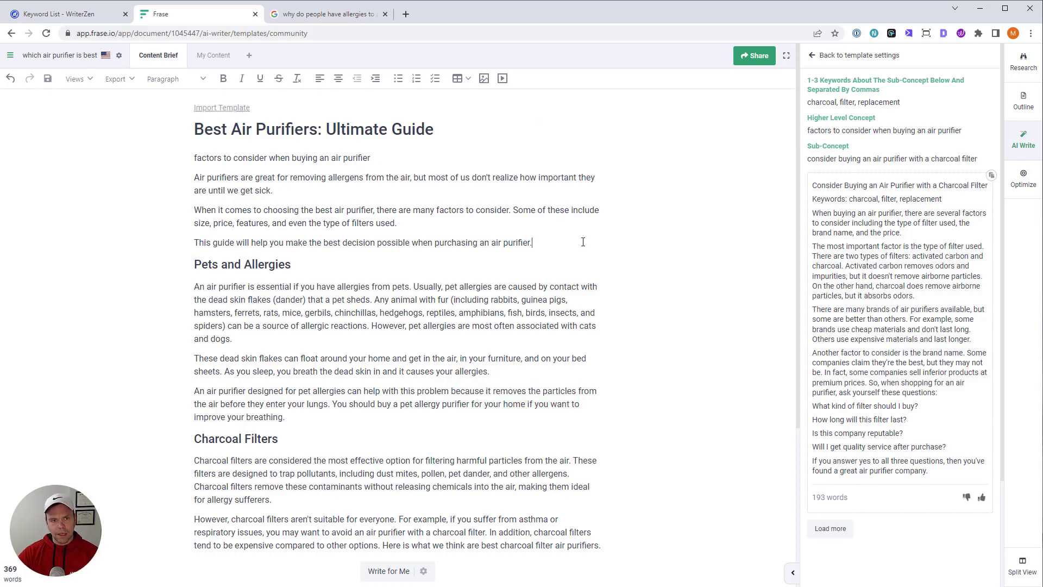